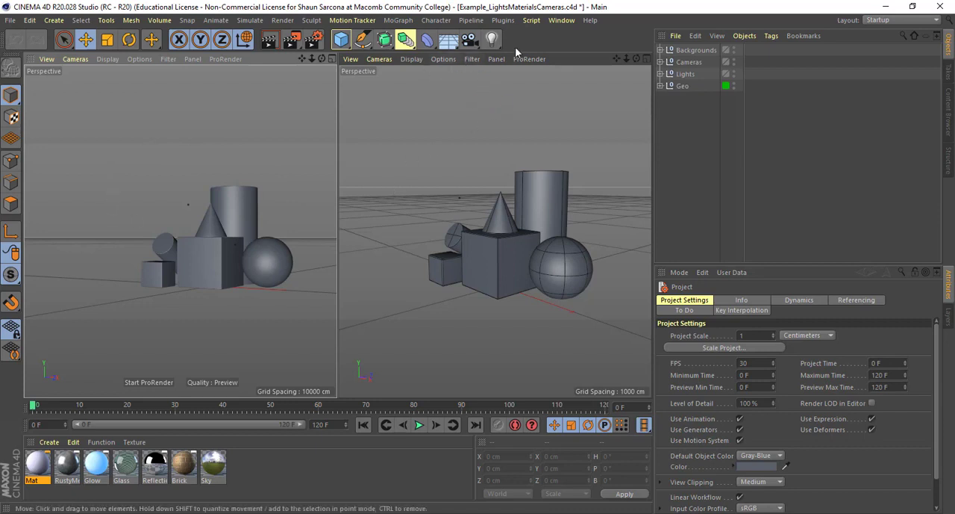
- Expand the Lights group in the object hierarchy and show the scene's layer list
click(494, 39)
click(661, 74)
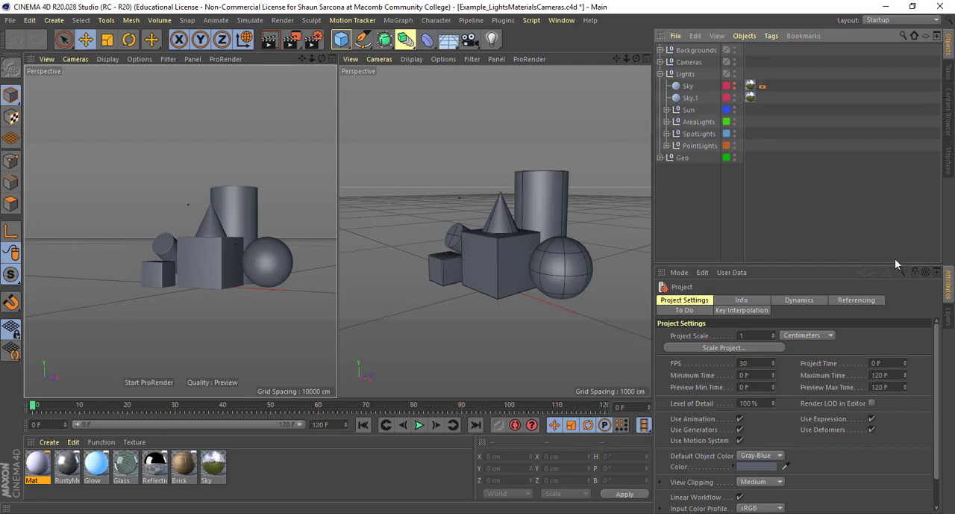
click(949, 317)
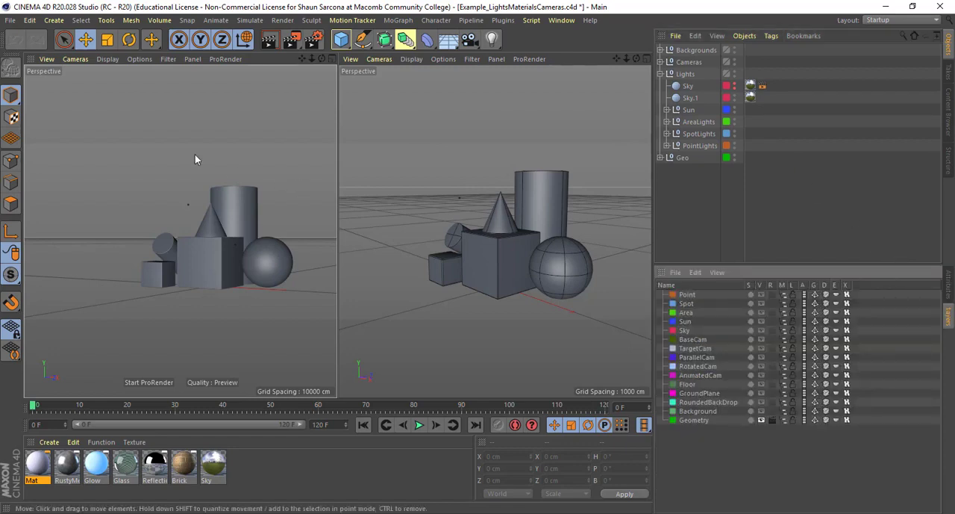
- Render the scene to the Picture Viewer without any scene lights, inspect the image and close the viewer
key(shift+r)
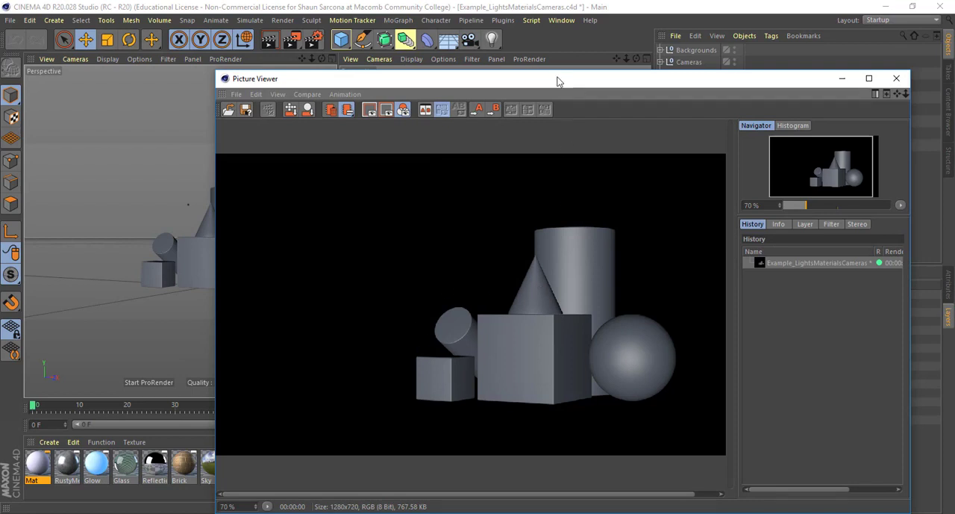
drag(558, 81, 413, 24)
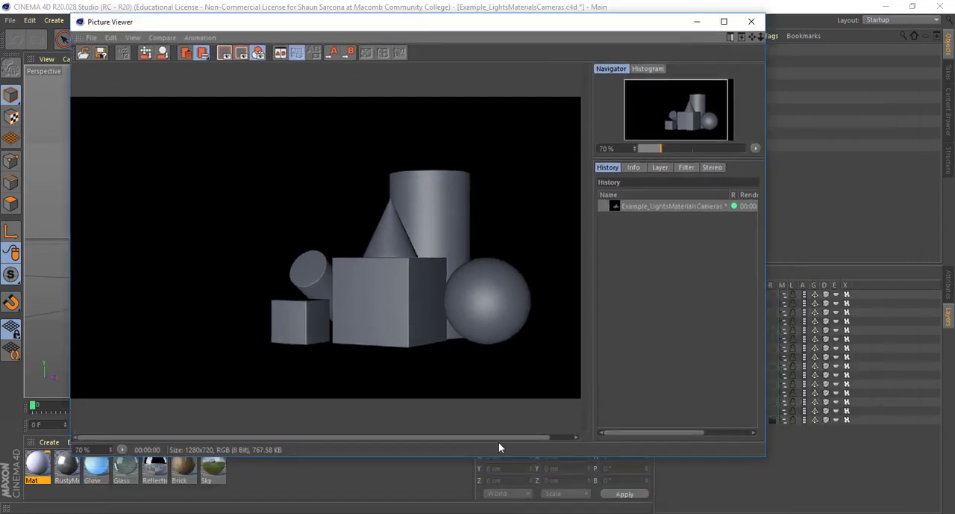
mouse_move(464, 438)
mouse_down()
mouse_move(491, 439)
mouse_move(460, 438)
mouse_up()
click(754, 22)
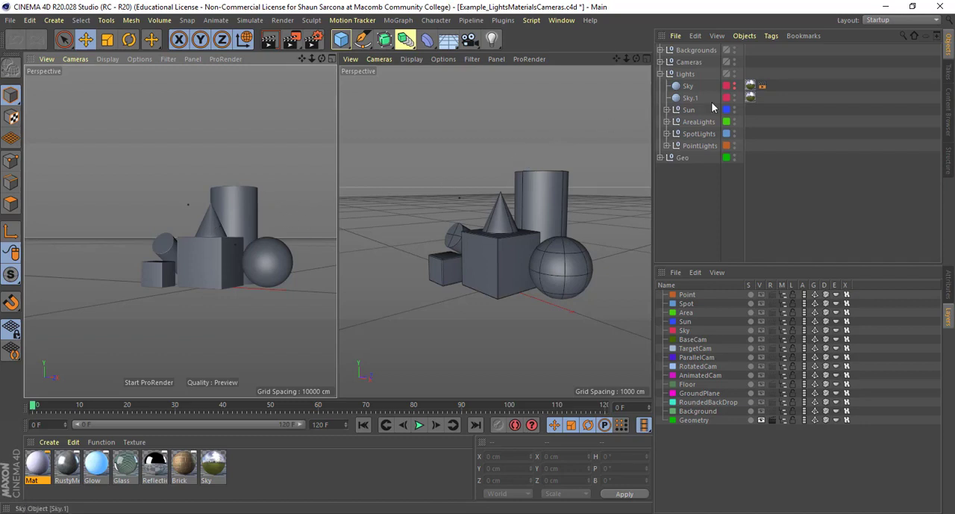
- Expand the PointLights group and turn on viewport and render visibility for the Point layer
click(667, 145)
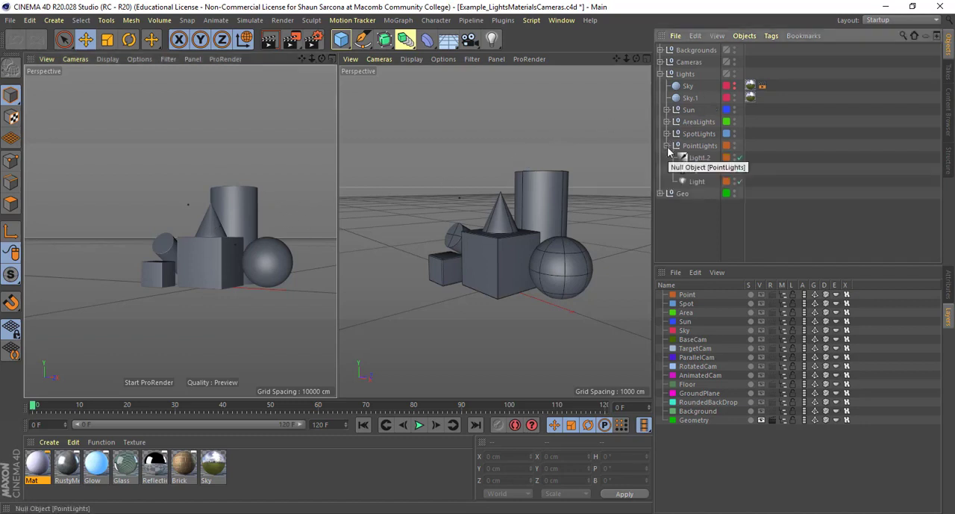
click(762, 294)
click(771, 294)
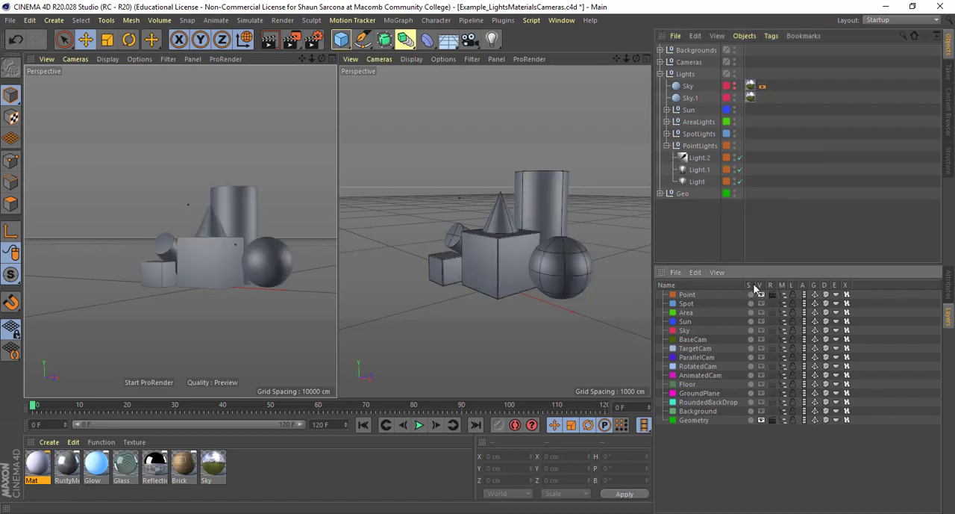
click(489, 35)
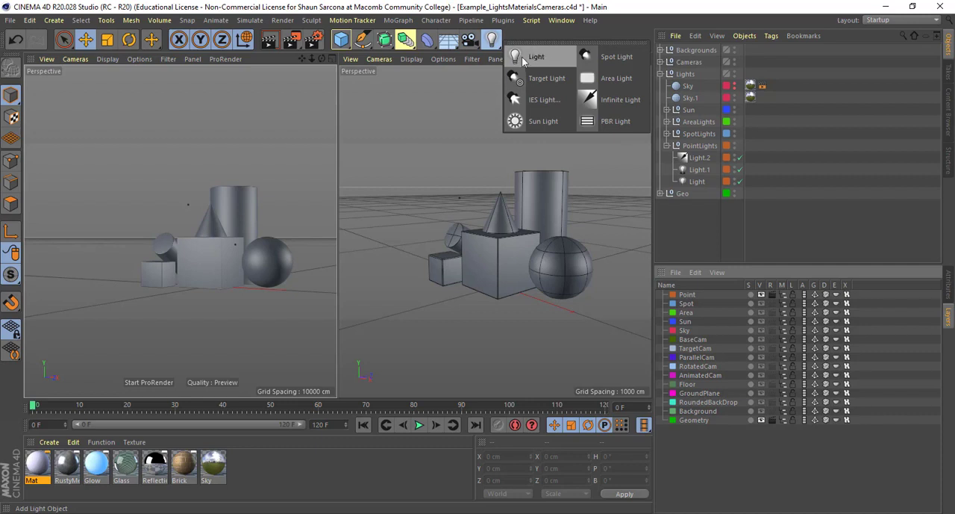
- Disable Light.2 in the PointLights group and select the remaining lights to locate them around the shapes
click(741, 158)
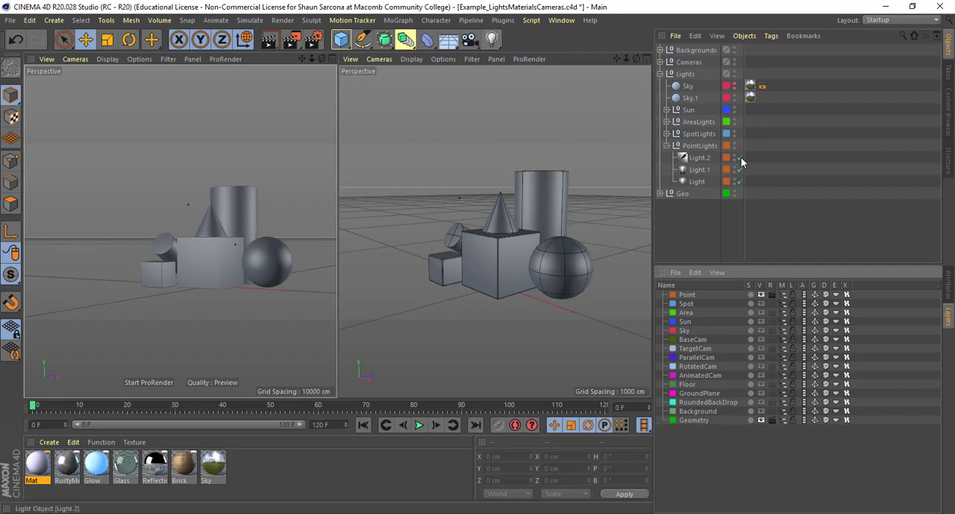
alt+drag(556, 182, 431, 247)
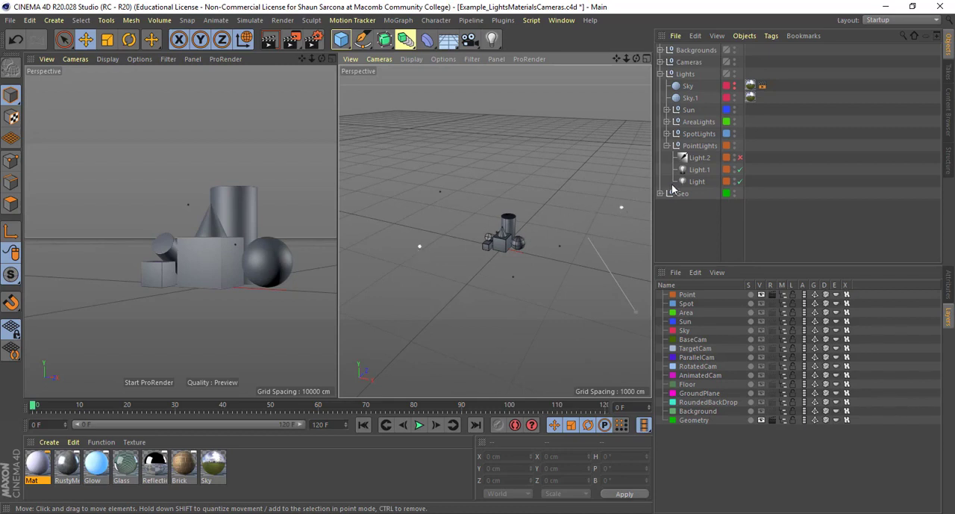
click(698, 181)
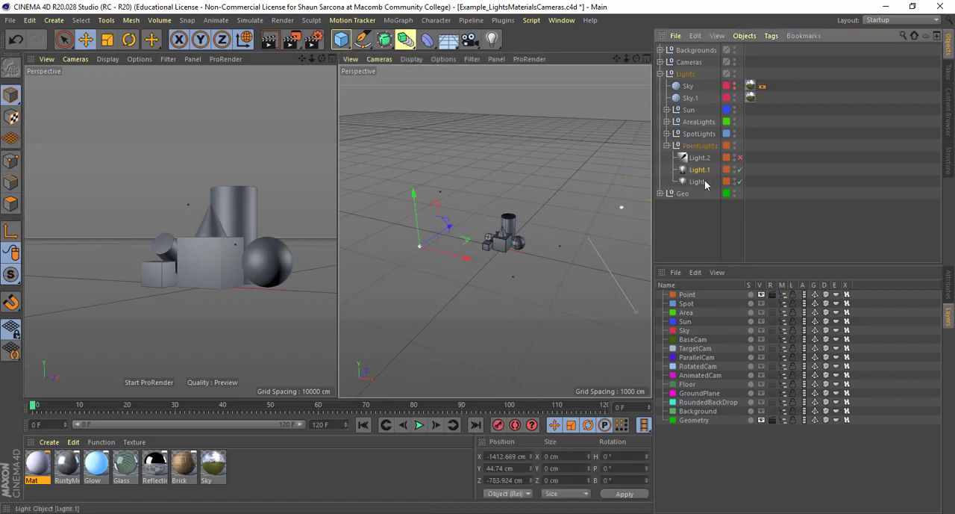
alt+drag(479, 233, 487, 212)
- Render the scene with the two omni lights, compare it with the first render and close the Picture Viewer
key(shift+r)
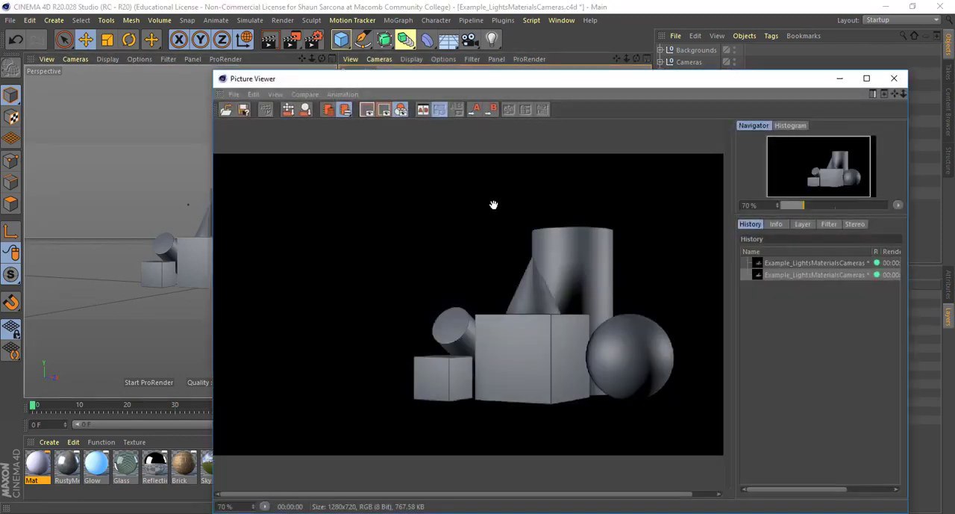
drag(472, 81, 328, 49)
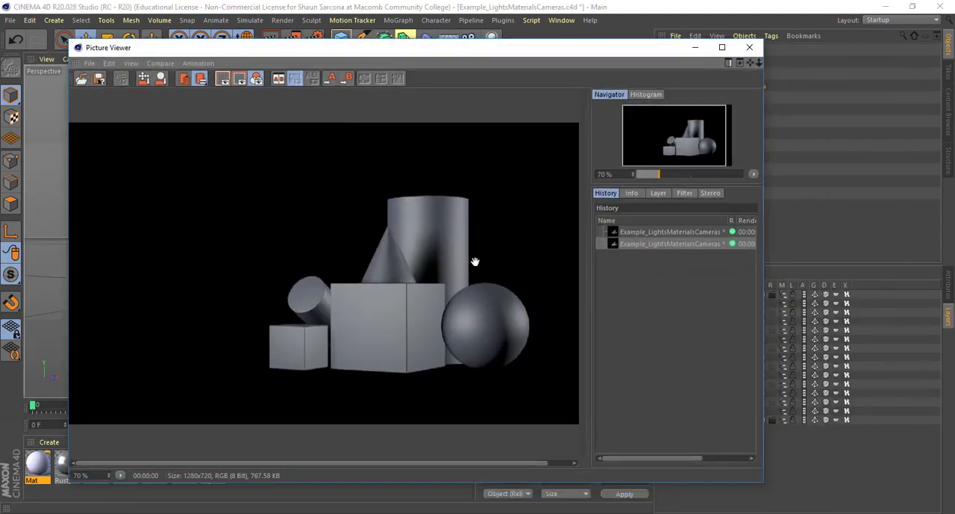
click(681, 233)
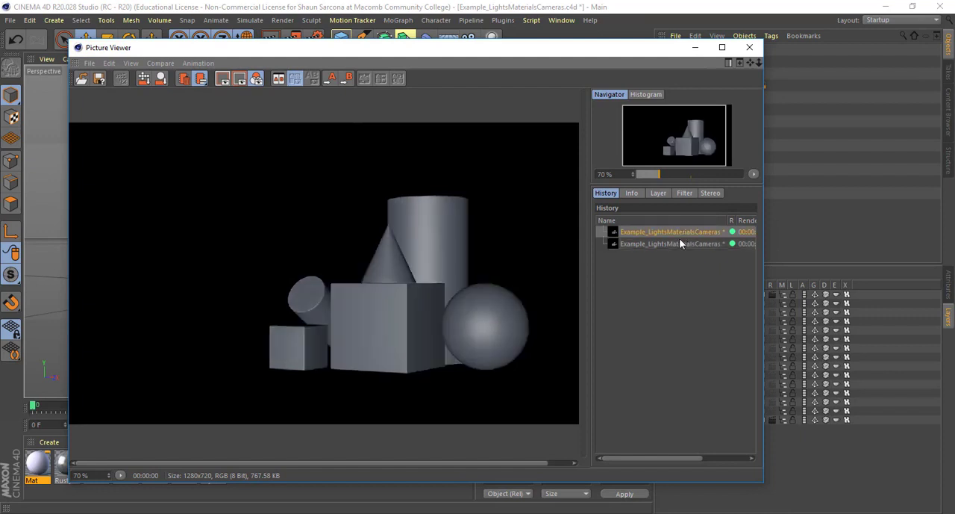
click(680, 242)
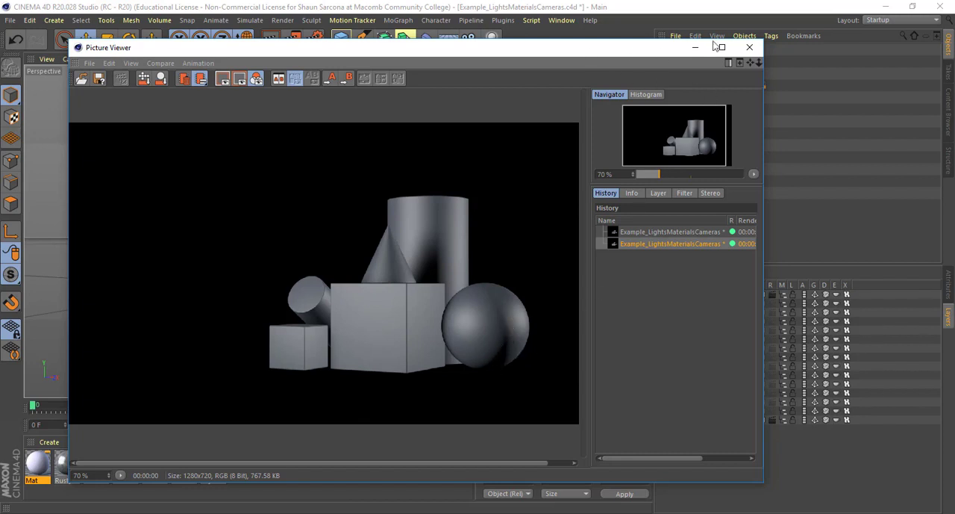
click(750, 47)
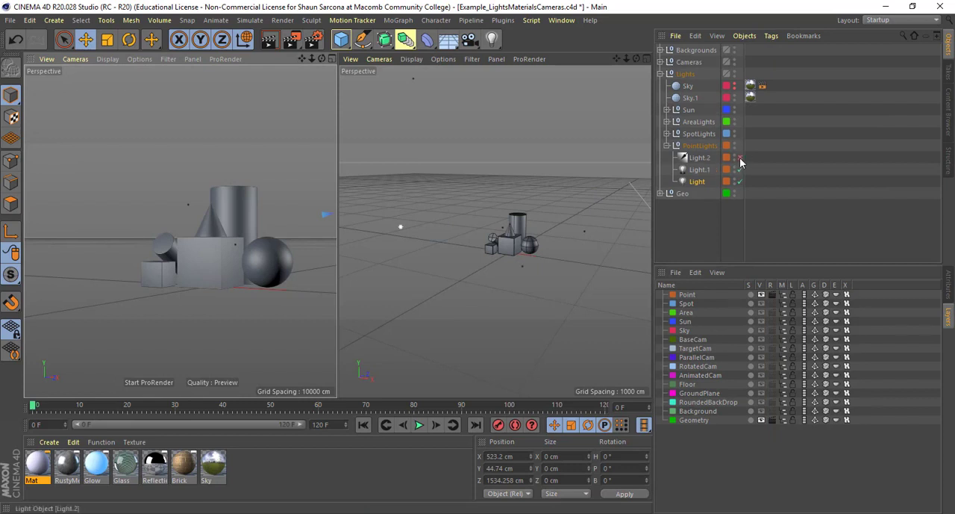
- Re-enable the infinite light Light.2 in the PointLights group and select it
click(706, 158)
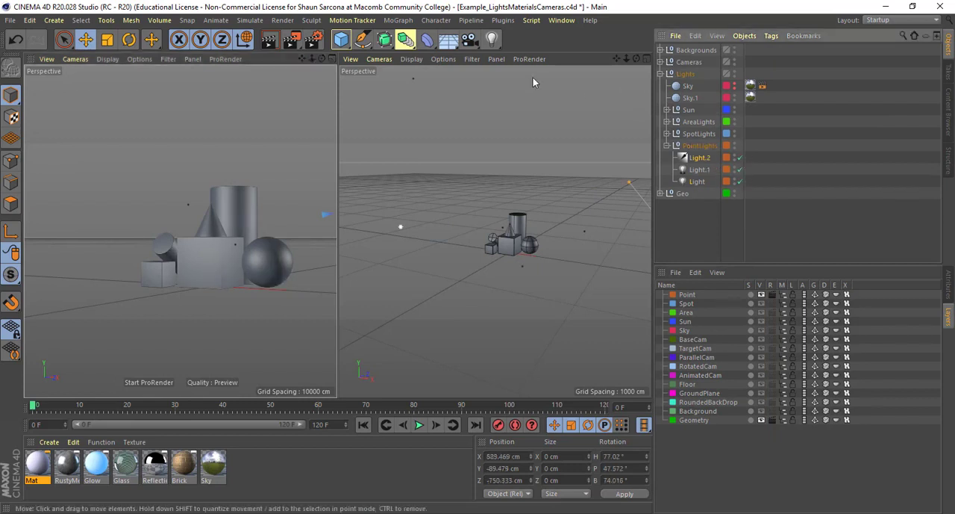
click(492, 39)
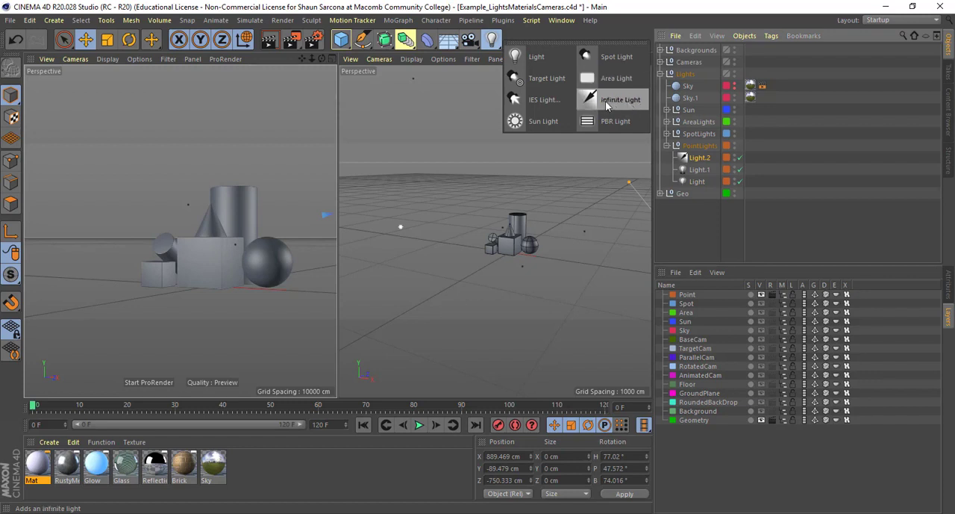
click(740, 290)
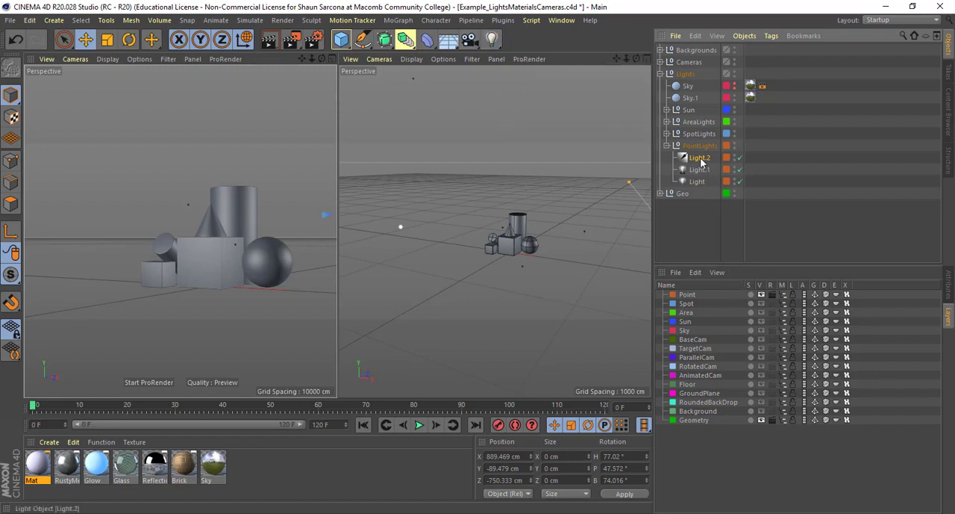
- Rotate Light.2 with the Rotate tool to a heading of about 64.5°
alt+middle_drag(458, 192, 408, 181)
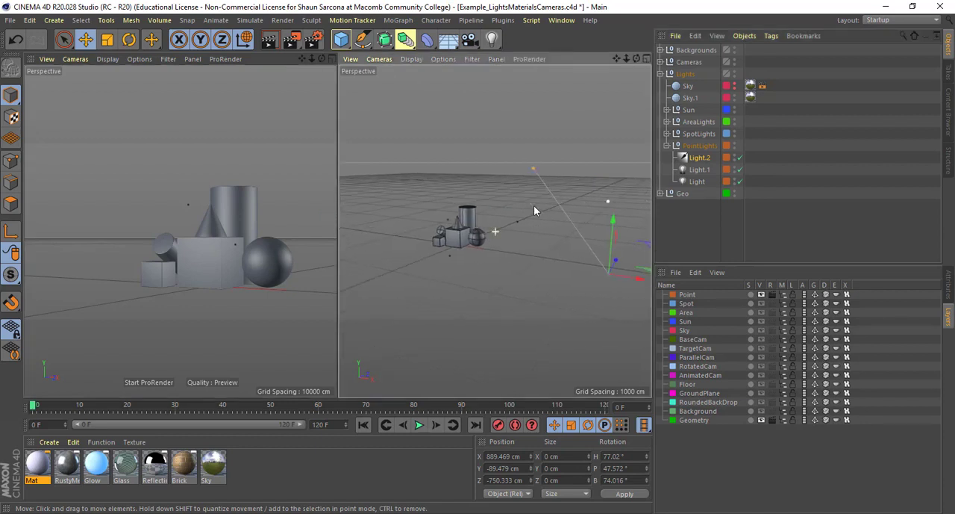
alt+drag(534, 205, 409, 201)
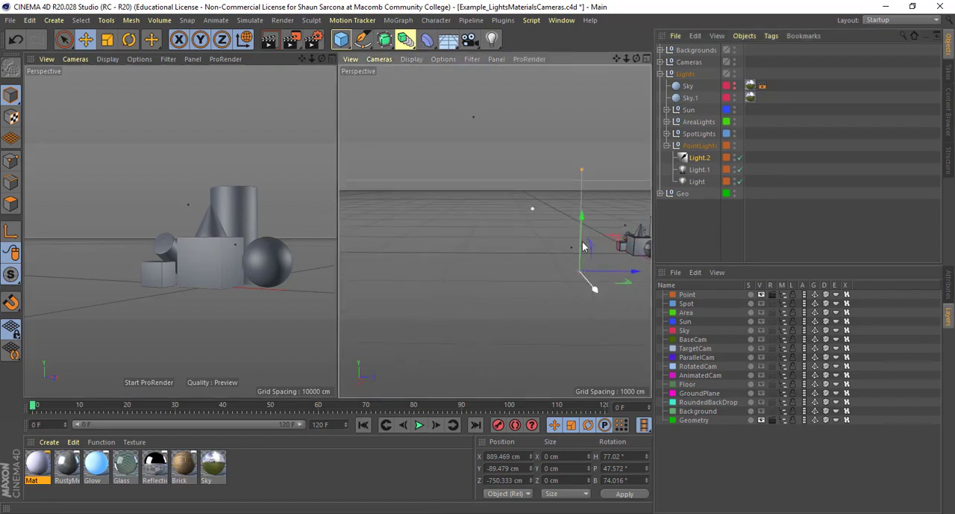
alt+drag(578, 270, 685, 292)
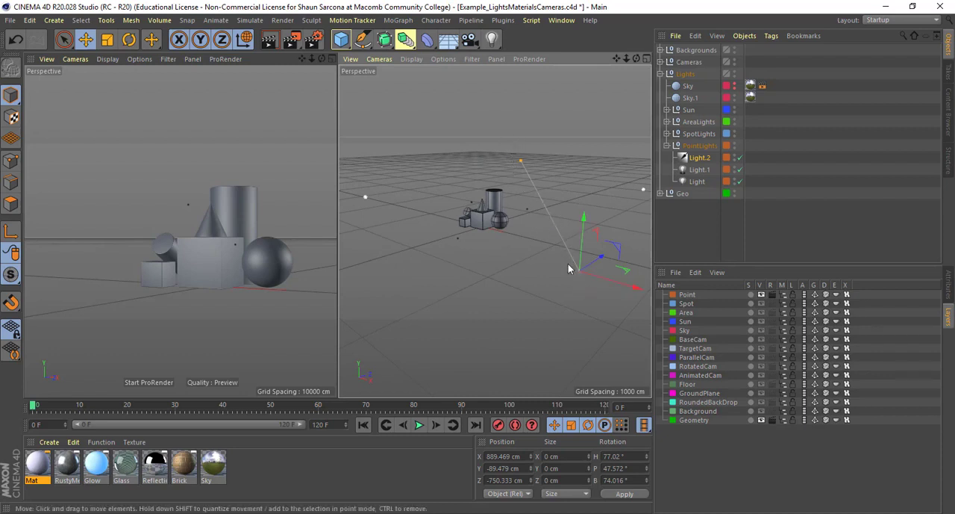
alt+drag(565, 274, 536, 271)
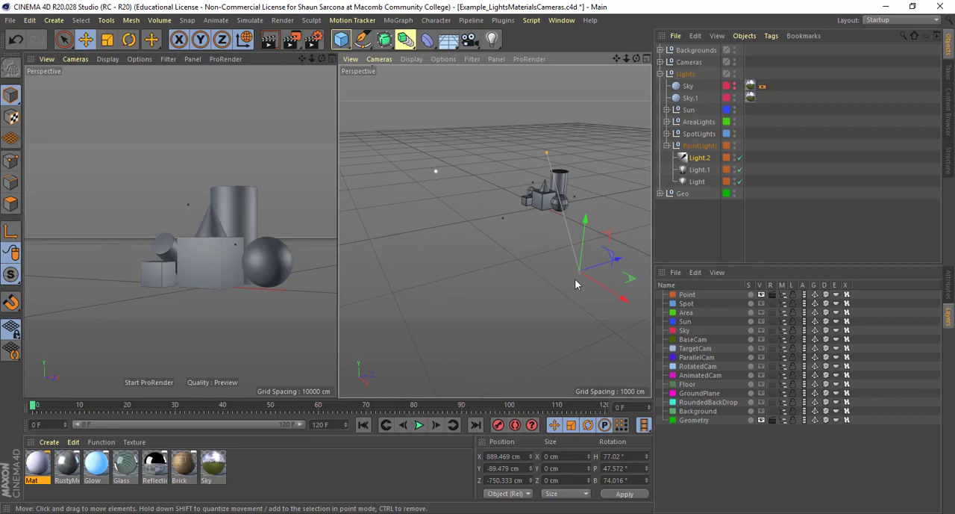
key(r)
drag(588, 296, 595, 285)
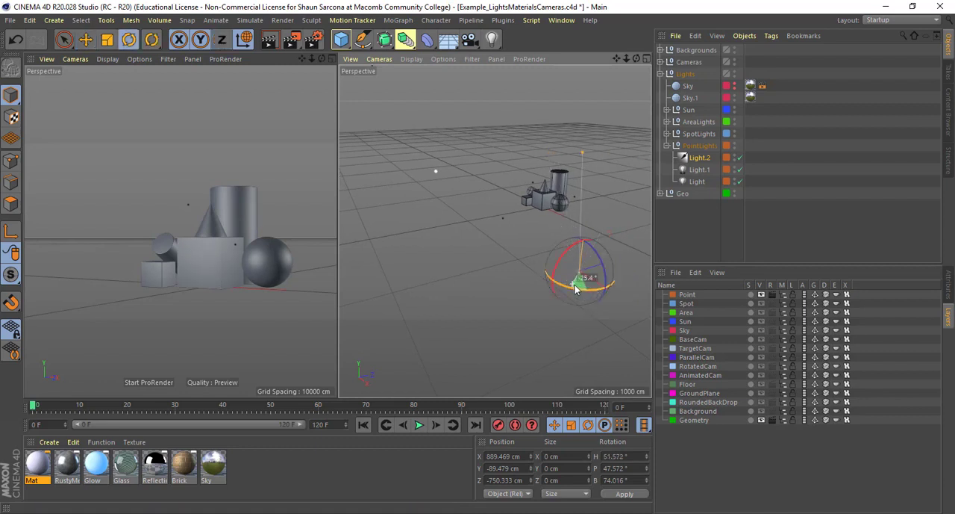
- Render the scene with Light.2 active, compare it with the previous render and close the Picture Viewer
key(shift+r)
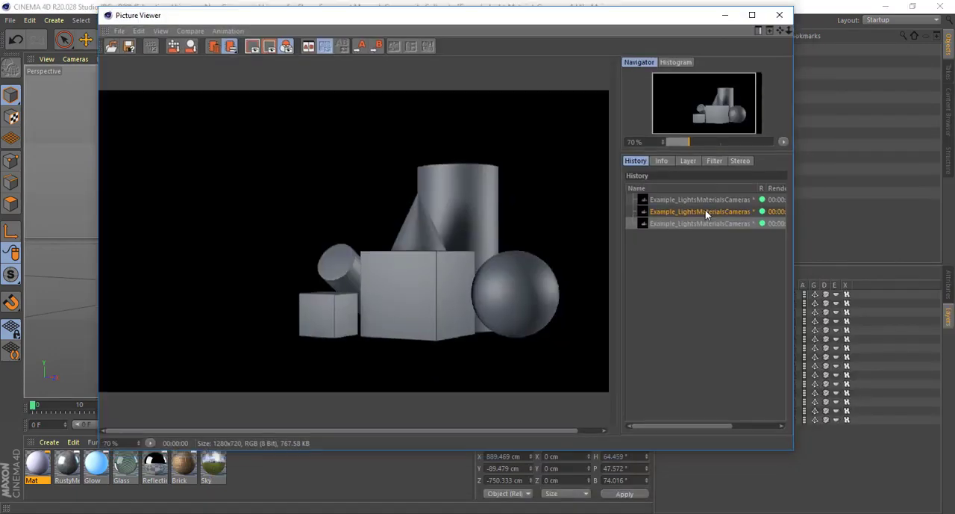
click(707, 213)
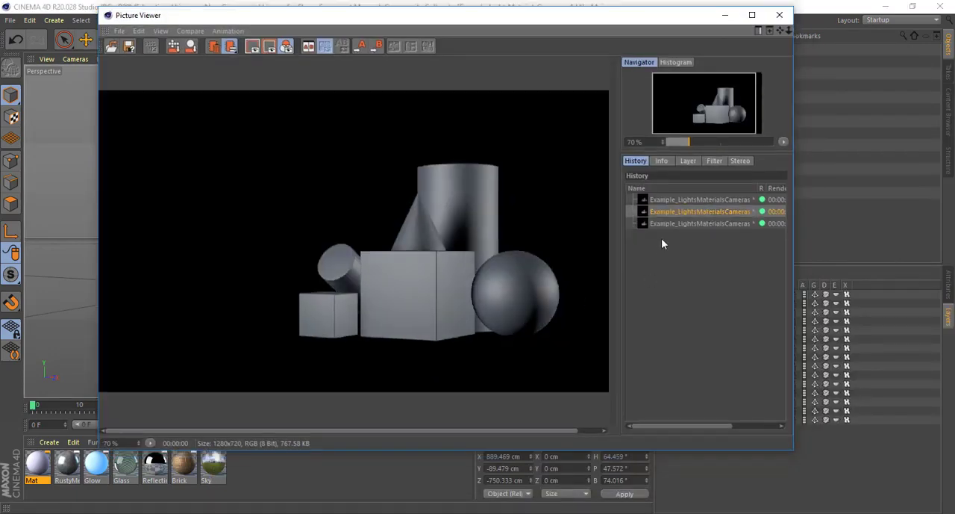
click(676, 224)
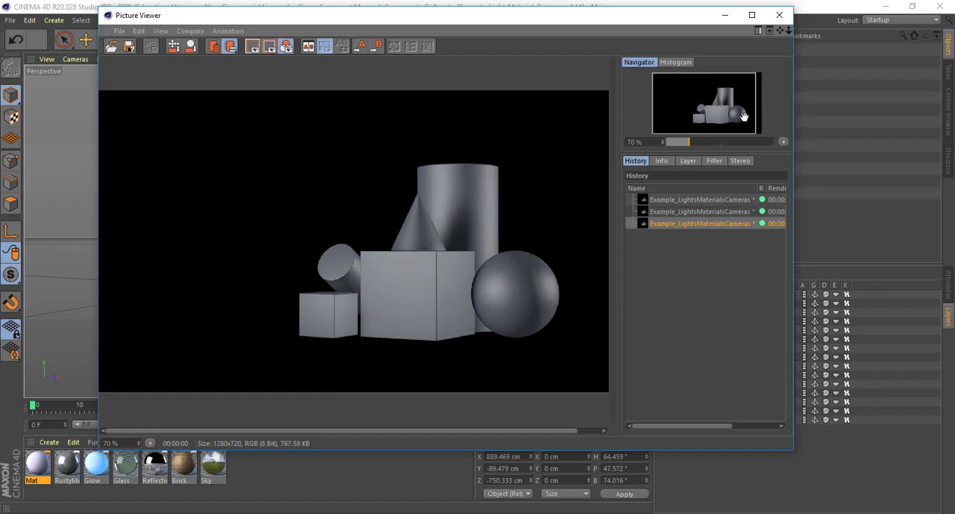
click(779, 15)
- Select the object Light in the PointLights group and examine its General attributes and its placement in the scene
click(700, 171)
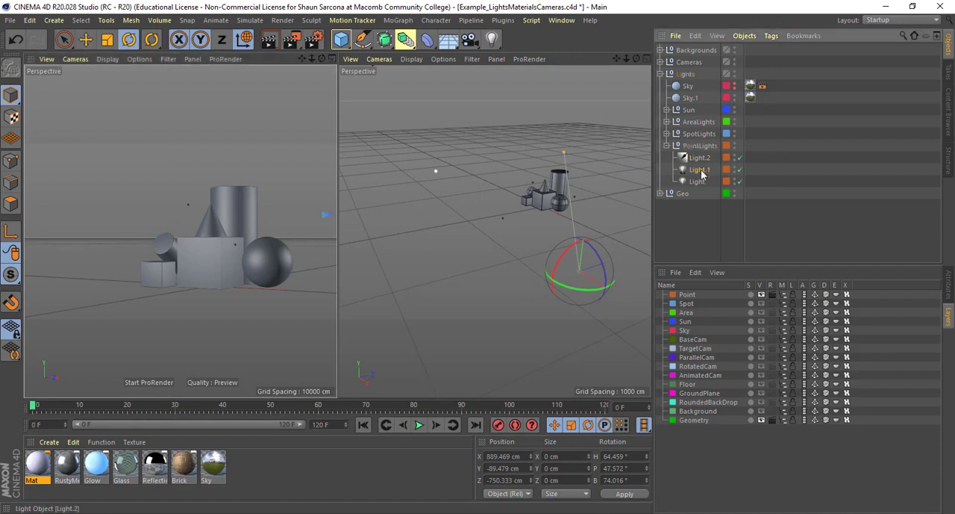
click(699, 181)
click(944, 282)
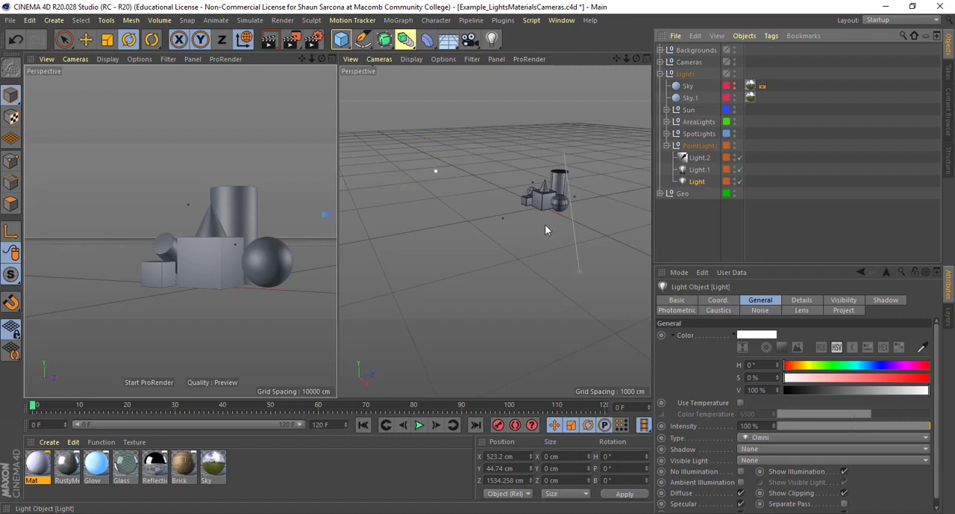
alt+drag(577, 227, 552, 247)
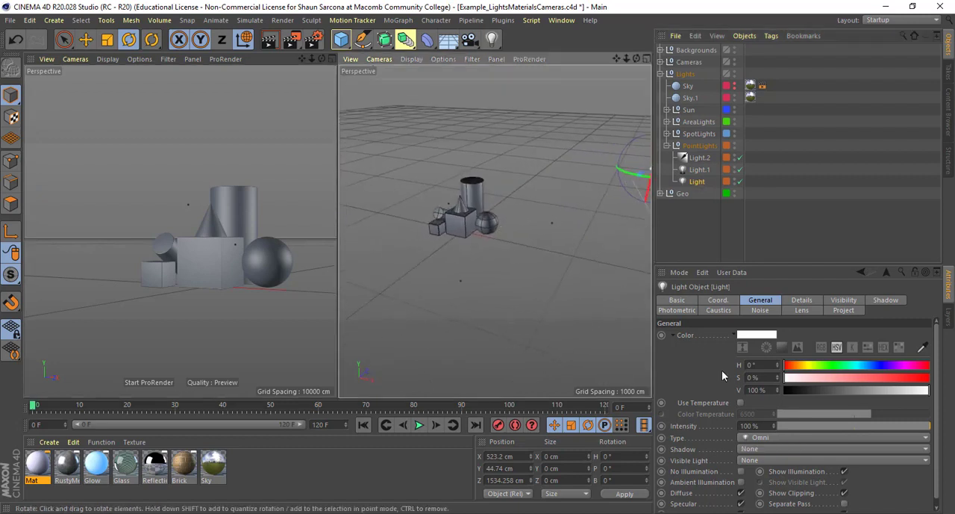
- Select Light.1 in the PointLights group and enable Use Temperature for its color
click(701, 169)
alt+drag(550, 228, 597, 238)
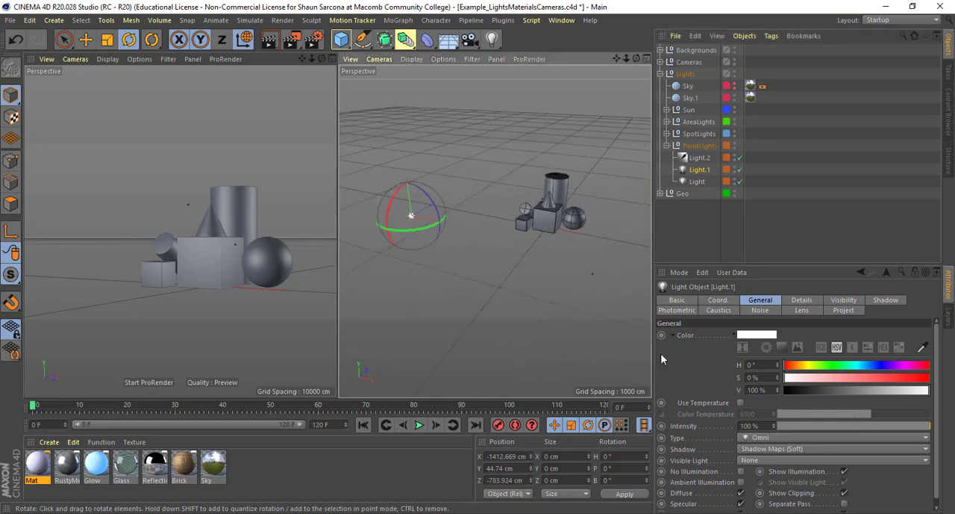
click(740, 403)
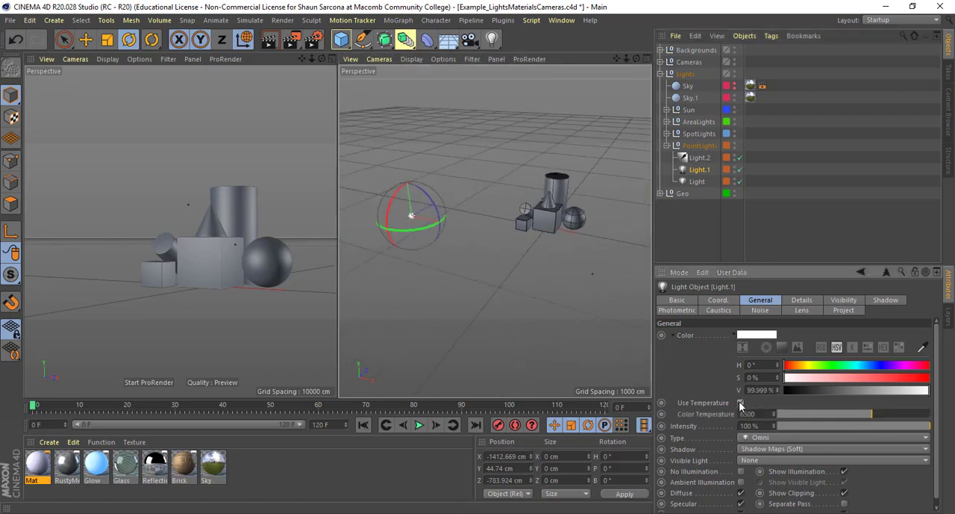
- Render the scene to the Picture Viewer for reference and set Light.1's color temperature to about 3215
key(shift+r)
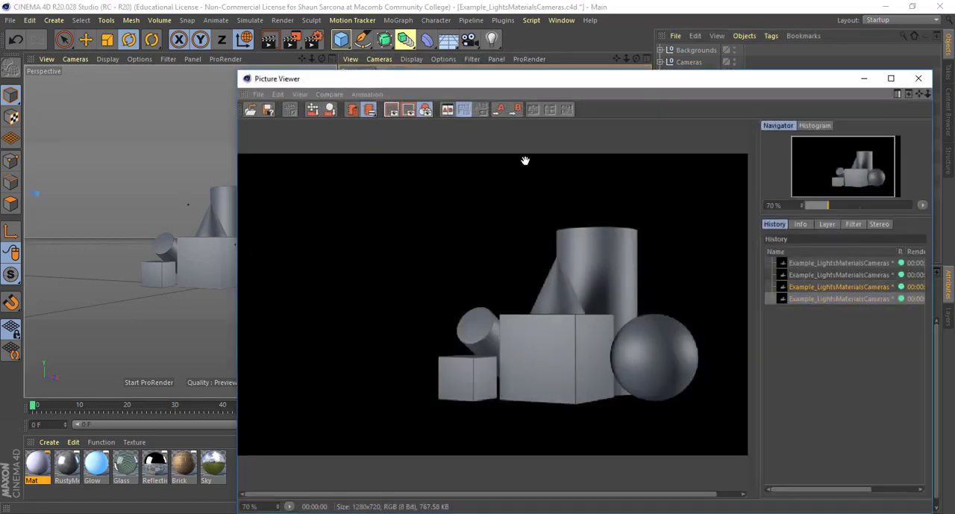
drag(537, 85, 336, 42)
drag(869, 417, 815, 412)
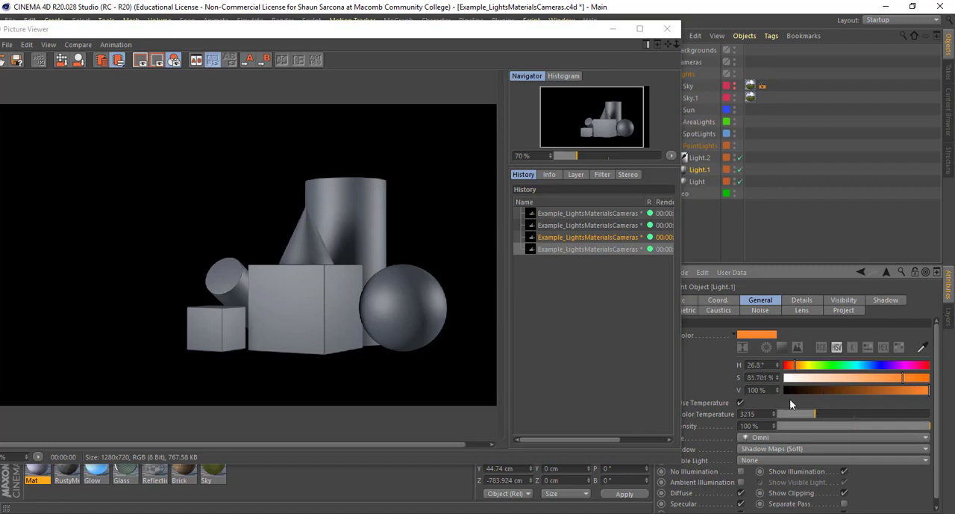
- Render the scene, set Light.1's color temperature to about 8587, render again for comparison and close the Picture Viewer
key(shift+r)
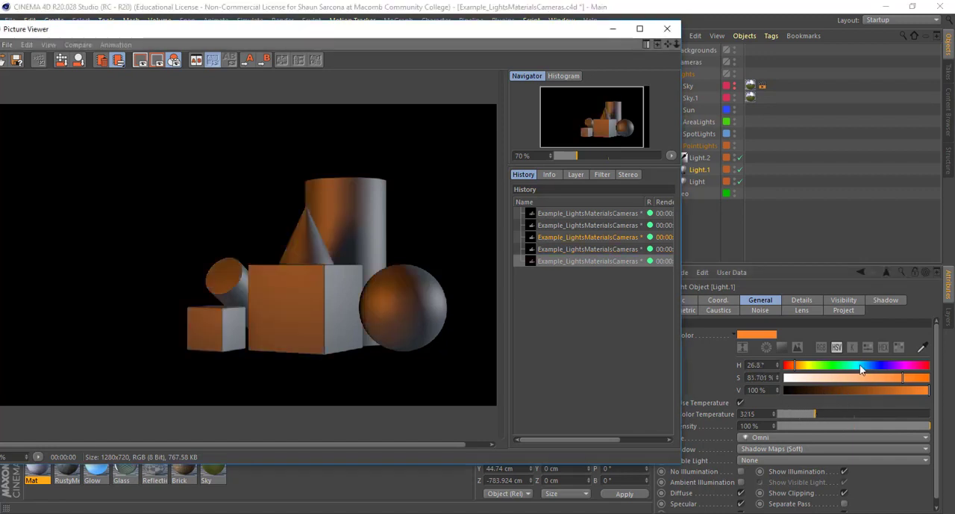
drag(824, 414, 905, 415)
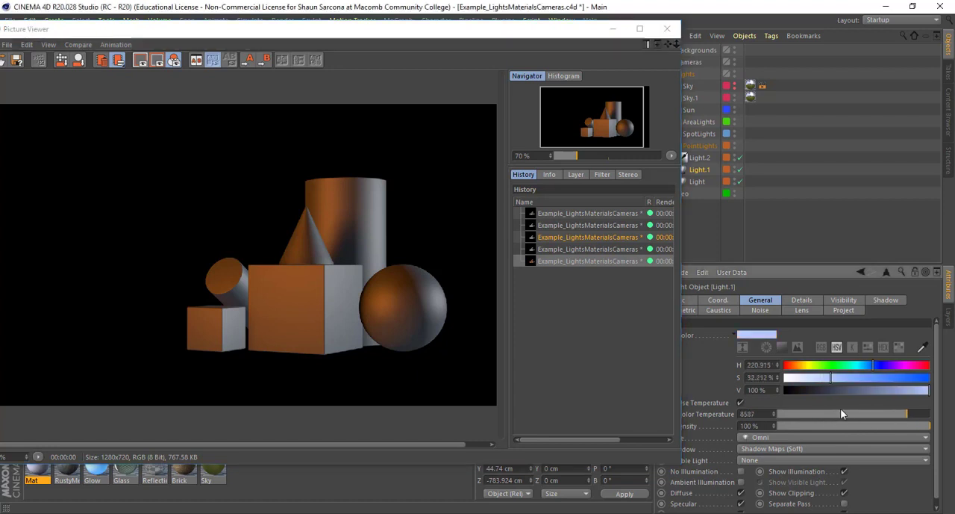
key(shift+r)
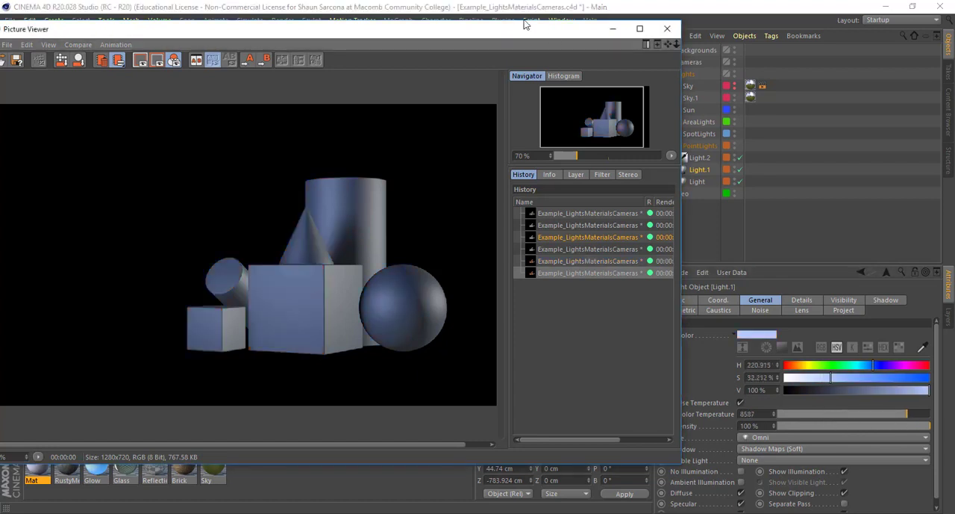
drag(539, 31, 661, 46)
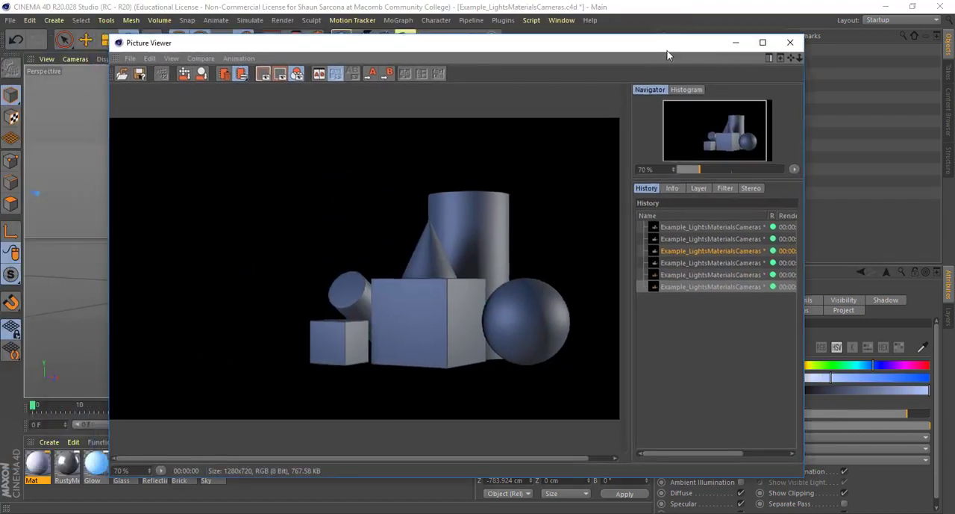
click(791, 42)
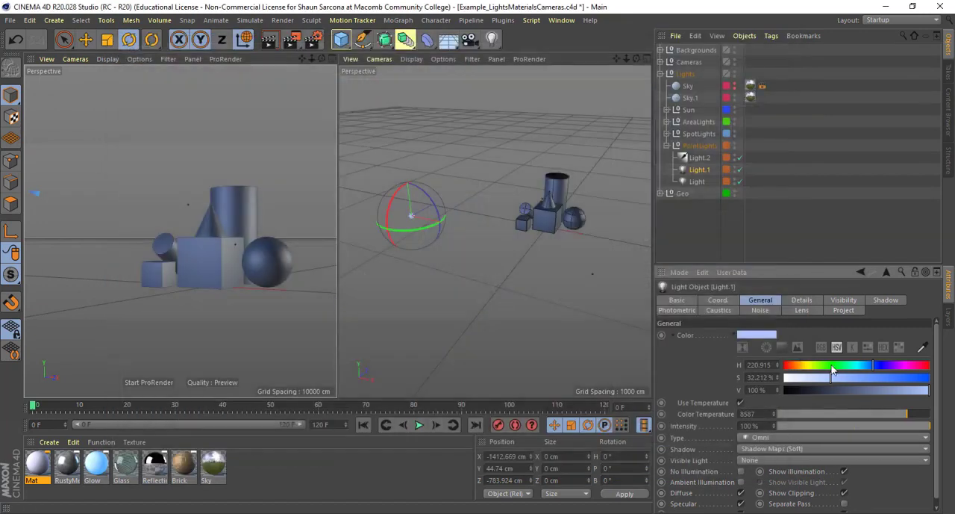
- Disable Use Temperature for Light.1, look through the available light types and set its shadow to None
click(740, 403)
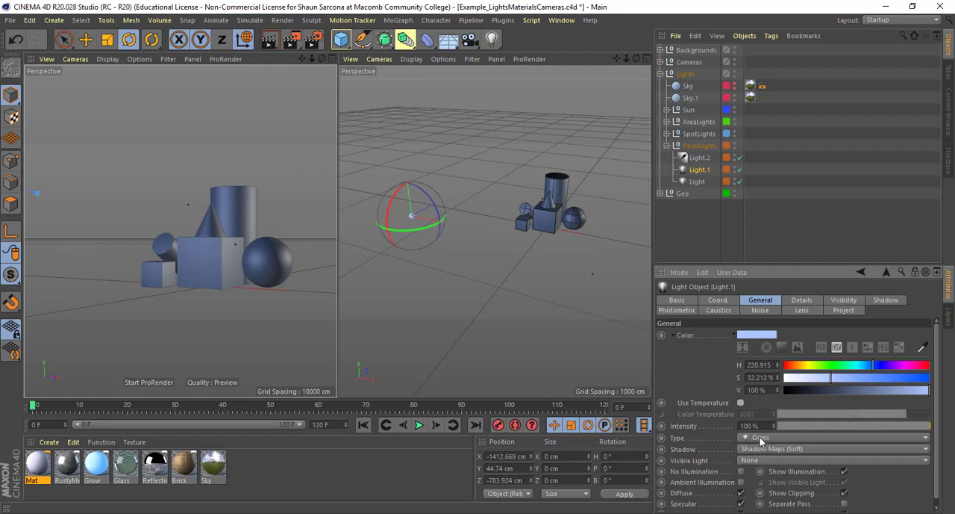
click(760, 442)
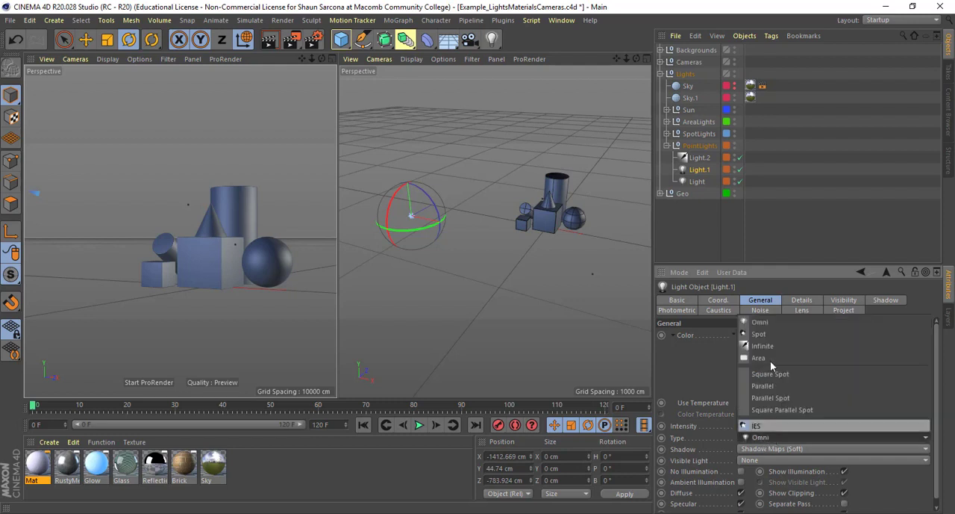
click(673, 363)
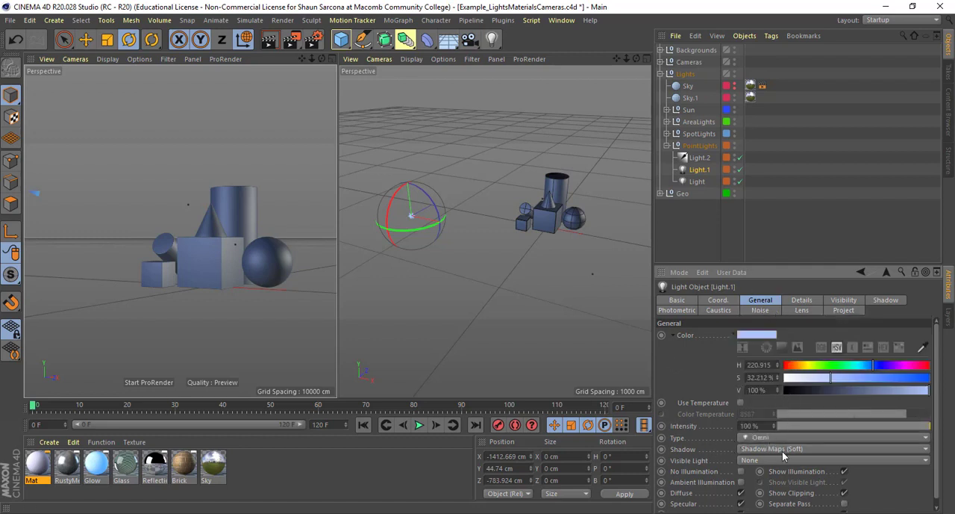
click(785, 450)
click(784, 455)
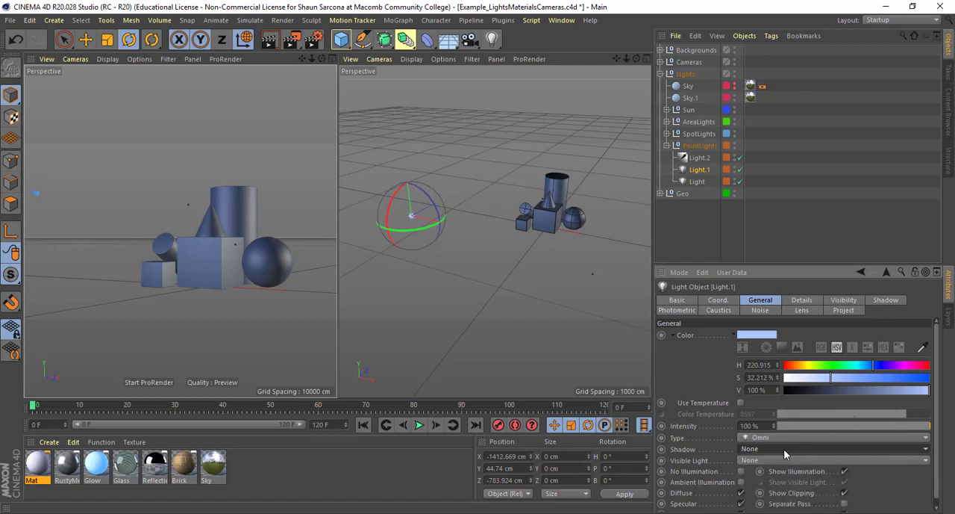
- Select the object Light, render the scene with shadows off, compare it with the previous render and close the Picture Viewer
click(697, 182)
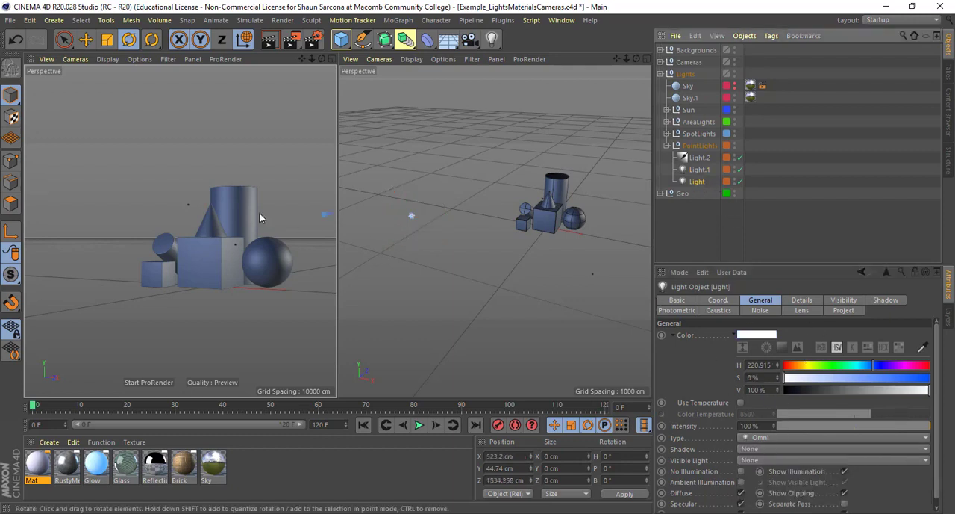
key(shift+r)
drag(455, 76, 355, 56)
click(741, 301)
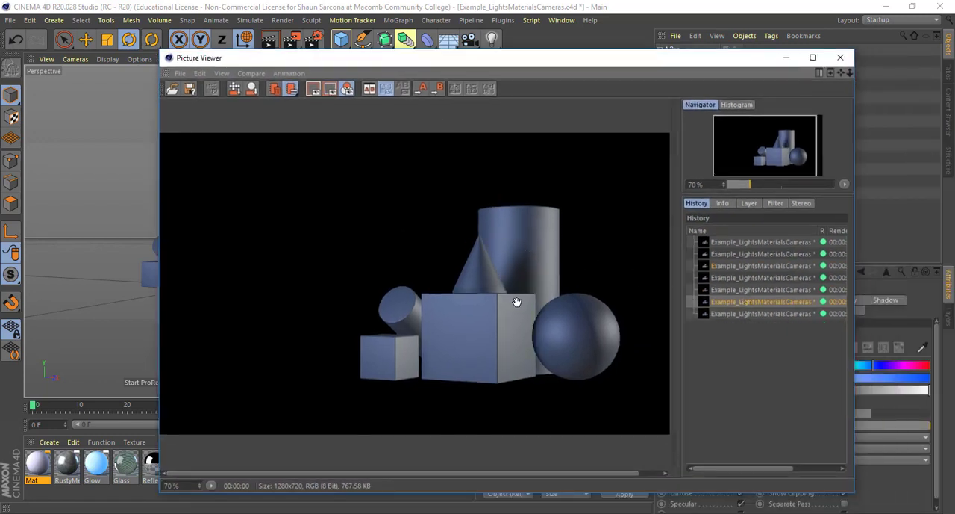
click(732, 313)
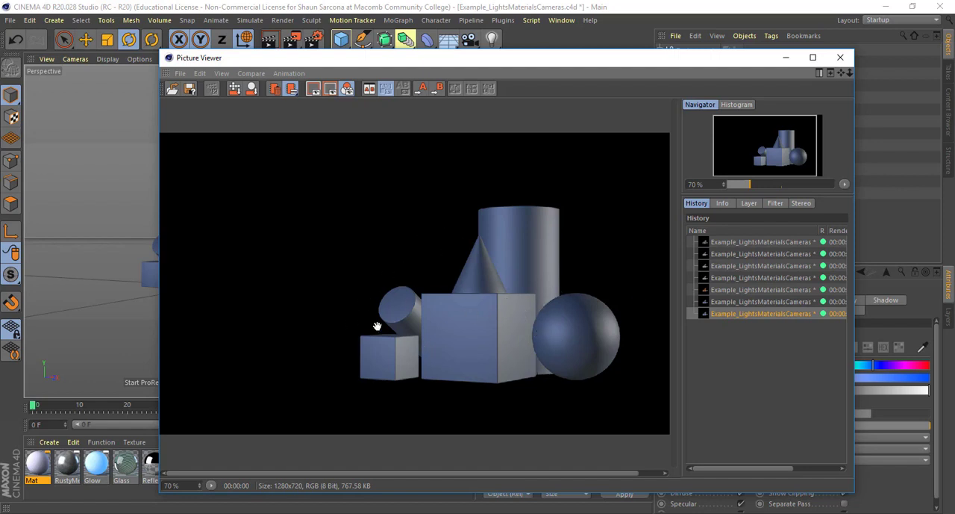
click(727, 302)
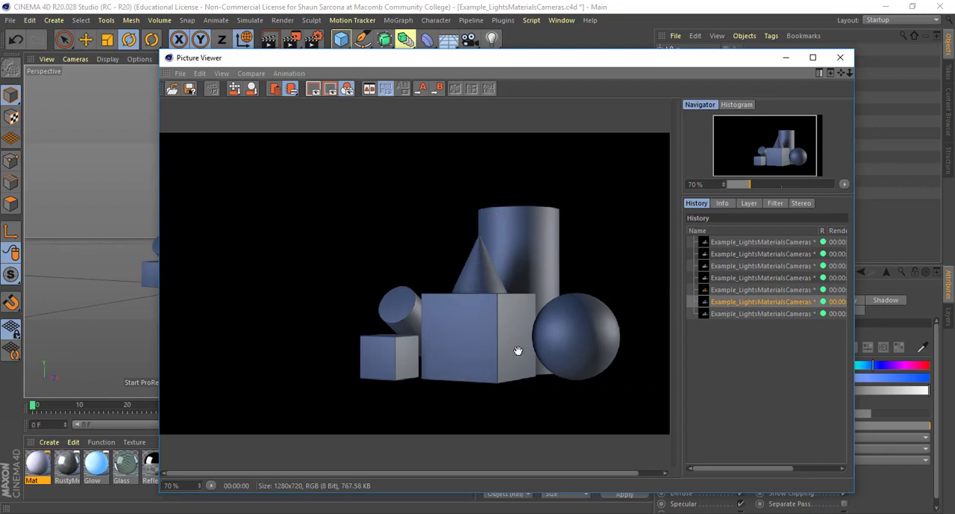
click(838, 58)
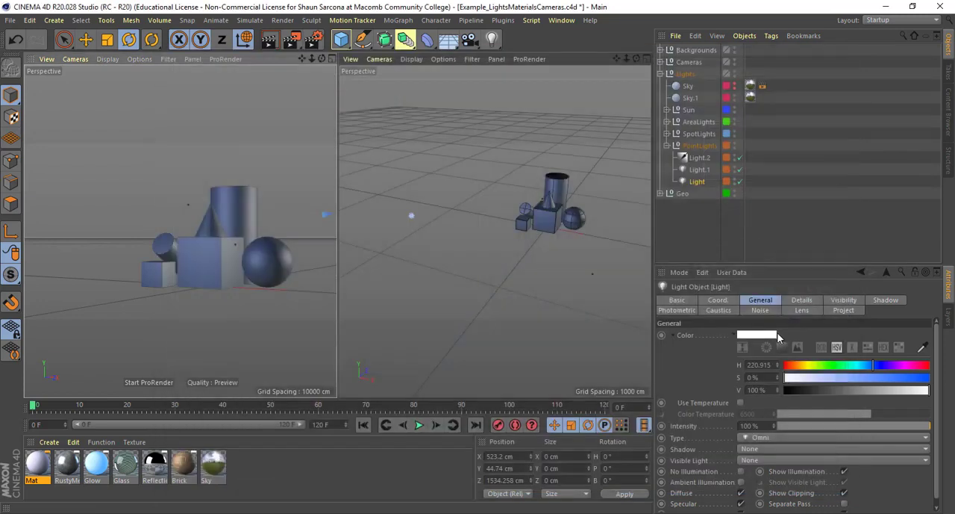
- Set Light's shadow type to Raytraced (Hard) and render the scene to the Picture Viewer
click(762, 449)
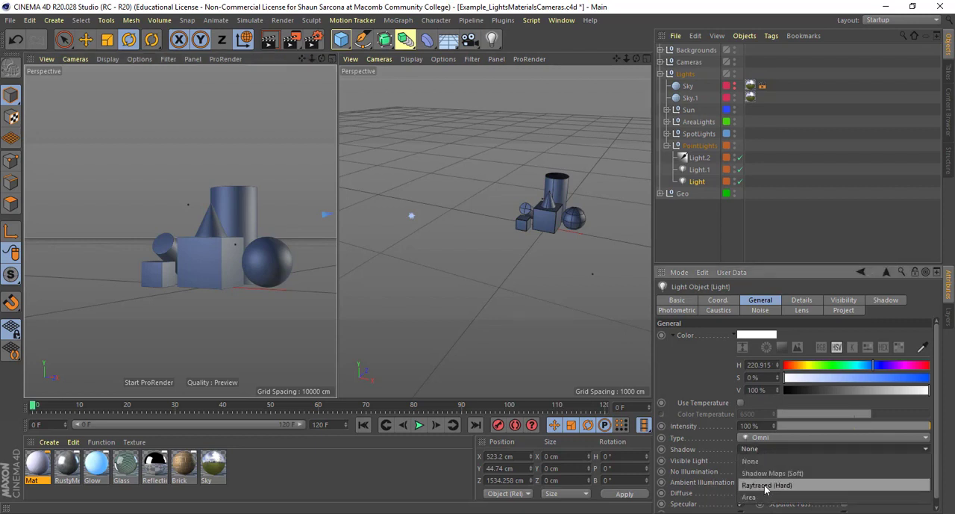
click(766, 486)
key(shift+r)
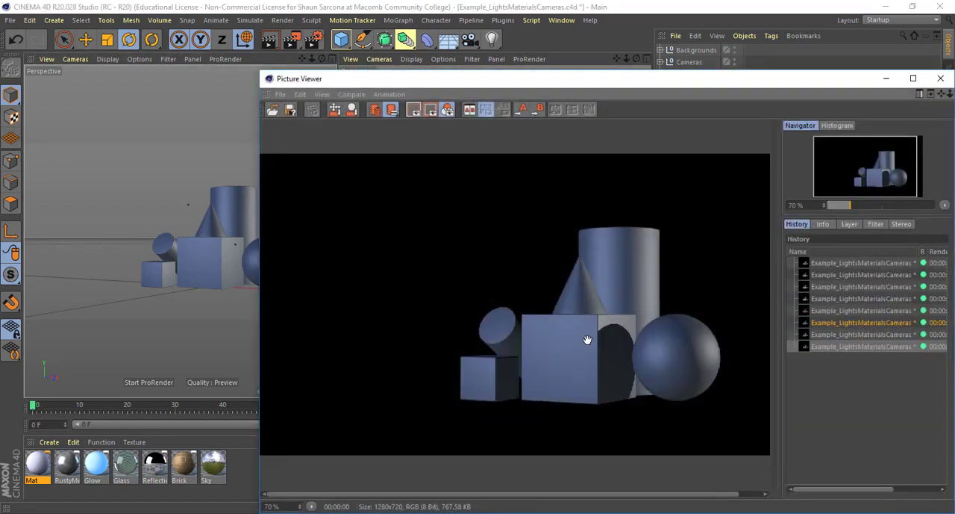
drag(791, 80, 554, 55)
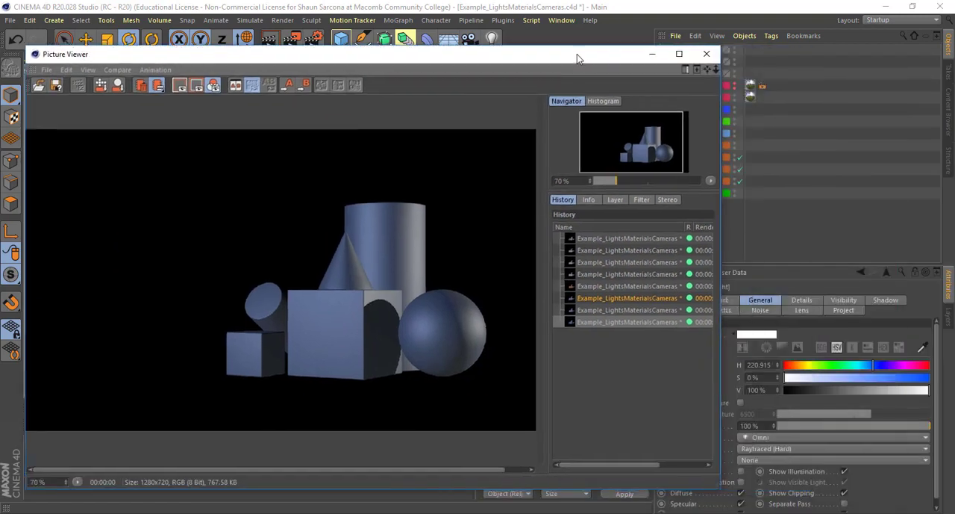
- Set the density of Light's raytraced shadow to 50% and render the scene
click(882, 299)
drag(576, 54, 493, 39)
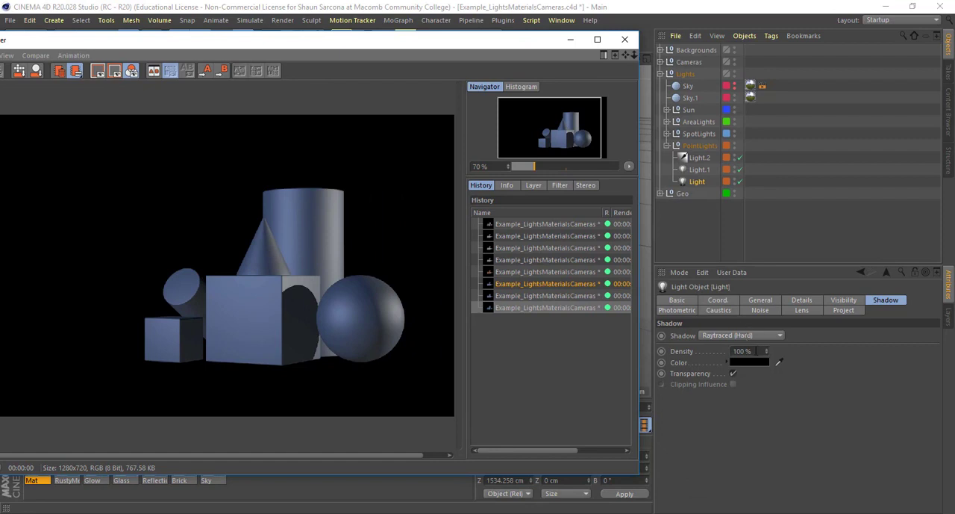
click(757, 351)
text(50)
key(Return)
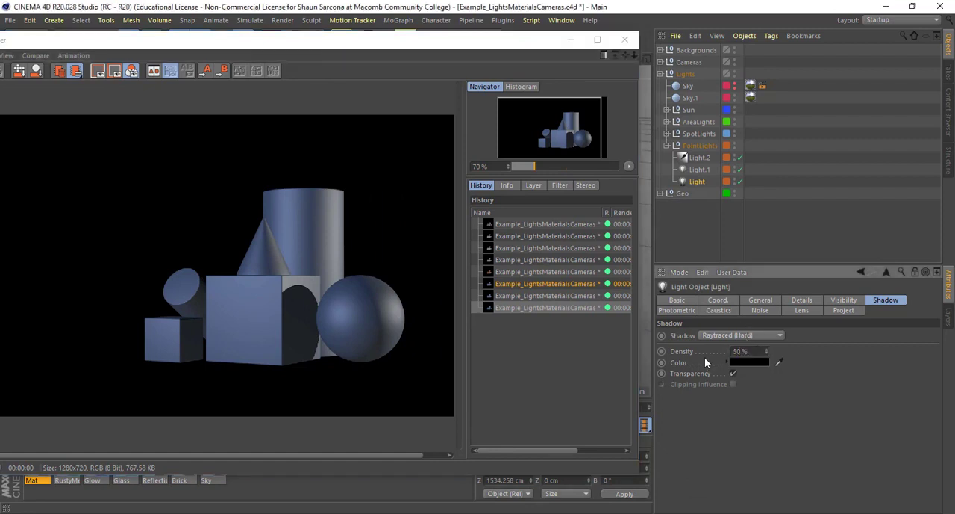
key(shift+r)
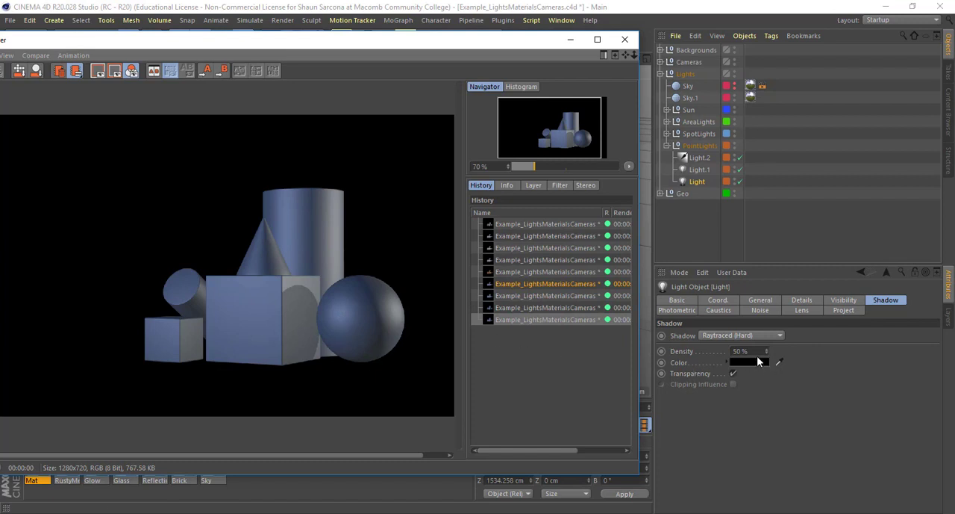
- Set Light's shadow density to 100% and its shadow color to a dark blue with H 222°, S 52% and V 20%
drag(753, 353, 666, 341)
text(100)
key(Return)
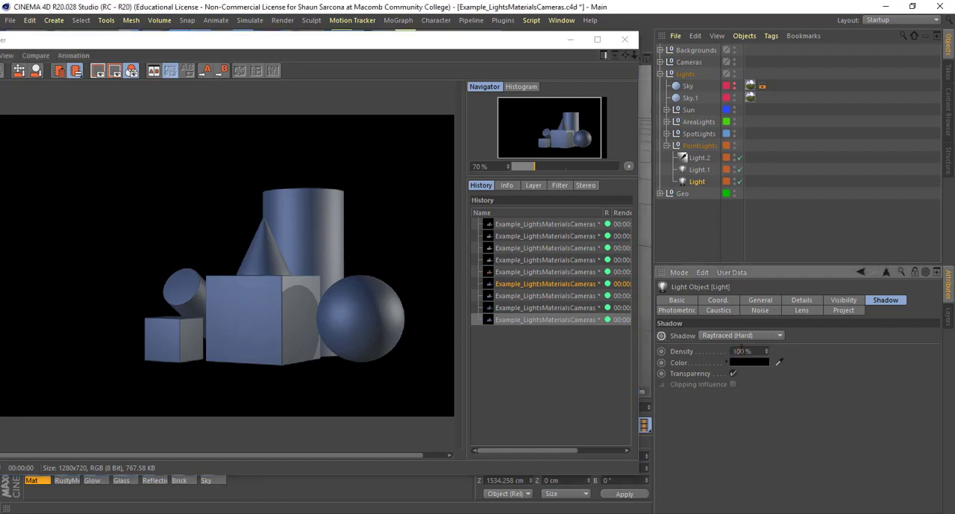
click(752, 362)
click(820, 358)
mouse_move(804, 371)
mouse_down()
mouse_move(825, 377)
mouse_move(796, 359)
mouse_up()
click(812, 383)
click(777, 371)
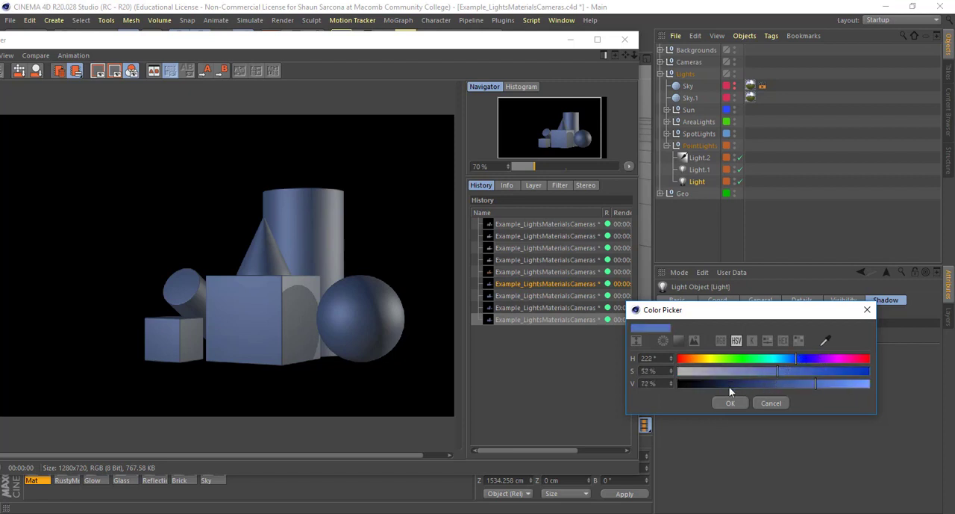
click(716, 387)
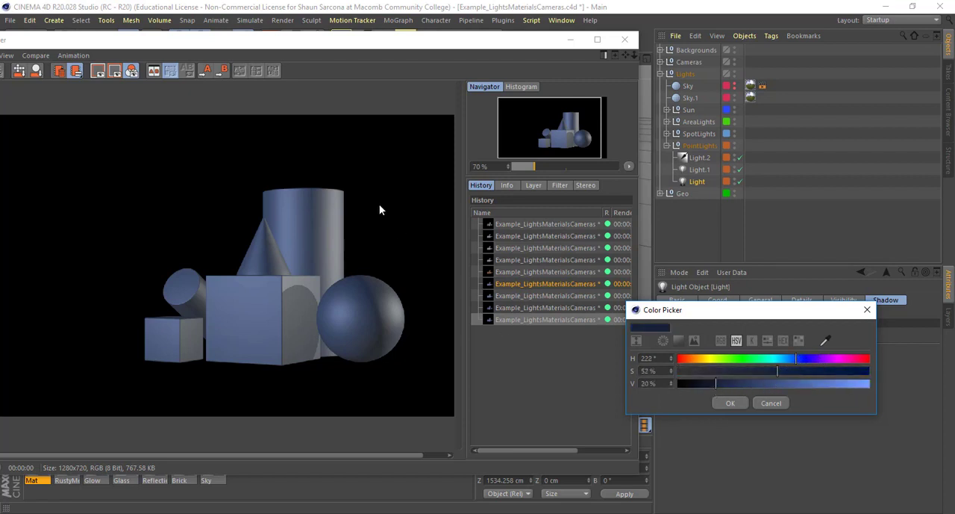
click(727, 403)
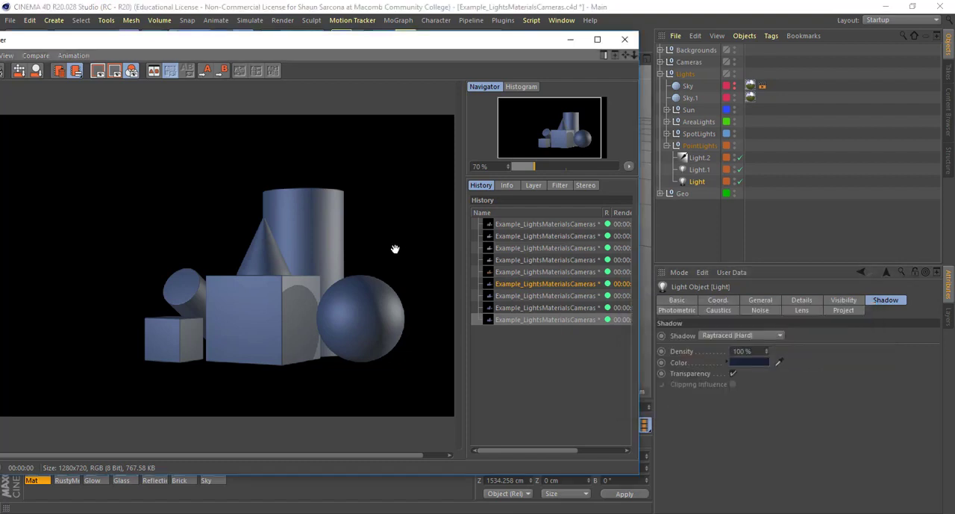
- Render the blue shadow, compare it up close with the earlier renders and delete the 50% density render from the history
scroll(313, 324, up, 5)
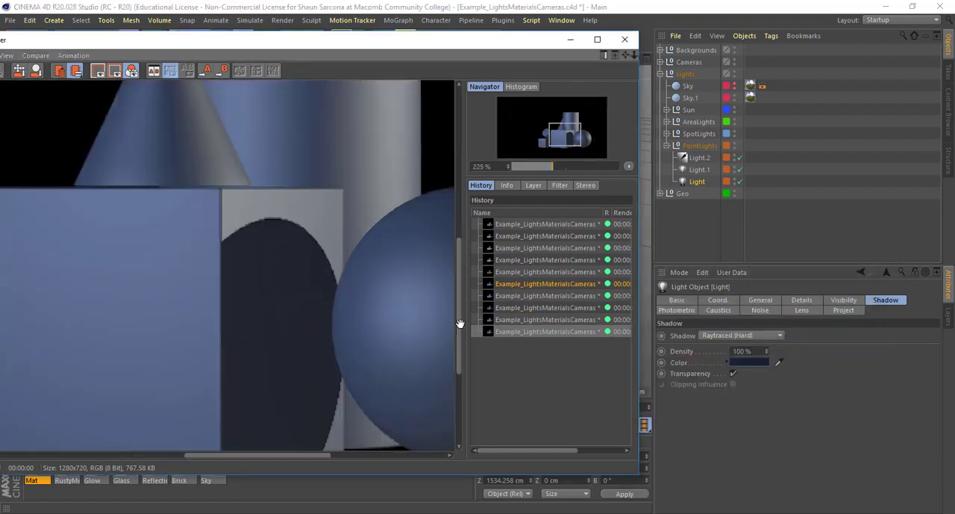
click(516, 319)
click(515, 300)
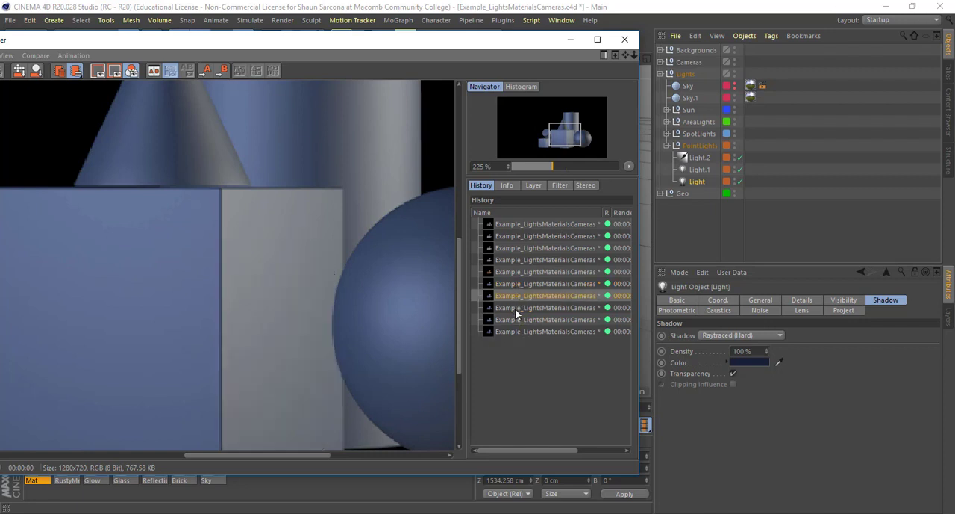
click(515, 308)
click(515, 322)
key(Delete)
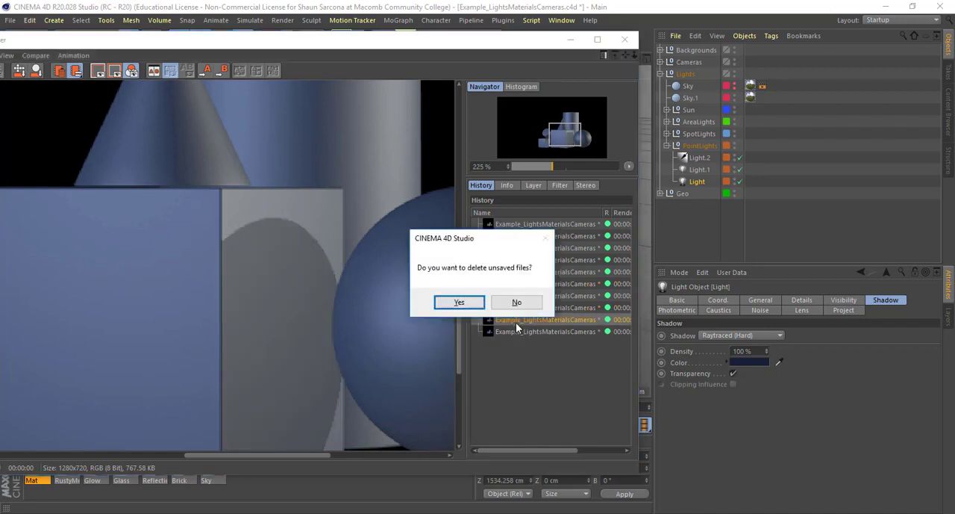
key(Return)
- Compare the black-shadow and blue-shadow raytraced renders in the Picture Viewer history
click(515, 307)
click(515, 319)
click(515, 308)
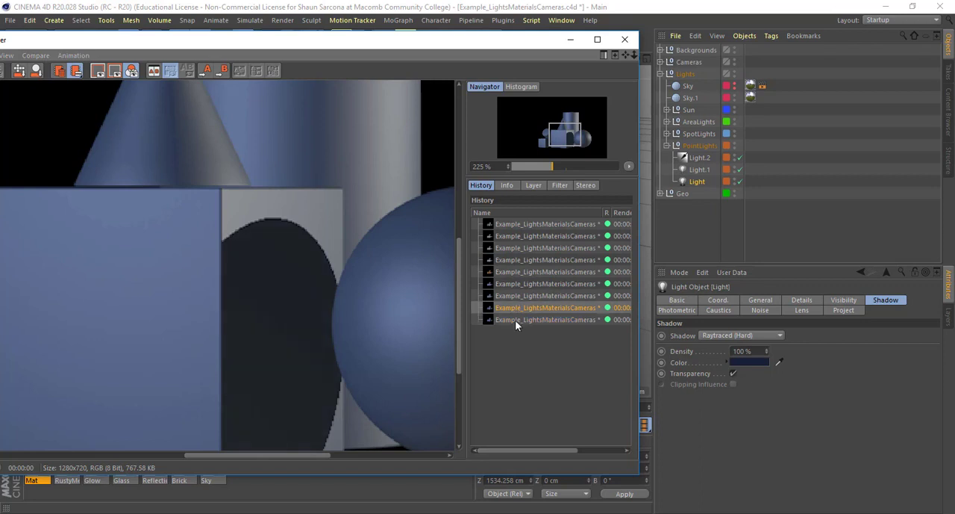
click(515, 320)
click(515, 309)
click(515, 320)
scroll(296, 326, down, 4)
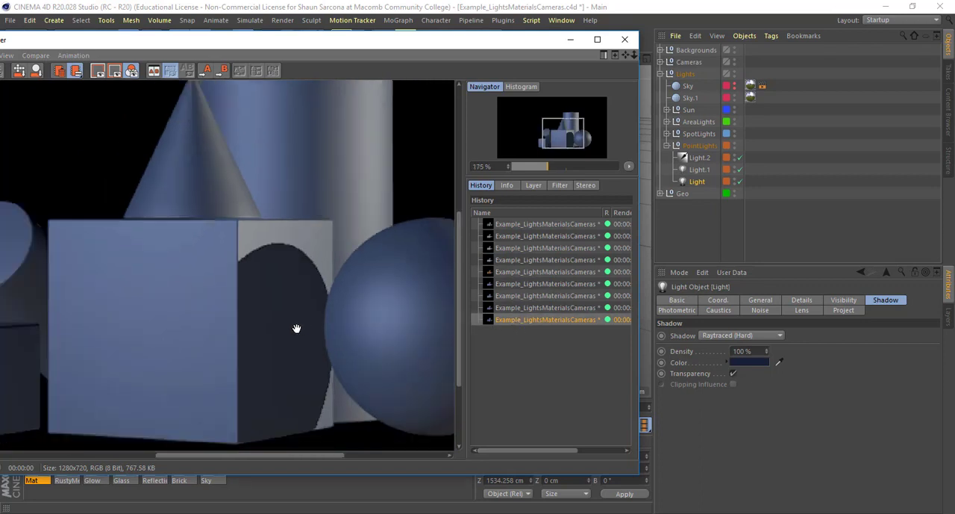
- Disable Transparency for Light's shadow, render the scene and delete that render from the history
click(733, 373)
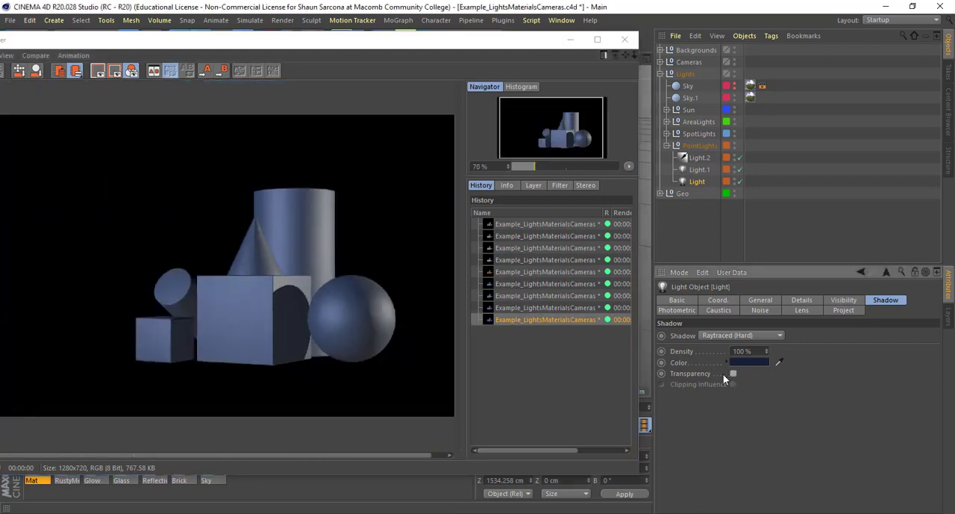
key(shift+r)
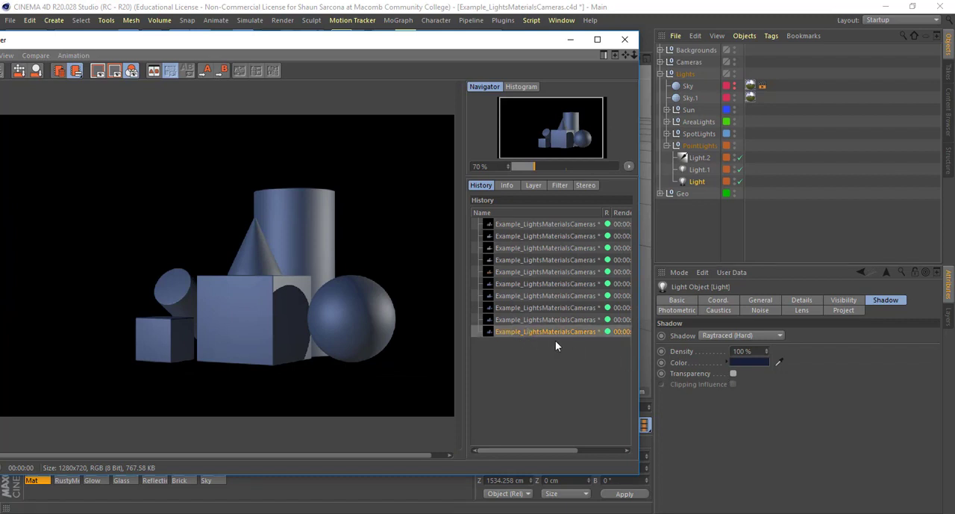
key(Delete)
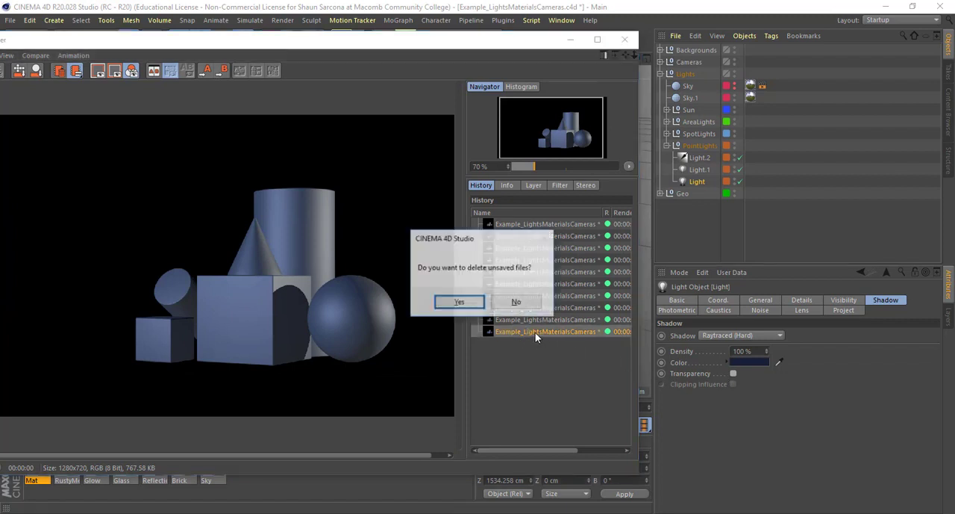
key(Return)
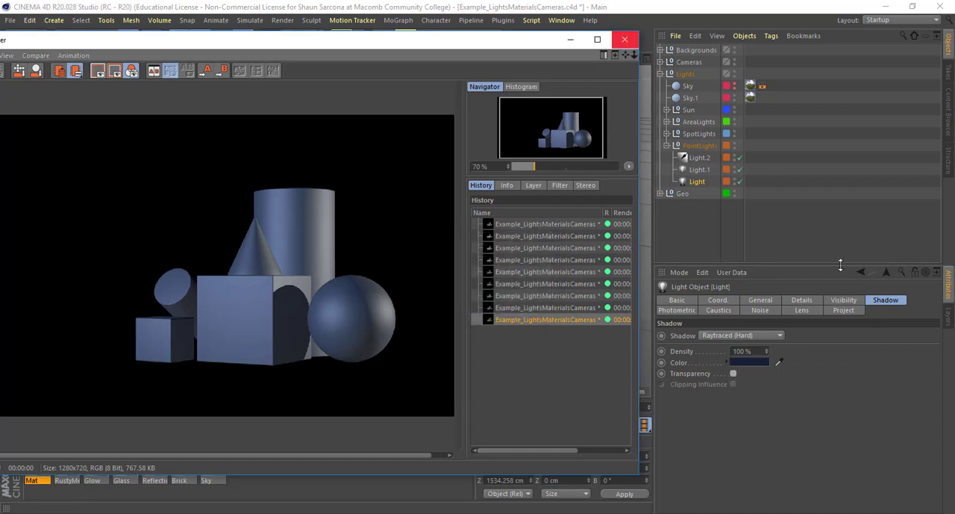
- Set Light's shadow type to Shadow Maps (Soft) in its General attributes
click(761, 299)
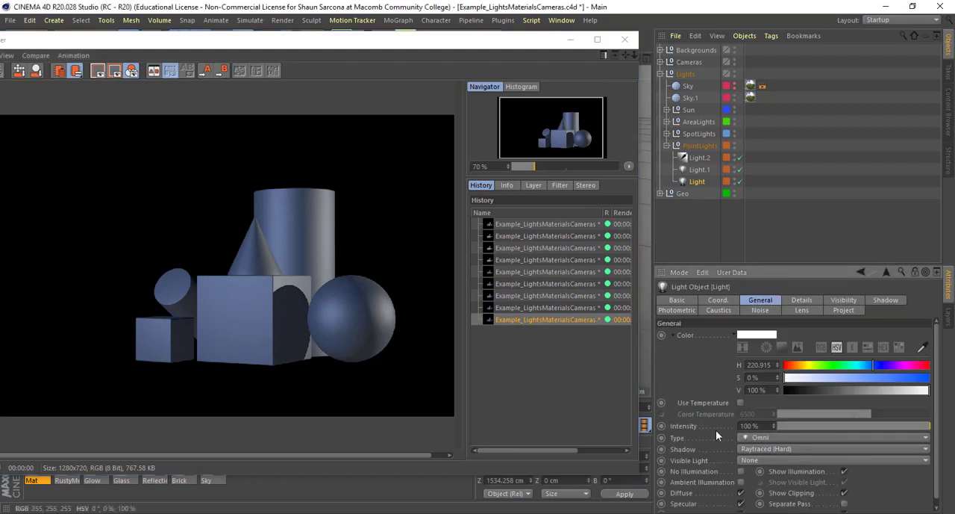
click(765, 447)
click(769, 474)
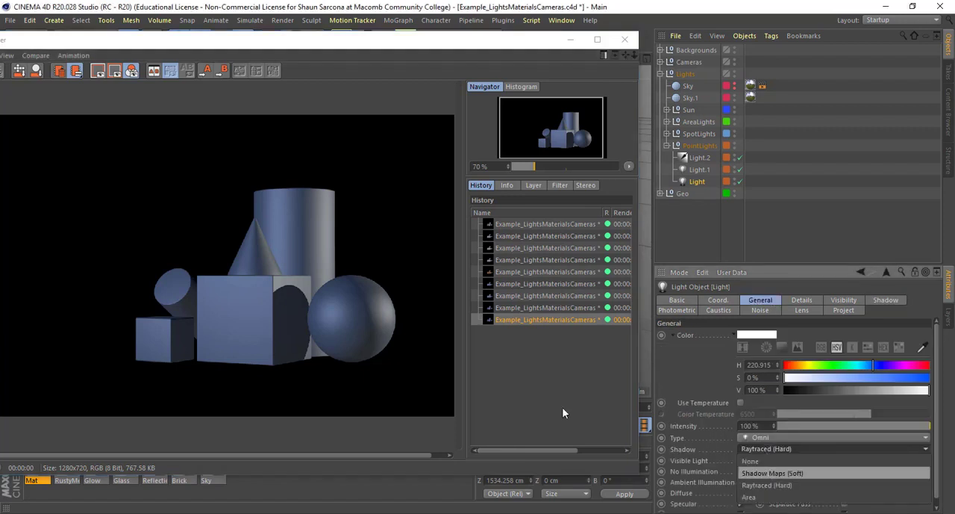
- Render the scene with soft shadow maps, and keep Shadow Maps (Soft) as the type in Light's Shadow attributes
key(shift+r)
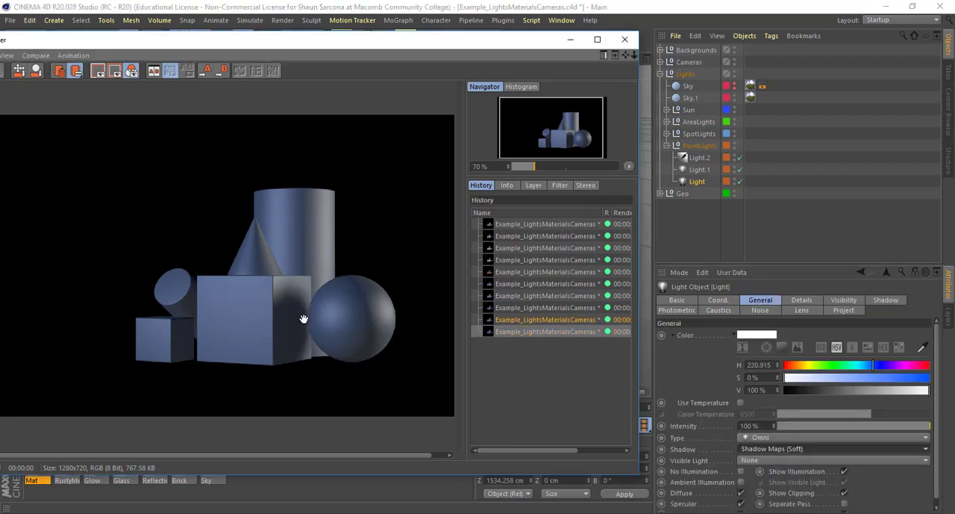
click(888, 300)
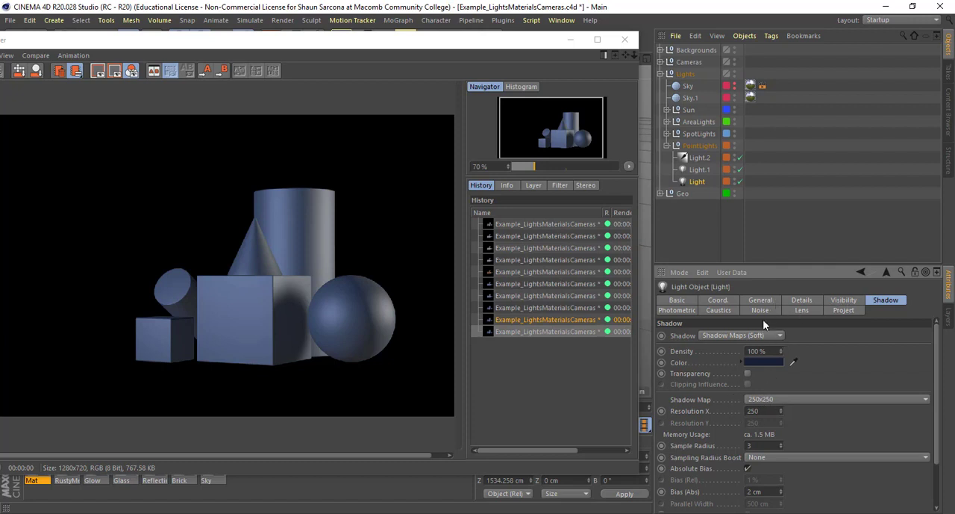
click(746, 336)
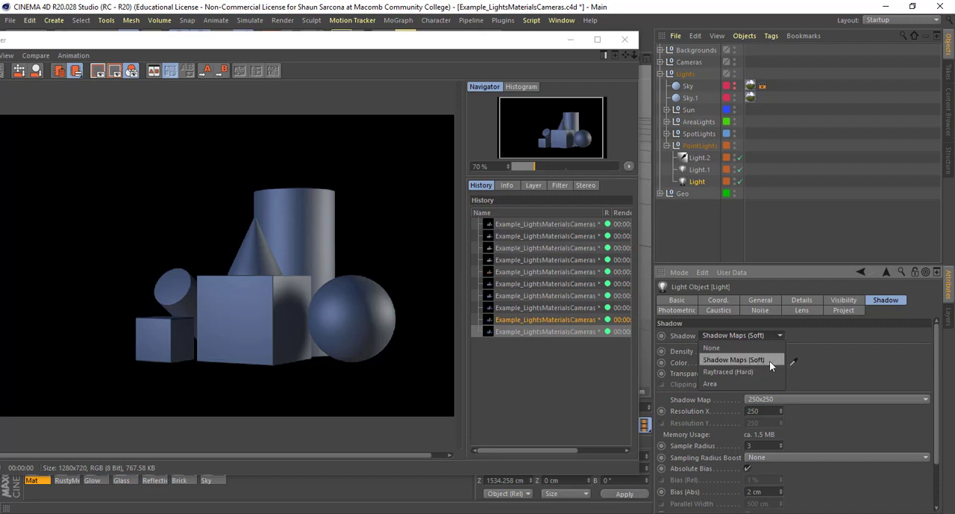
click(771, 362)
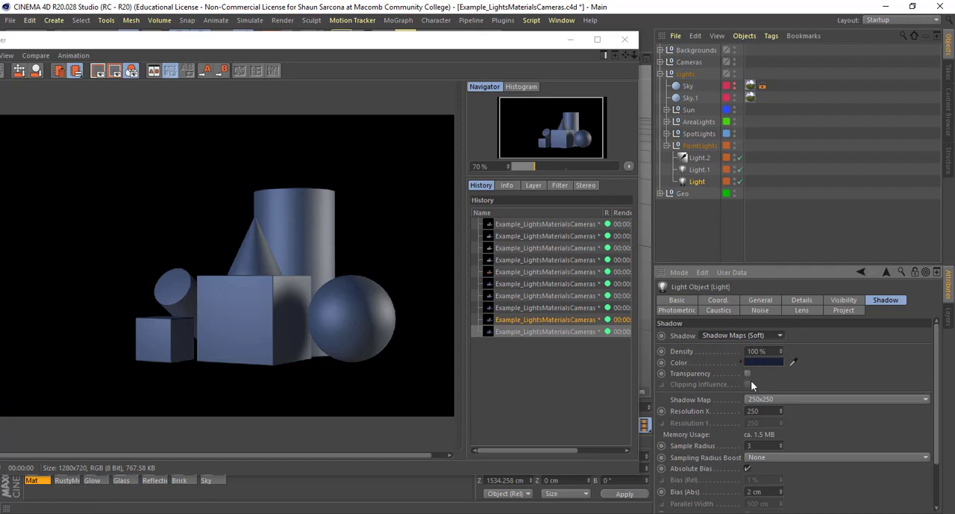
- Set Light's shadow map to Custom with a Resolution X of 40 and render the scene
scroll(713, 424, down, 3)
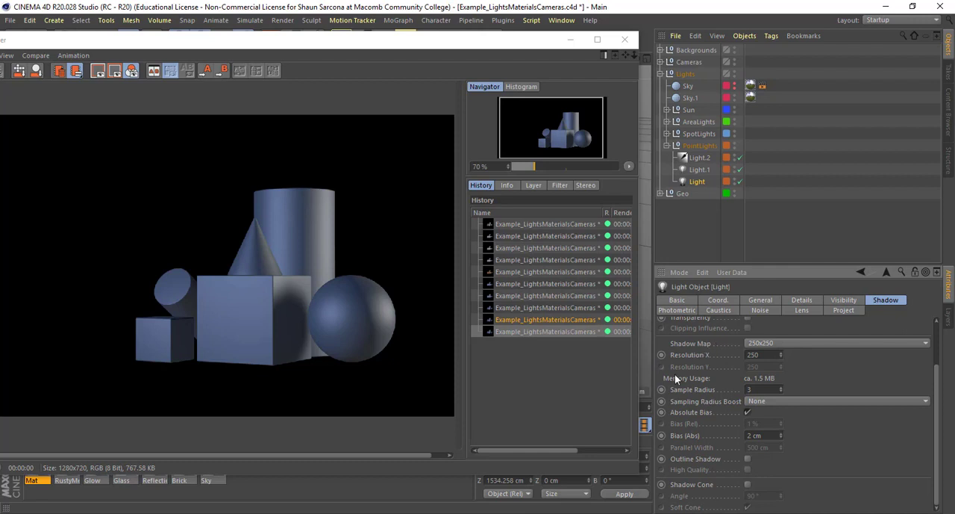
click(774, 343)
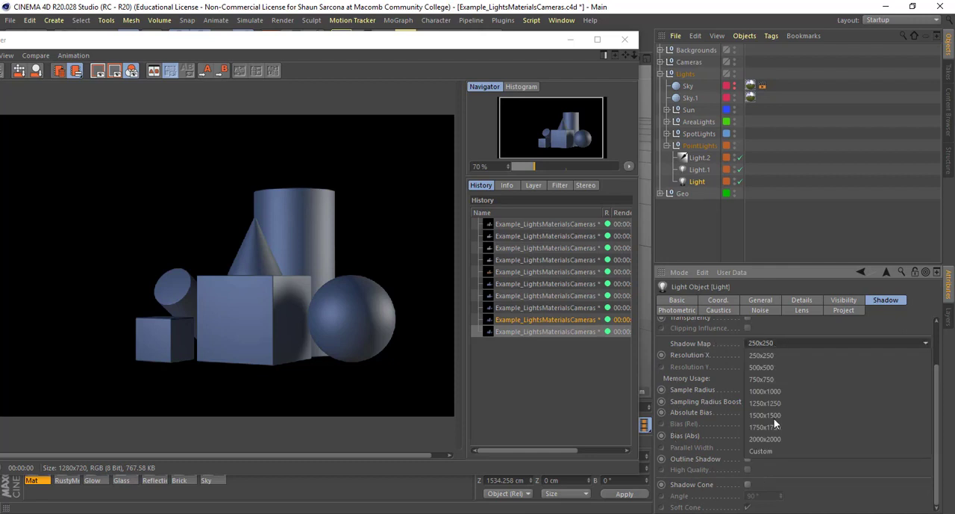
click(772, 450)
drag(766, 354, 721, 353)
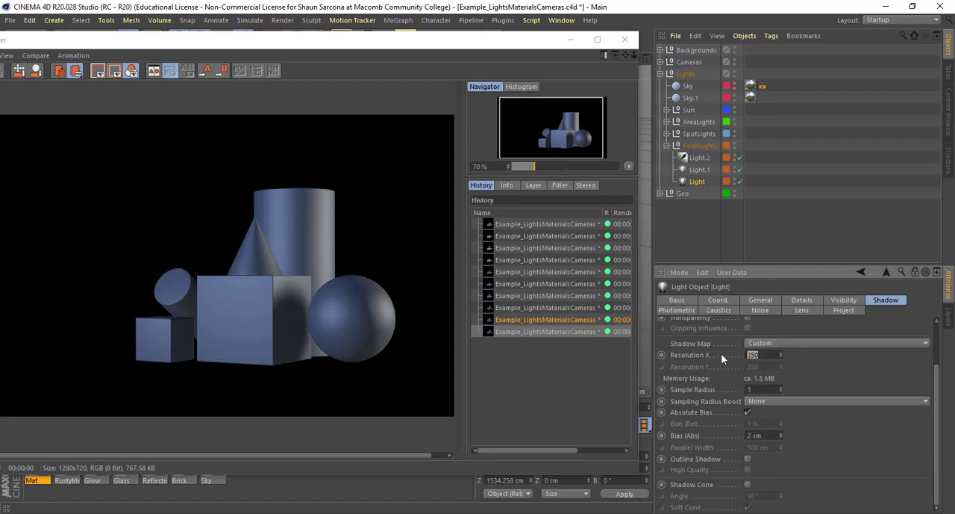
text(40)
key(Return)
scroll(311, 321, up, 2)
key(shift+r)
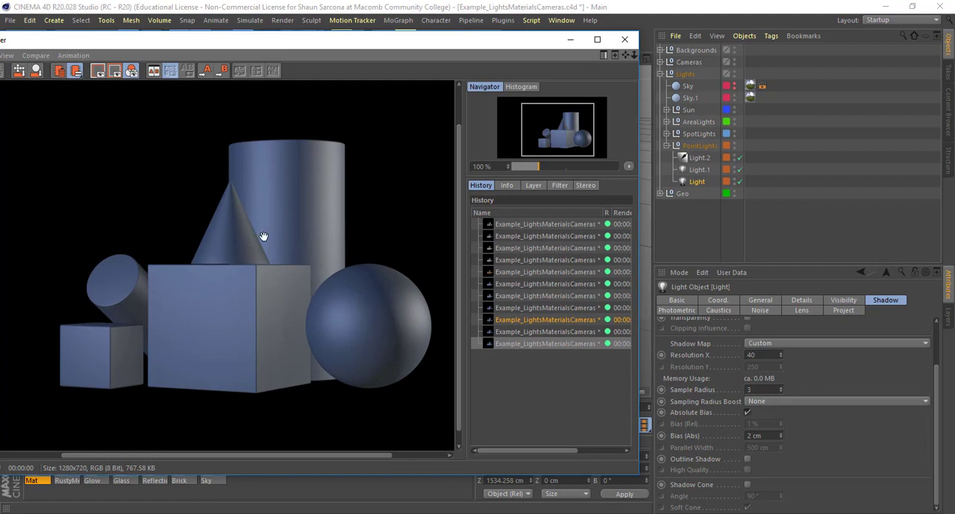
- Set the shadow map's Resolution X to 1000 and render the scene
click(762, 354)
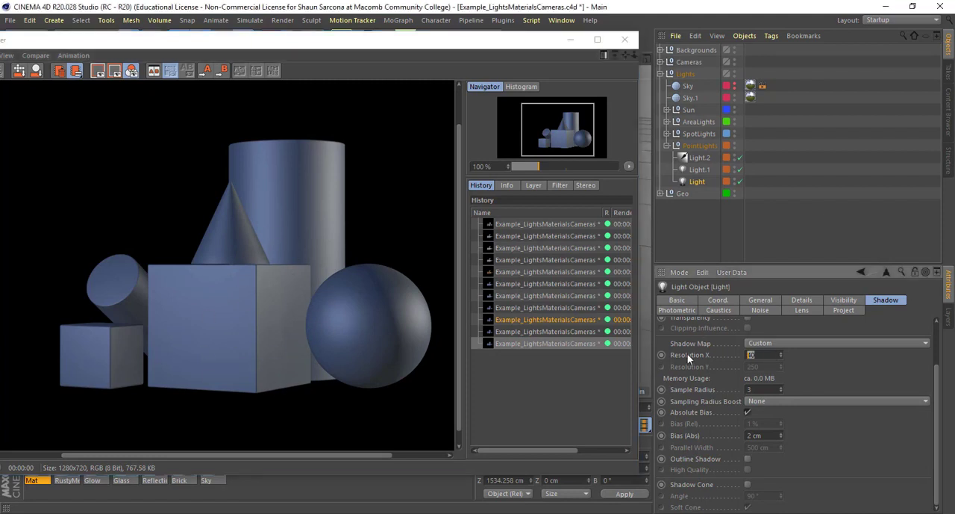
text(1000)
key(Return)
key(shift+r)
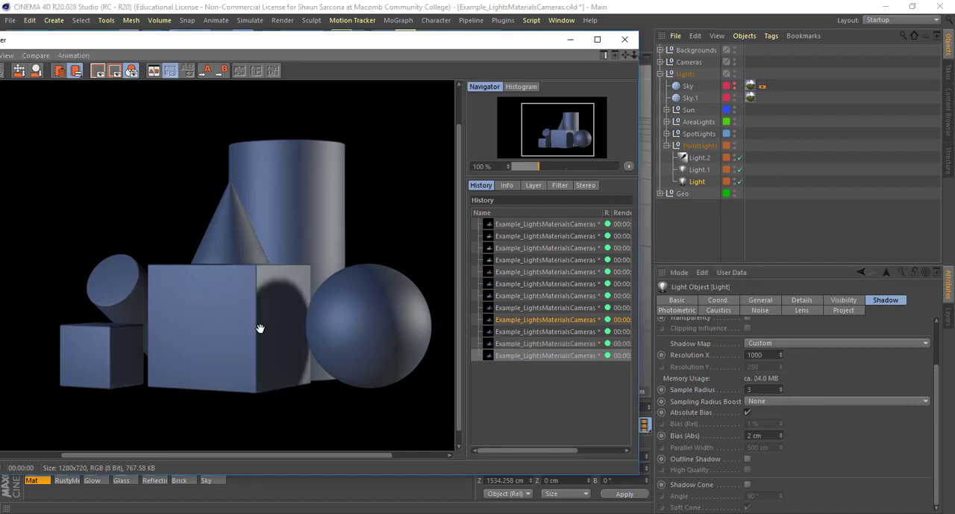
- Set the shadow map's Resolution X to 5000, render the scene and inspect the sphere's shadow on the cube up close
drag(765, 355, 705, 349)
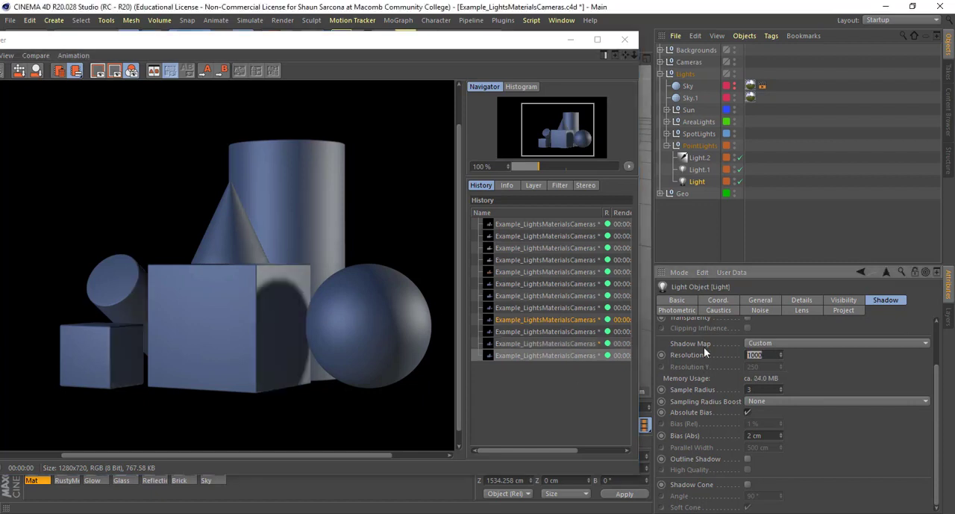
text(5000)
key(Return)
key(shift+r)
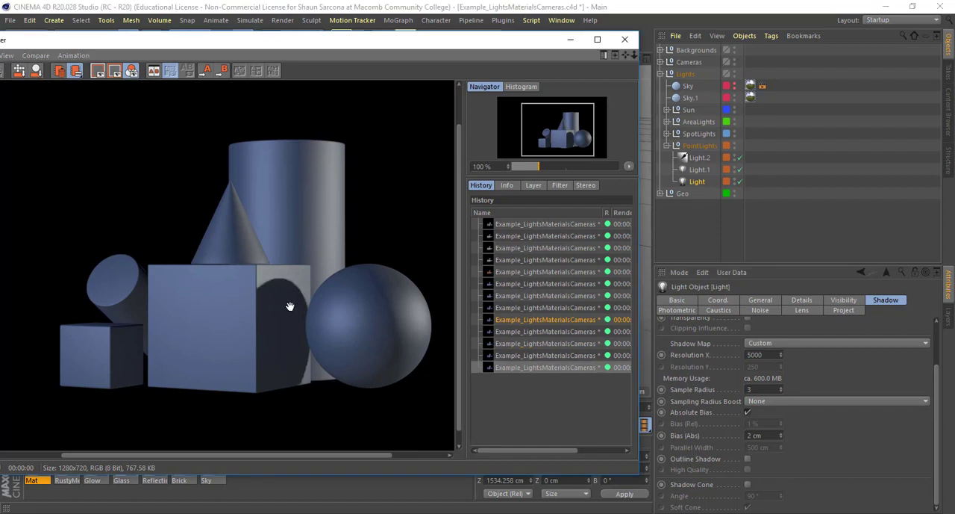
scroll(291, 307, up, 3)
scroll(296, 299, down, 2)
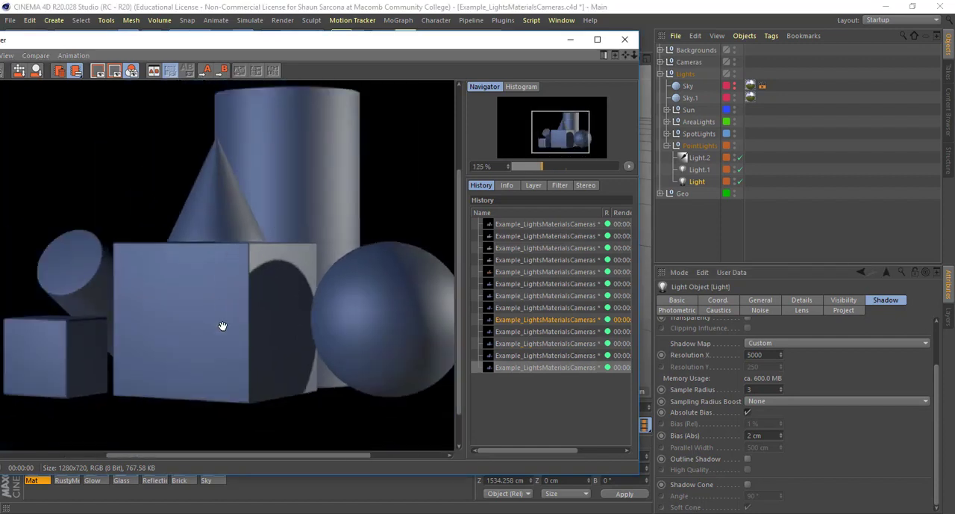
- Set Light's shadow map size to the 1750x1750 preset and render the scene
click(779, 343)
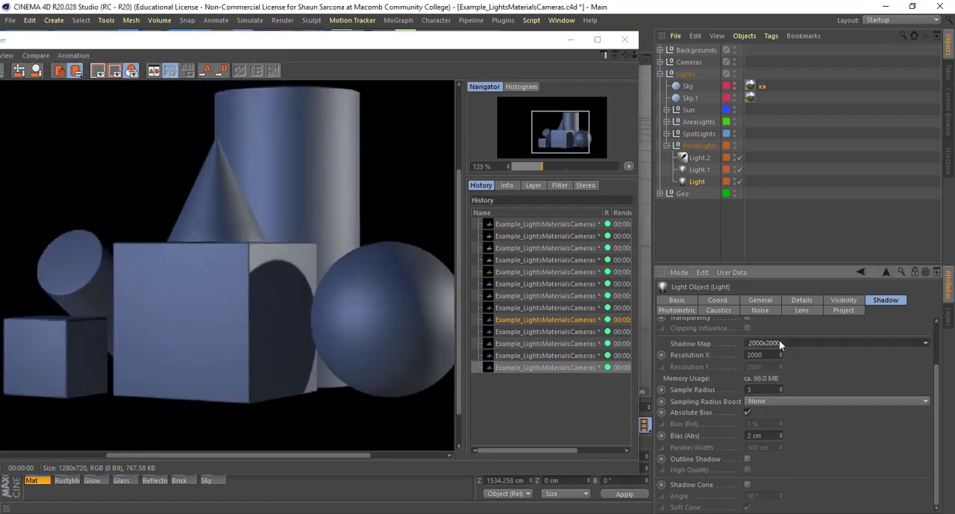
scroll(773, 332, up, 3)
click(773, 335)
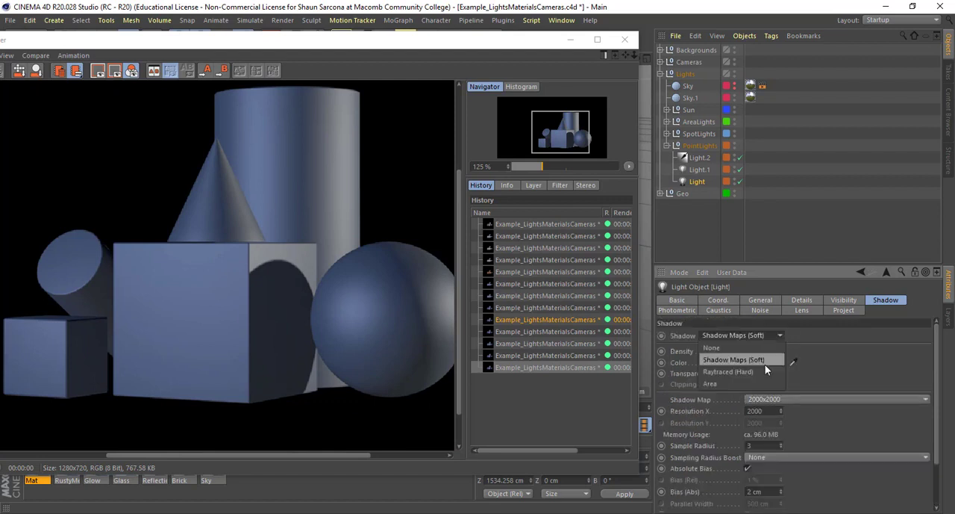
click(816, 397)
click(815, 397)
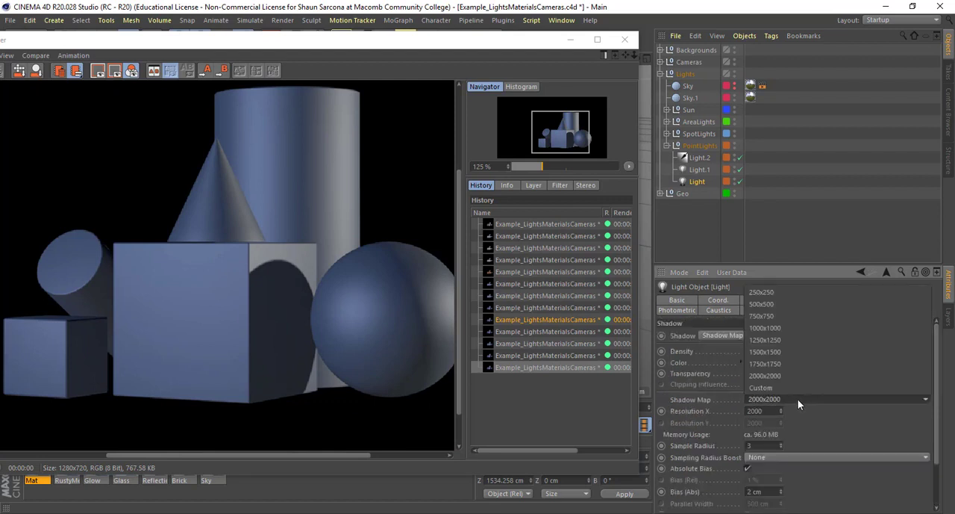
click(790, 364)
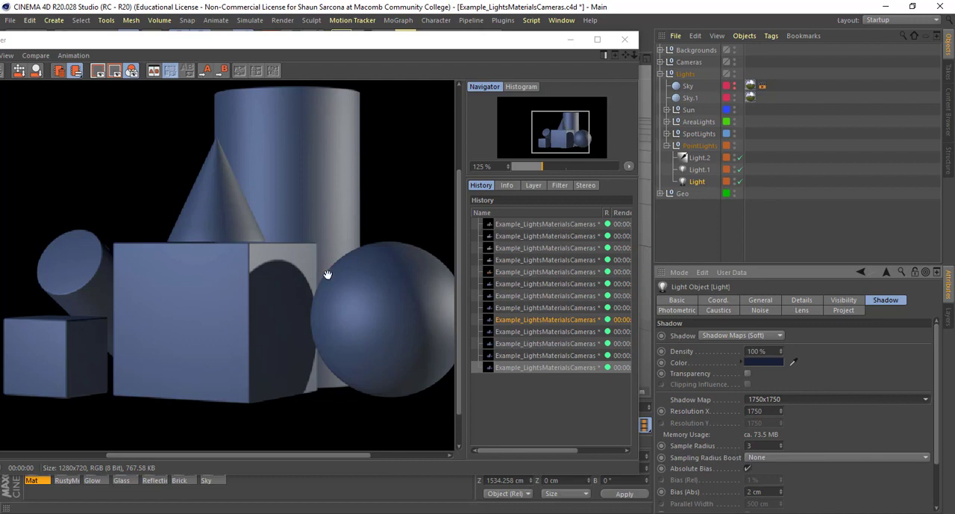
key(shift+r)
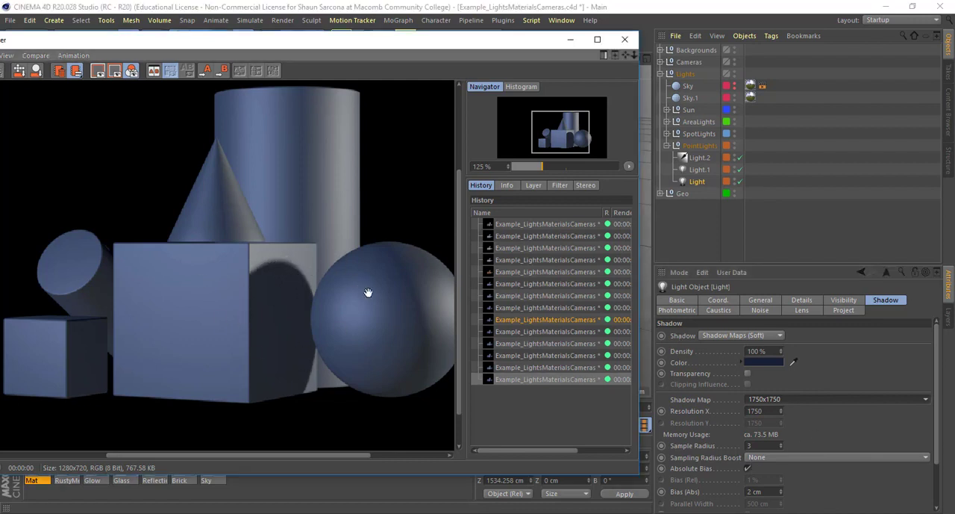
- Set Light's Sampling Radius Boost to High (8x), keeping the 1750x1750 shadow map, and render the scene
scroll(727, 391, down, 3)
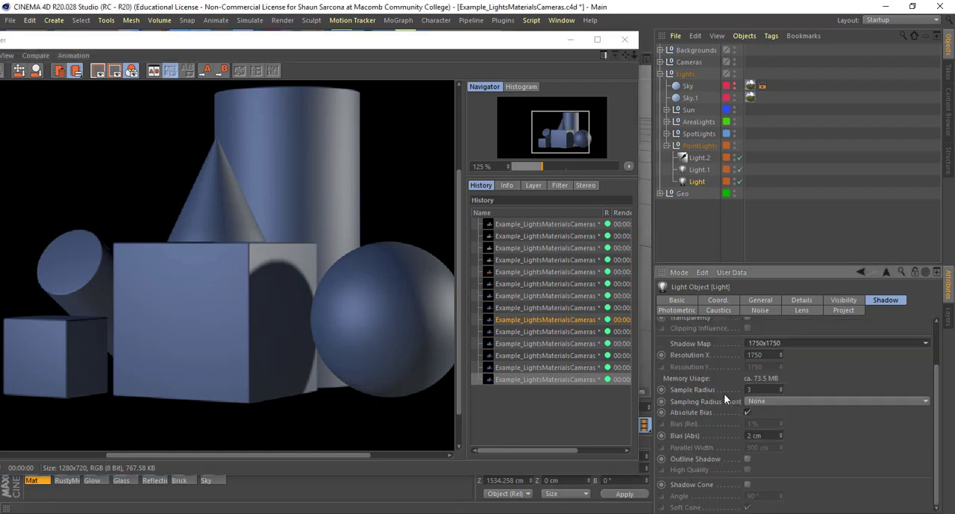
click(802, 342)
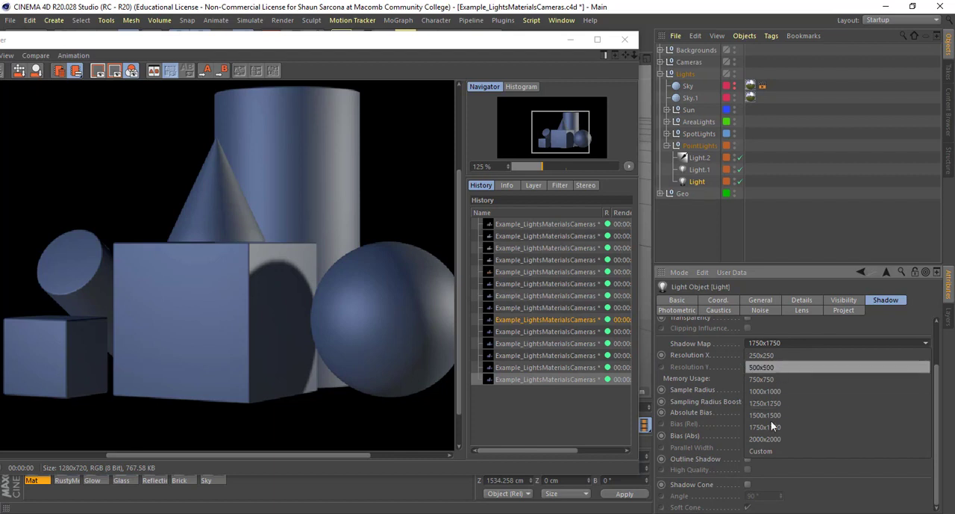
click(715, 406)
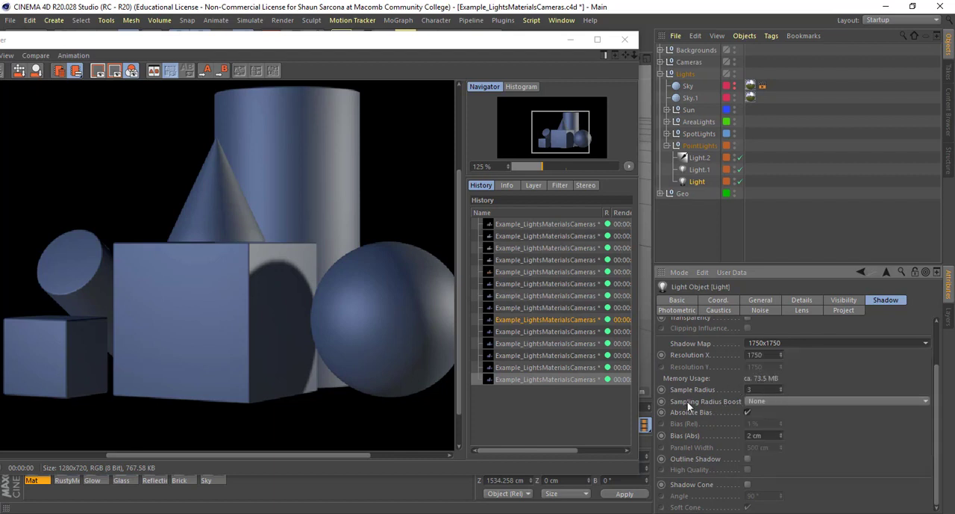
click(789, 403)
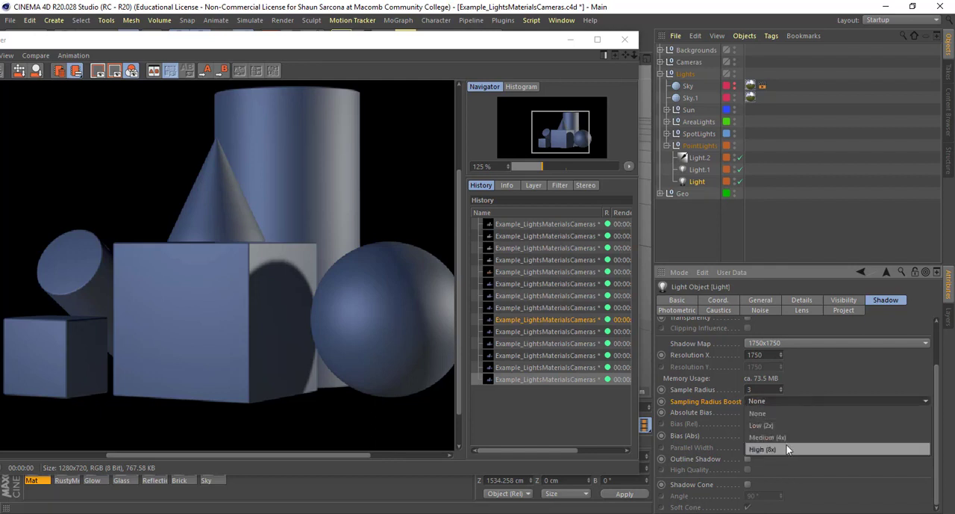
click(788, 449)
key(shift+r)
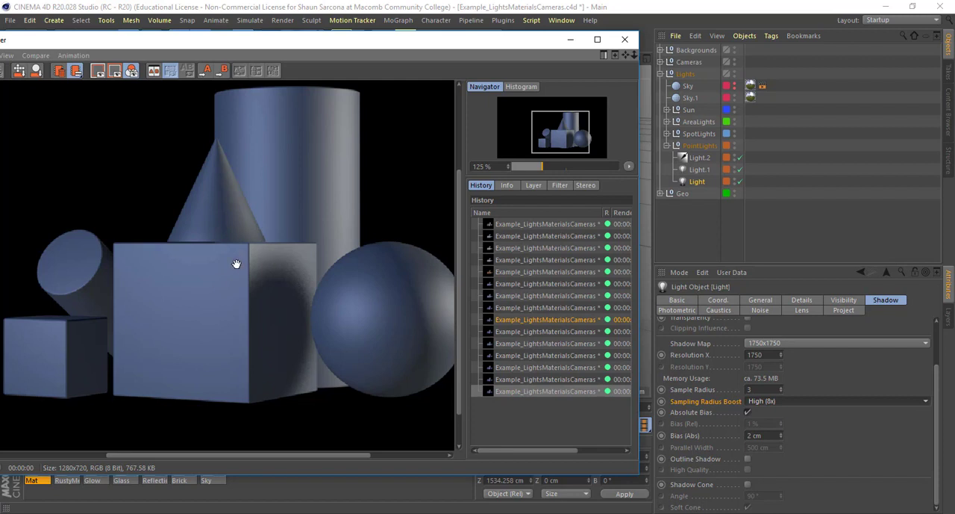
click(708, 469)
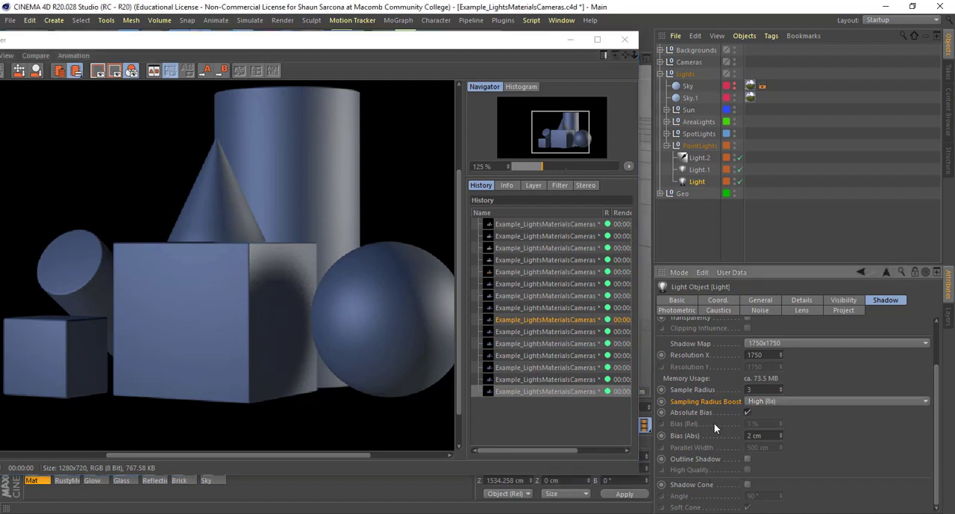
- Look over Light's Photometric and Caustics attributes, set its Noise to Illumination and render the scene
scroll(709, 462, up, 3)
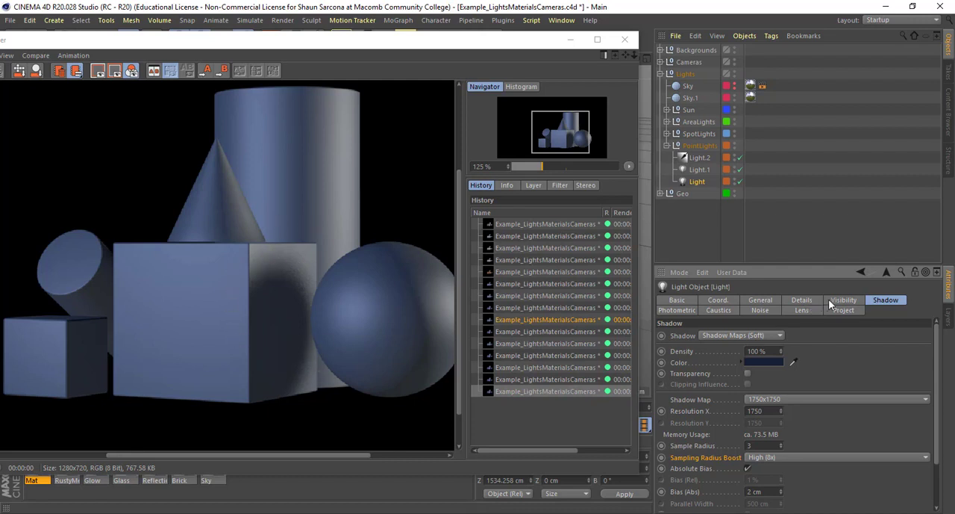
click(675, 310)
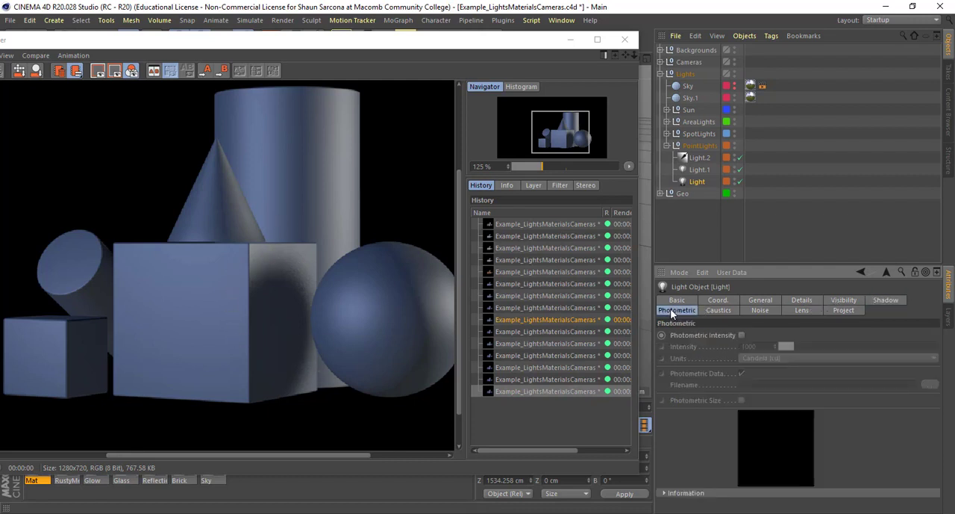
click(710, 309)
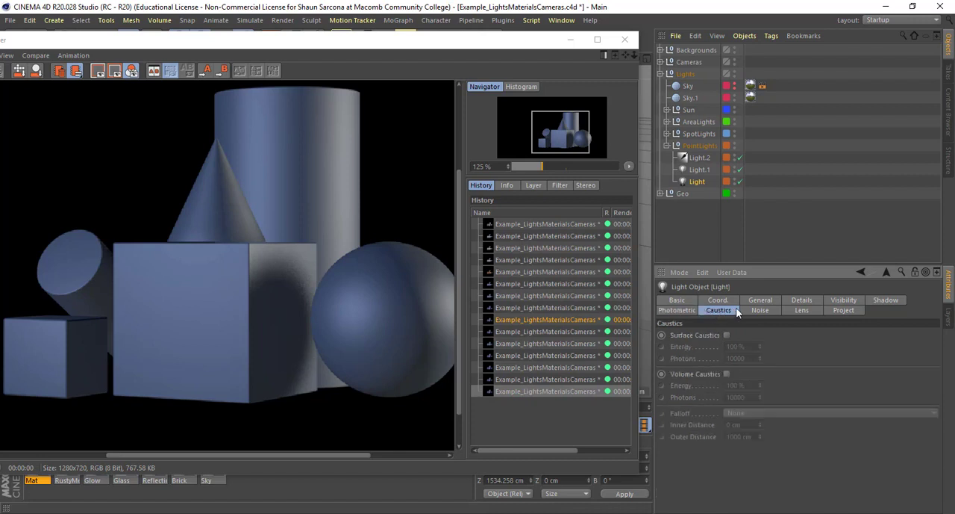
click(759, 311)
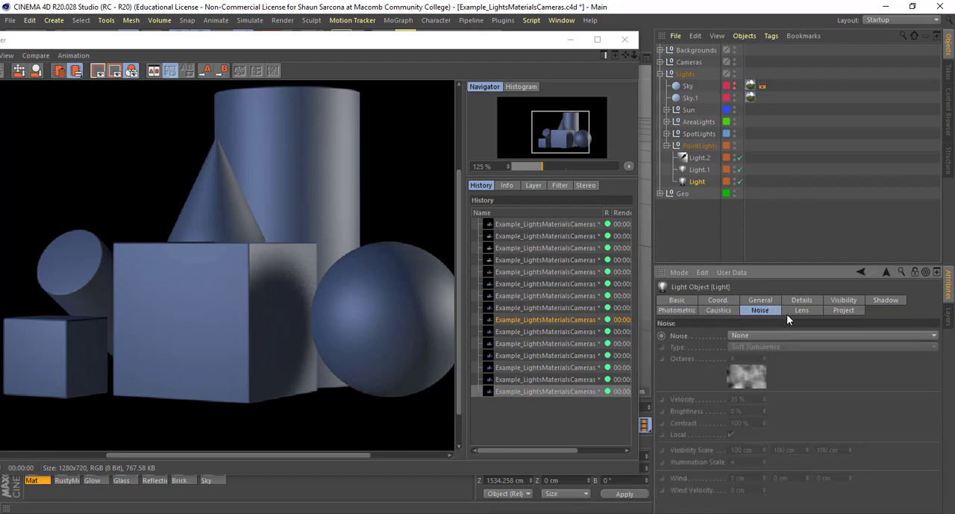
click(762, 333)
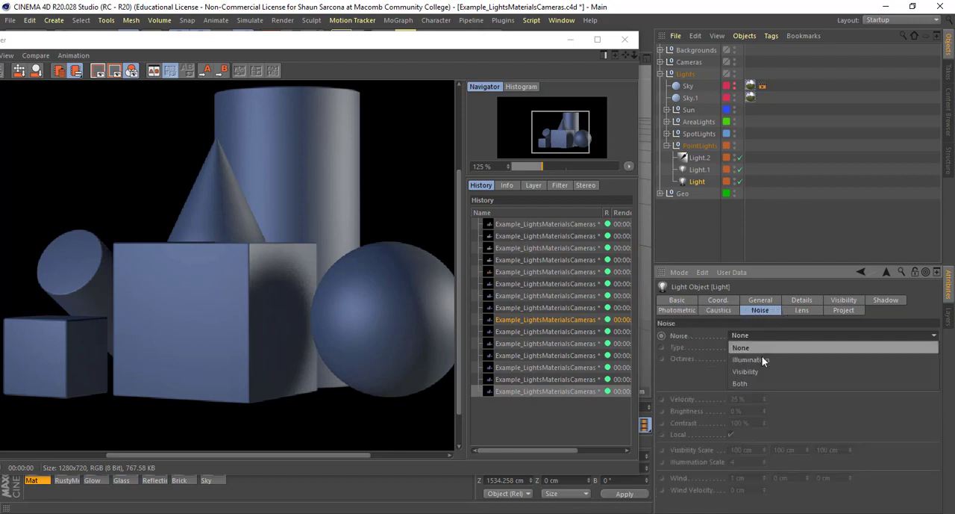
click(760, 361)
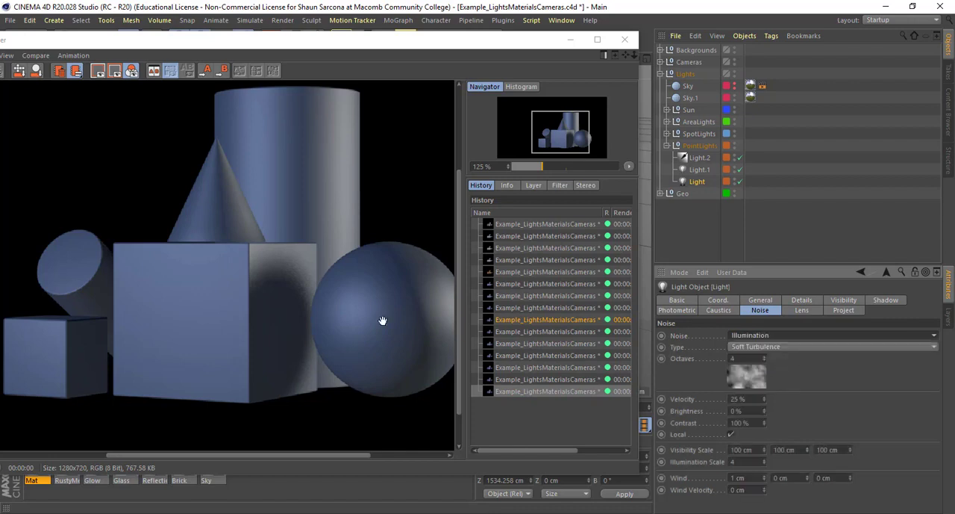
scroll(383, 321, down, 1)
drag(401, 317, 323, 319)
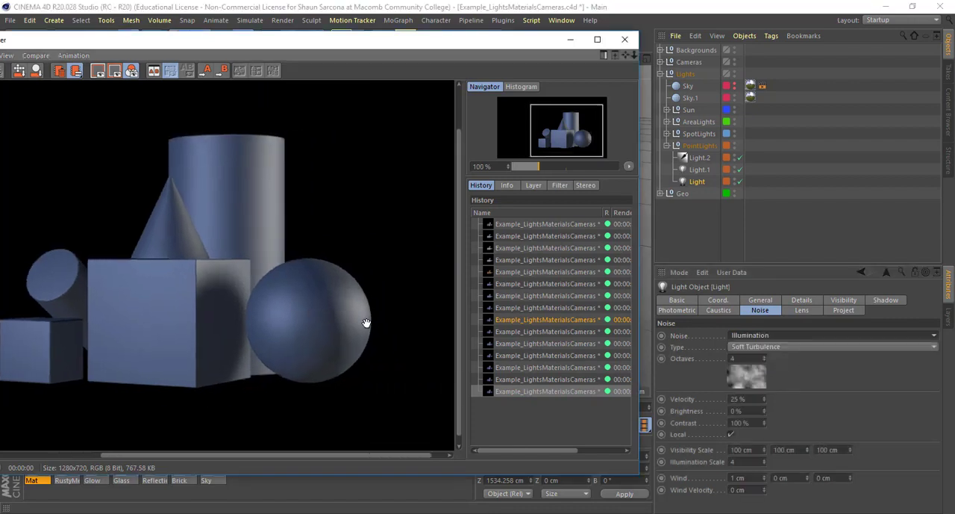
key(shift+r)
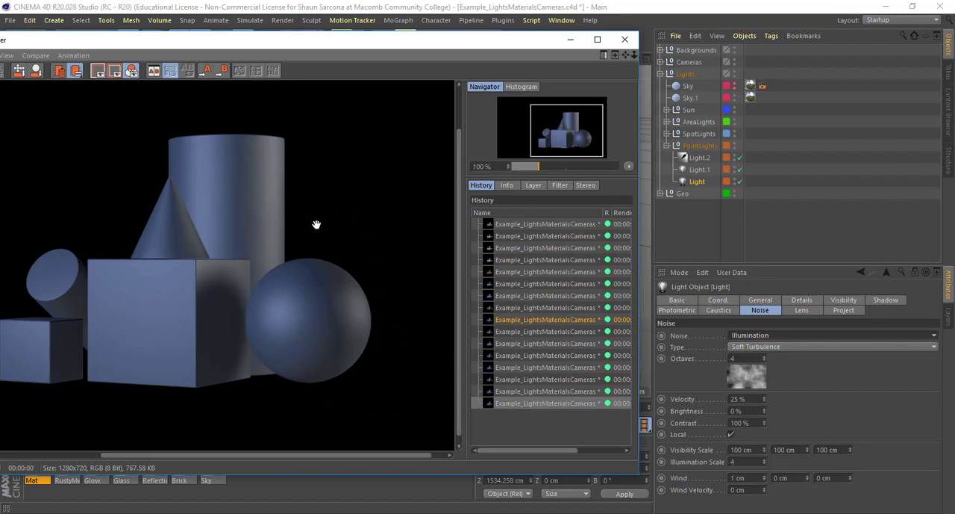
- Compare the renders with and without illumination noise up close on the sphere in the Picture Viewer history
scroll(361, 344, up, 3)
key(Up)
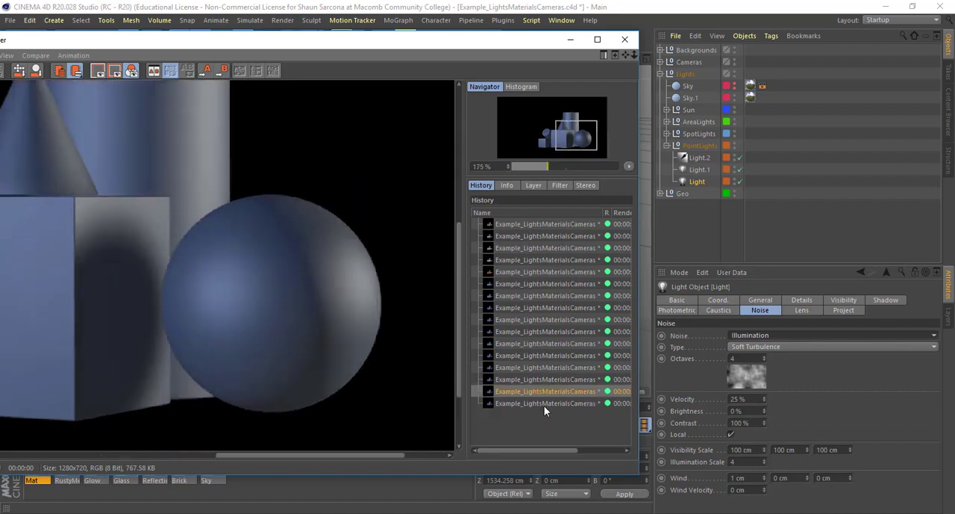
key(Down)
key(Up)
key(Down)
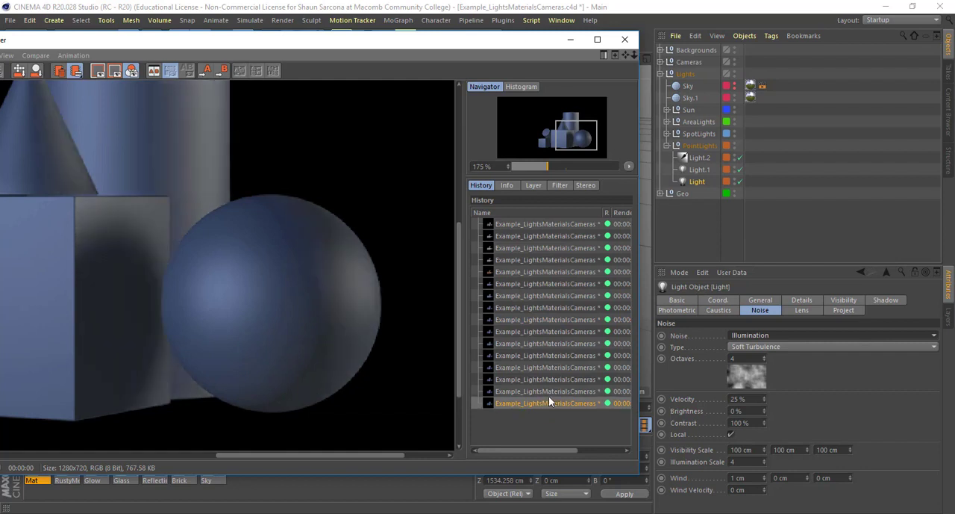
key(Up)
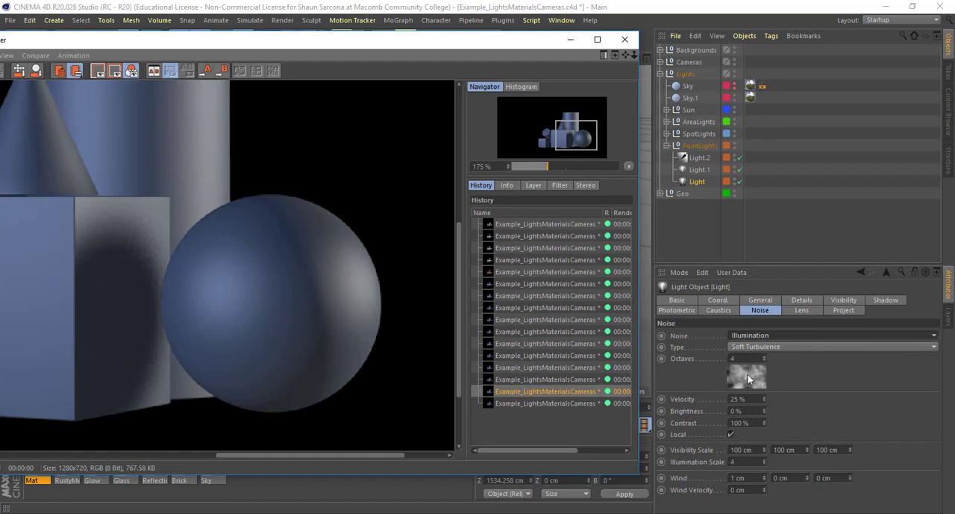
- Set Light's illumination noise type to Hard Turbulence and render the scene
click(761, 350)
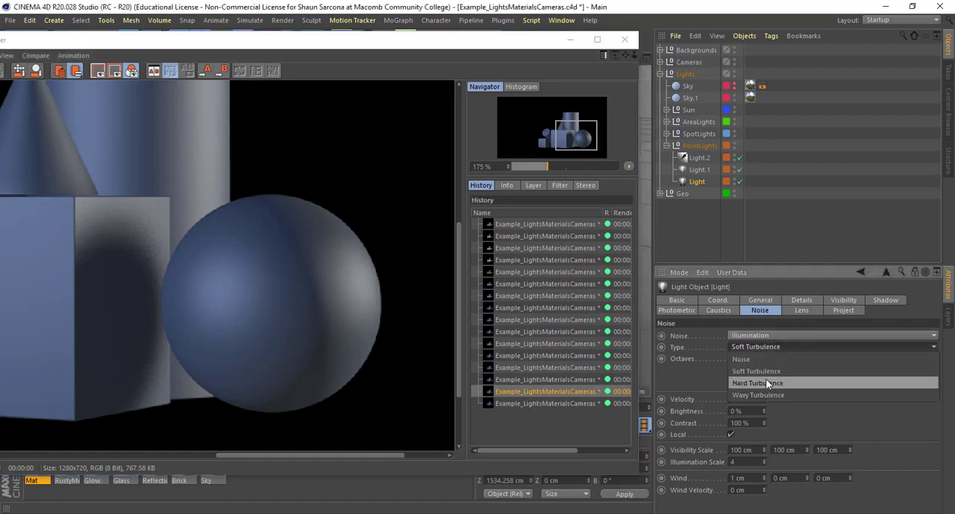
click(766, 379)
key(shift+r)
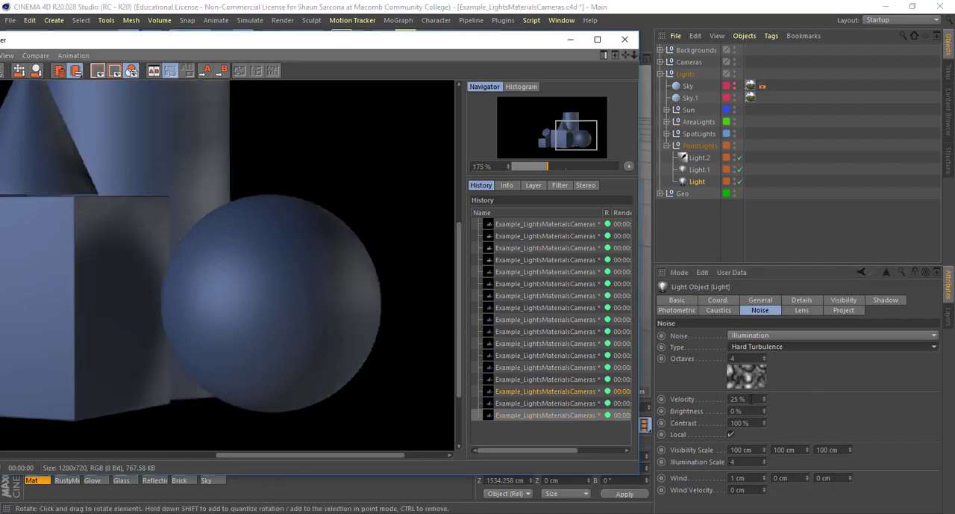
- Set Light's noise Velocity to 10% and Brightness to 59%, and render the scene
drag(763, 400, 763, 314)
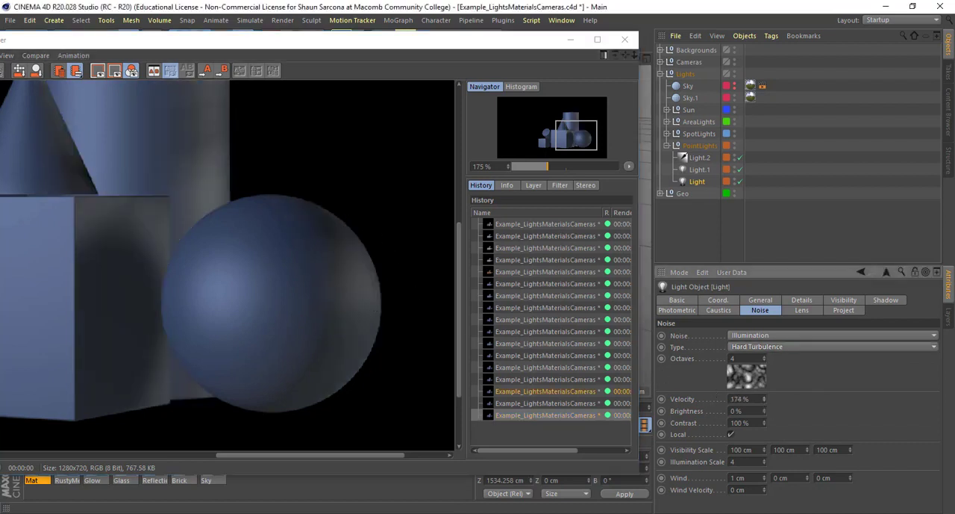
drag(763, 401, 763, 471)
drag(763, 402, 764, 368)
key(shift+r)
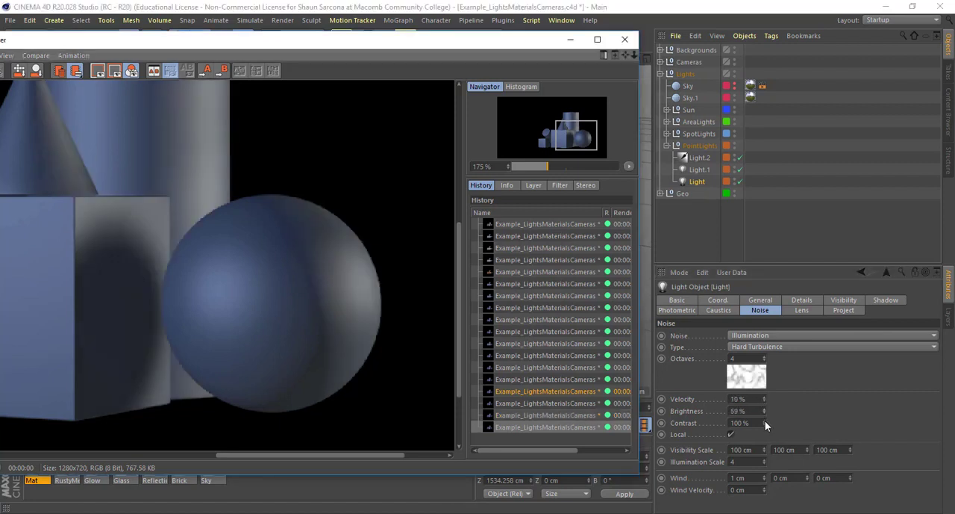
- Set Light's noise Contrast to 318% and Brightness to 4%, and view a render of the whole arrangement
drag(765, 423, 764, 366)
mouse_move(764, 423)
mouse_down()
mouse_move(765, 415)
mouse_move(764, 437)
mouse_up()
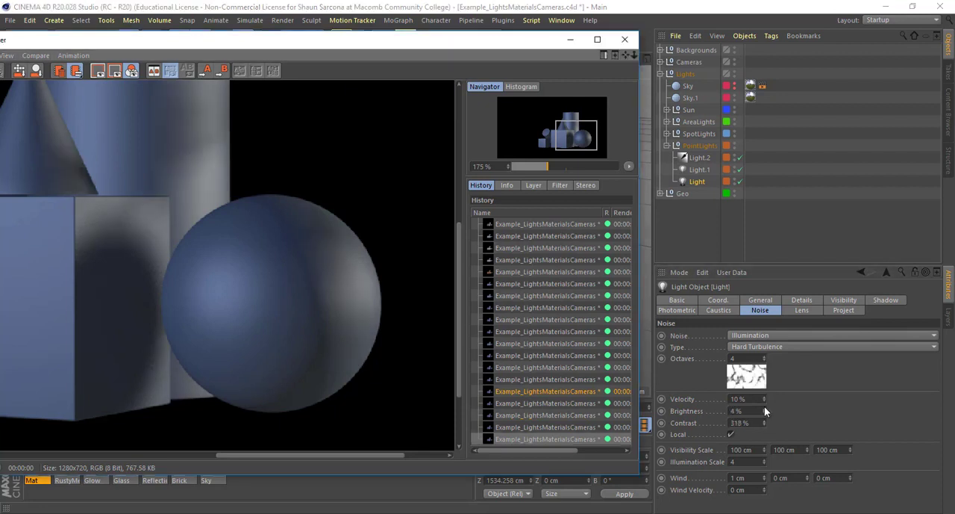
scroll(380, 207, down, 4)
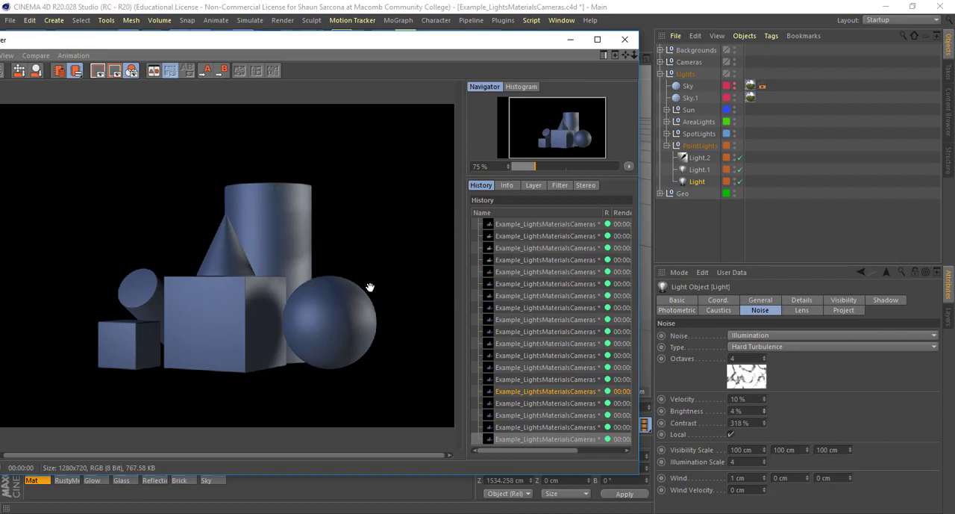
- Set Light's Noise to None and look over the glow presets in its lens effects
click(767, 335)
click(761, 347)
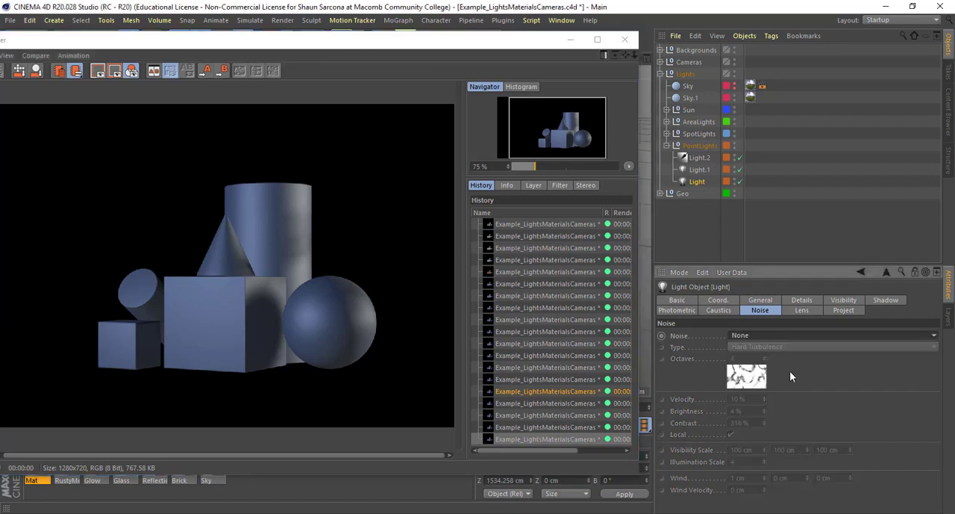
click(803, 312)
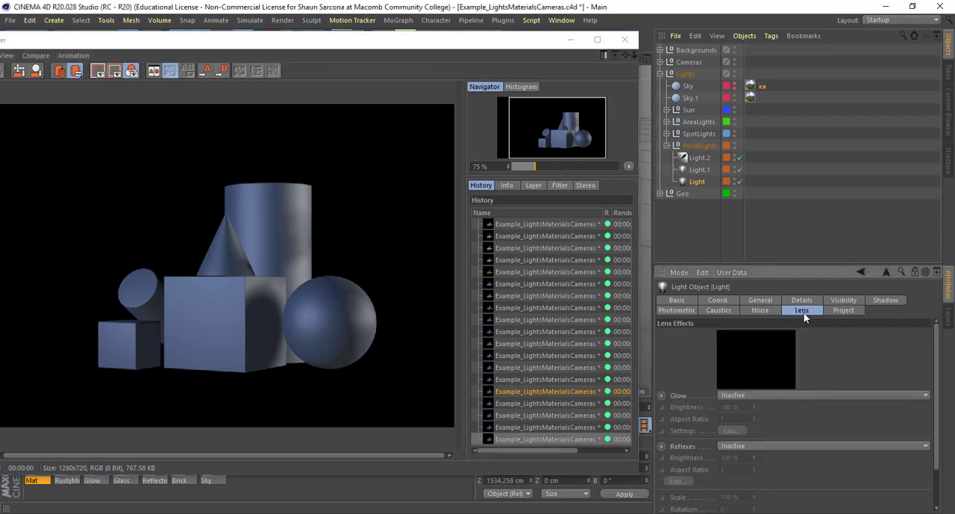
click(754, 394)
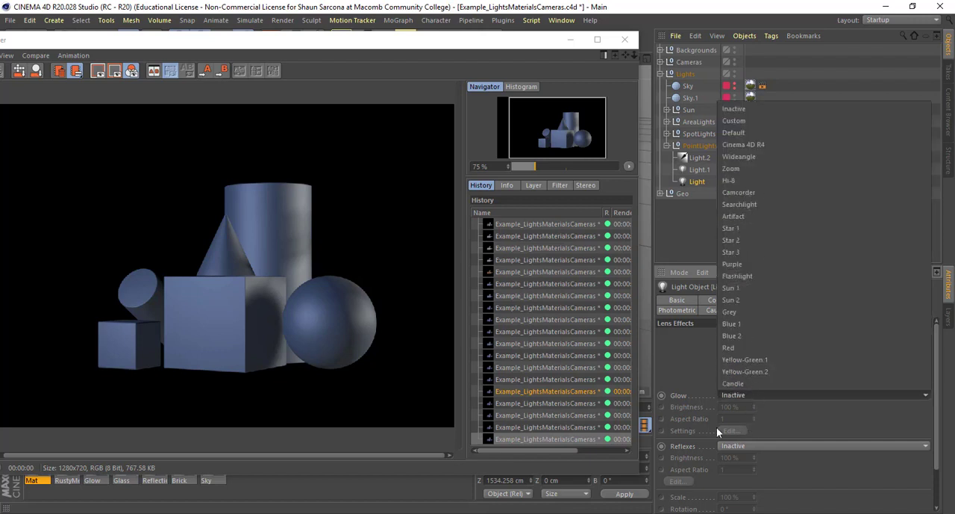
click(690, 368)
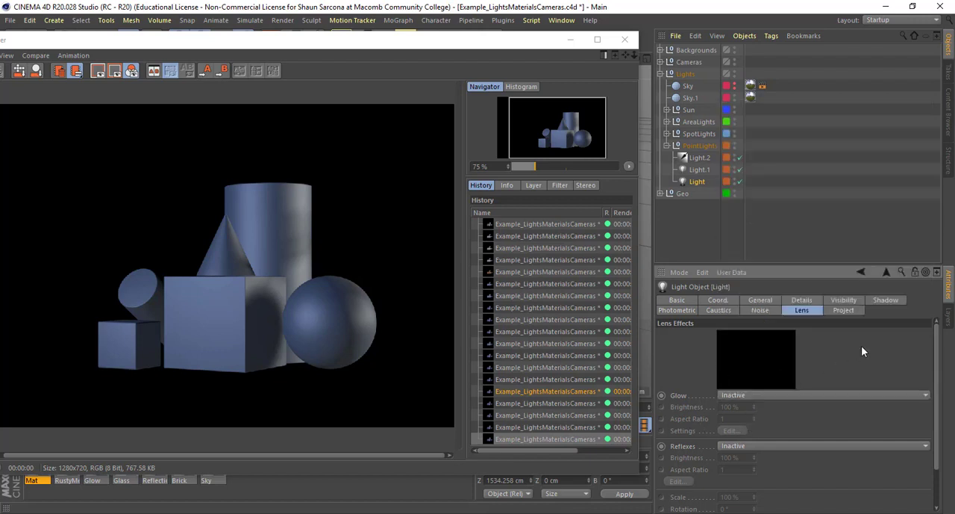
- Set Light's Intensity to 782% and render the scene
click(761, 300)
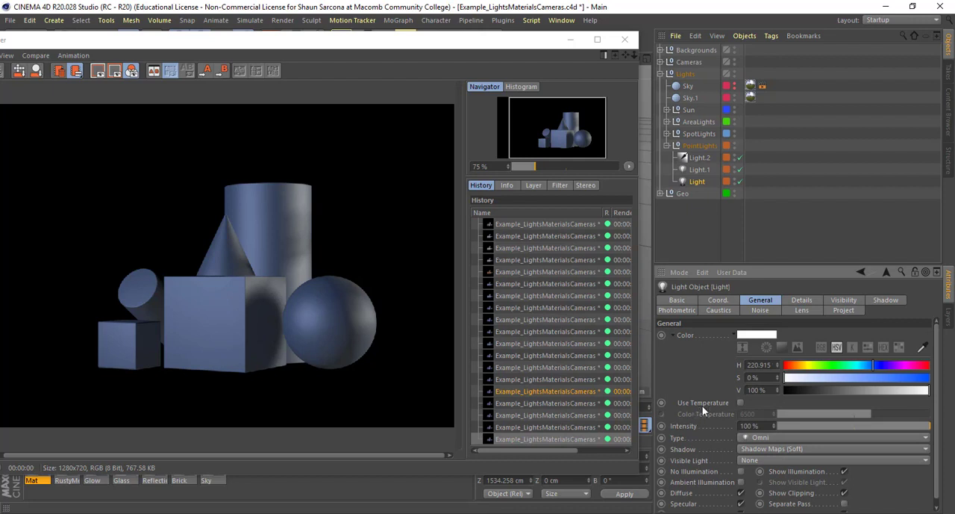
scroll(720, 433, down, 1)
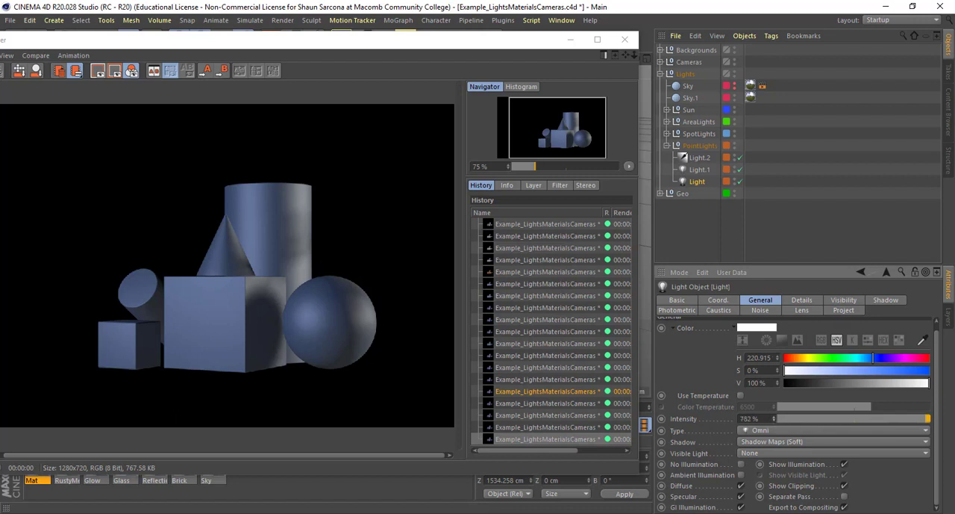
key(shift+r)
- Render the scene with Light's Intensity at 24% and again at 94%
drag(774, 419, 774, 484)
key(shift+r)
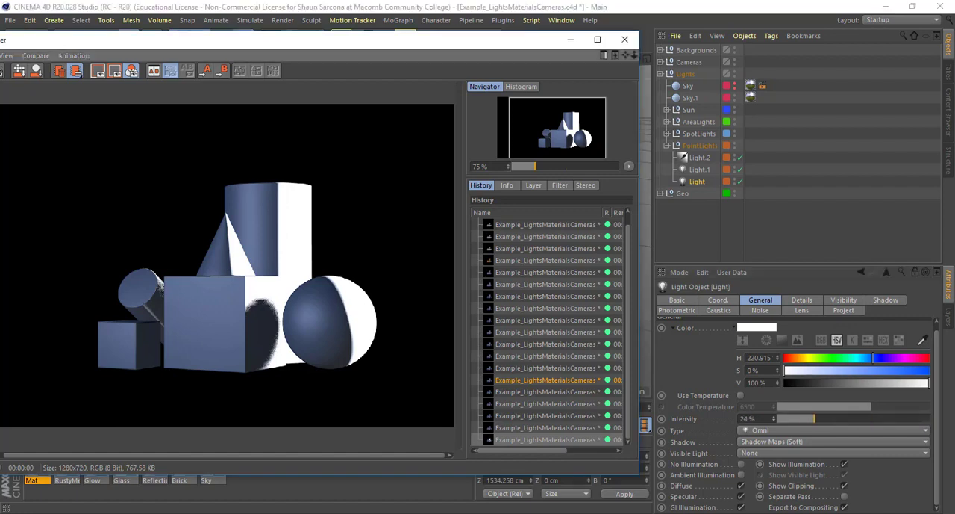
mouse_move(773, 420)
mouse_down()
mouse_move(773, 396)
mouse_move(774, 420)
mouse_up()
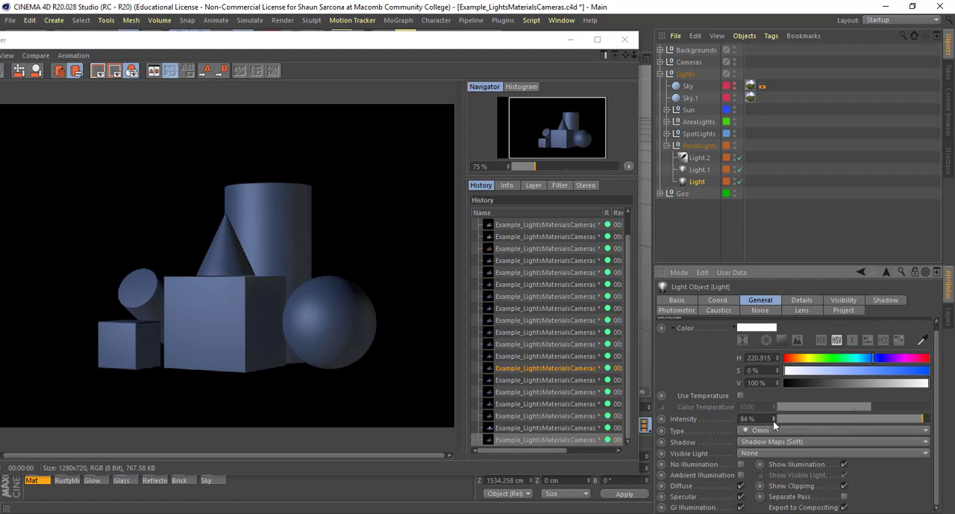
key(shift+r)
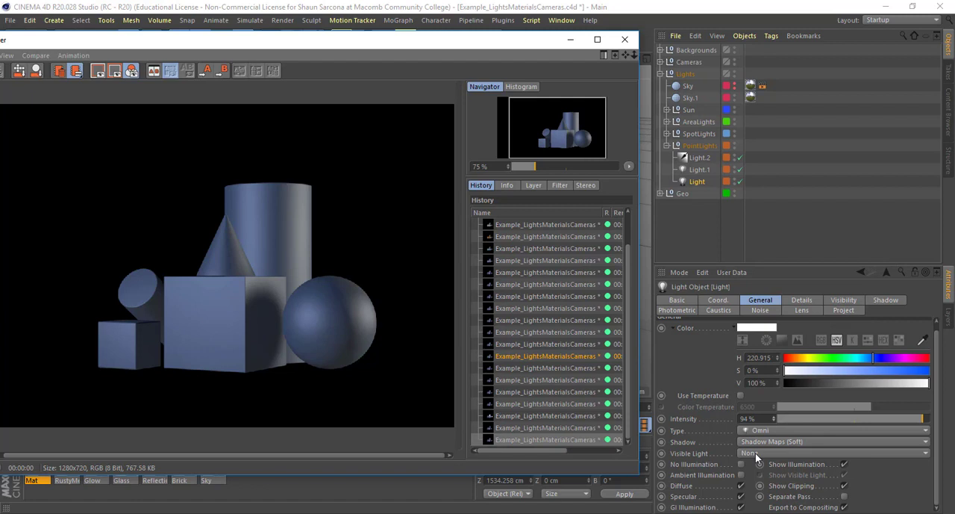
- Set Light's Visible Light to Visible and view the scene through ParallelCam and AnimatedCam
click(755, 452)
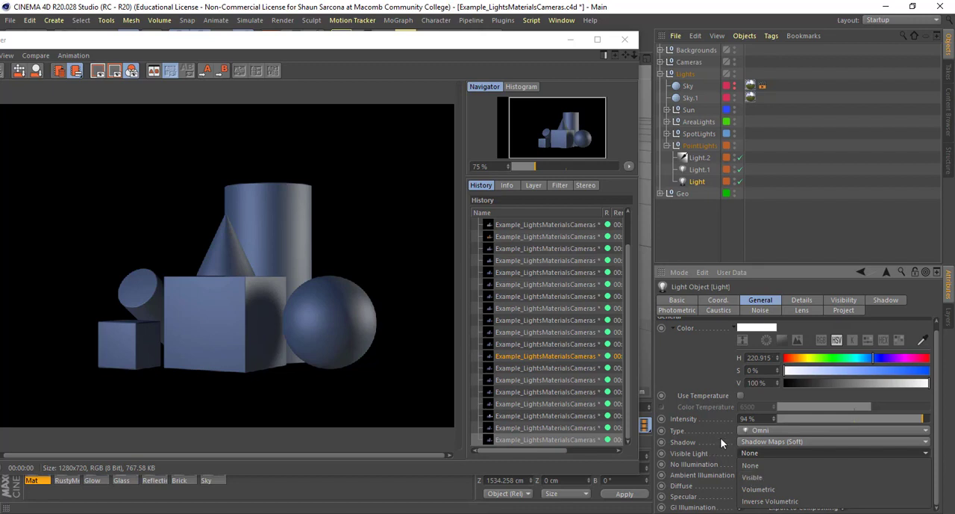
click(762, 477)
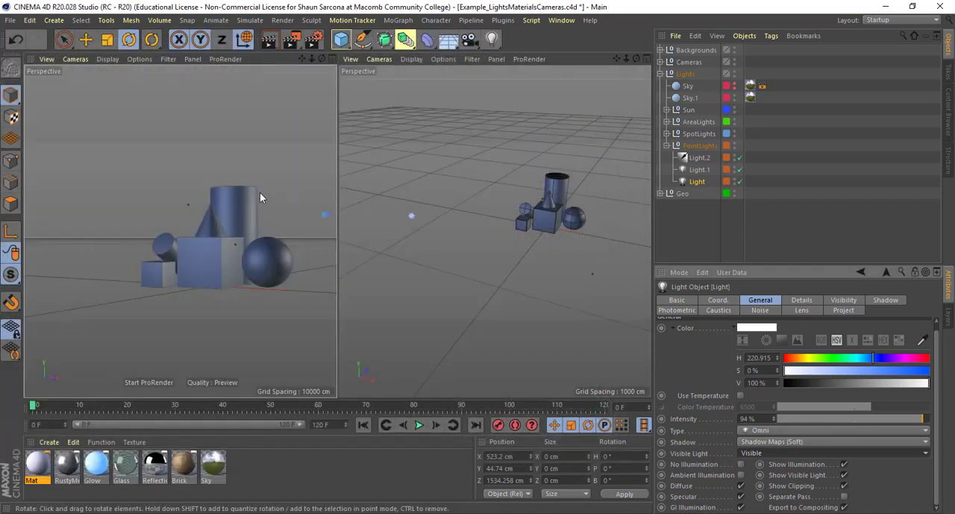
click(661, 62)
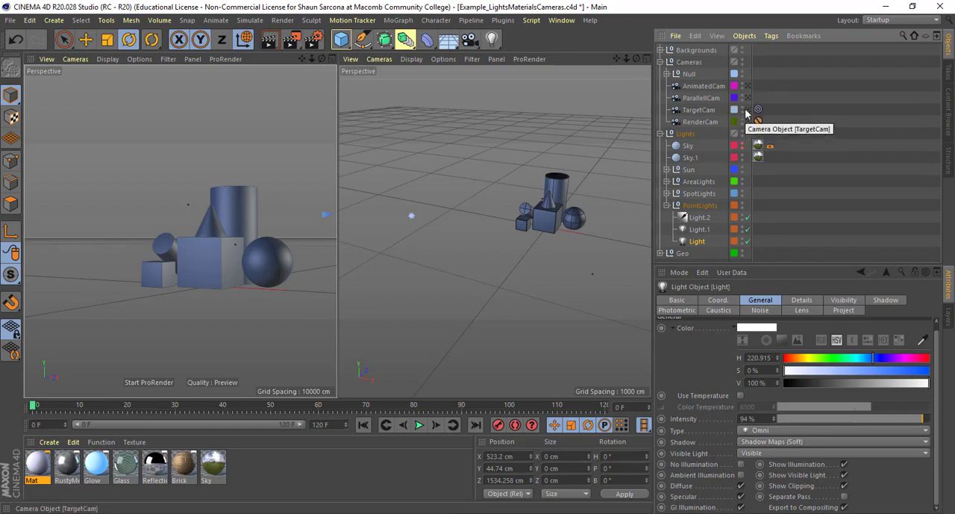
click(747, 98)
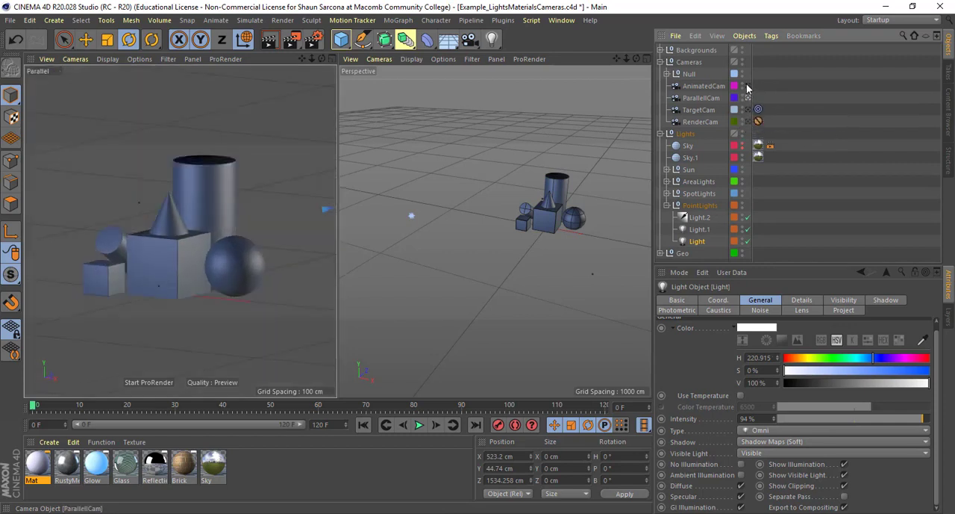
click(748, 87)
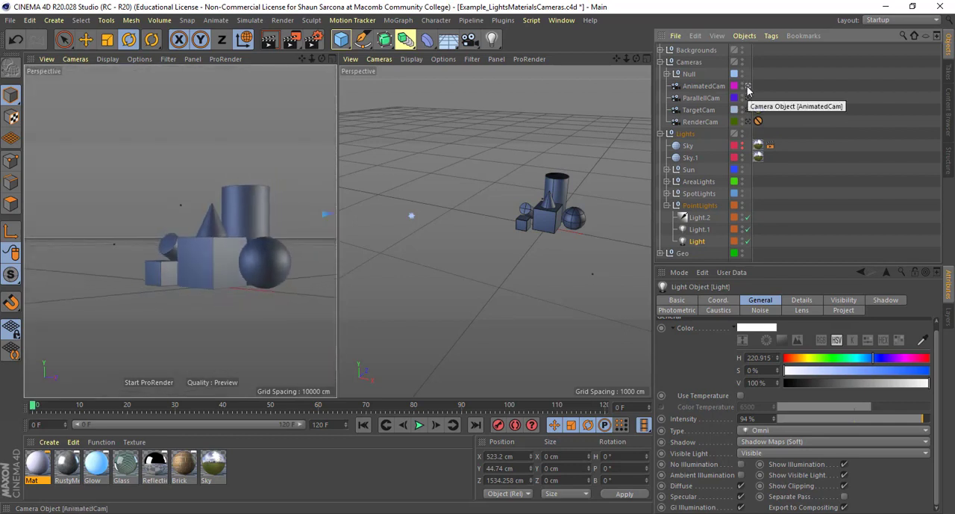
click(667, 74)
click(667, 74)
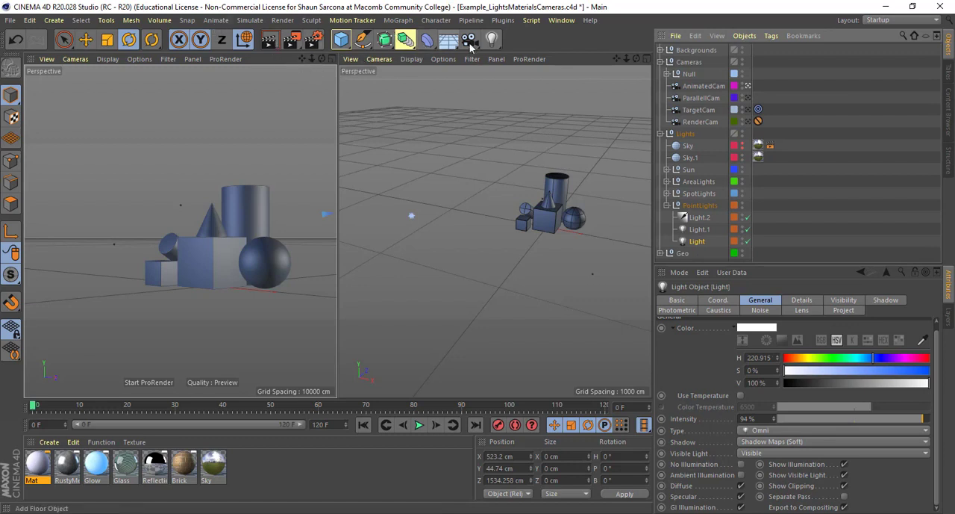
- Add a new camera from the current view, look through it and return to the default view
drag(471, 46, 500, 61)
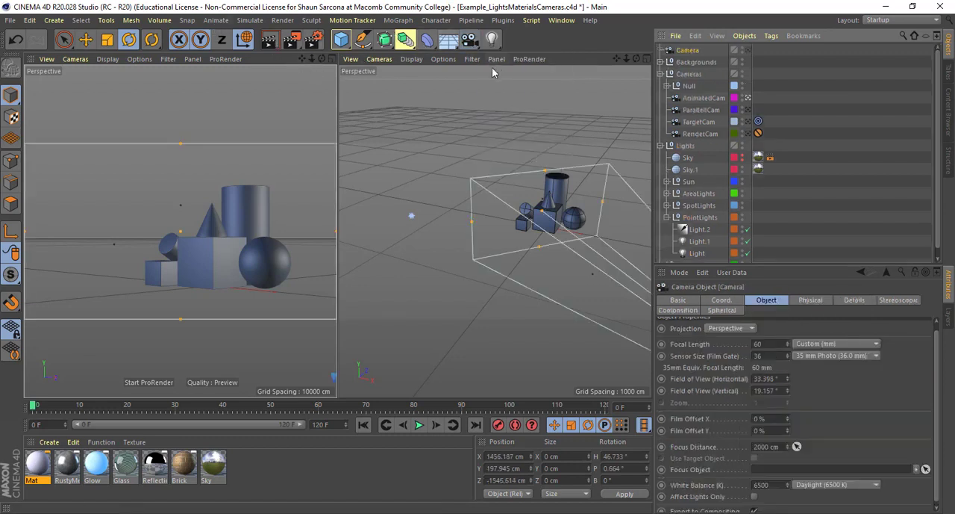
click(748, 49)
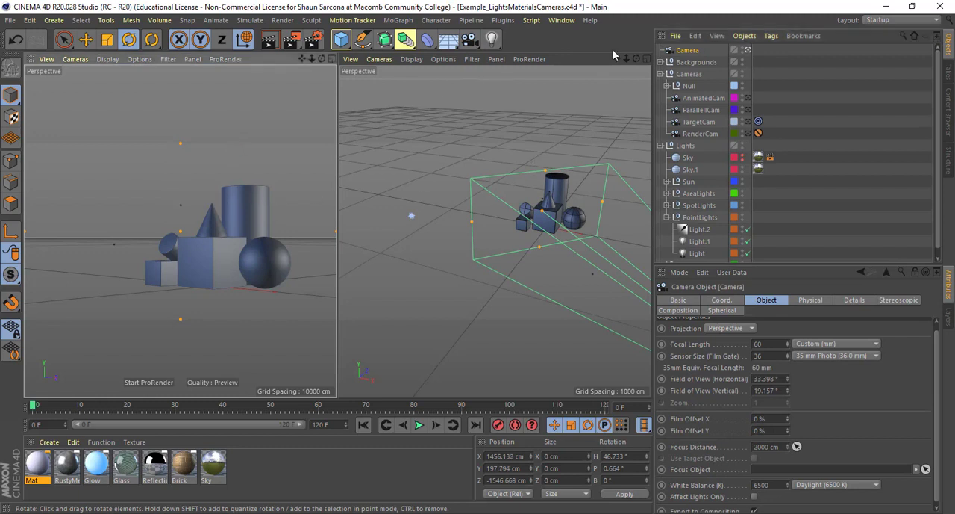
click(747, 50)
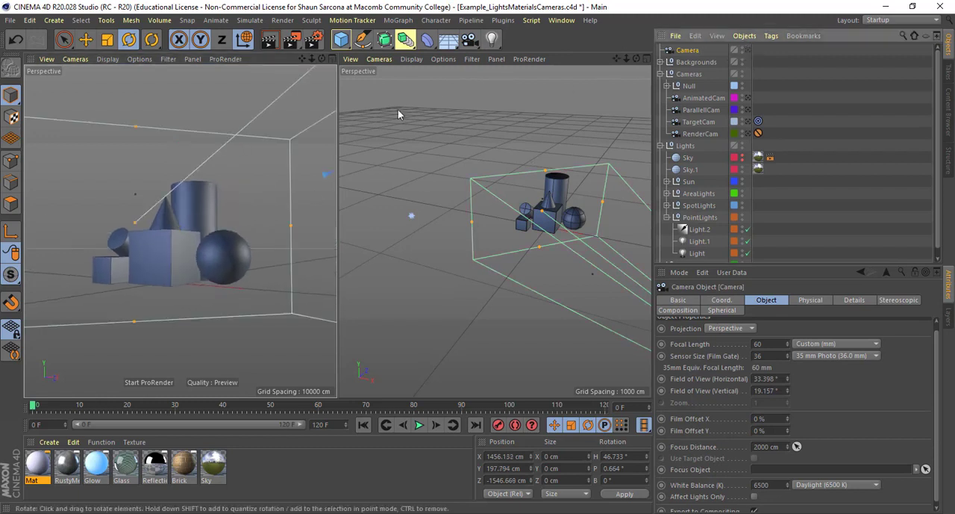
- Reframe the default view to take in both the shapes and the visible light, and inspect a render of it
alt+drag(261, 177, 207, 220)
key(shift+r)
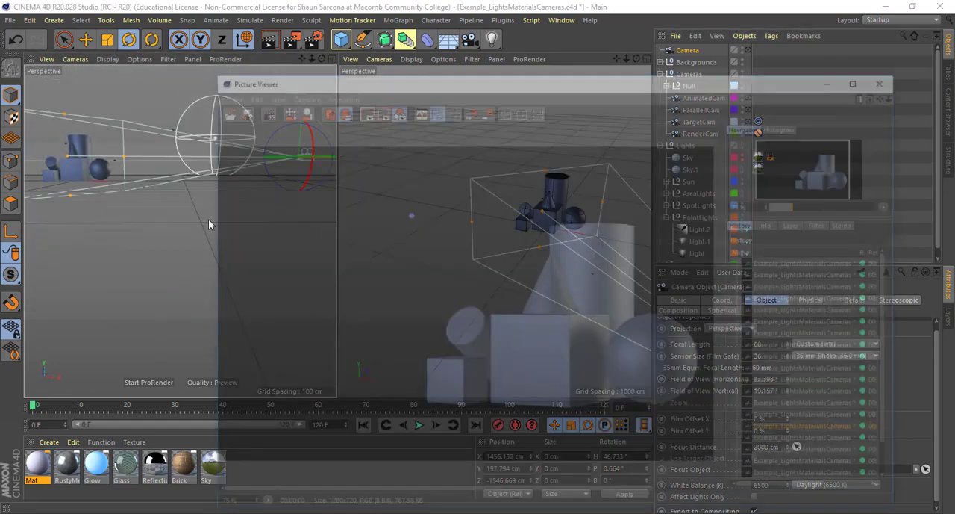
drag(508, 251, 501, 246)
scroll(494, 239, up, 3)
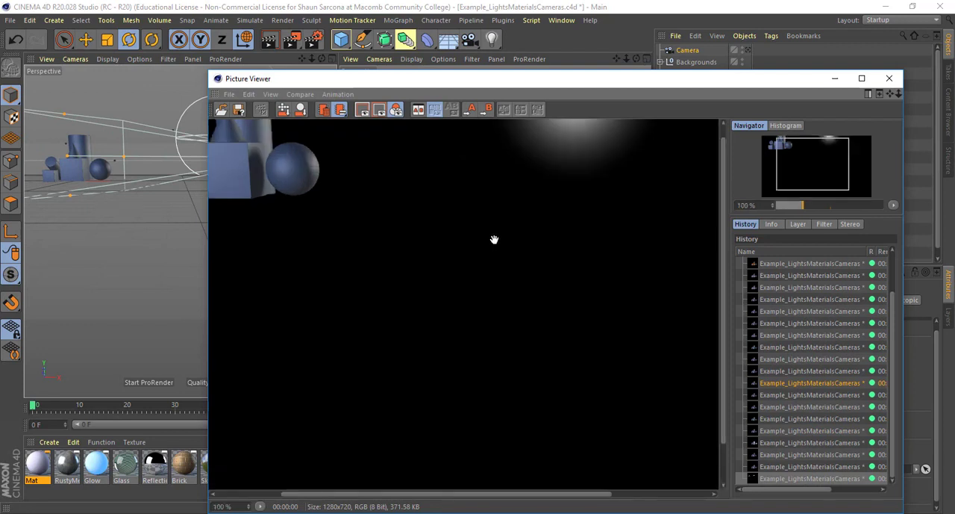
scroll(494, 239, down, 5)
- Adjust the default view to bring the visible light fully into frame, render it again and close the Picture Viewer
alt+drag(144, 203, 146, 307)
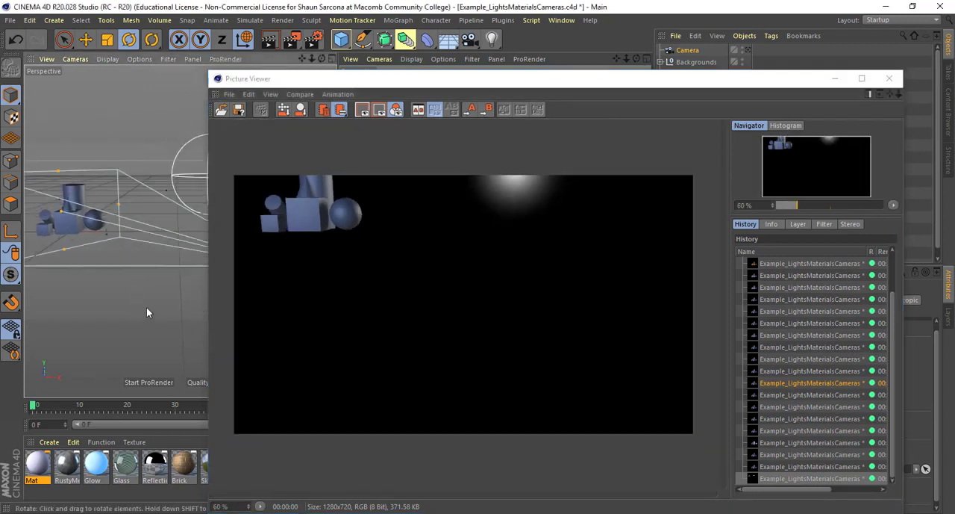
key(shift+r)
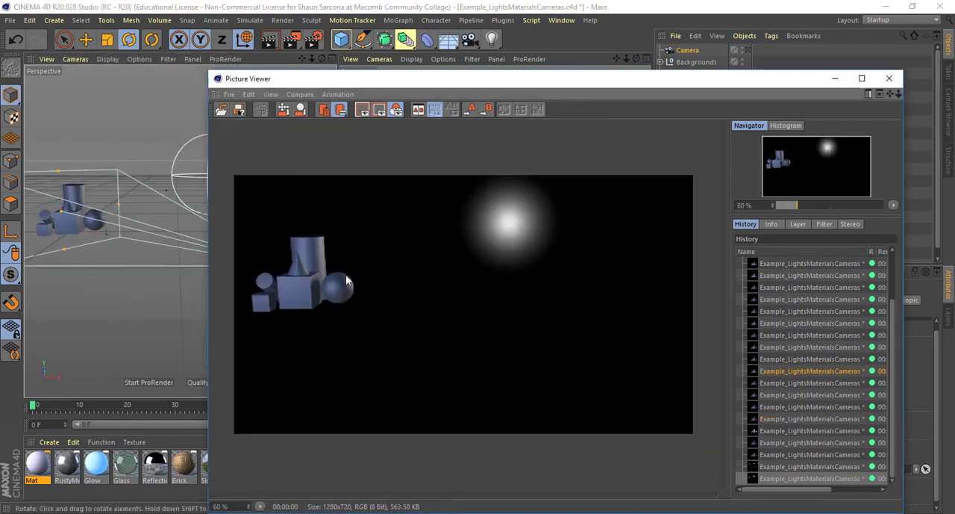
click(889, 78)
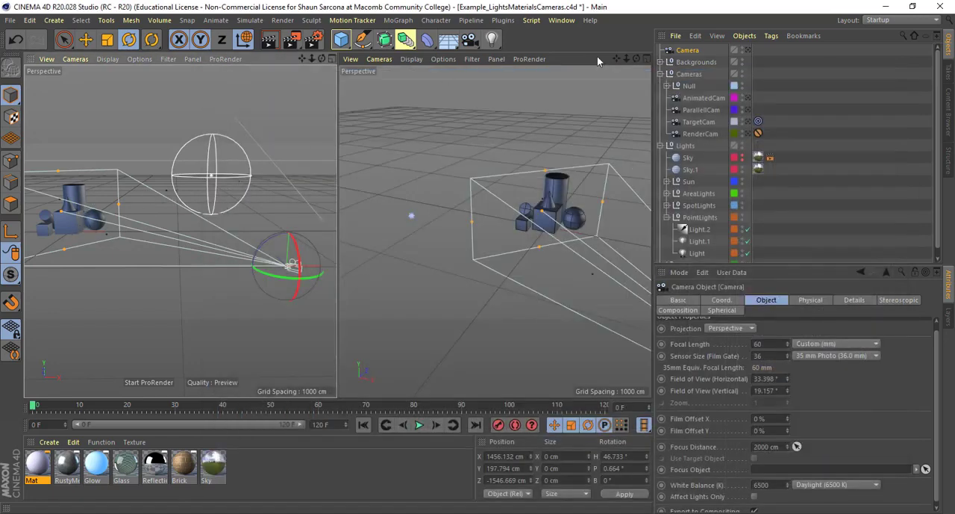
- Delete the added camera and make RenderCam the active camera
key(Delete)
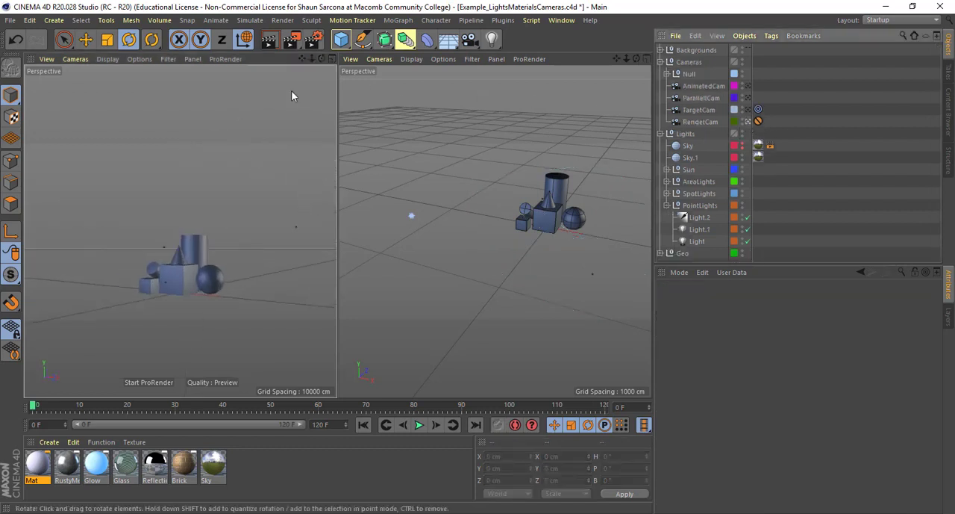
alt+drag(532, 239, 605, 276)
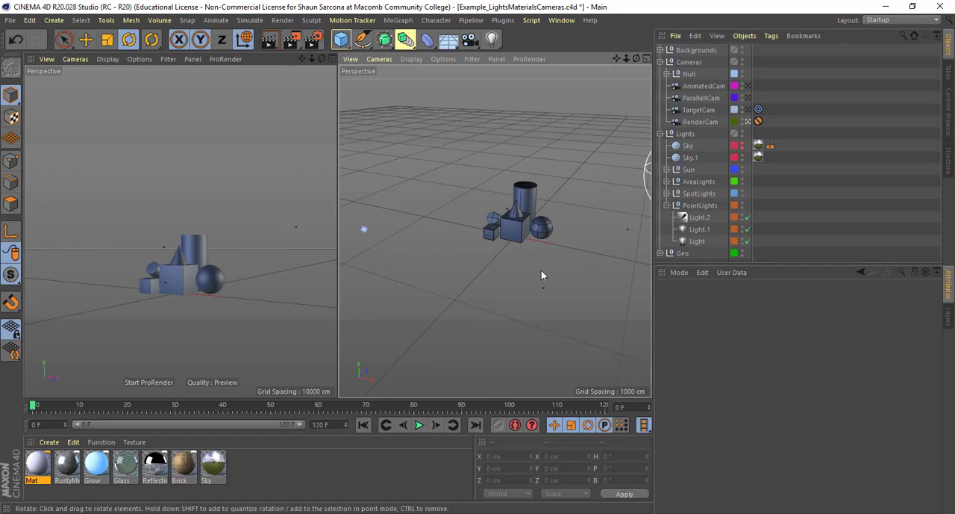
scroll(542, 275, up, 3)
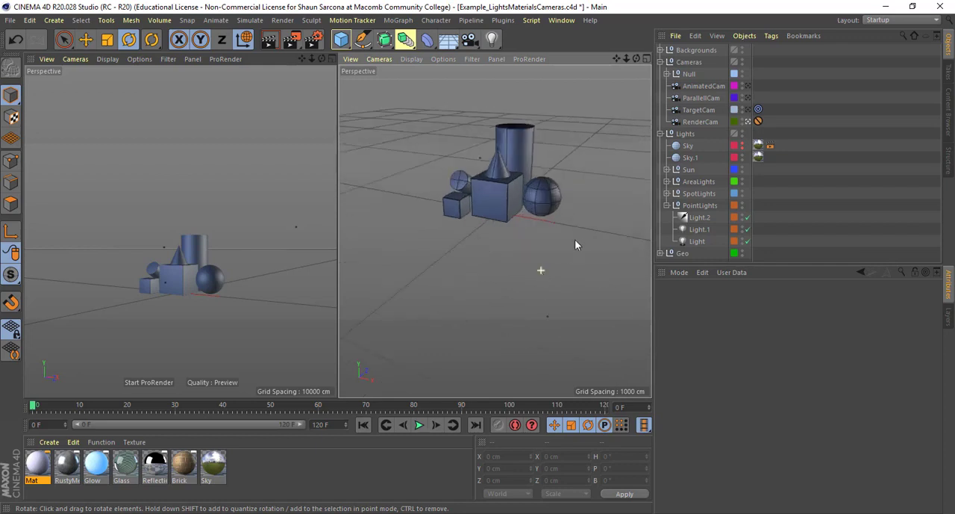
- Set Light's Visible Light to None and render the scene through RenderCam
click(700, 241)
scroll(706, 428, down, 1)
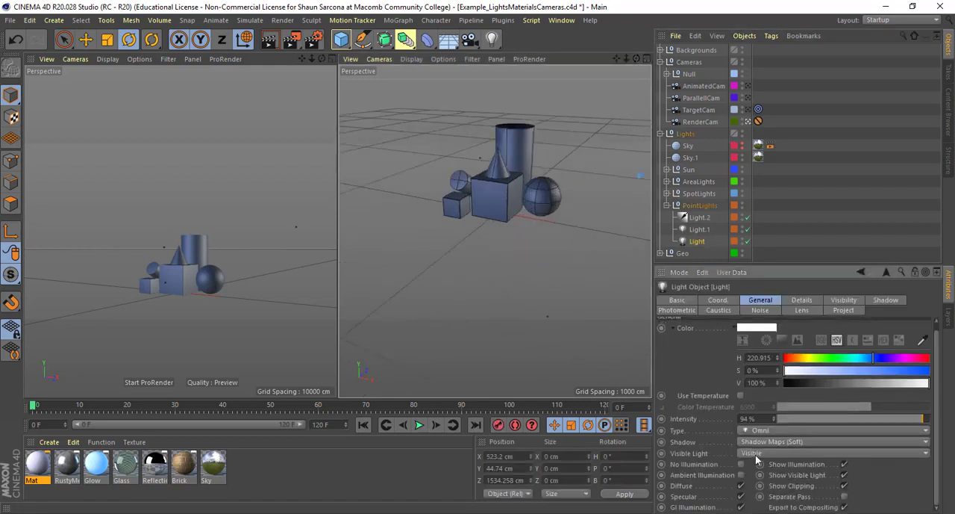
click(756, 454)
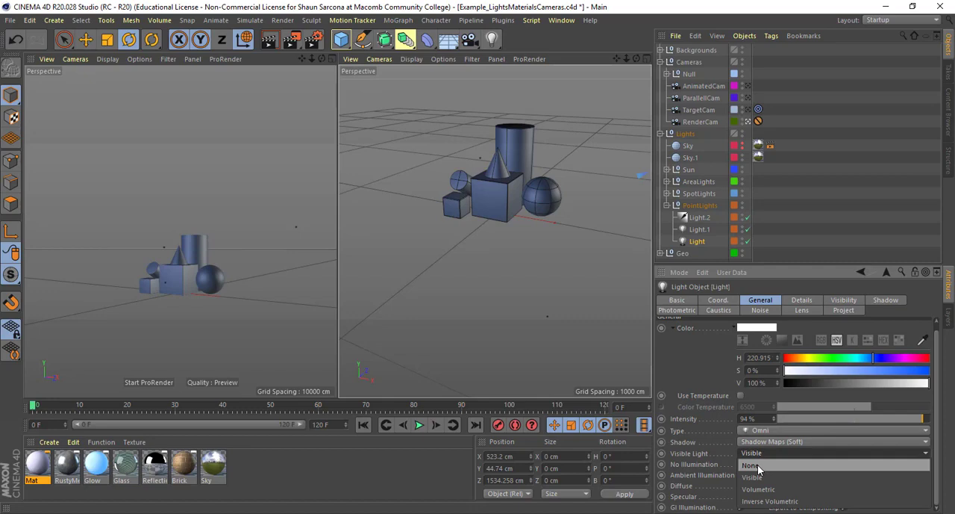
click(758, 464)
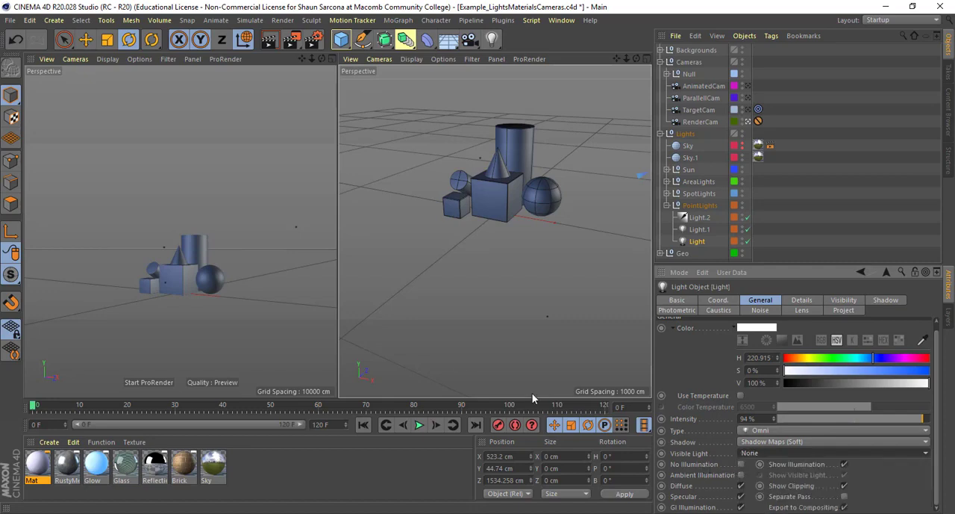
key(shift+r)
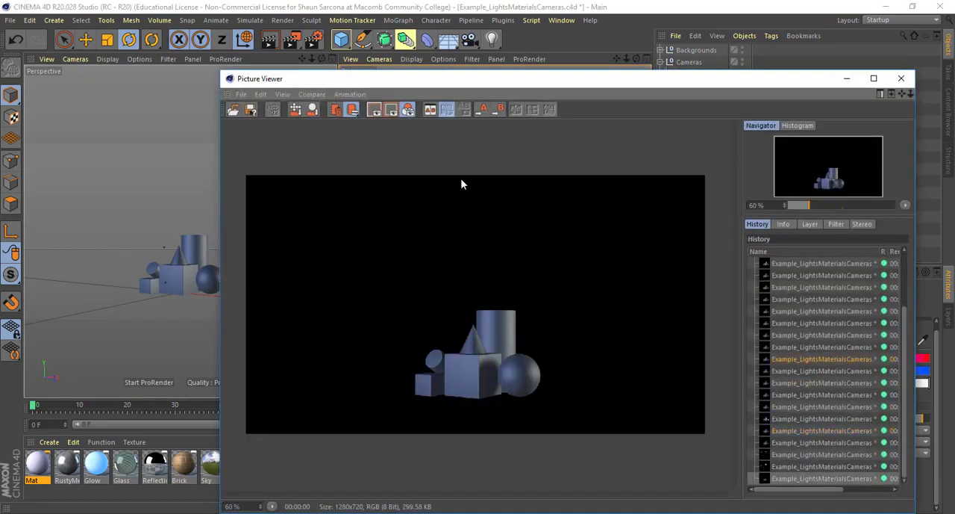
- Review two earlier renders in the Picture Viewer history and close the viewer
click(800, 441)
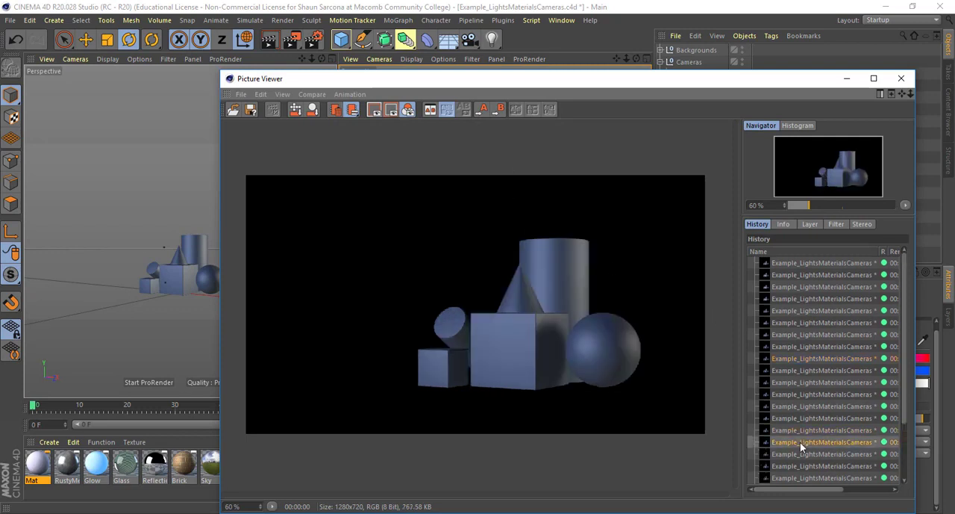
click(809, 430)
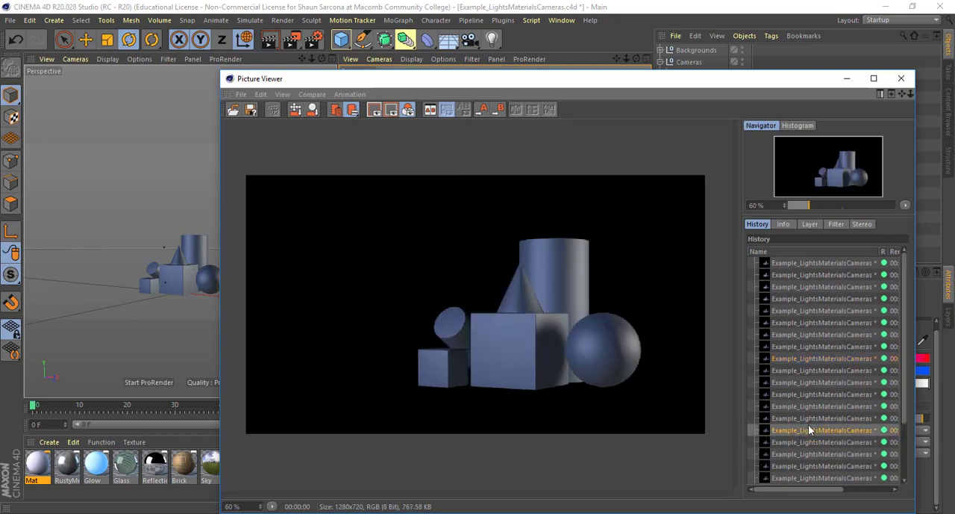
click(901, 78)
- Switch through the scene cameras to make AnimatedCam active, and render the scene through it
click(750, 109)
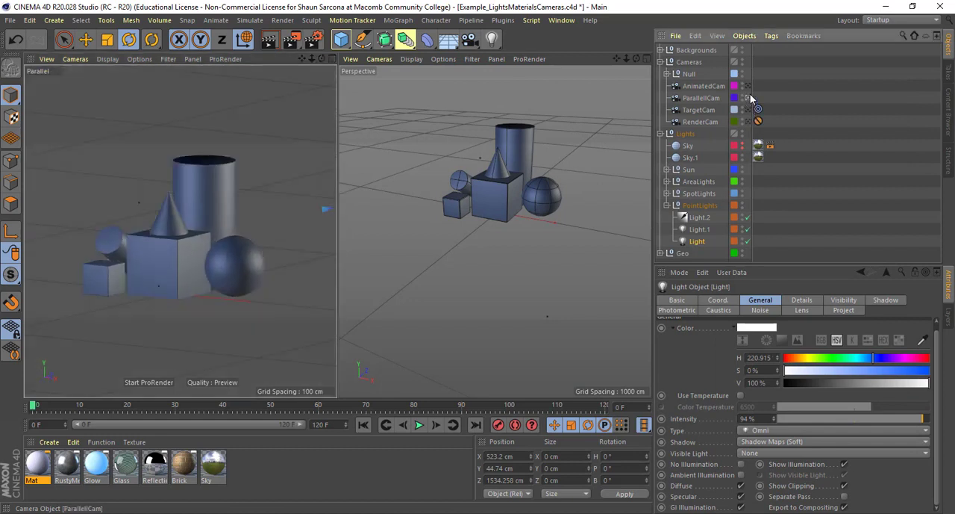
click(749, 87)
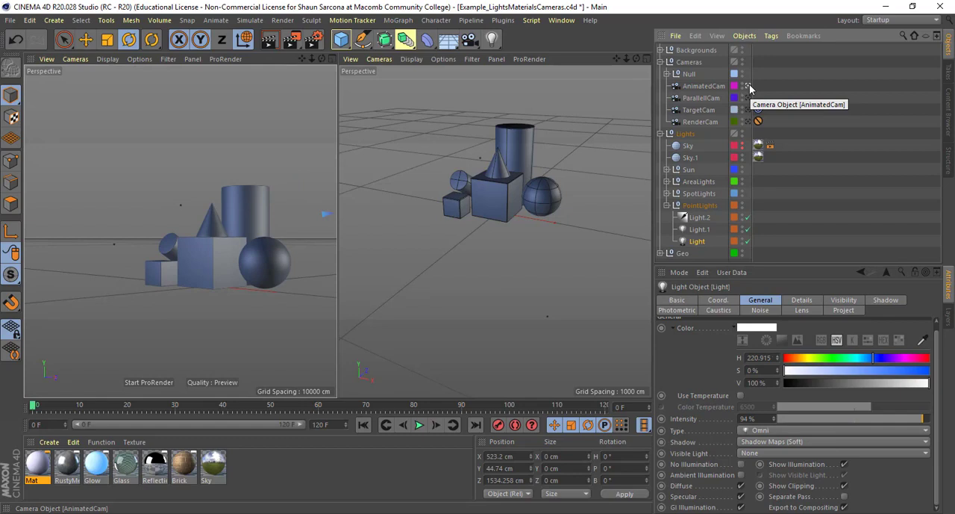
key(shift+r)
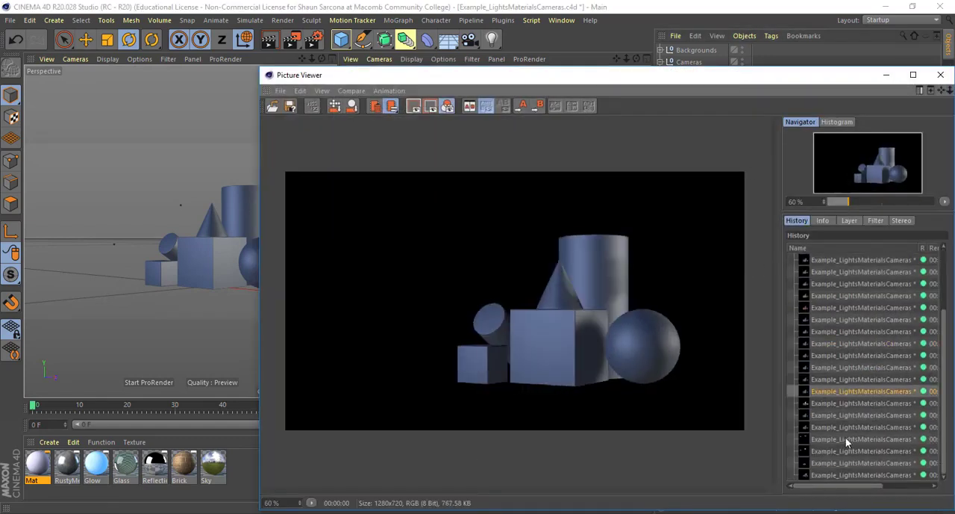
- Review the recent renders and delete the four that precede the newest one, including the visible-light images, from the history
click(849, 475)
click(848, 463)
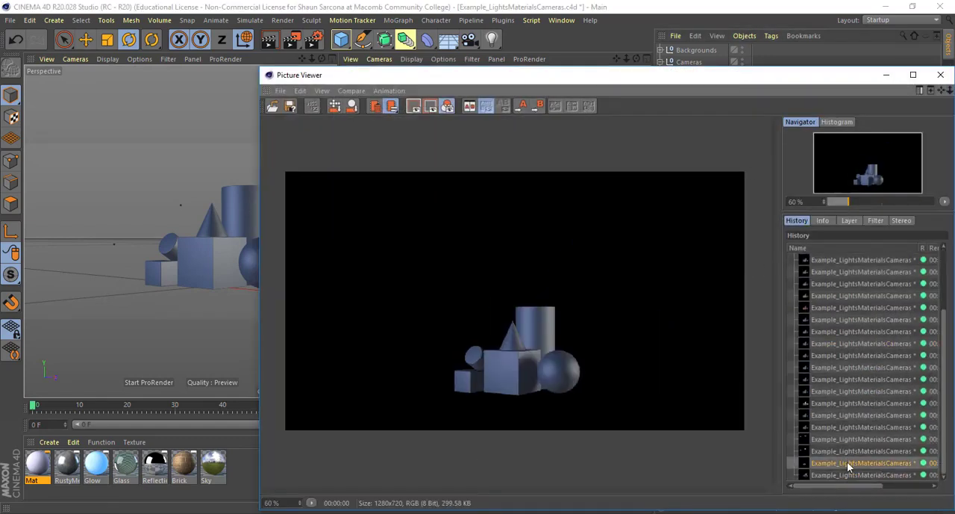
click(849, 475)
click(848, 451)
click(847, 439)
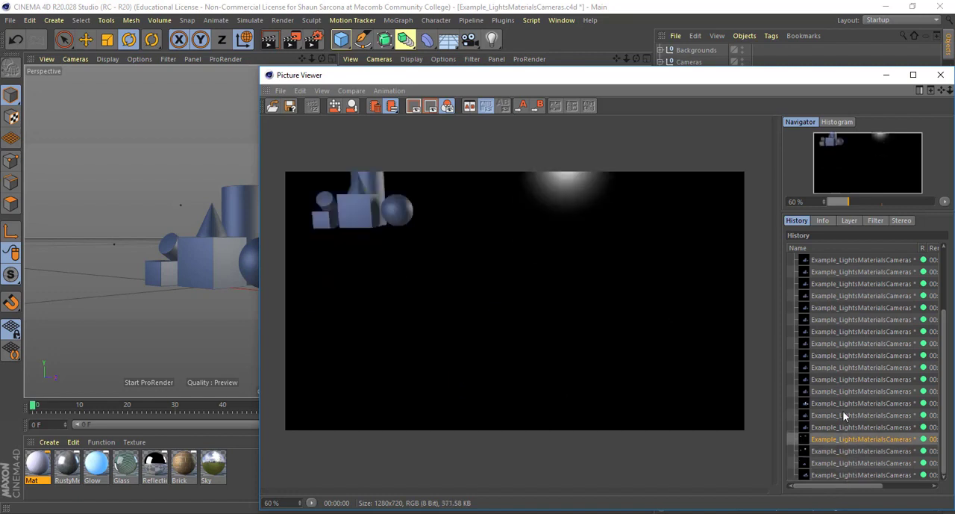
click(809, 429)
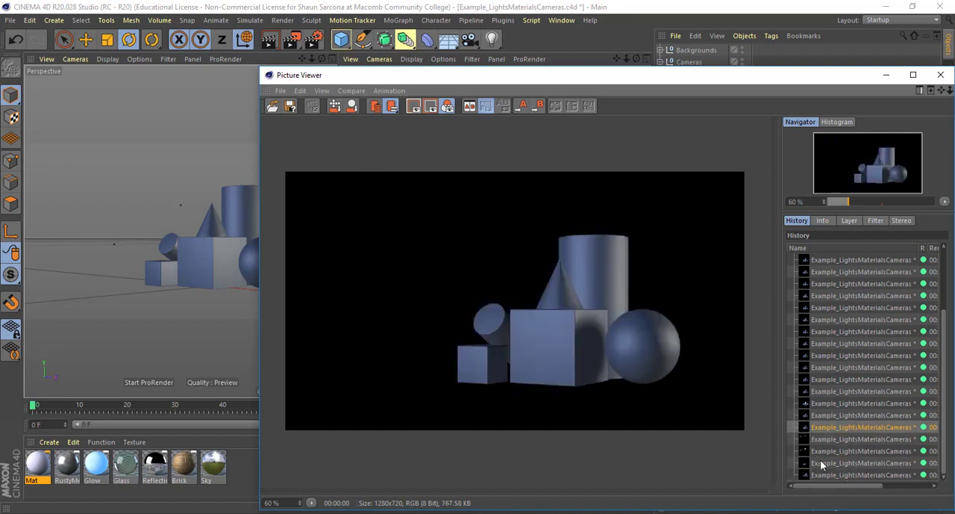
key(Delete)
key(Return)
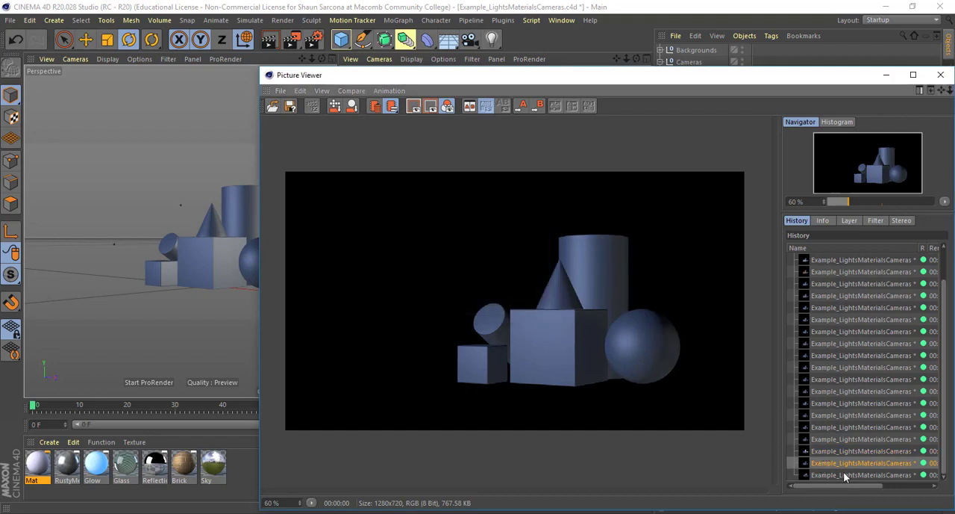
- Compare the last two remaining renders in the history and close the Picture Viewer
click(845, 463)
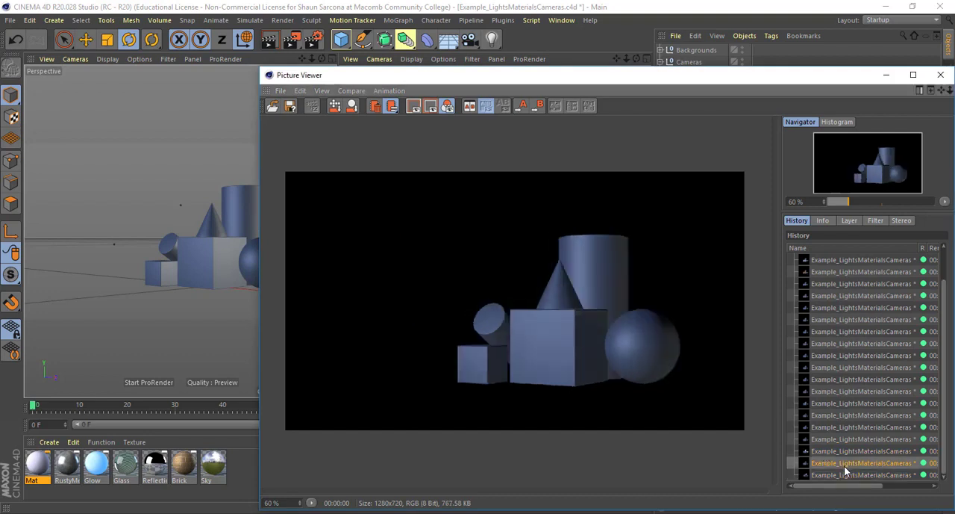
click(842, 471)
click(842, 464)
click(842, 474)
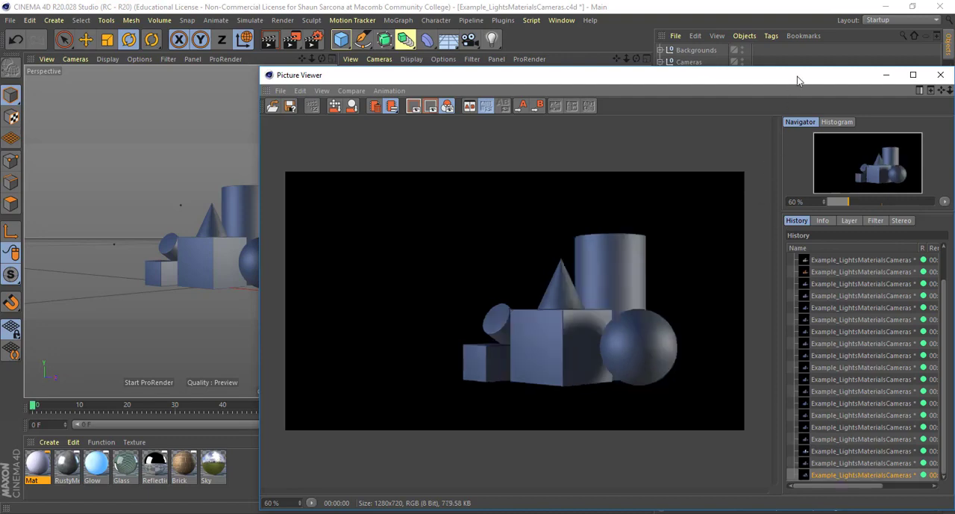
click(940, 76)
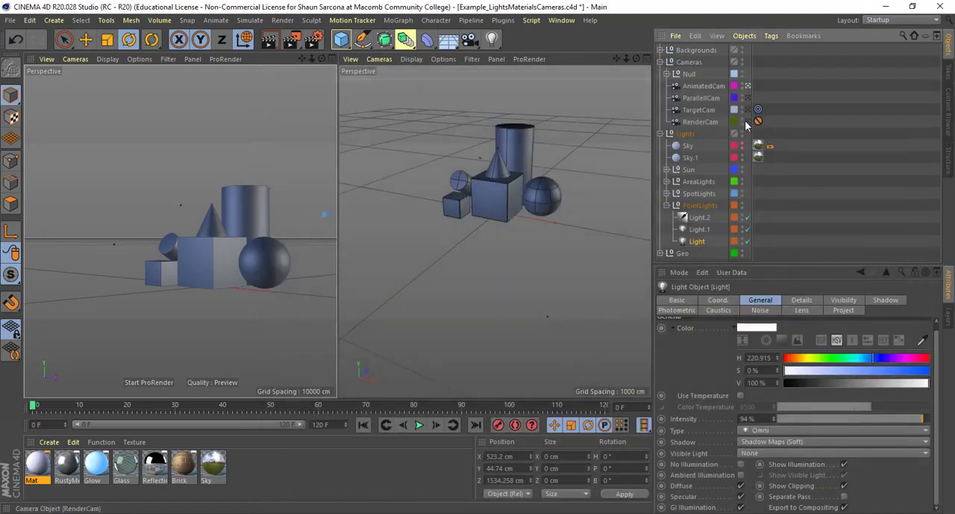
- Make RenderCam the active camera and set its focal length to 40 mm
click(747, 121)
click(702, 122)
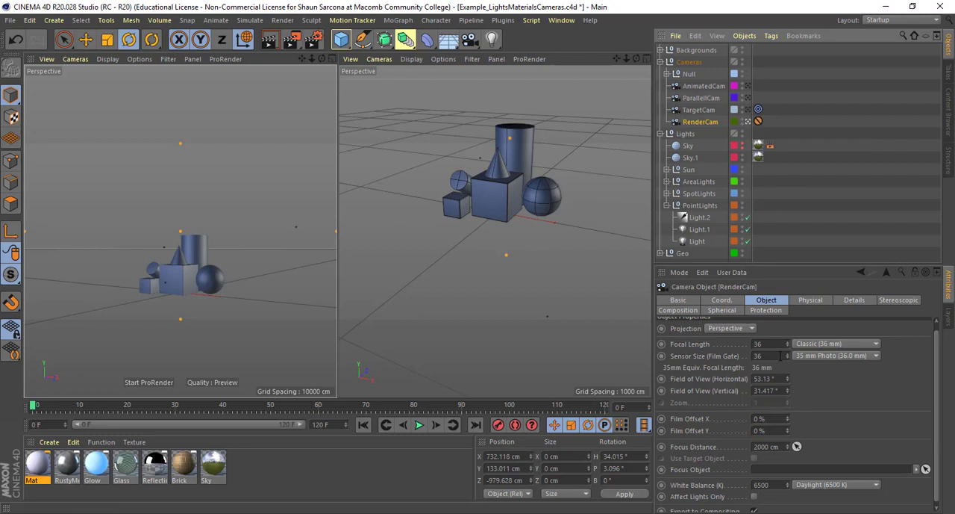
click(774, 345)
text(40)
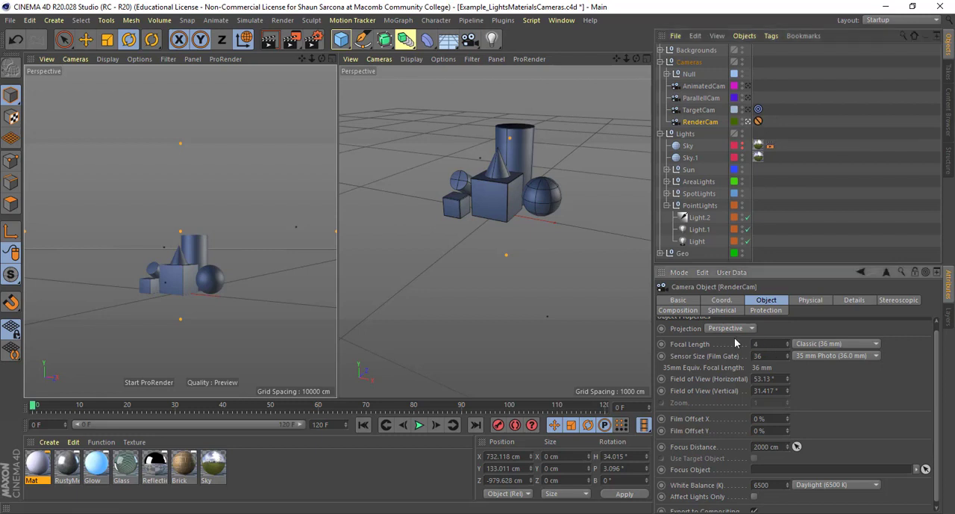
key(Return)
- Set RenderCam's focal length to 100 mm and render the scene
text(100)
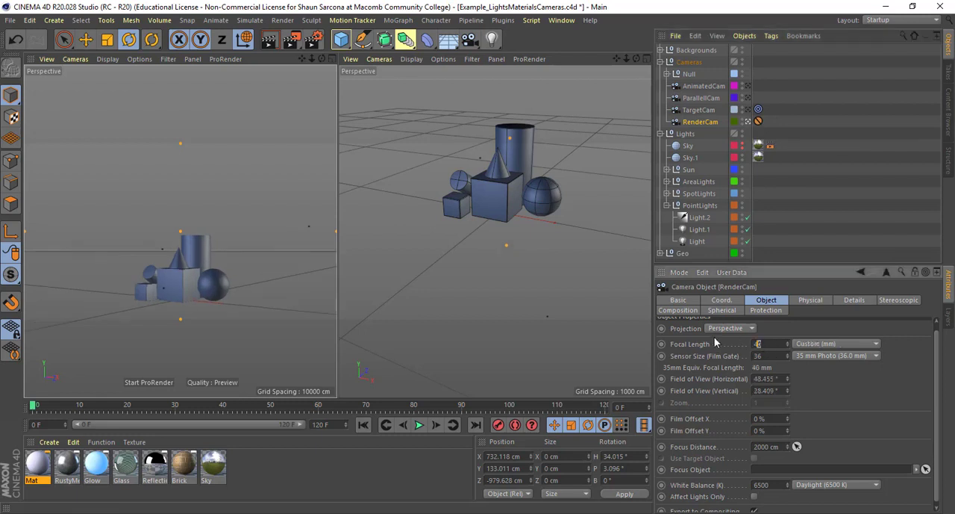
key(Return)
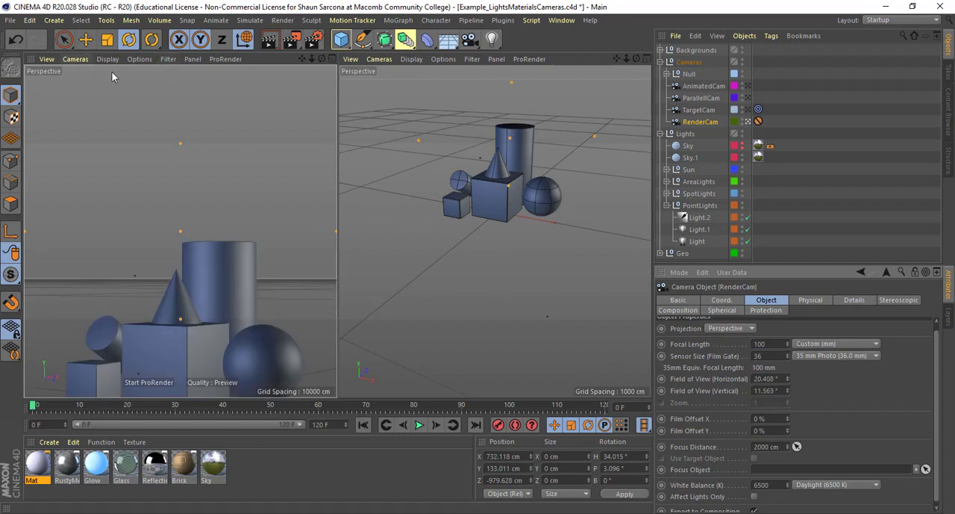
key(shift+r)
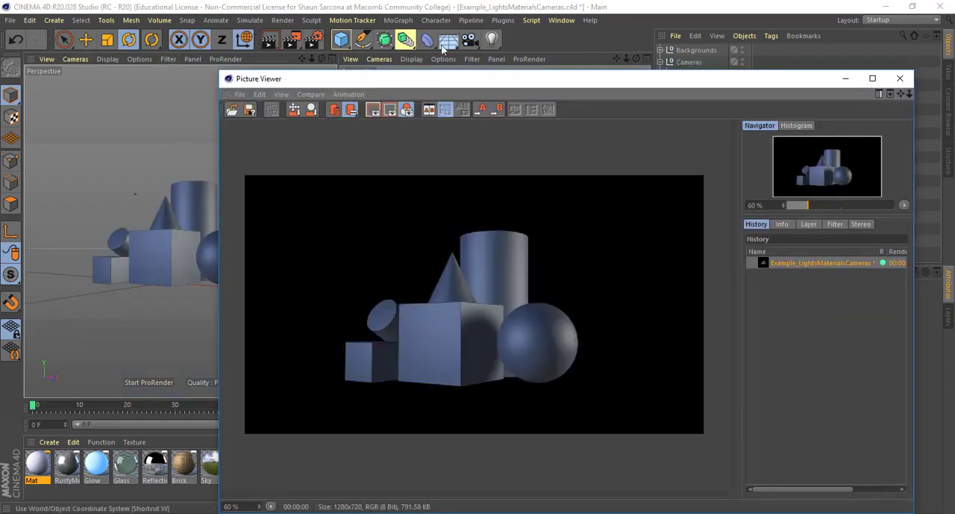
- Shrink and reposition the Picture Viewer so the object list and attributes remain visible beside it
drag(552, 80, 347, 30)
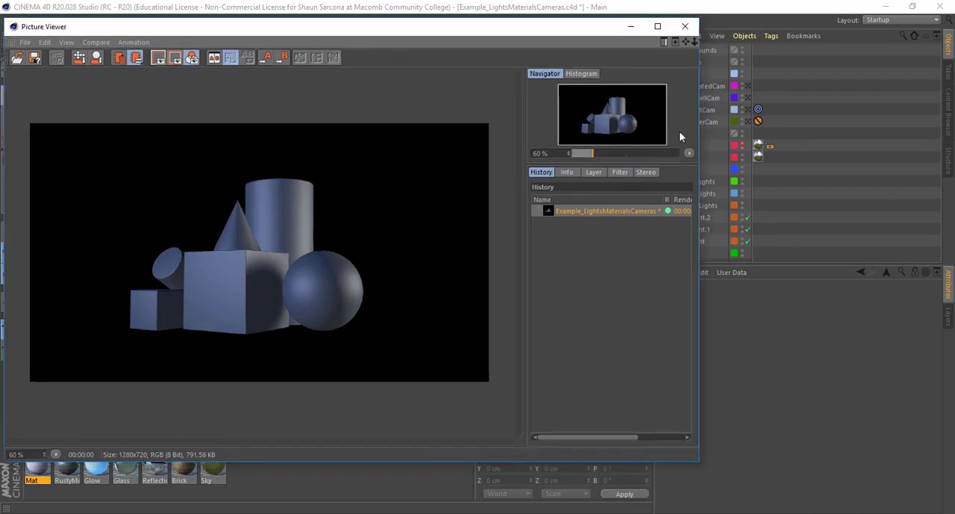
click(701, 21)
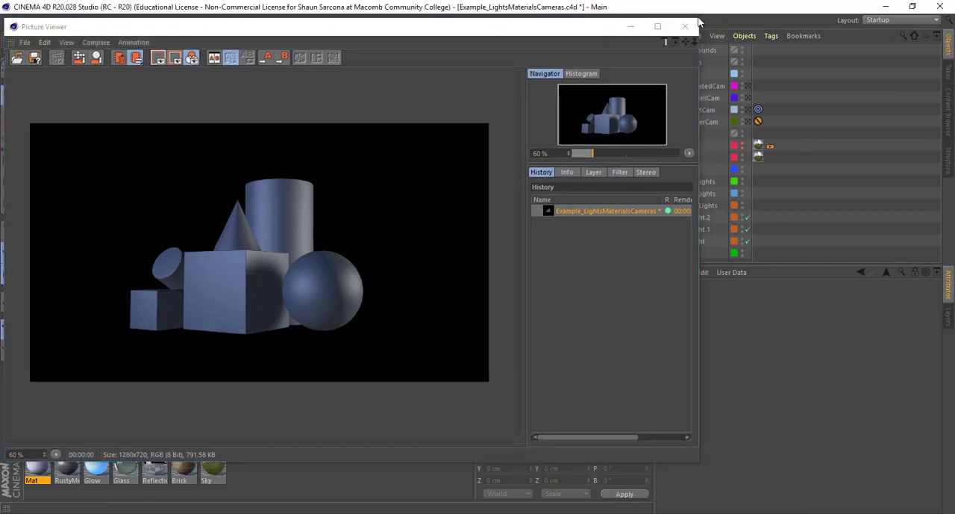
drag(699, 21, 590, 86)
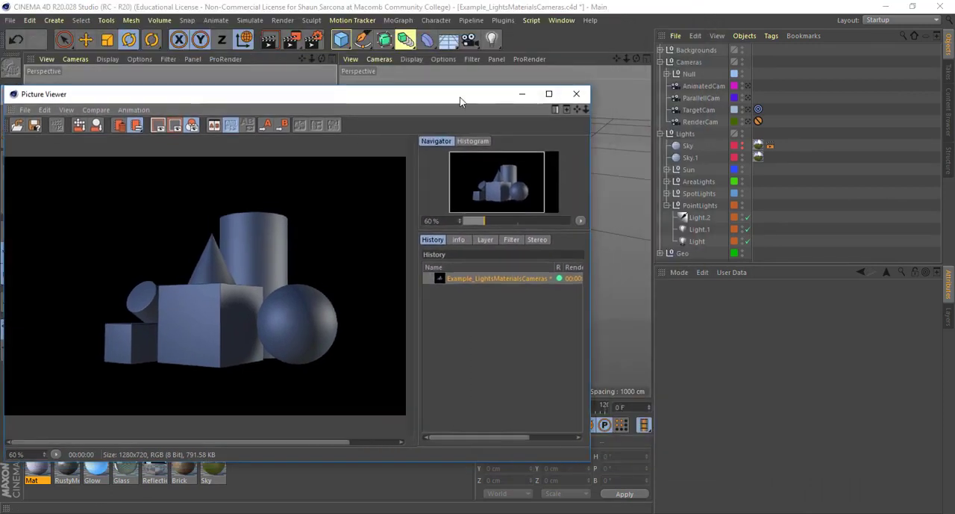
drag(460, 101, 499, 59)
- Enable No Illumination on the point light named Light and render the scene
click(700, 229)
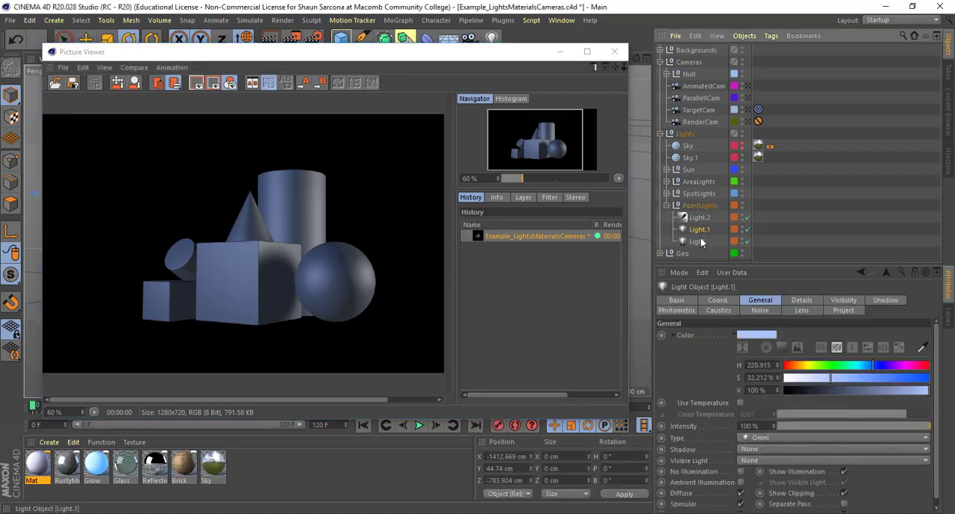
click(699, 241)
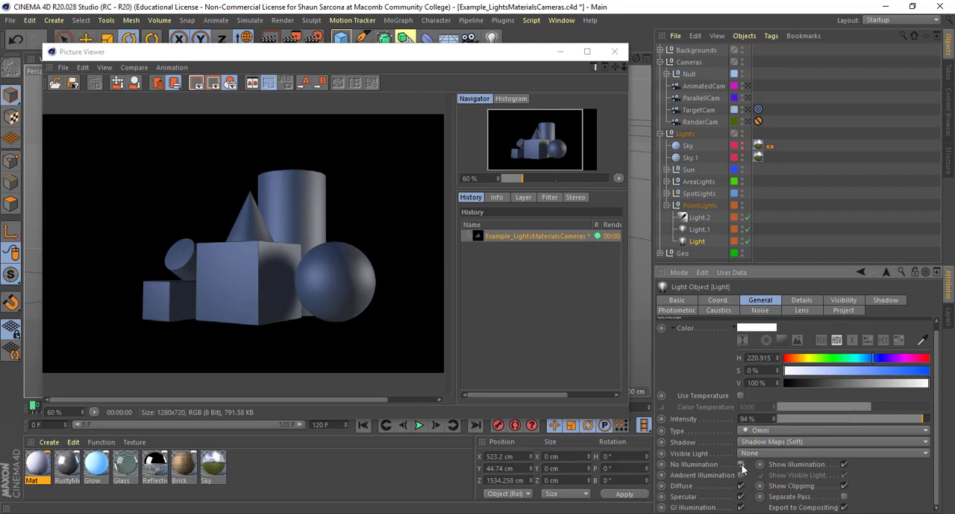
key(shift+r)
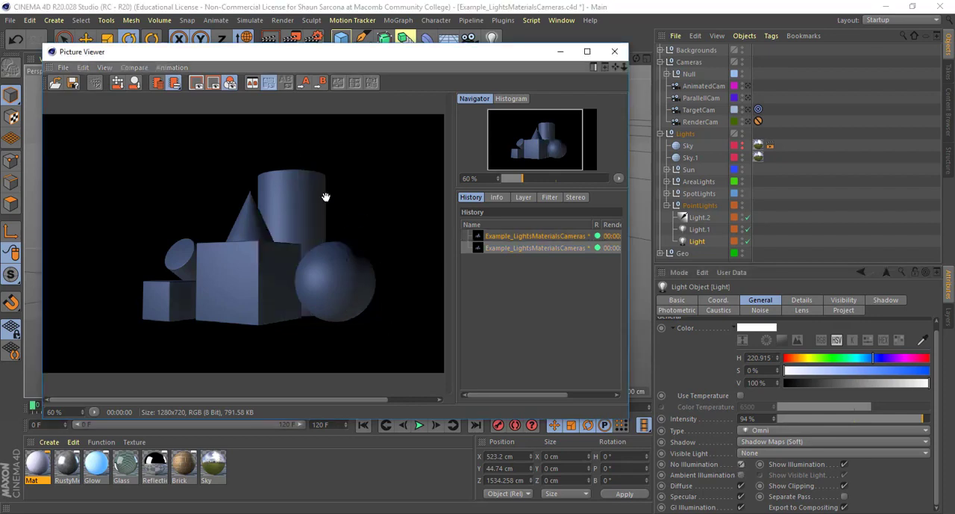
- Disable No Illumination and Show Illumination on Light, render the scene, and check Show Illumination's effect in the viewports
click(741, 463)
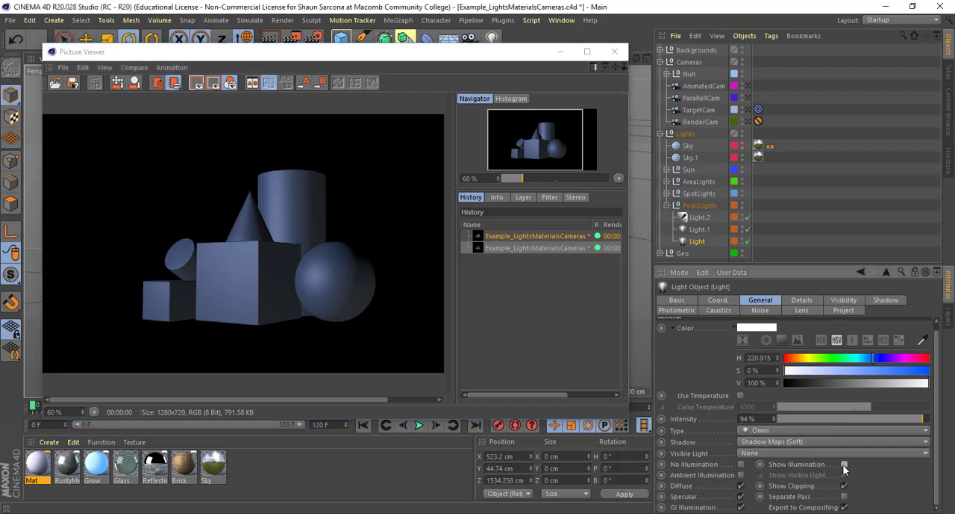
key(shift+r)
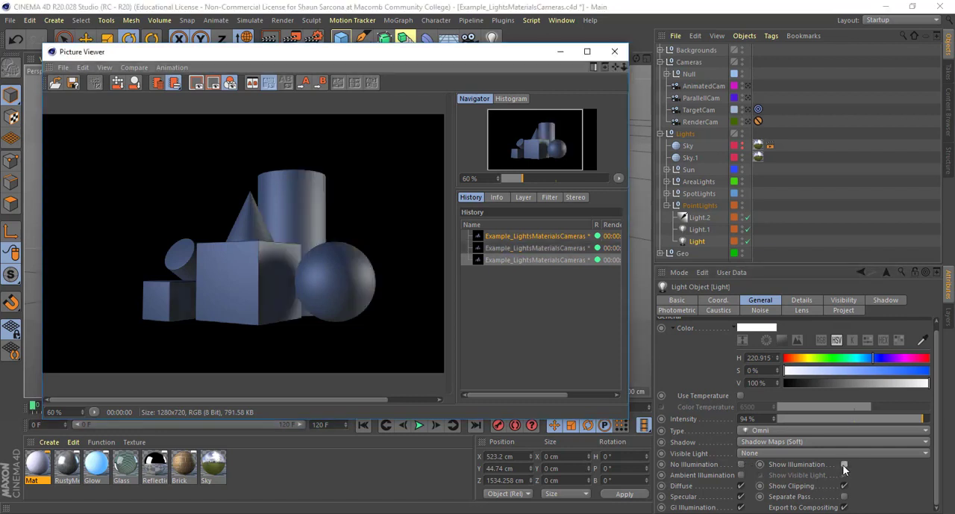
drag(458, 53, 463, 369)
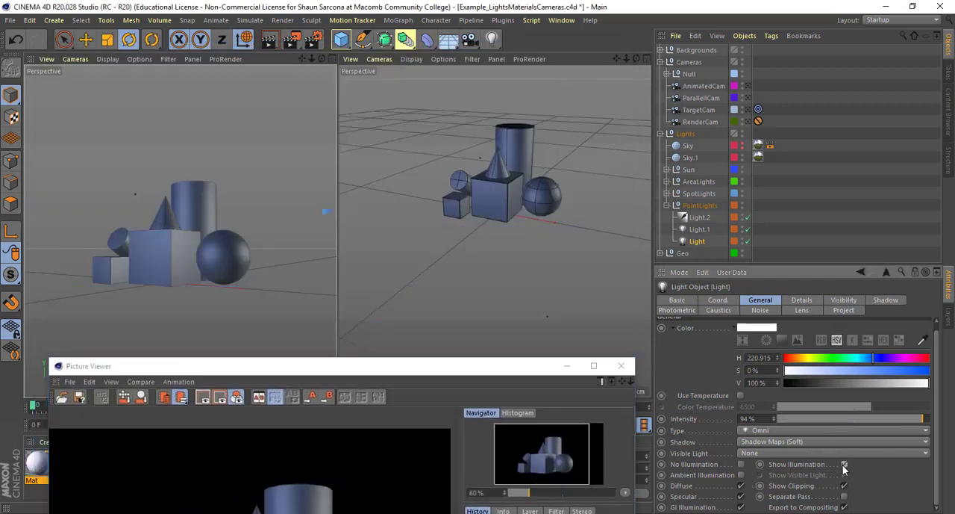
drag(512, 372, 505, 79)
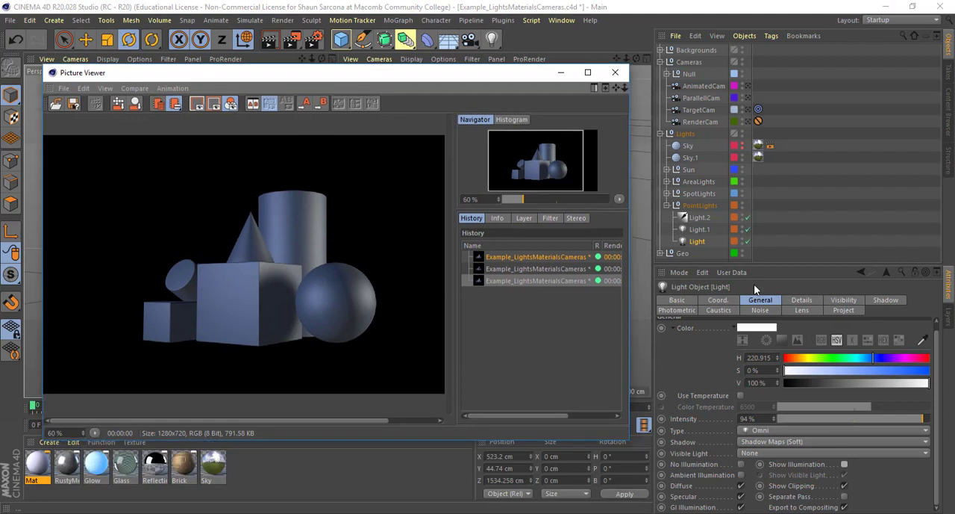
- Disable Diffuse on Light and render the scene, and render it again with Specular also disabled
click(740, 489)
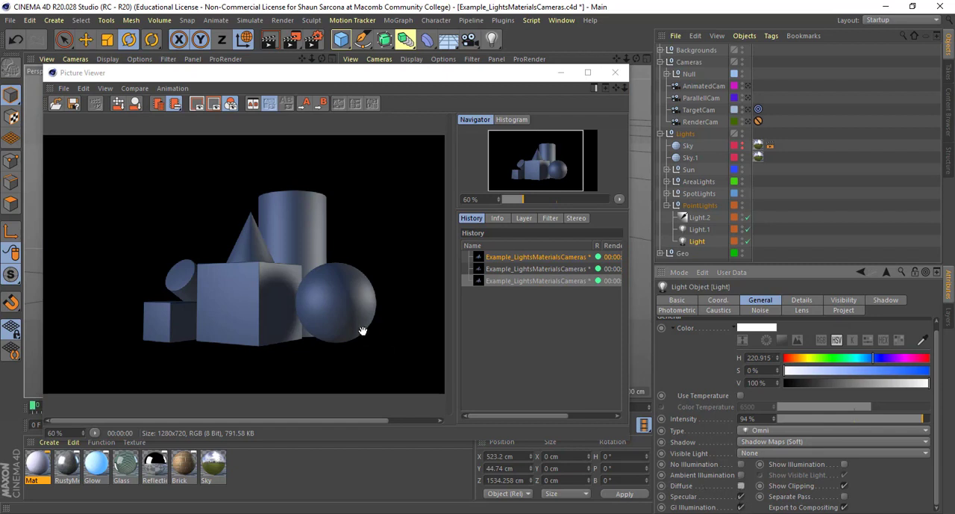
key(shift+r)
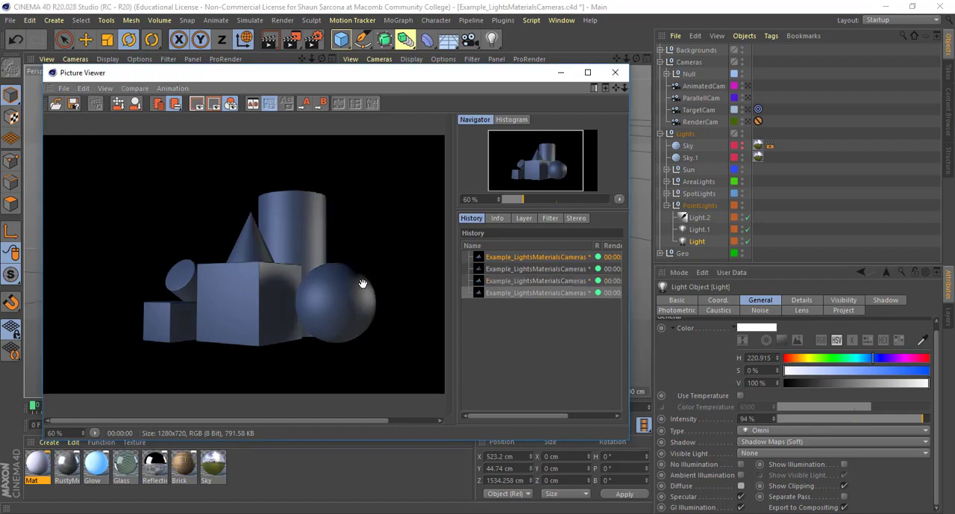
click(740, 497)
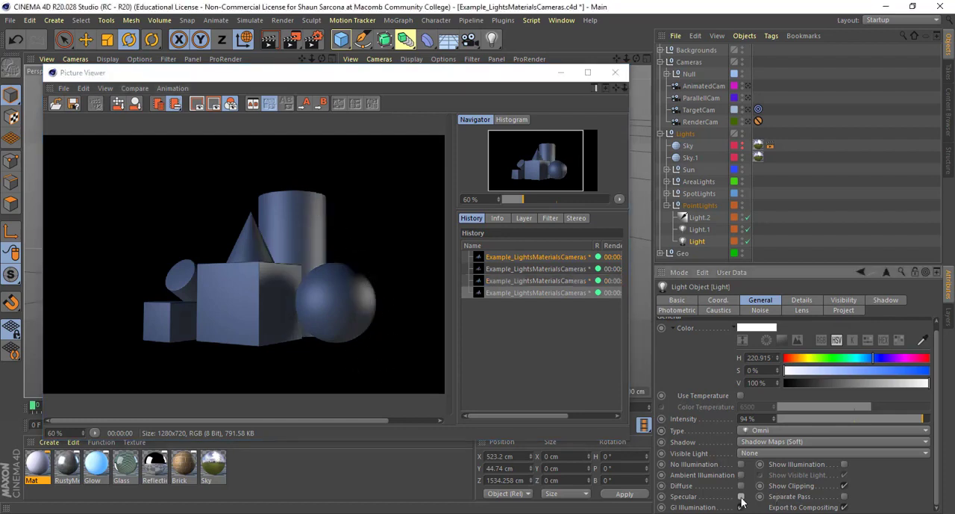
key(shift+r)
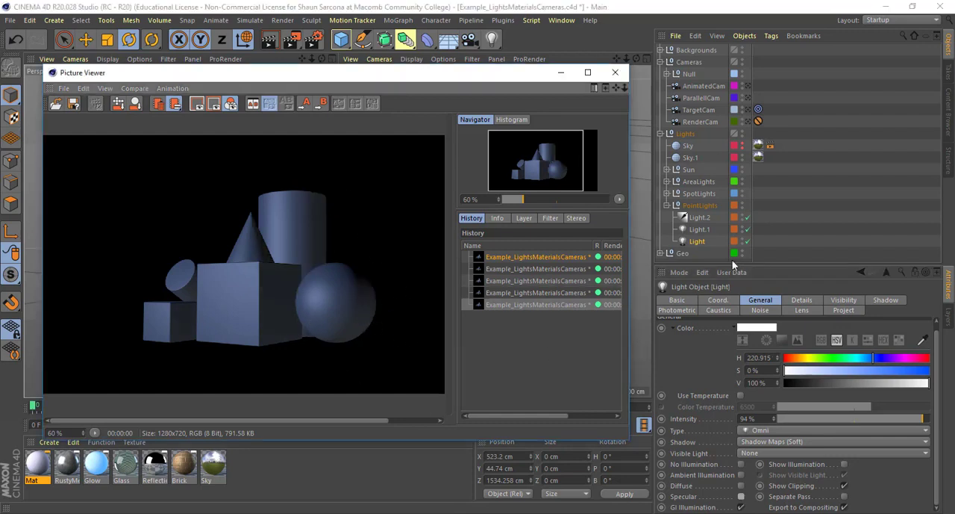
- Re-enable Diffuse on Light and render the scene, and render it again with Specular re-enabled
click(741, 487)
key(shift+r)
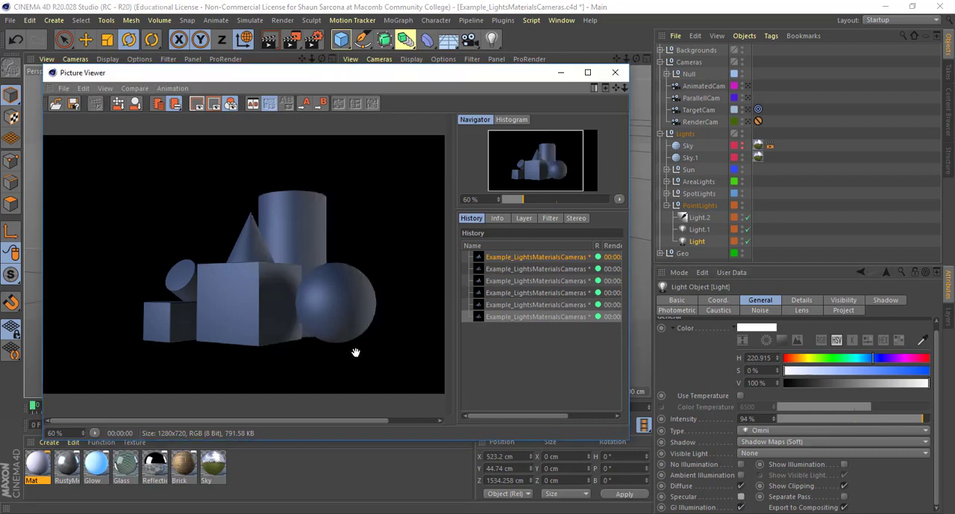
scroll(356, 351, up, 2)
drag(366, 341, 322, 192)
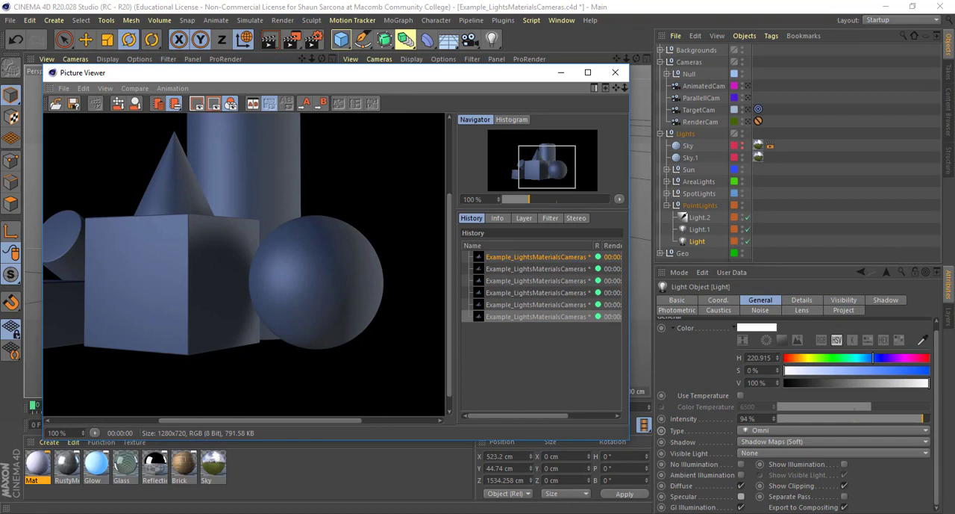
click(741, 496)
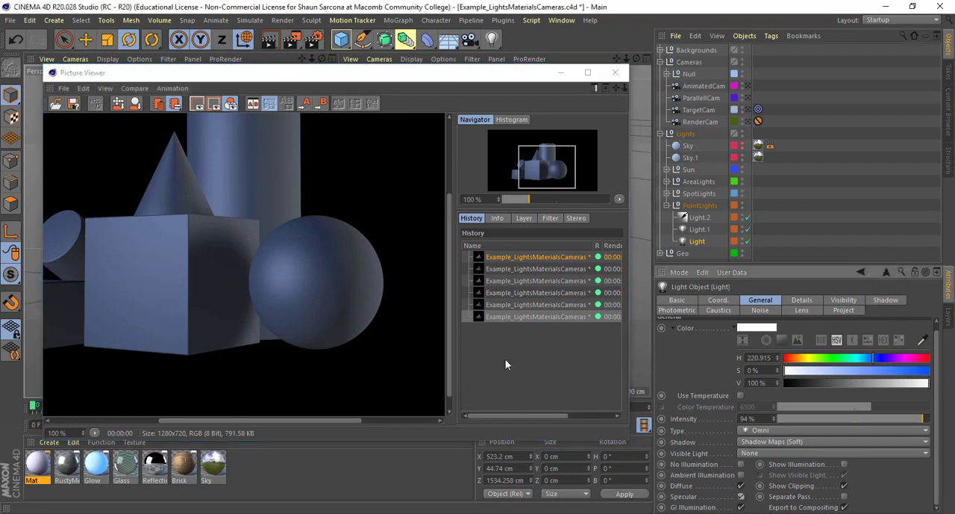
key(shift+r)
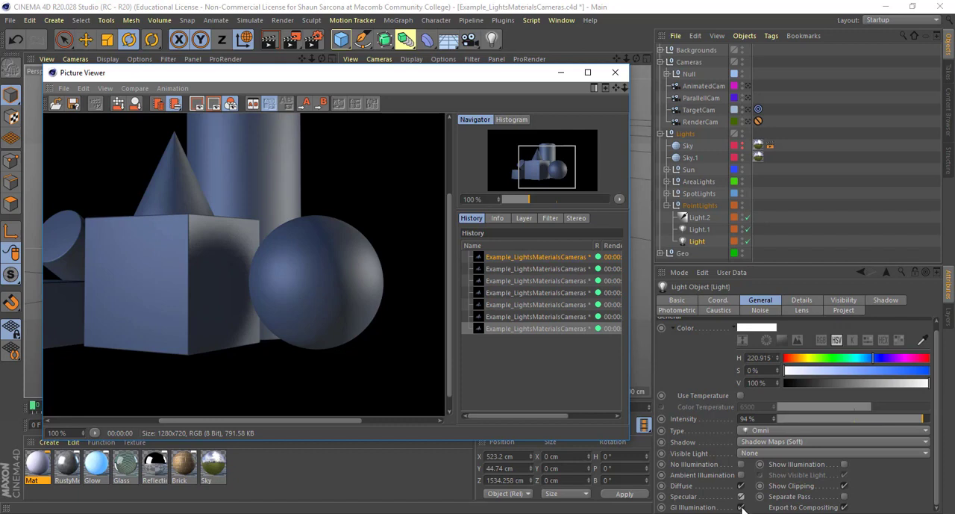
- Turn off shadow casting for the point light named Light by setting its Shadow type to None
scroll(707, 482, up, 1)
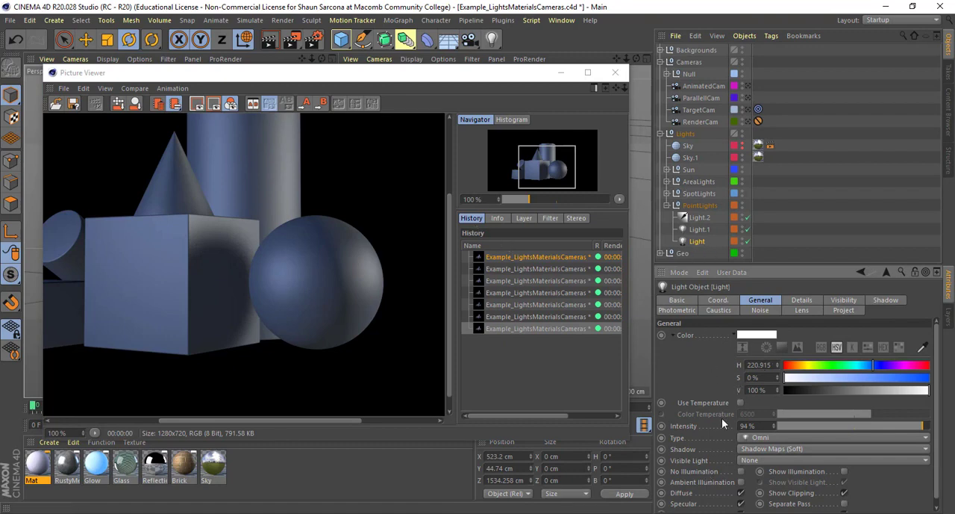
scroll(722, 419, down, 1)
scroll(722, 419, up, 1)
scroll(739, 505, down, 1)
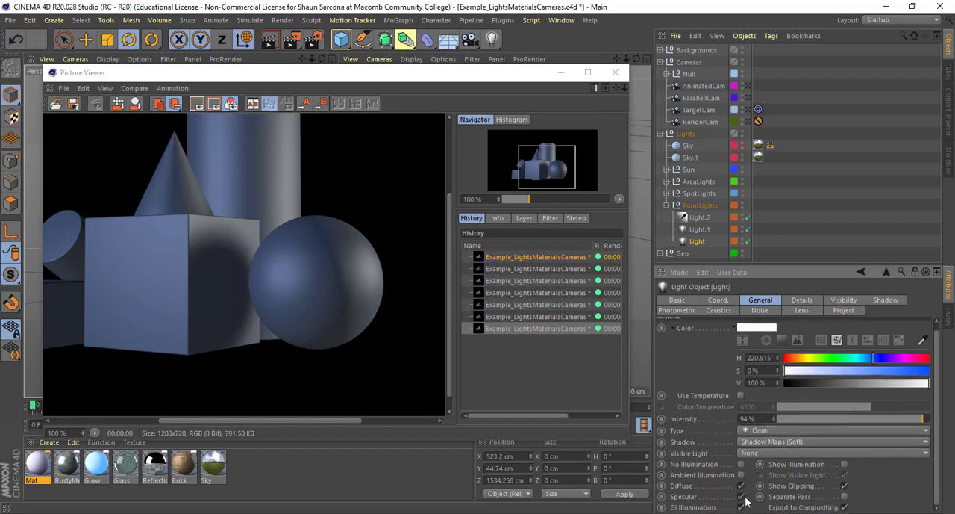
click(765, 441)
click(765, 430)
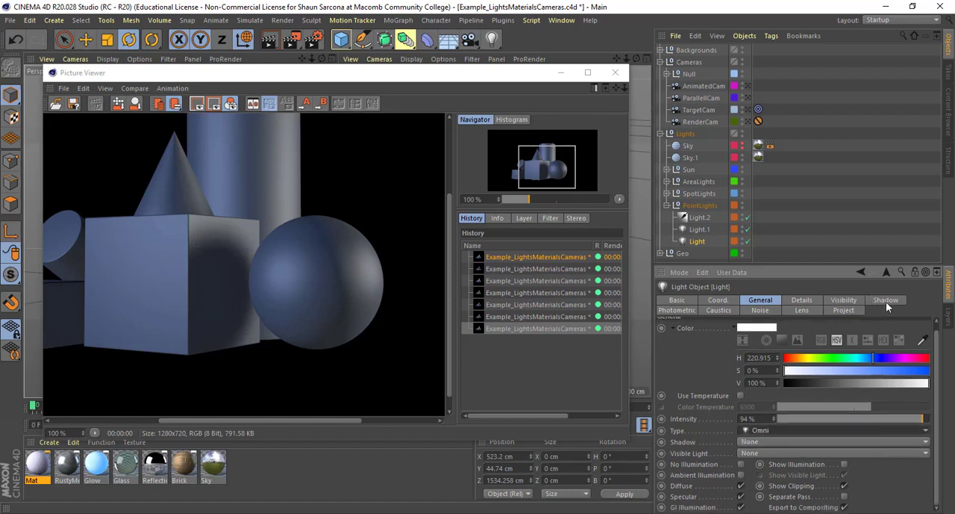
click(765, 442)
click(765, 443)
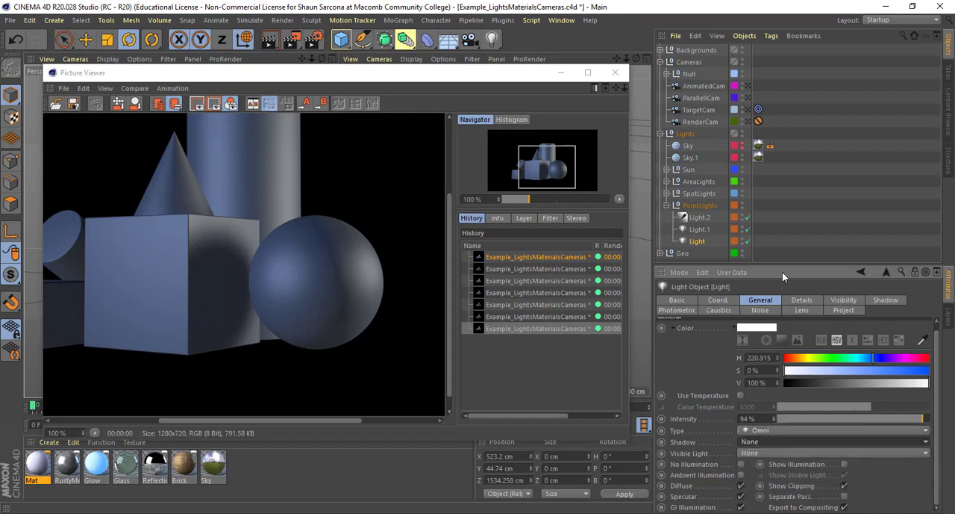
- Select Light.2 to view its general settings and display the available light object types
click(694, 217)
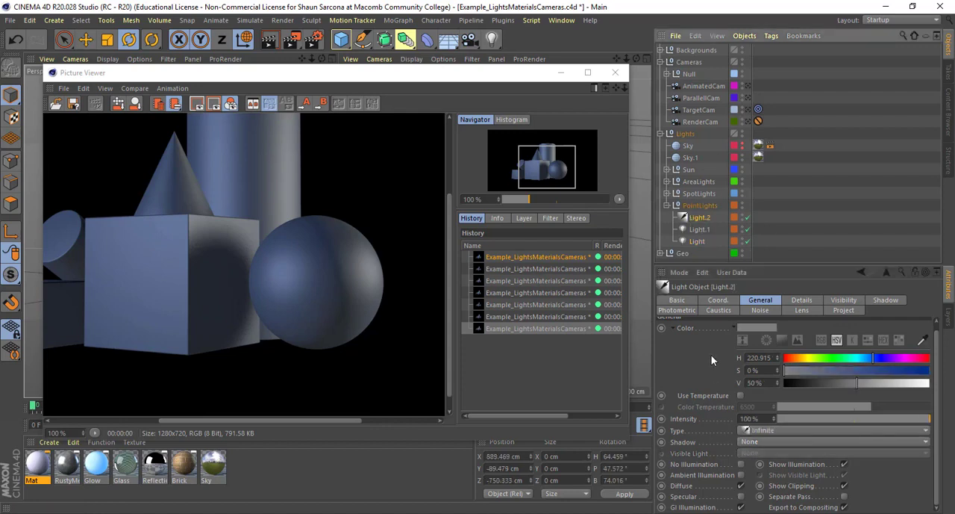
click(491, 38)
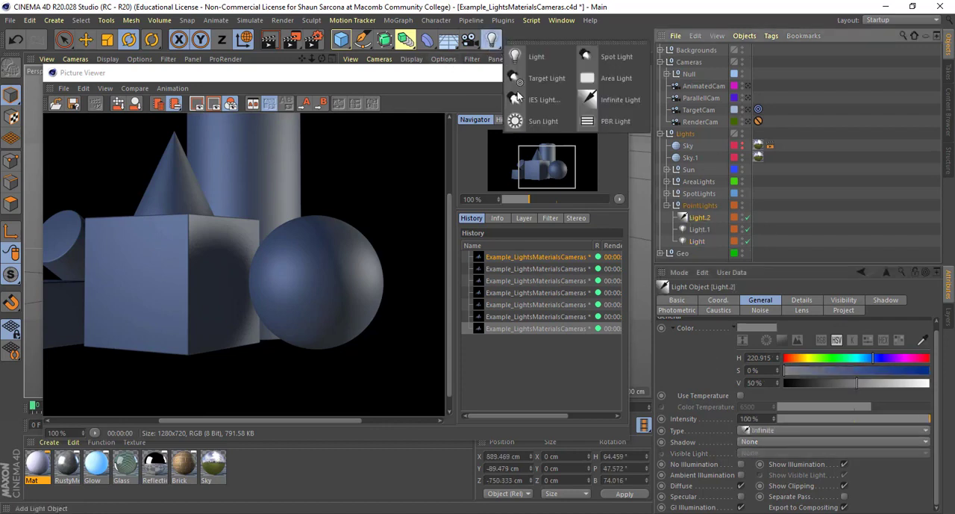
click(708, 384)
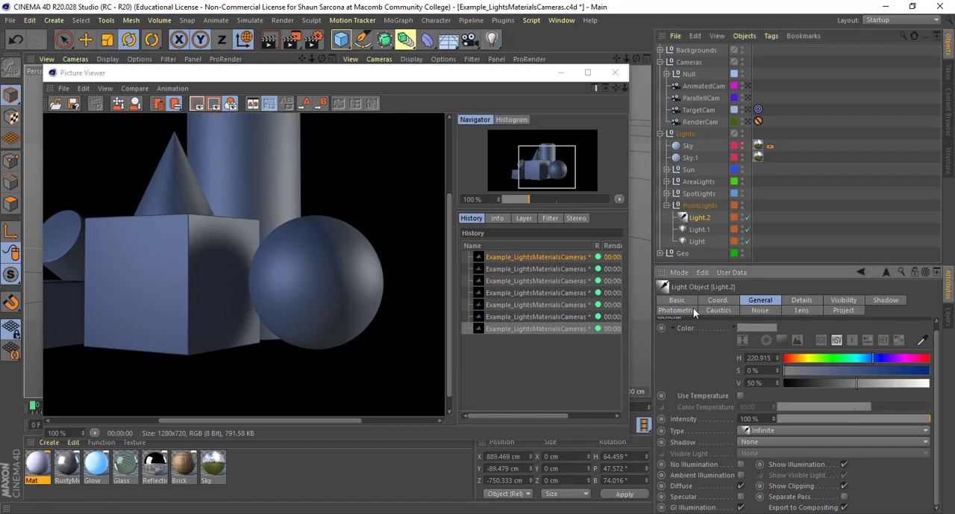
- Close the render window, hide the Point layer in the viewports, and make the Spot layer visible and renderable
click(667, 204)
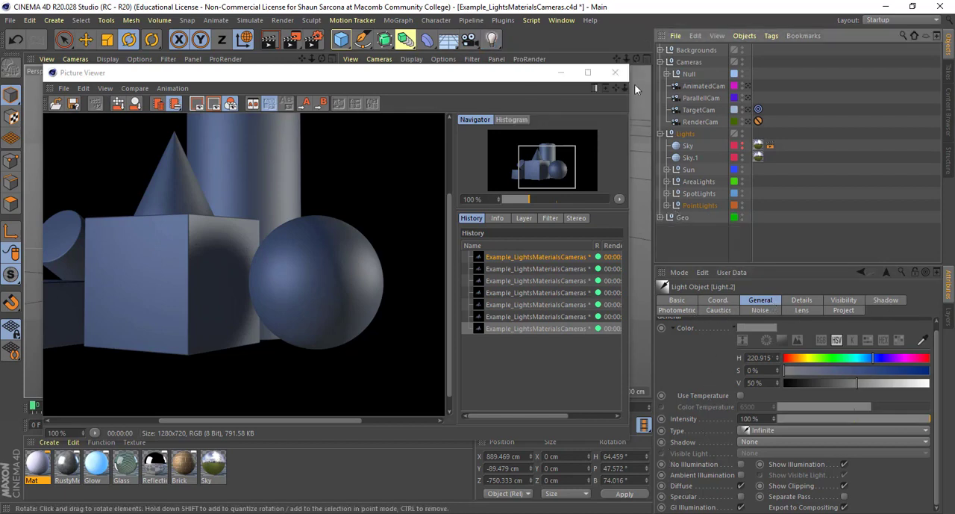
click(616, 72)
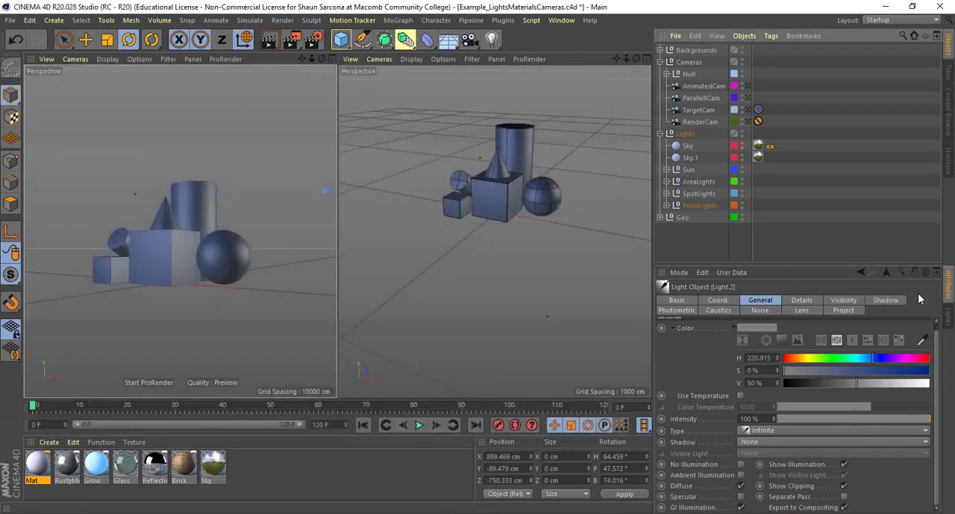
click(948, 318)
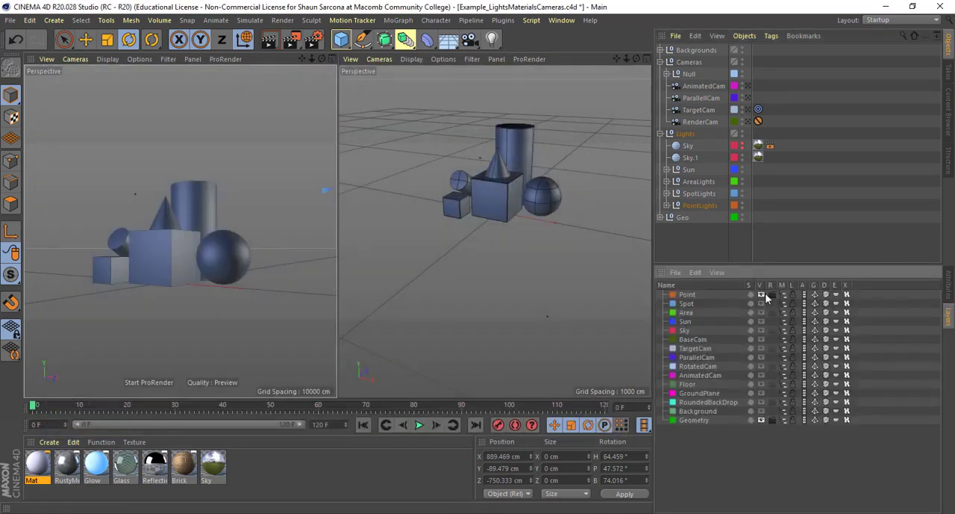
click(762, 295)
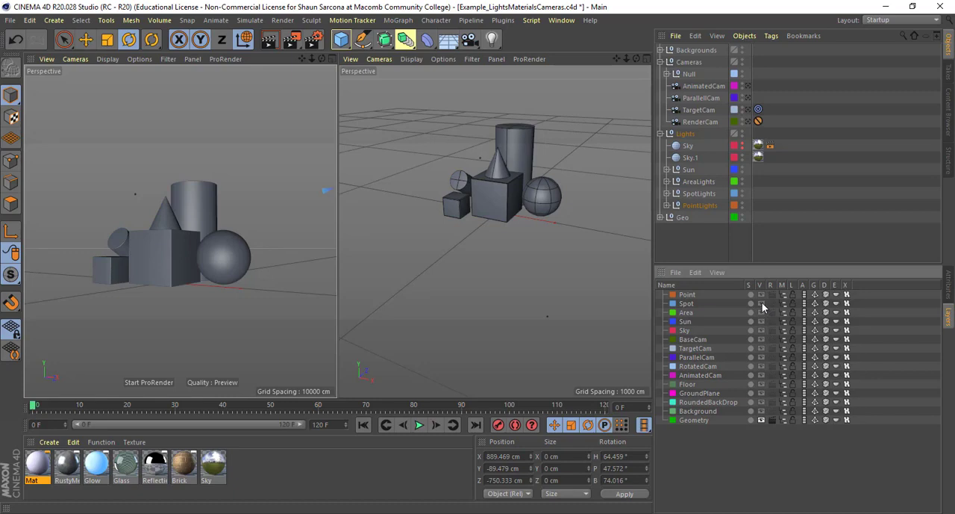
click(763, 303)
click(772, 303)
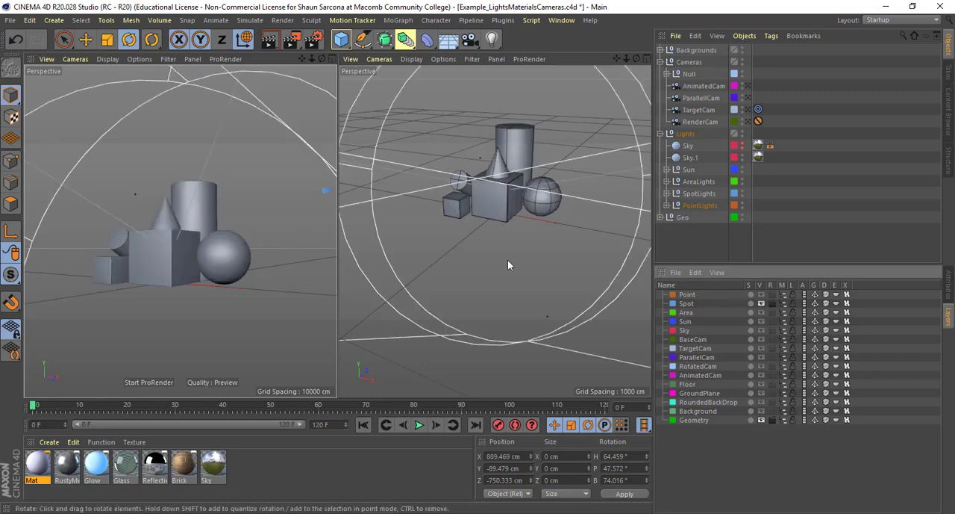
- Select the spot light Light.4 in the scene and display the available light object types
alt+right_drag(529, 274, 479, 258)
alt+drag(478, 259, 425, 292)
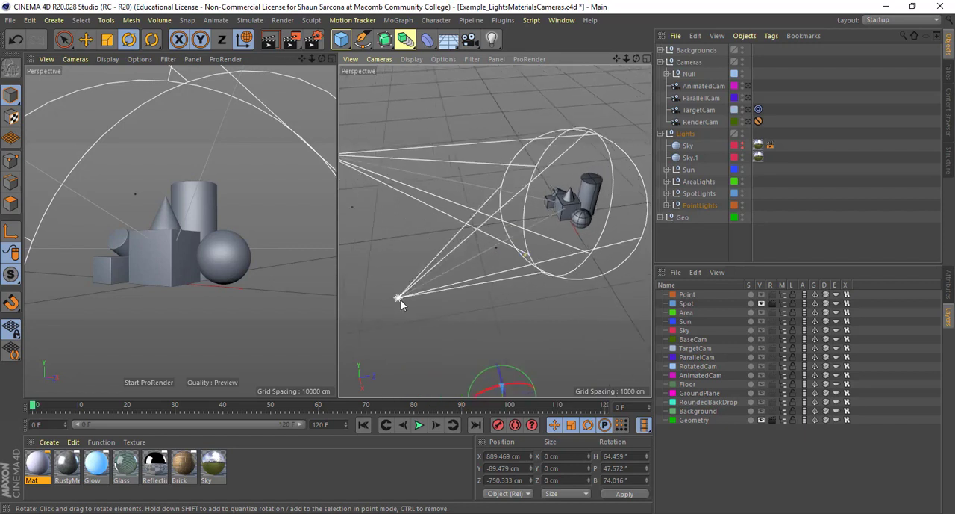
click(396, 299)
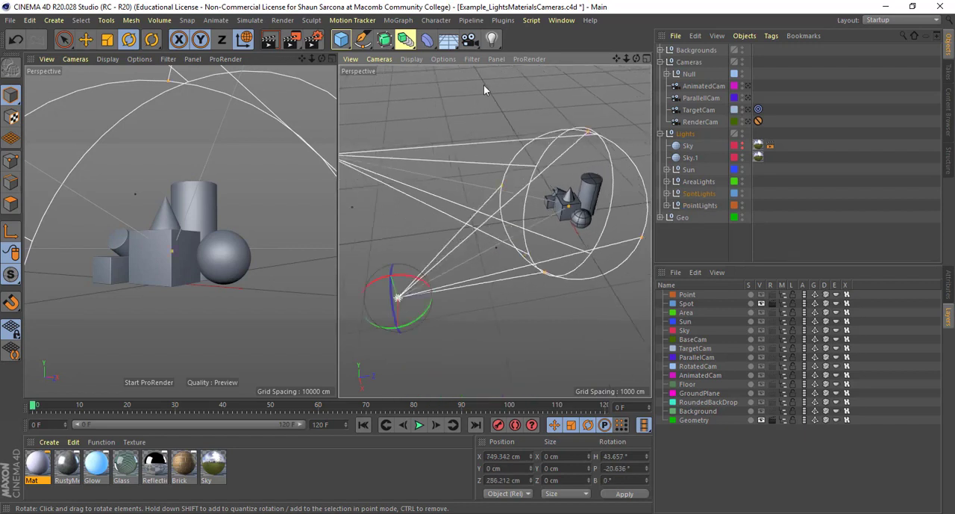
click(492, 39)
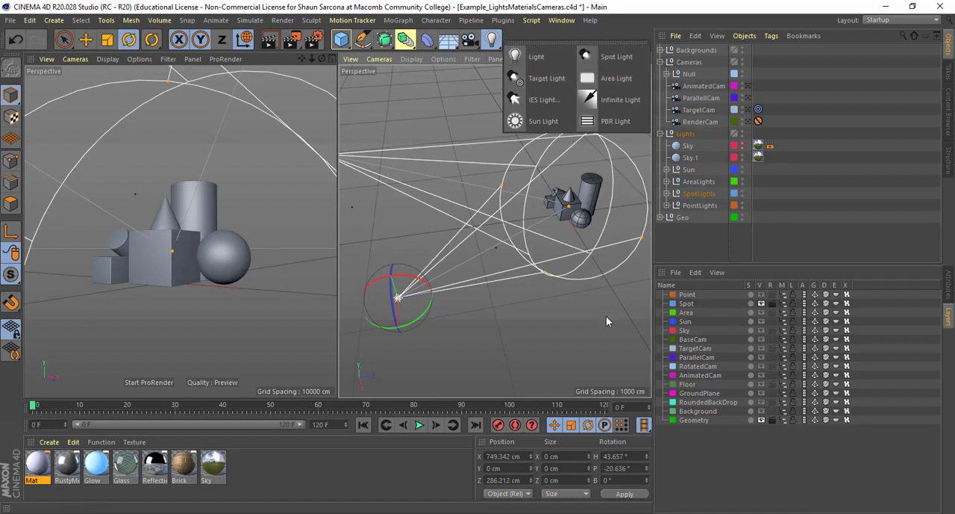
click(533, 309)
alt+drag(533, 307, 470, 307)
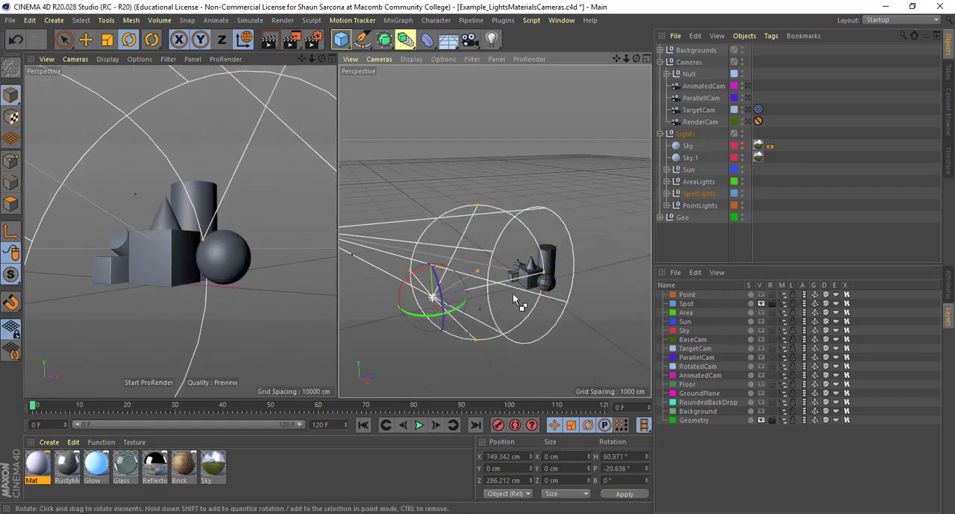
key(ctrl+z)
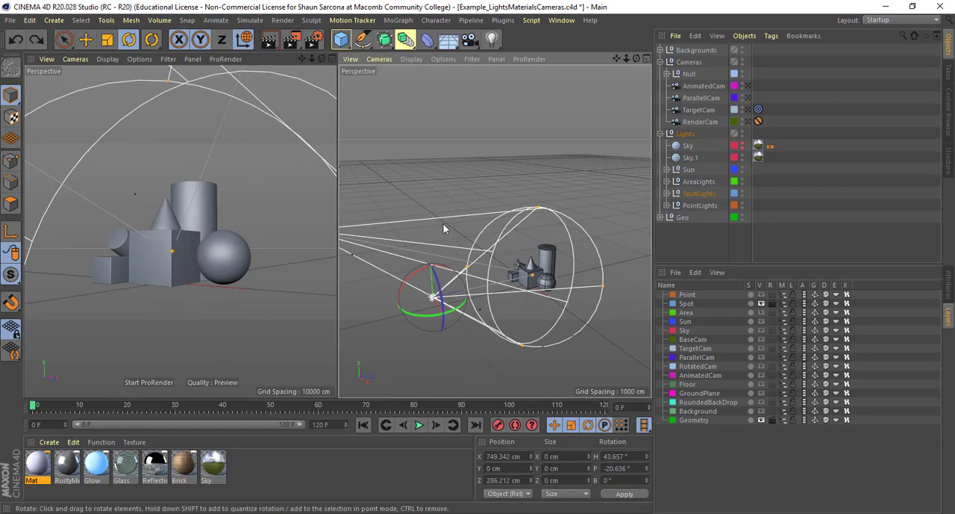
- Render the scene with the spot lights and compare the result with the previous point-light render
alt+drag(444, 224, 571, 209)
middle_click(297, 205)
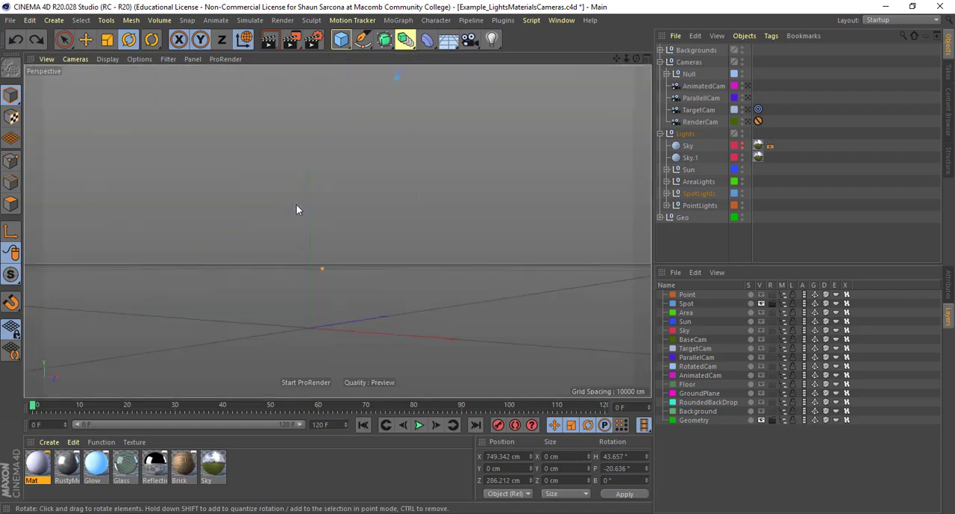
middle_click(297, 210)
key(shift+r)
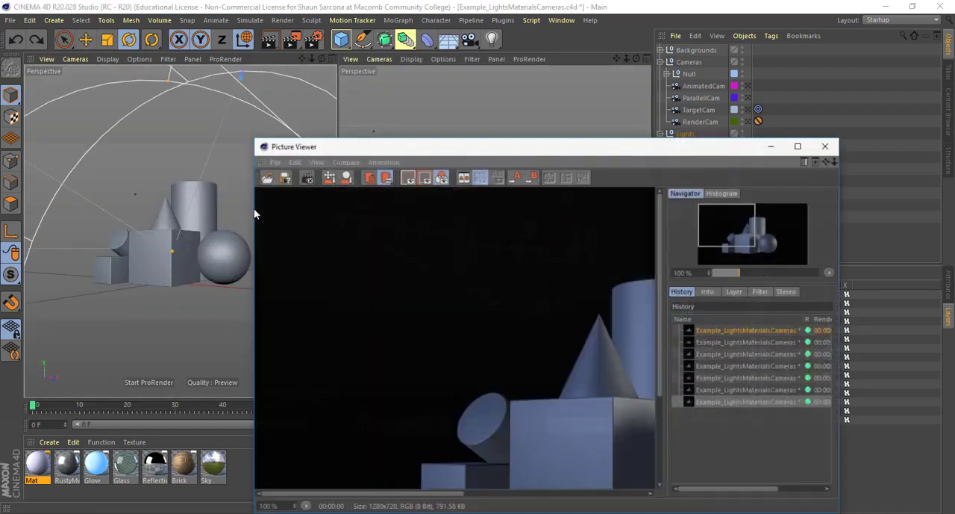
drag(511, 147, 335, 68)
scroll(341, 224, down, 2)
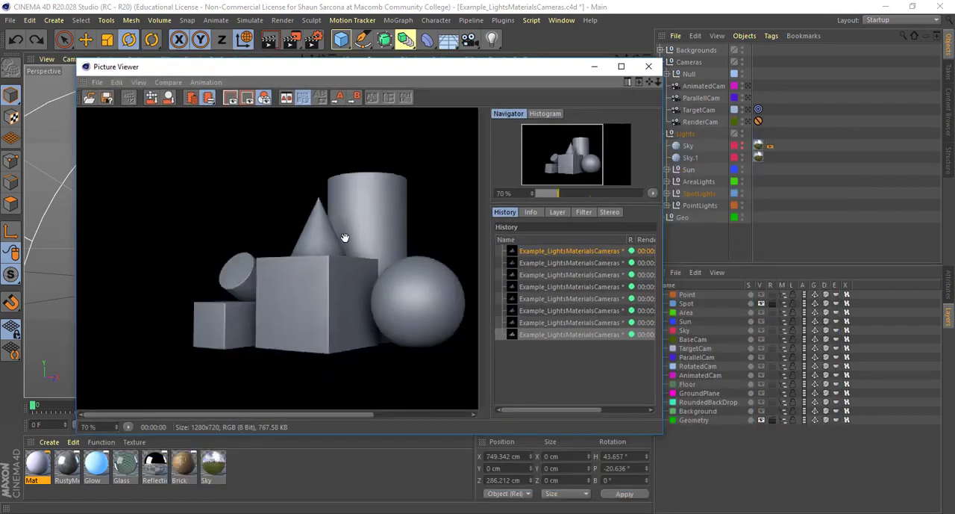
click(547, 322)
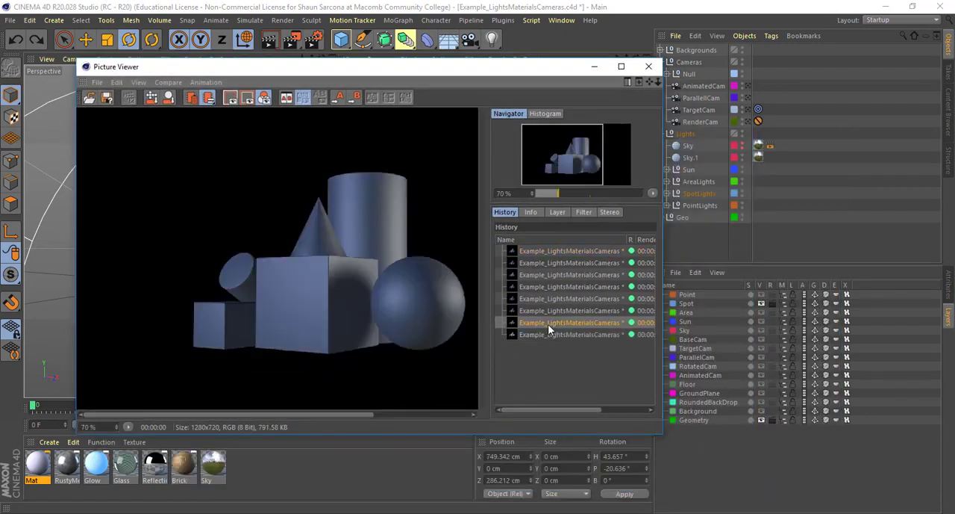
click(547, 335)
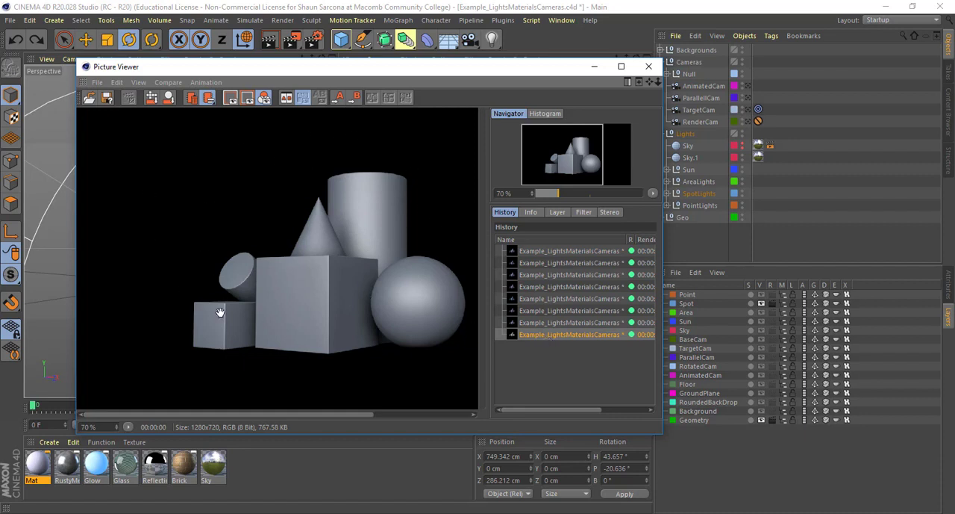
drag(379, 67, 322, 51)
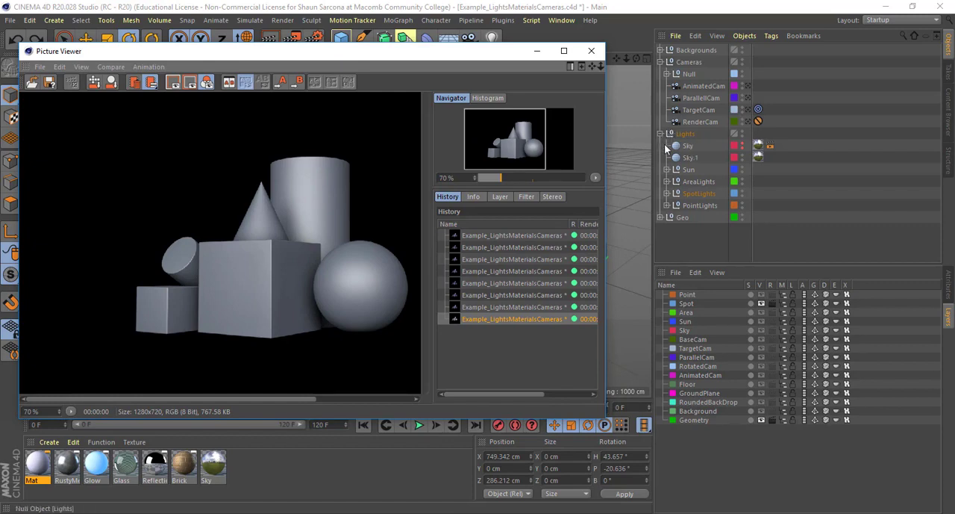
- Expand the SpotLights group, review the general attributes of Light.4, and show its detail settings
click(668, 194)
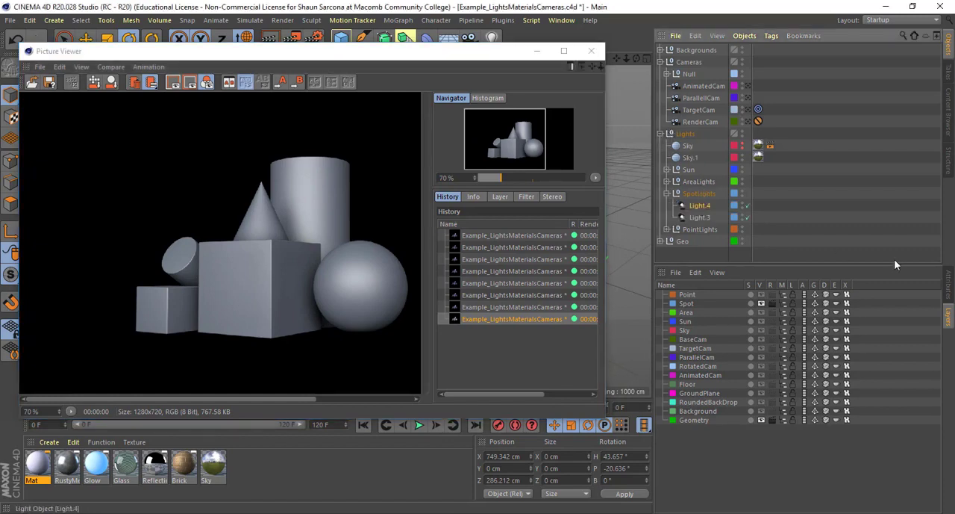
click(946, 289)
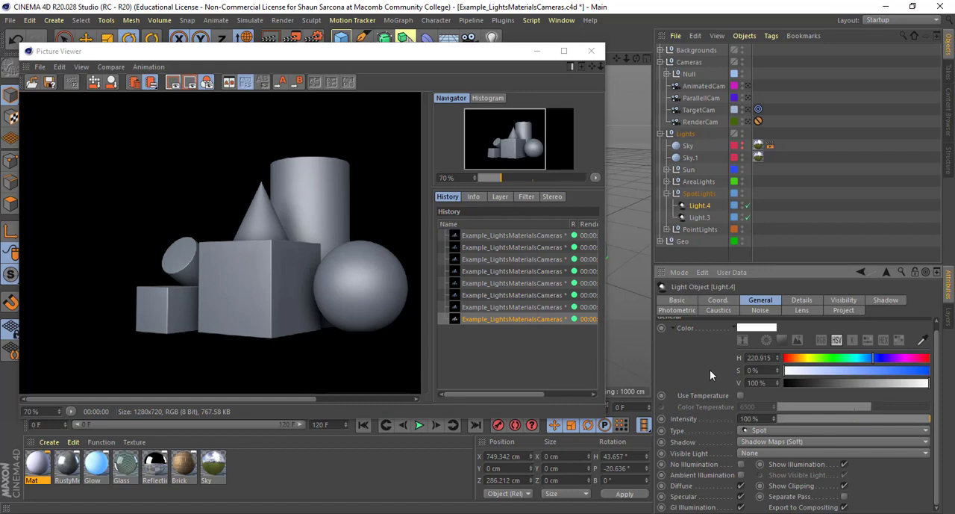
scroll(710, 377, up, 1)
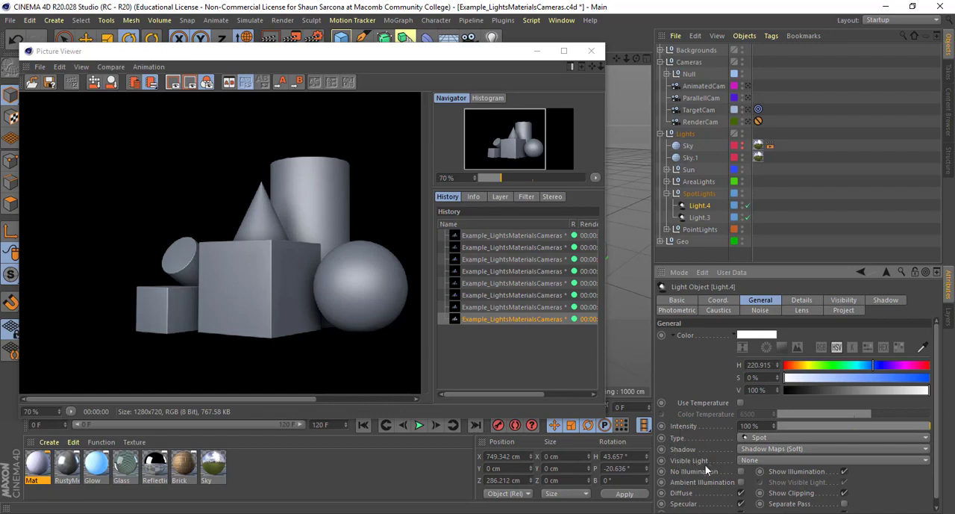
scroll(702, 470, down, 1)
click(802, 300)
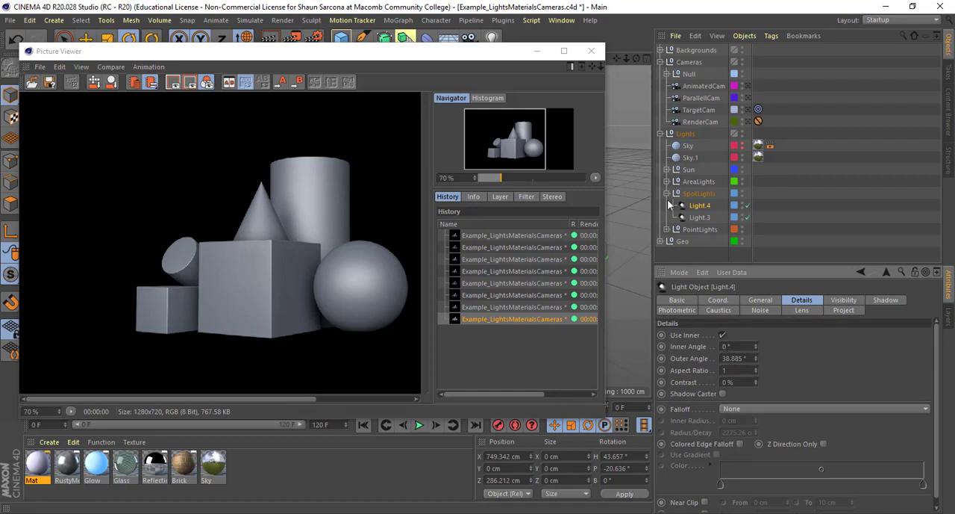
- Move the render window out of the way and set the outer angle of Light.4 to 42.885°
drag(414, 51, 0, 71)
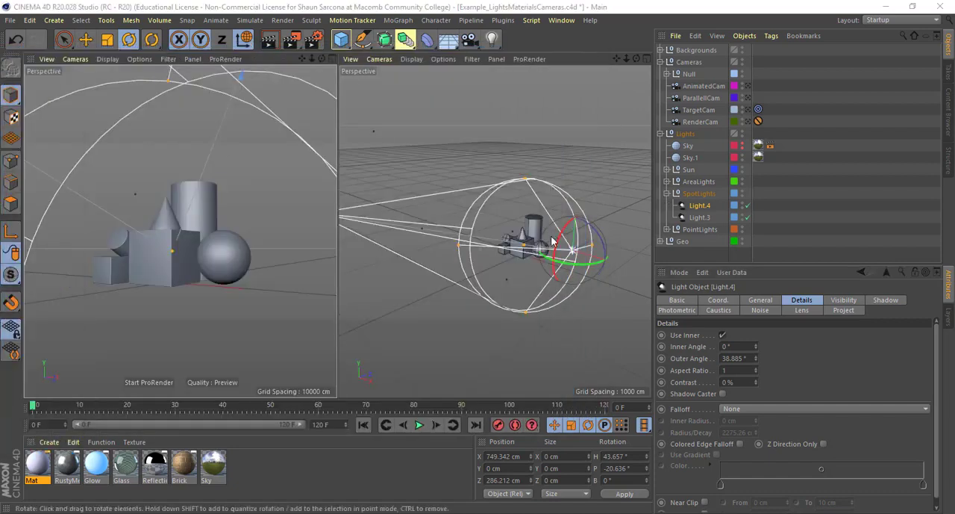
alt+drag(553, 241, 647, 332)
mouse_move(757, 352)
mouse_down()
mouse_move(757, 325)
mouse_move(757, 367)
mouse_move(756, 329)
mouse_move(755, 367)
mouse_move(756, 358)
mouse_up()
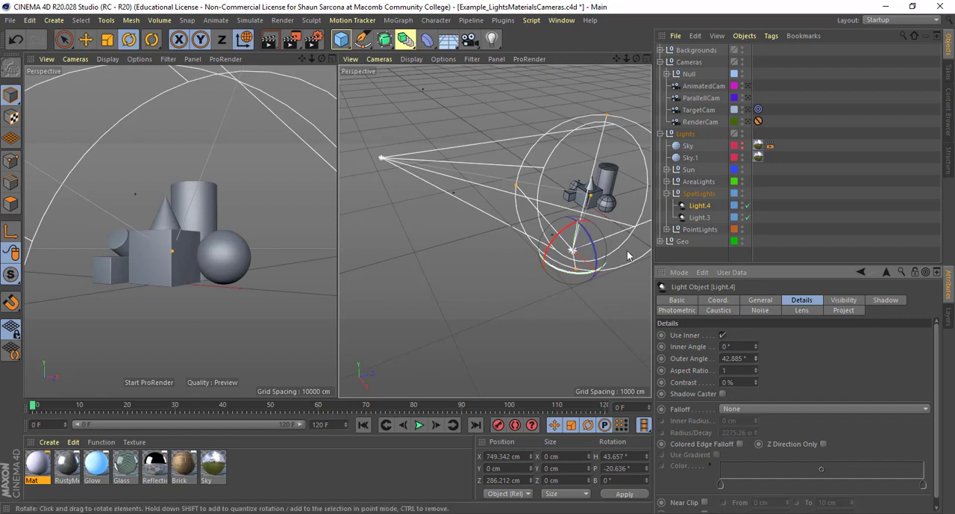
- Set the falloff of Light.4 to Inverse Square (Physically Accurate) and view its range around the shapes
alt+middle_drag(600, 257, 564, 254)
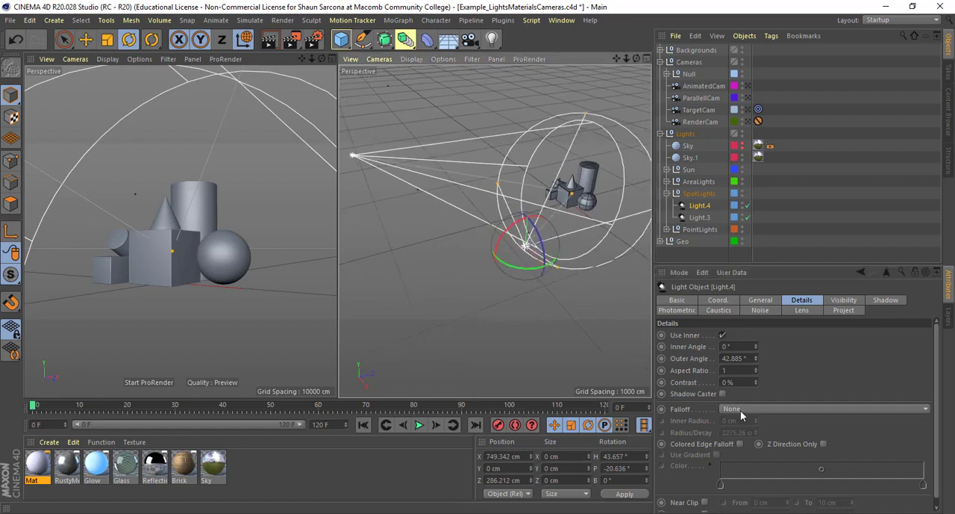
click(740, 409)
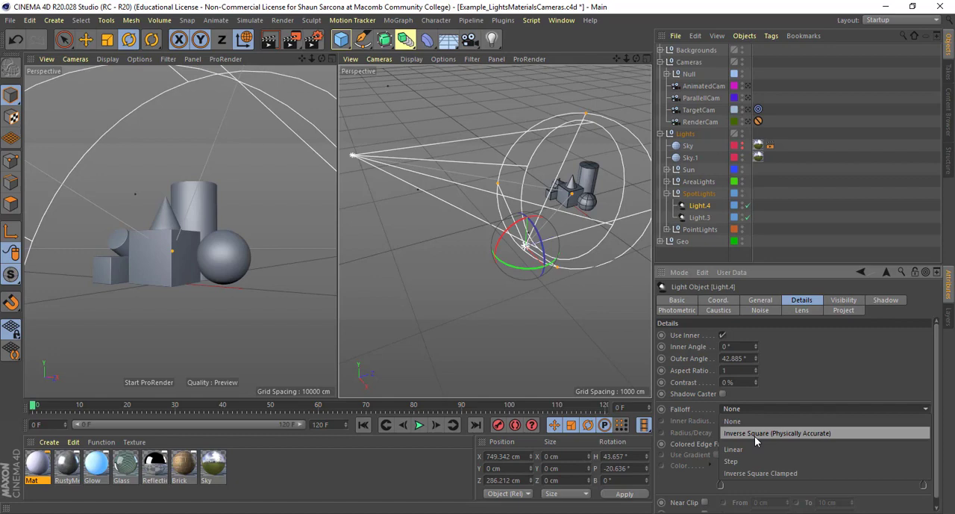
click(776, 433)
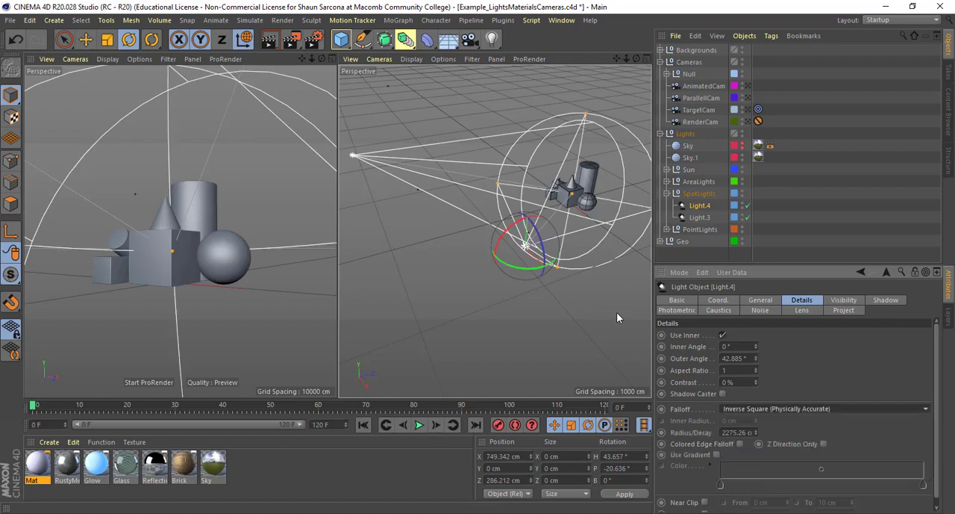
alt+drag(577, 305, 499, 256)
scroll(500, 256, down, 5)
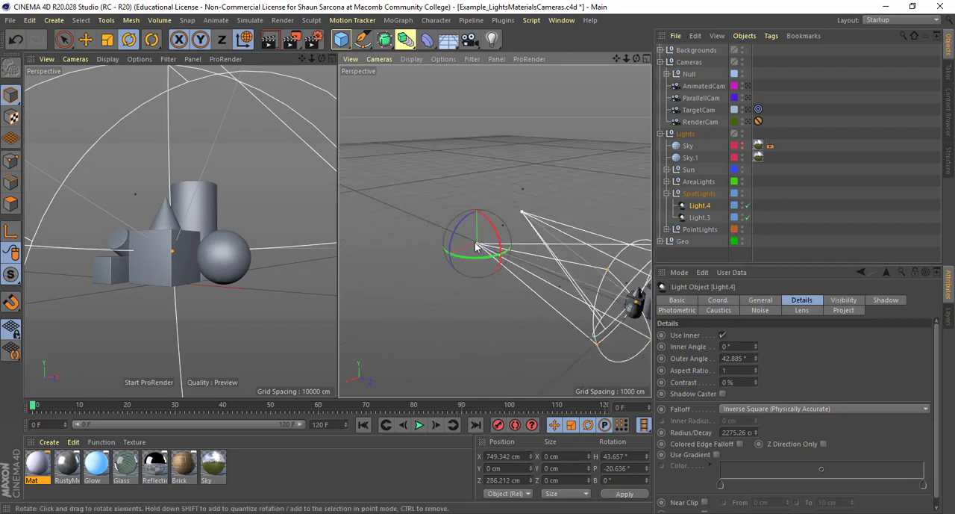
- Disable the second spot light, Light.3, so only Light.4 illuminates the shapes
alt+drag(537, 294, 504, 286)
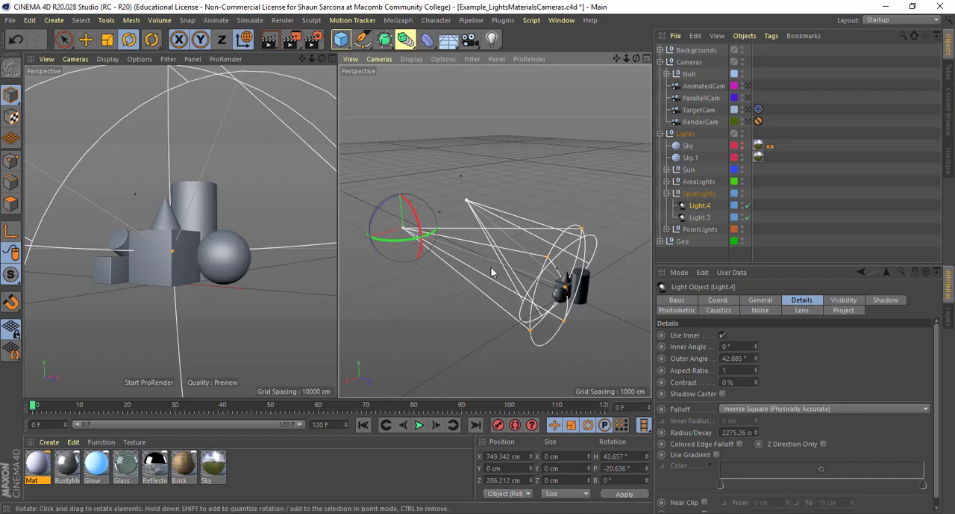
mouse_move(511, 287)
alt+mouse_down()
mouse_move(566, 297)
mouse_move(526, 259)
mouse_move(524, 276)
alt+mouse_up()
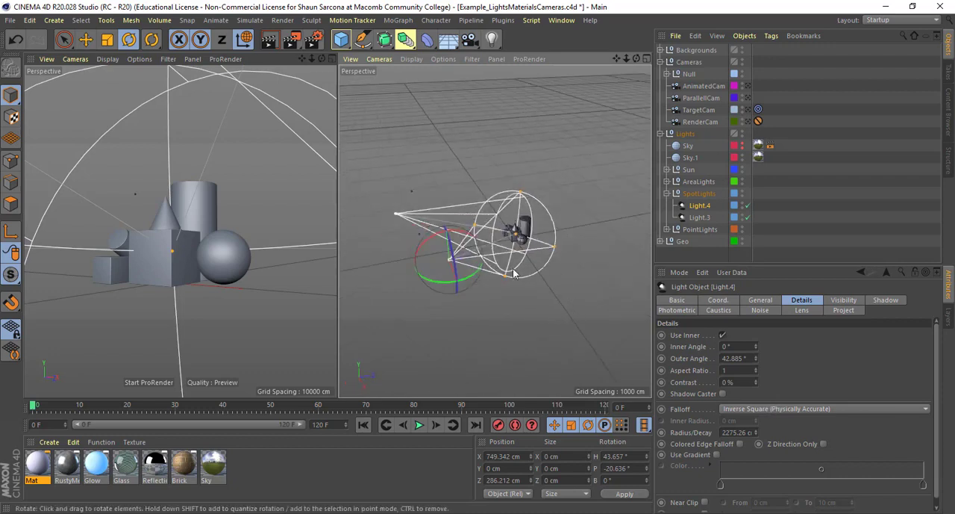
click(748, 216)
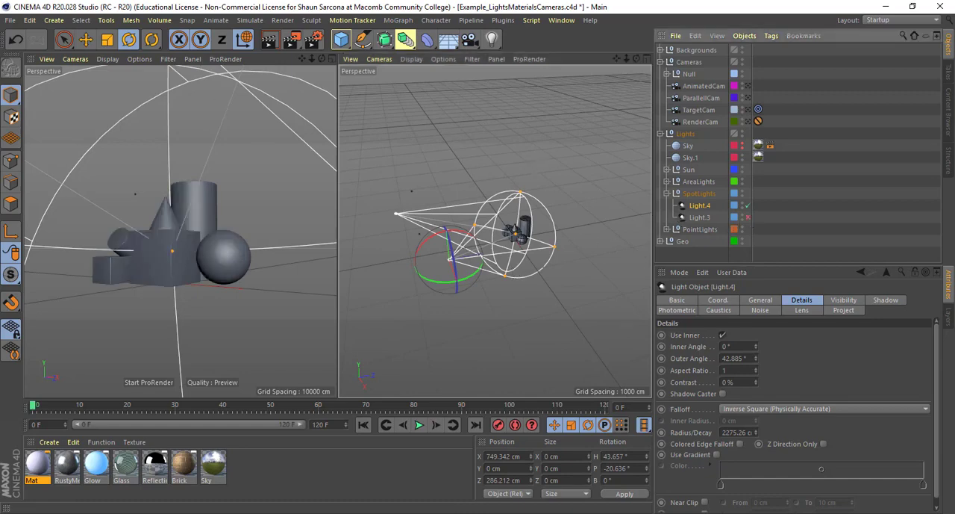
- Render the shapes lit only by Light.4, and render them again with its intensity at 179 % and at 137 %
drag(0, 72, 503, 62)
key(shift+r)
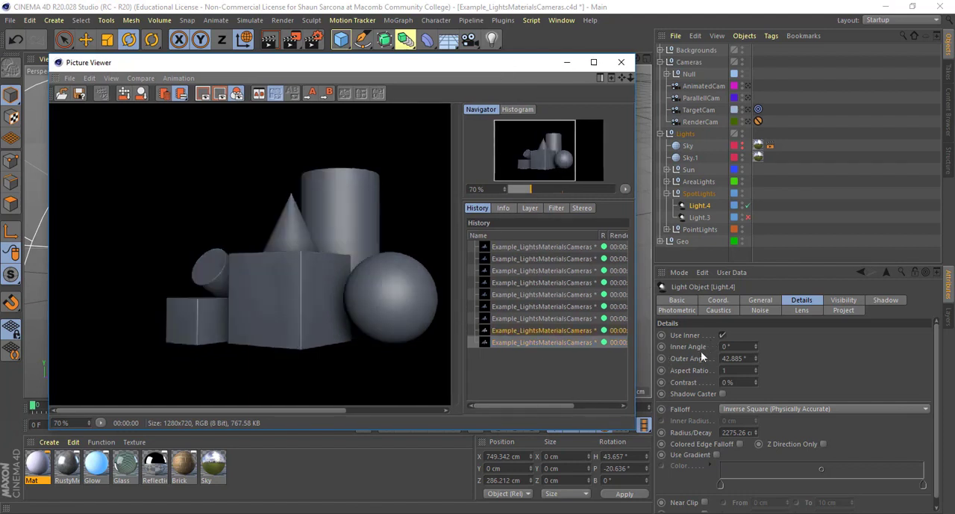
click(755, 301)
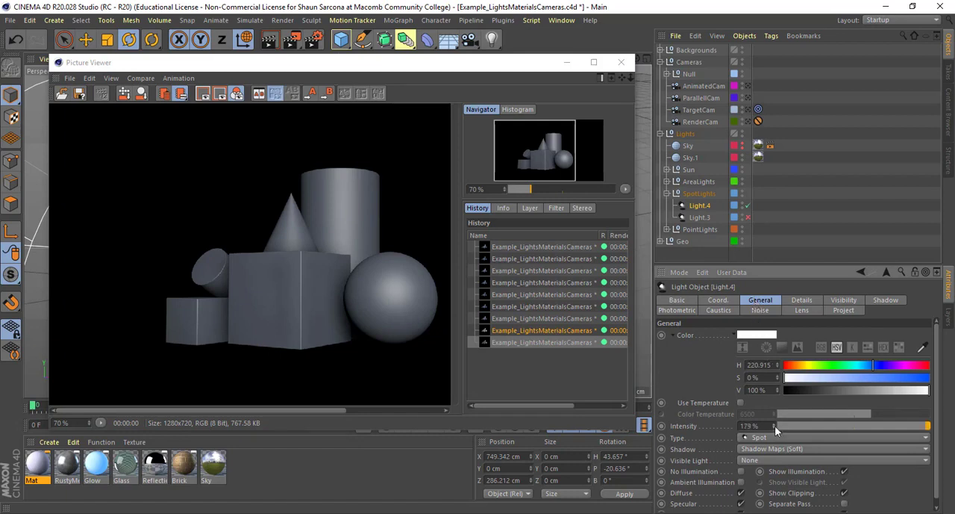
key(shift+r)
drag(773, 425, 777, 430)
key(shift+r)
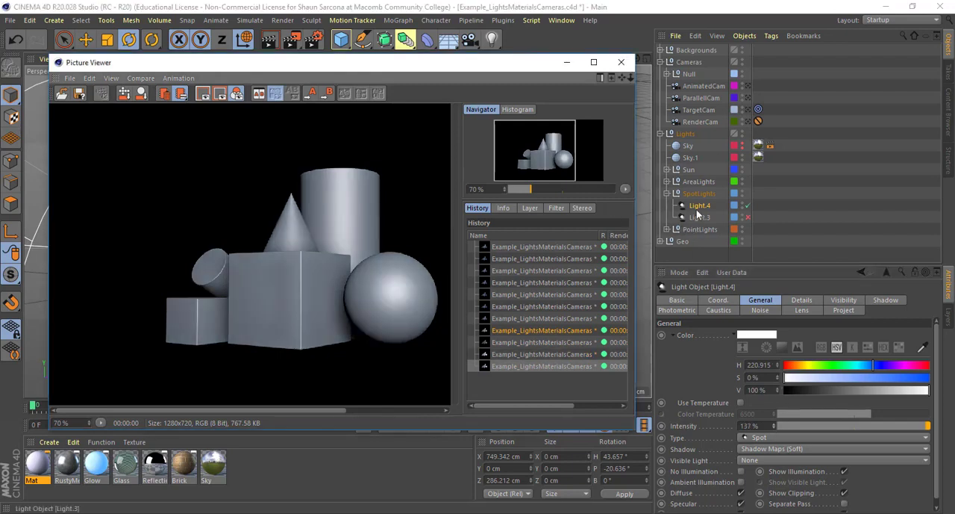
- Set the falloff of Light.4 to None and render the shapes again
click(794, 300)
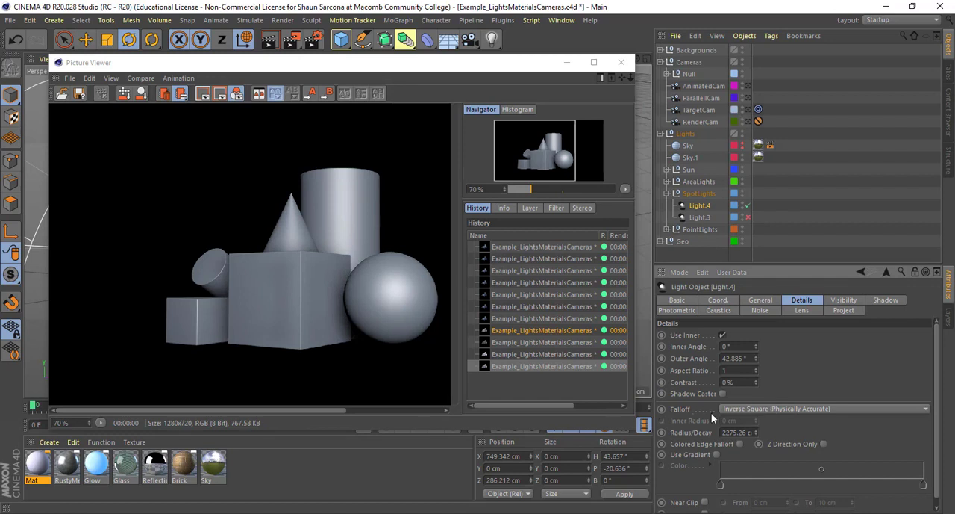
click(788, 411)
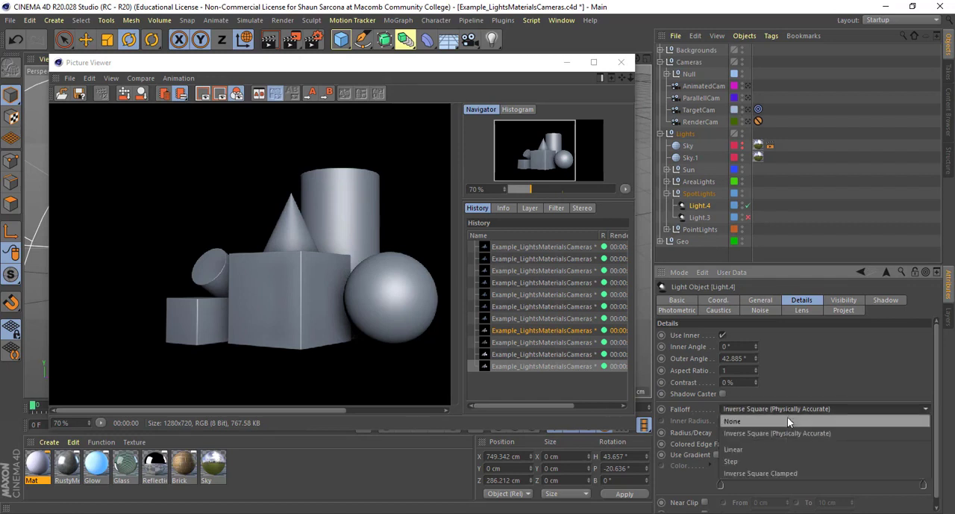
click(788, 419)
key(shift+r)
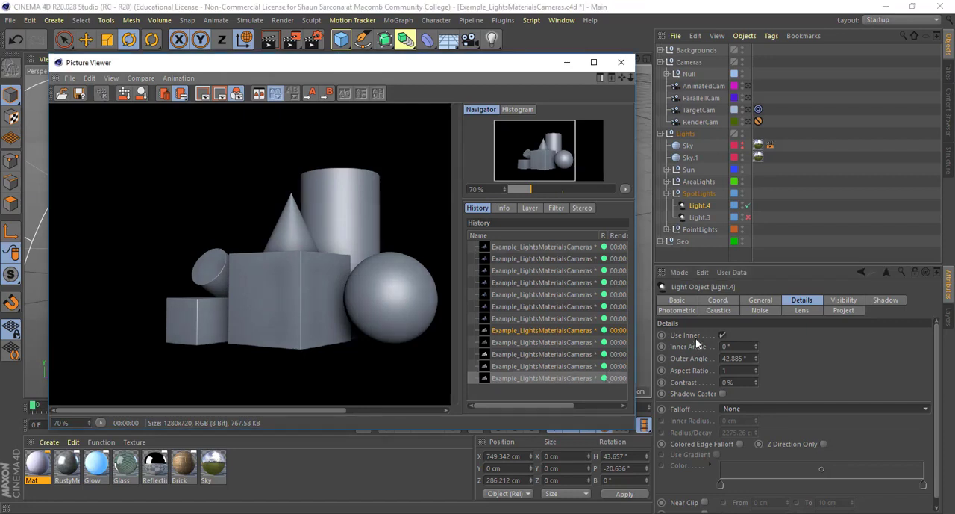
click(796, 427)
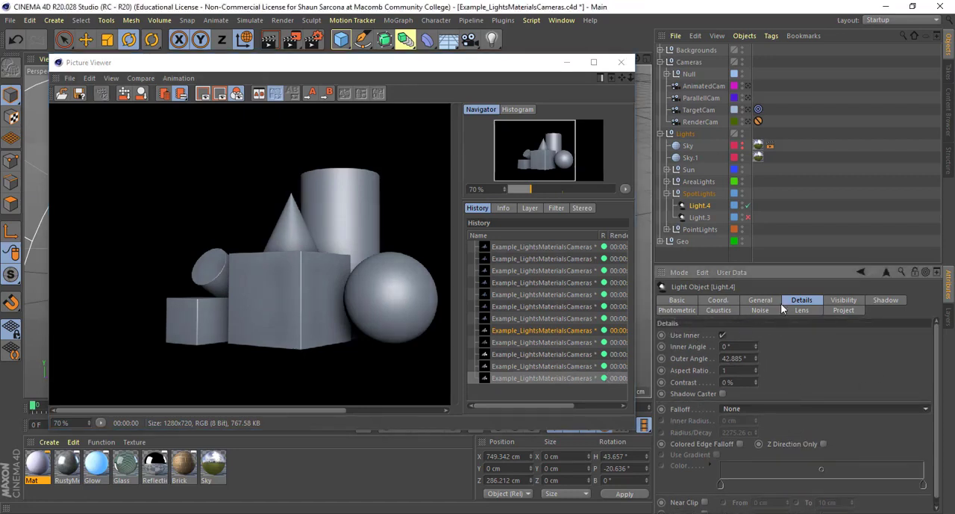
- Review the visibility, shadow, noise, project, coordinate and general settings of Light.4
click(844, 301)
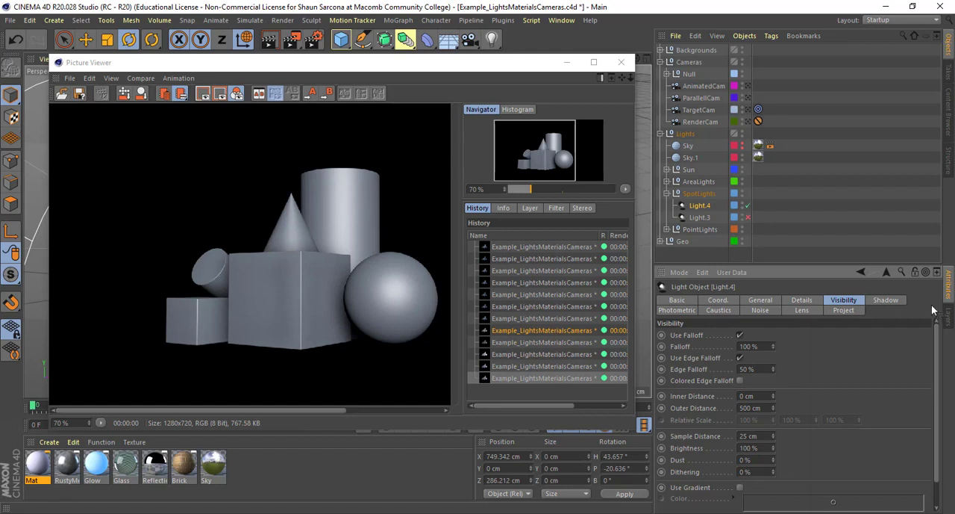
click(888, 300)
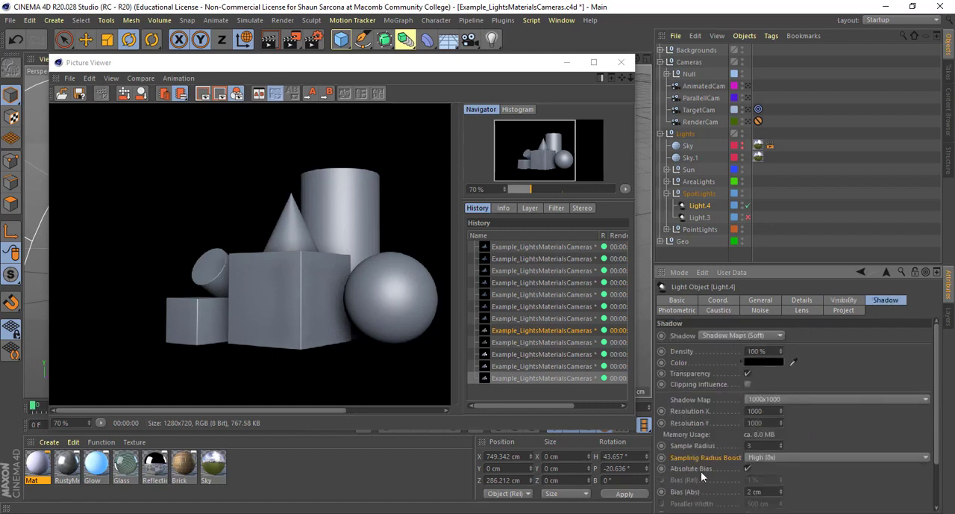
click(760, 311)
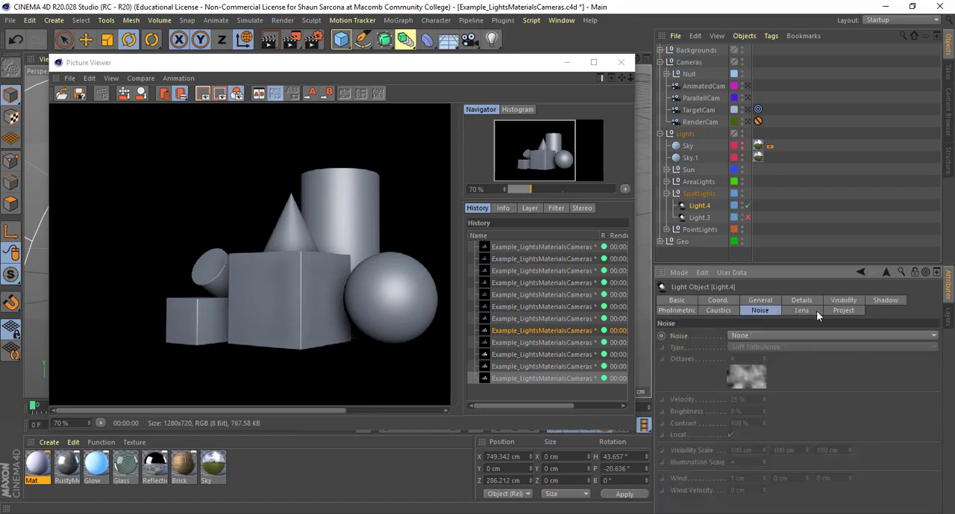
click(847, 311)
click(718, 300)
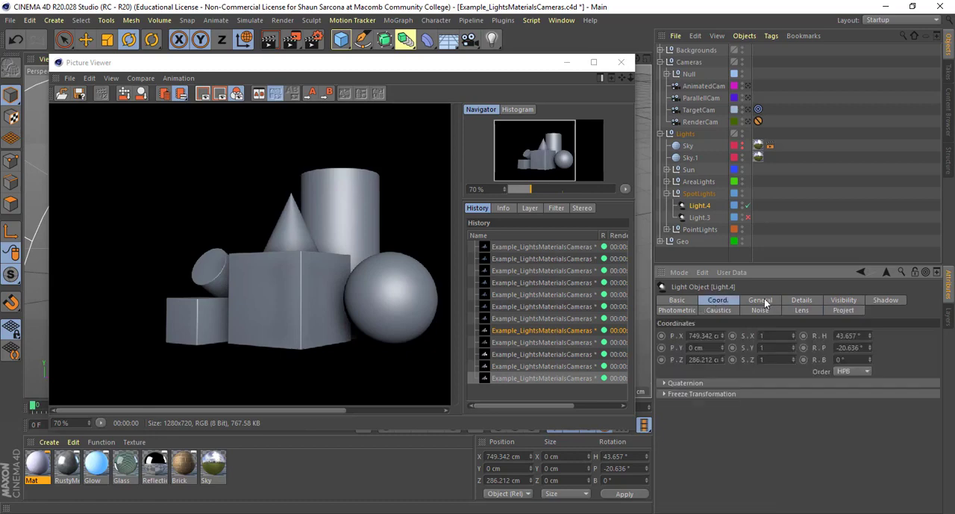
click(794, 300)
click(776, 301)
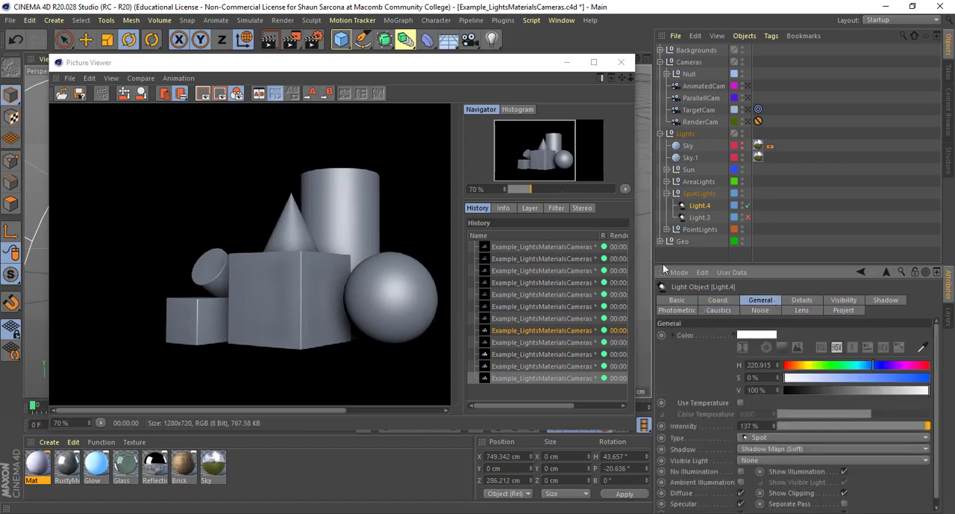
- Close the render window, collapse the SpotLights group, hide the Spot layer and enable the Area layer for viewport and render
click(628, 64)
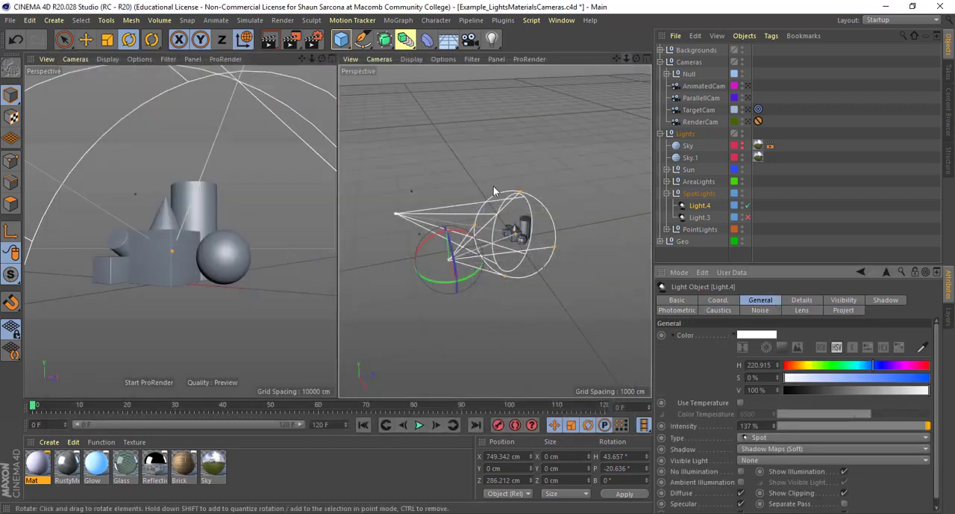
click(668, 195)
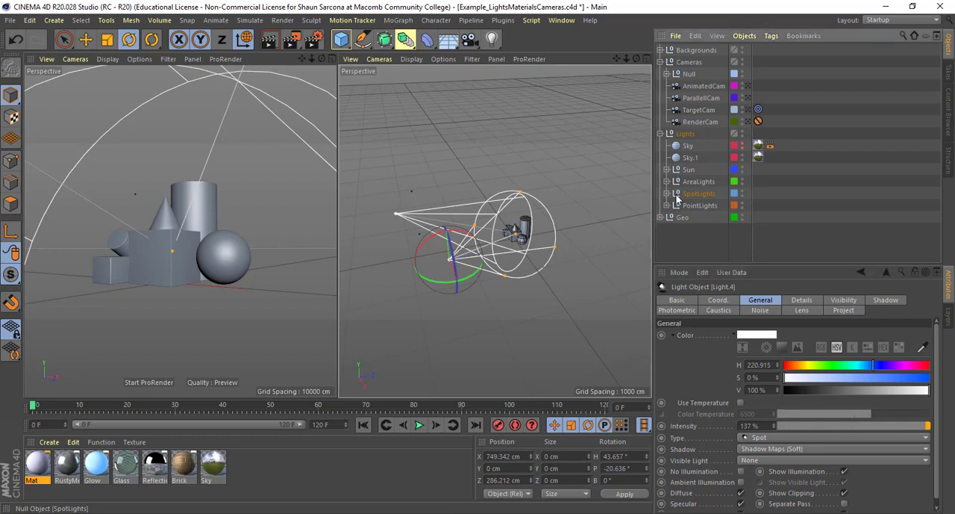
click(947, 314)
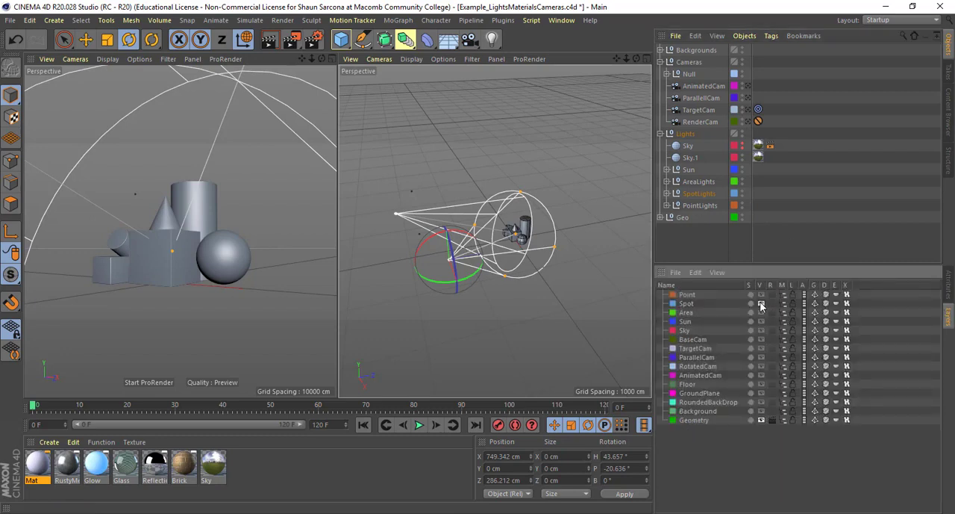
click(761, 303)
click(761, 312)
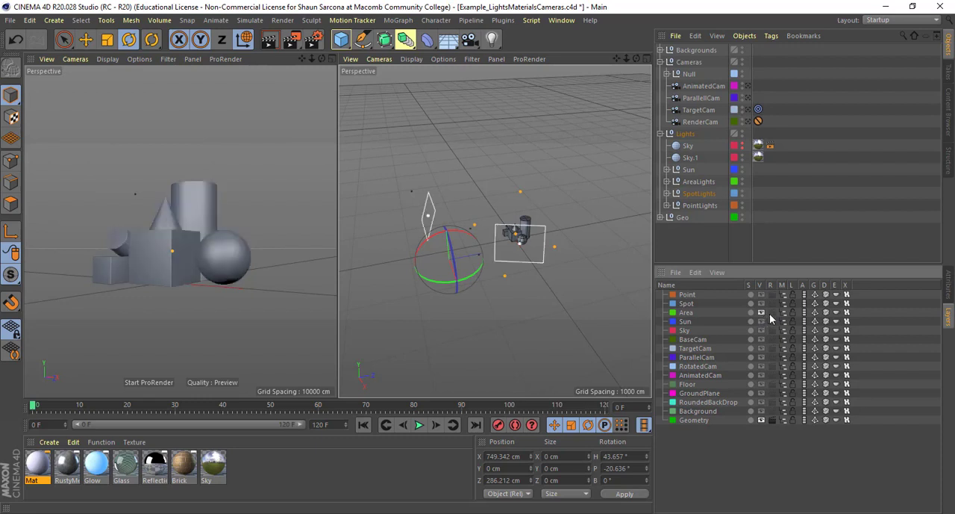
click(771, 312)
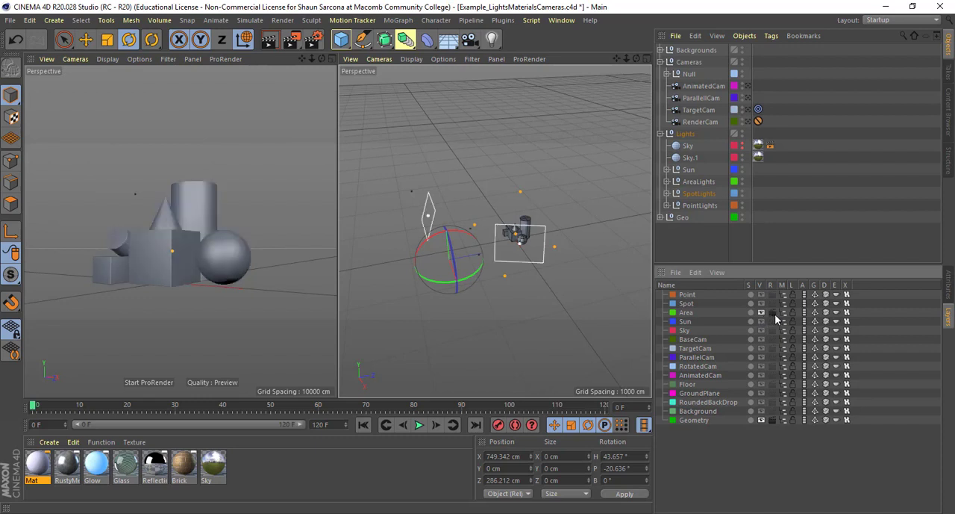
- Expand the AreaLights group, select Light.1 and examine how the two area lights are placed around the shapes
click(666, 181)
click(699, 193)
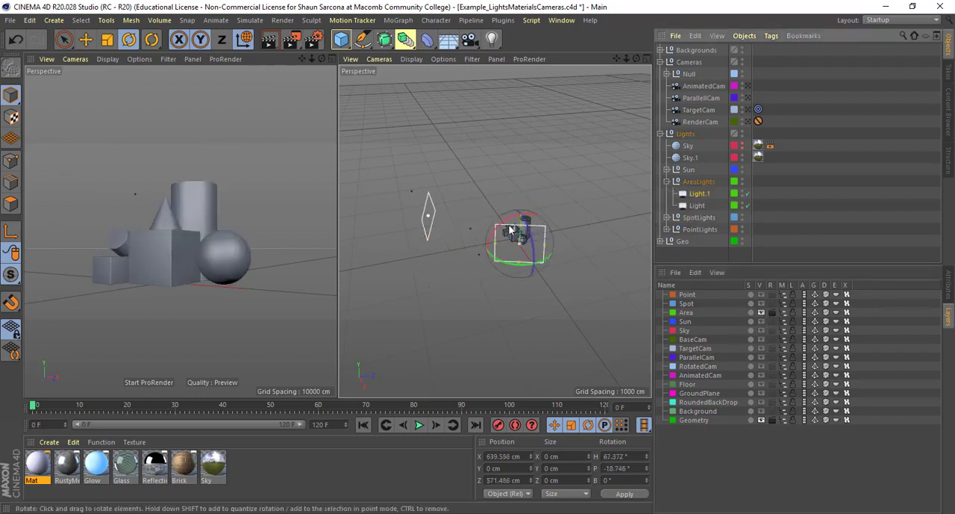
alt+drag(509, 225, 454, 214)
alt+right_drag(454, 214, 496, 224)
alt+drag(497, 224, 522, 176)
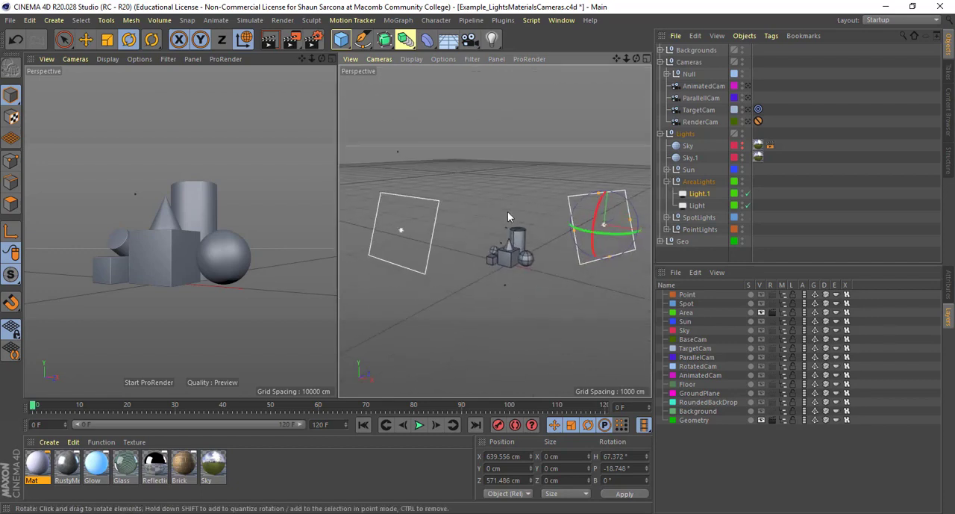
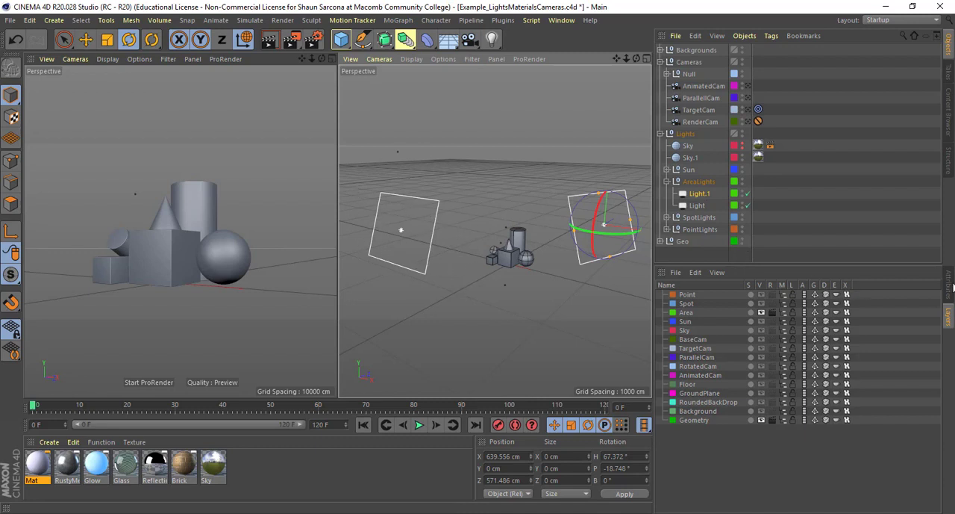
- Review the general and detail settings of the area light Light.1, trying an outer radius change and undoing it
click(951, 287)
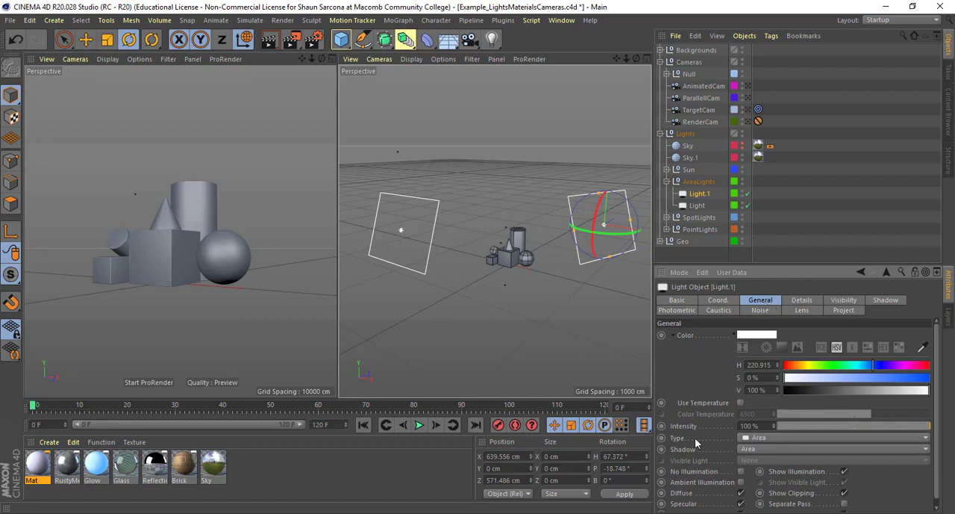
scroll(698, 444, down, 2)
scroll(826, 449, up, 2)
click(795, 301)
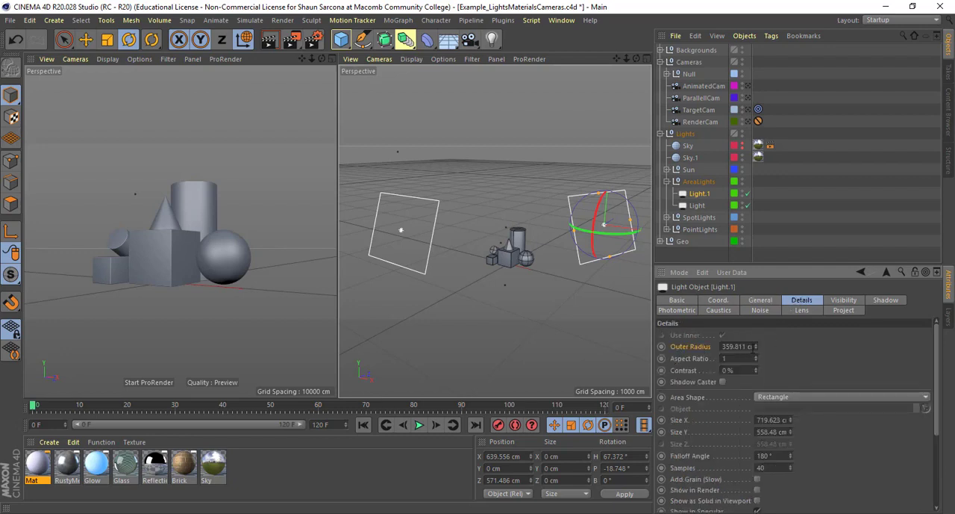
mouse_move(754, 347)
mouse_down()
mouse_move(754, 336)
mouse_move(756, 348)
mouse_up()
key(ctrl+z)
- Try the Disc and Line area shapes on Light.1 and restore the Rectangle shape
click(784, 400)
click(783, 410)
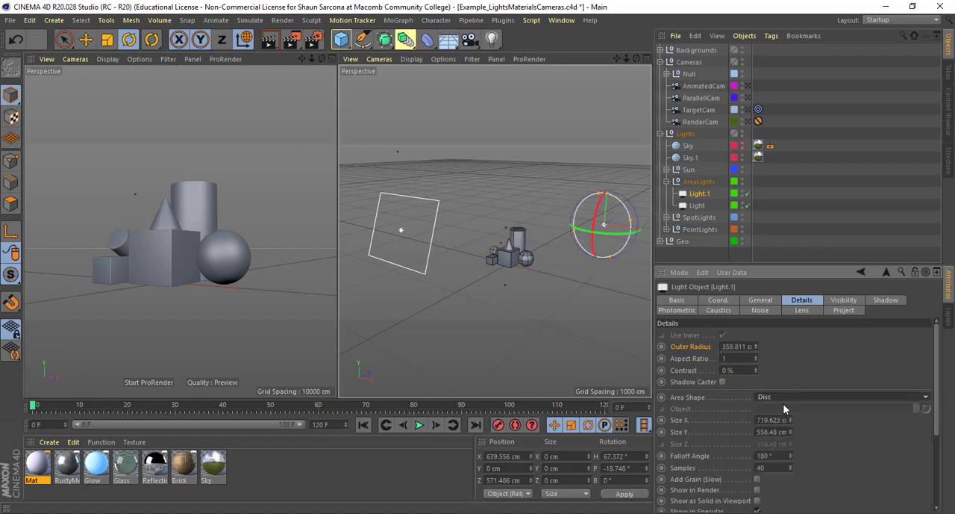
click(783, 399)
click(785, 419)
click(789, 399)
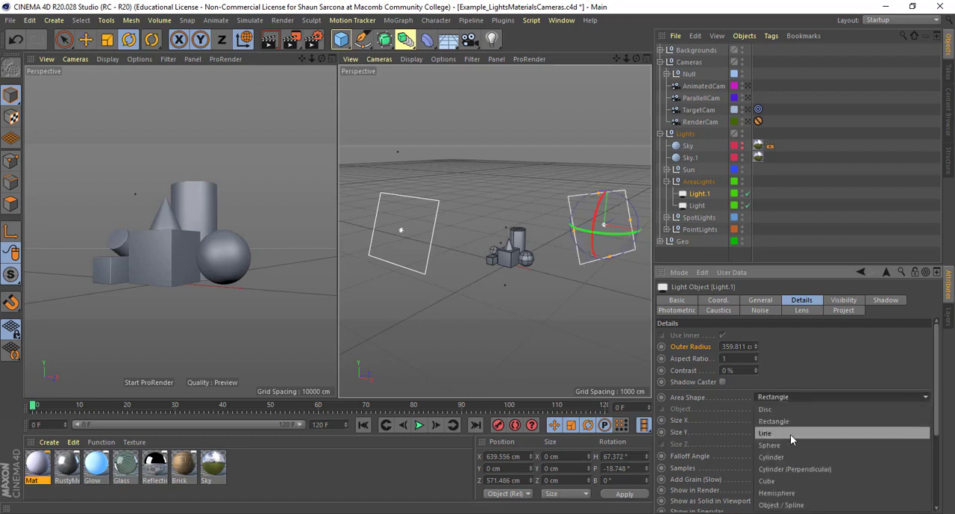
click(790, 433)
click(792, 396)
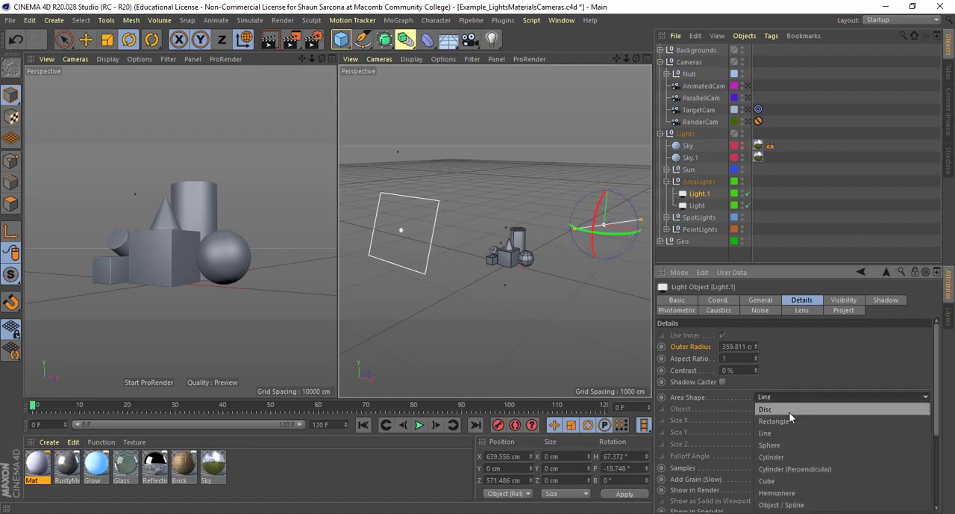
click(789, 420)
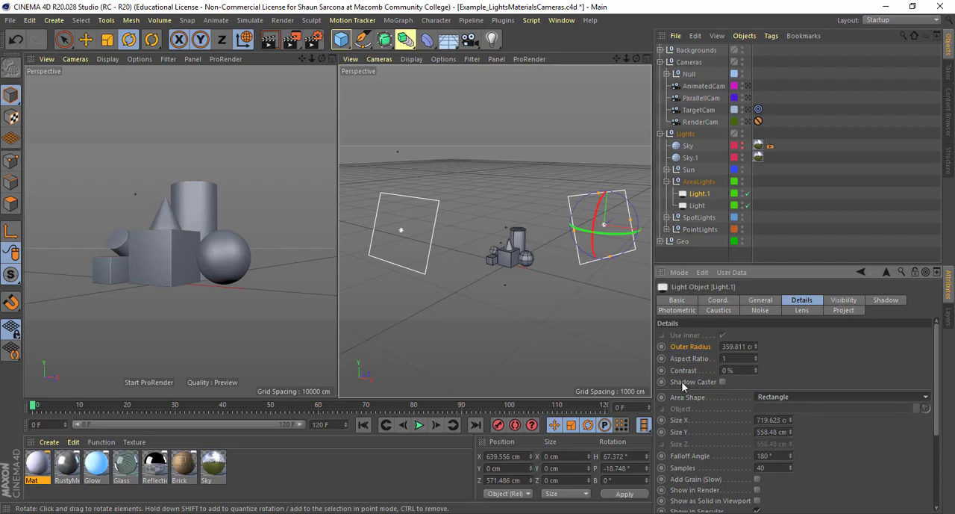
- Try the Object / Spline area shape on Light.1 and return it to Rectangle
click(777, 396)
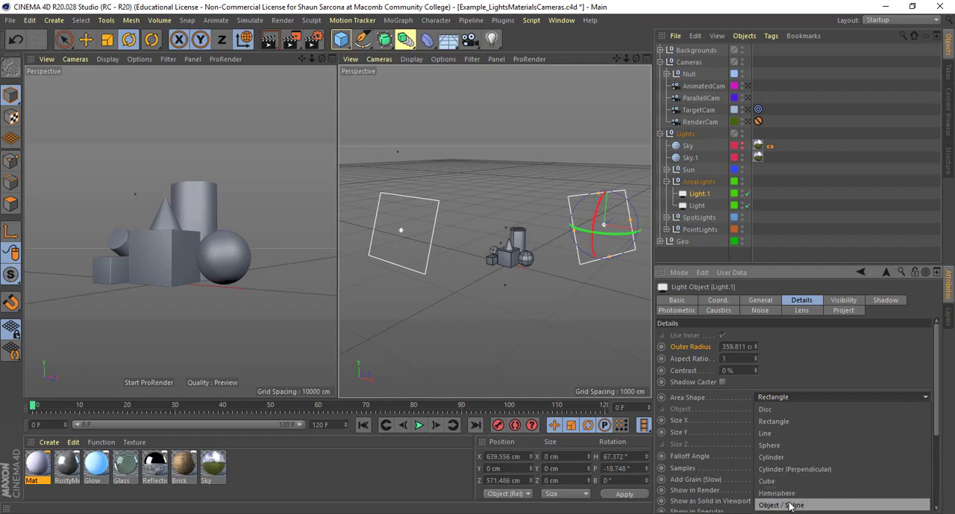
click(793, 505)
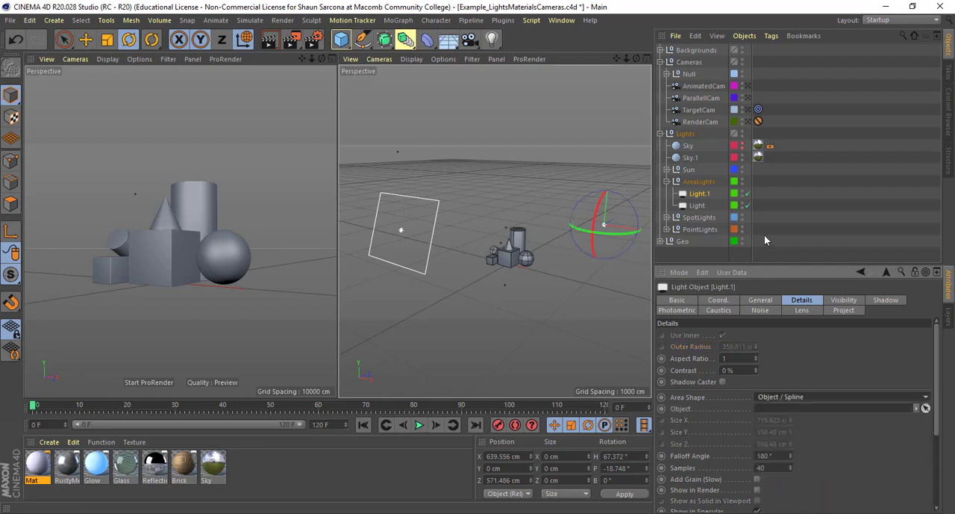
click(783, 398)
click(786, 420)
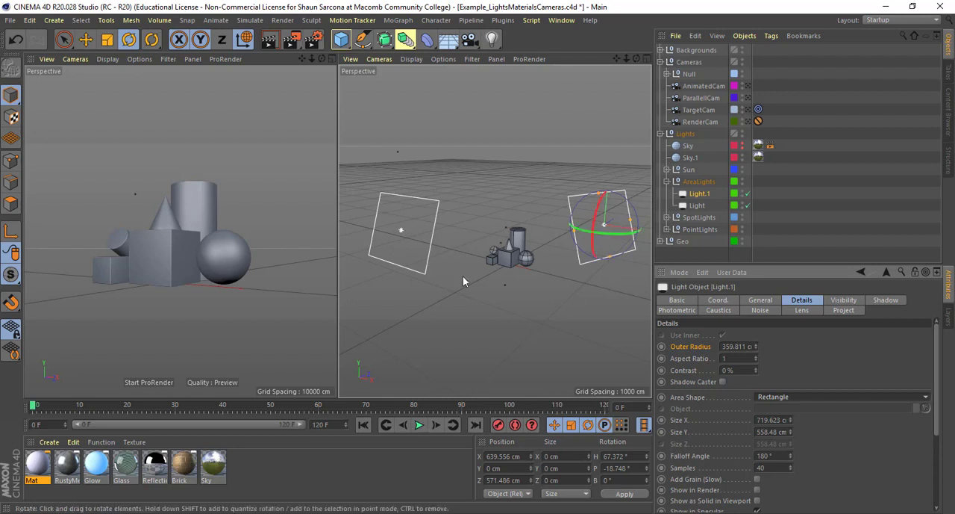
- Keep the shadow type of Light.1 at Area and render the shapes under the area lights
click(885, 301)
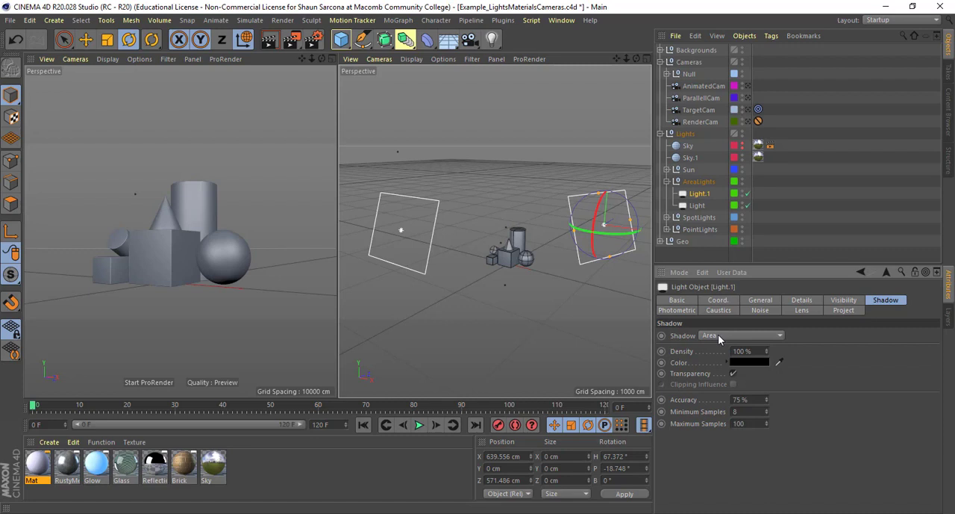
click(719, 337)
click(723, 384)
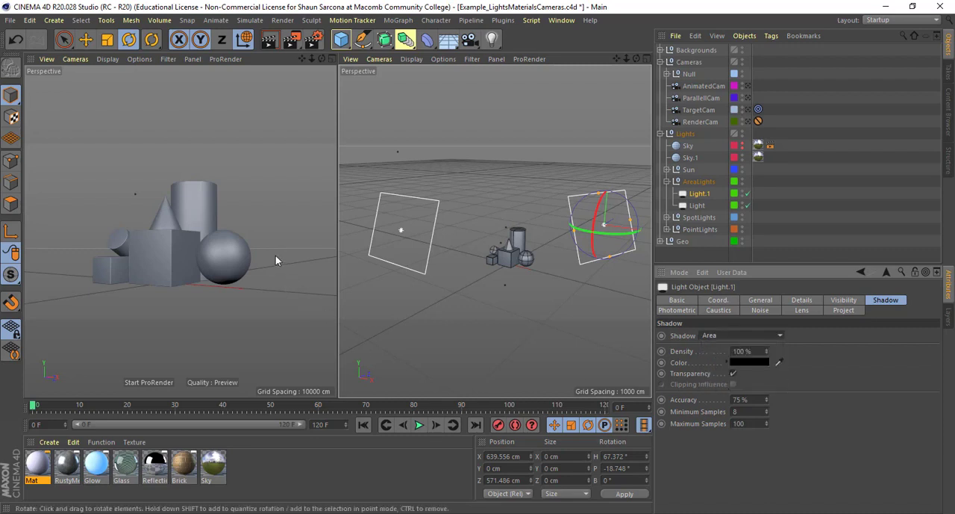
key(shift+r)
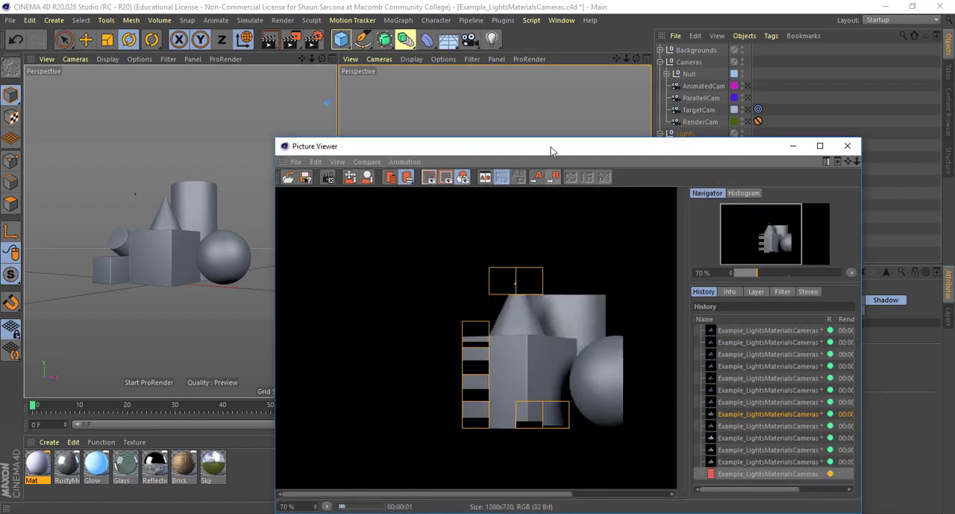
drag(551, 152, 386, 106)
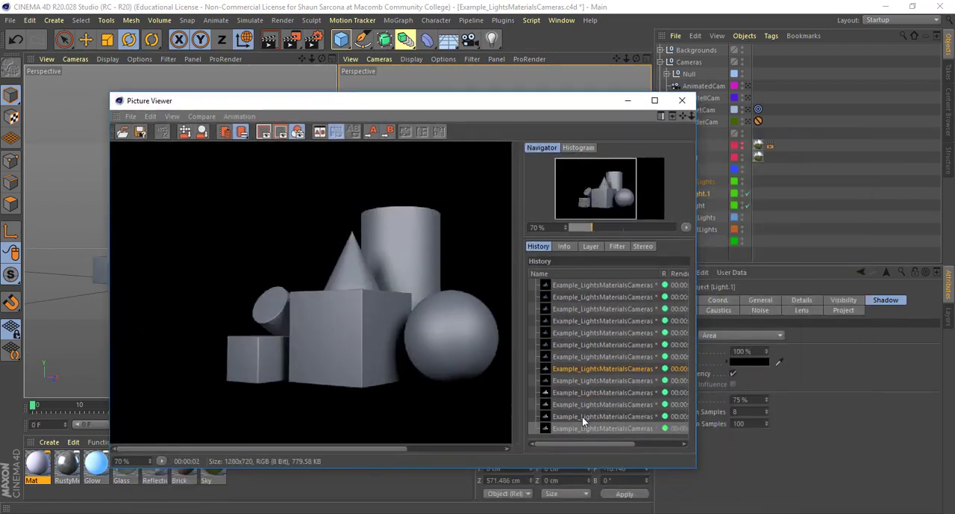
- Compare the new area light render with the previous render in the history, viewing the whole image
click(583, 416)
click(583, 427)
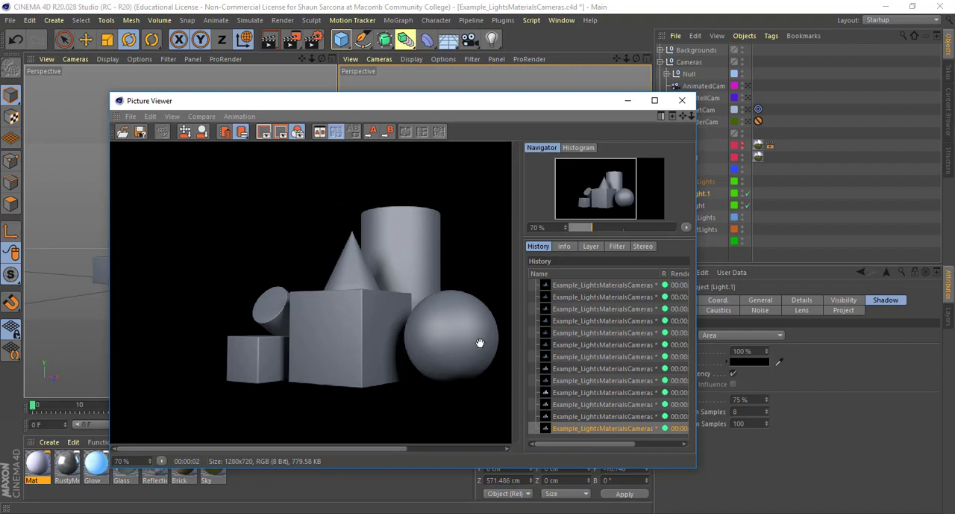
click(577, 416)
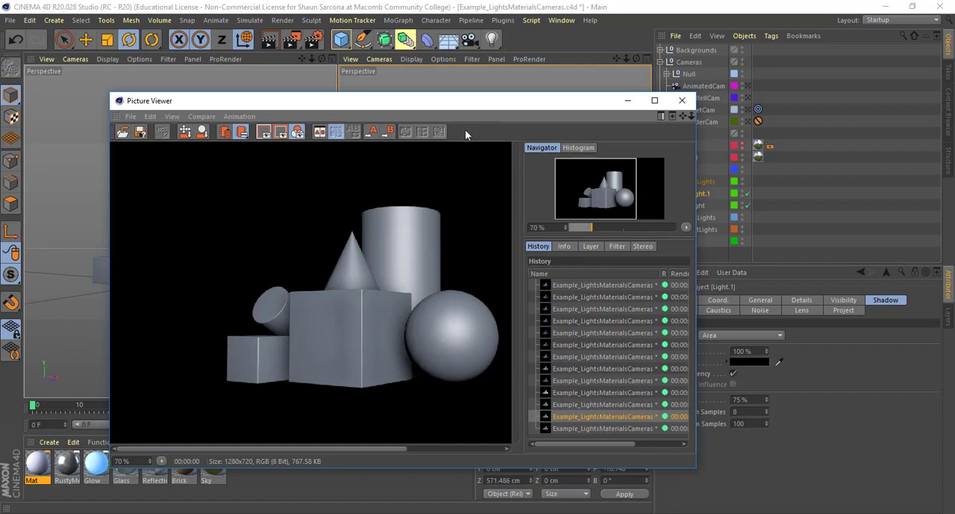
drag(478, 108, 423, 87)
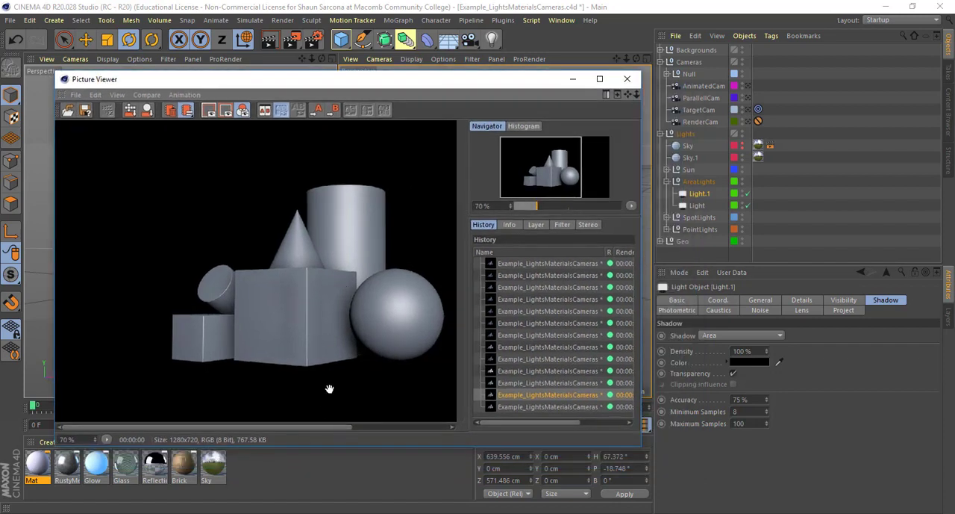
scroll(330, 388, down, 1)
scroll(333, 376, down, 1)
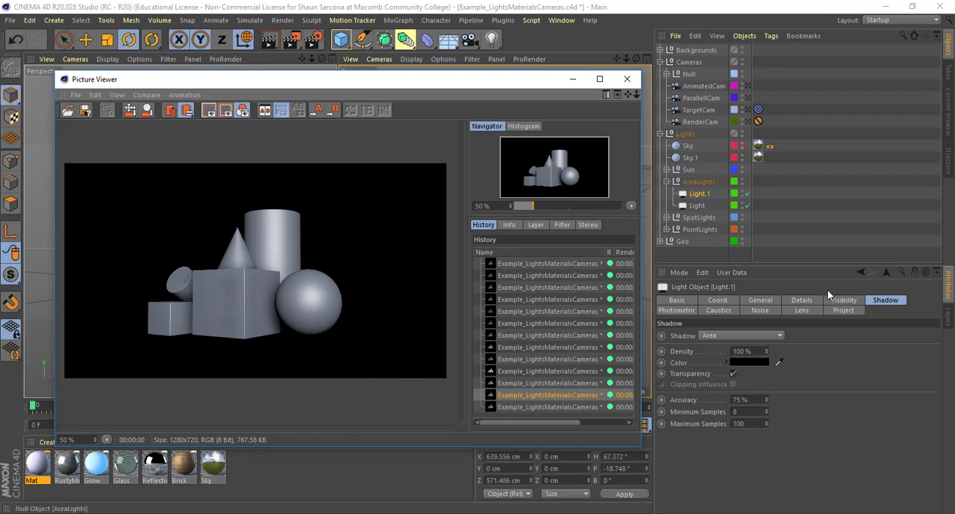
- Enable the Floor layer for viewport and render, and render the shapes again with the area lights
click(949, 317)
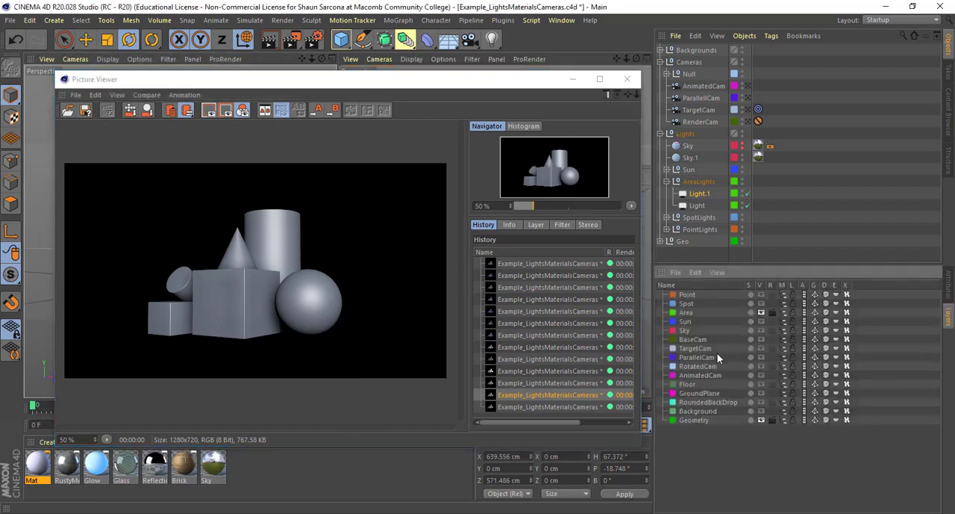
click(768, 381)
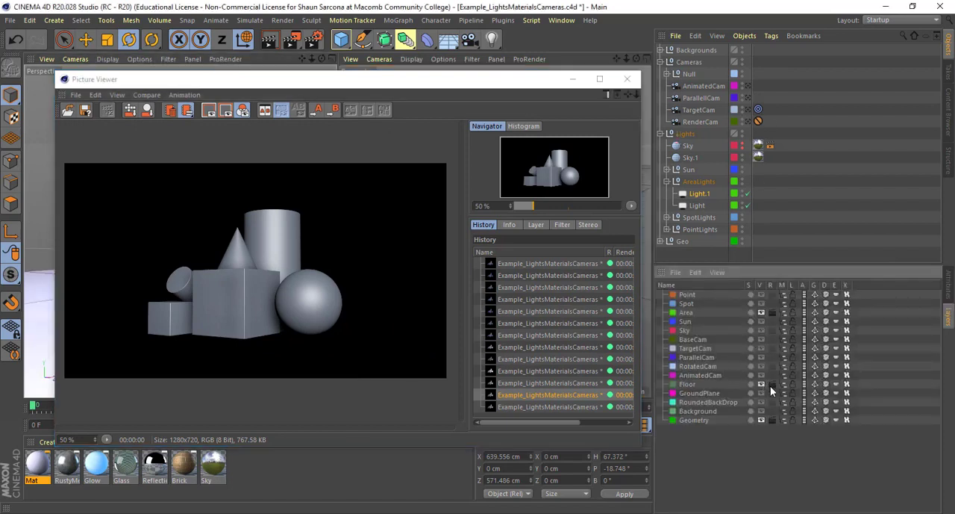
click(358, 252)
key(shift+r)
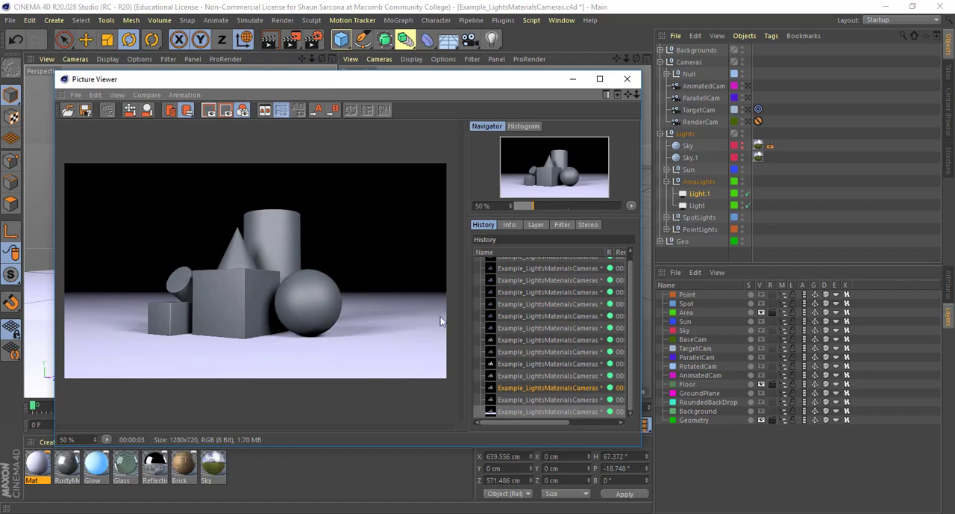
- Render the floor scene with the Spot layer in place of the Area layer, and again with only the Point layer's lights
click(772, 312)
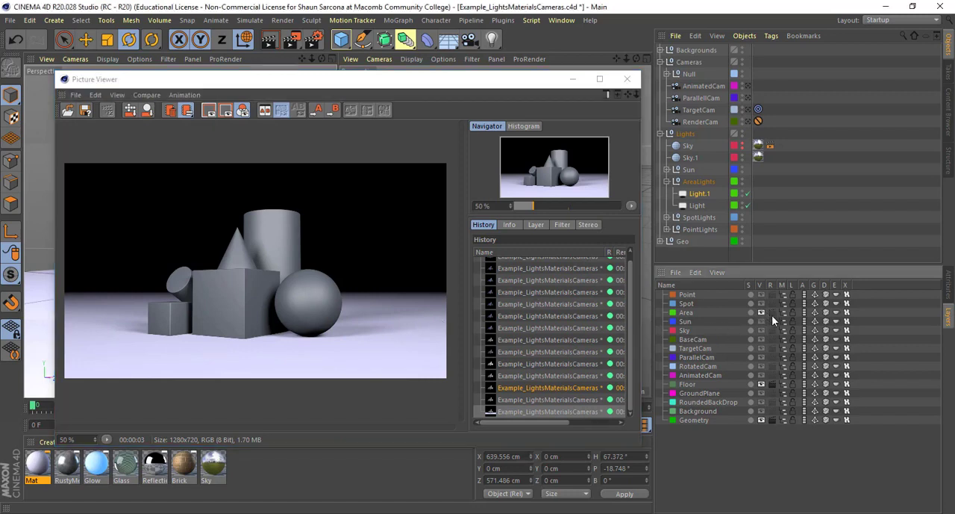
key(shift+r)
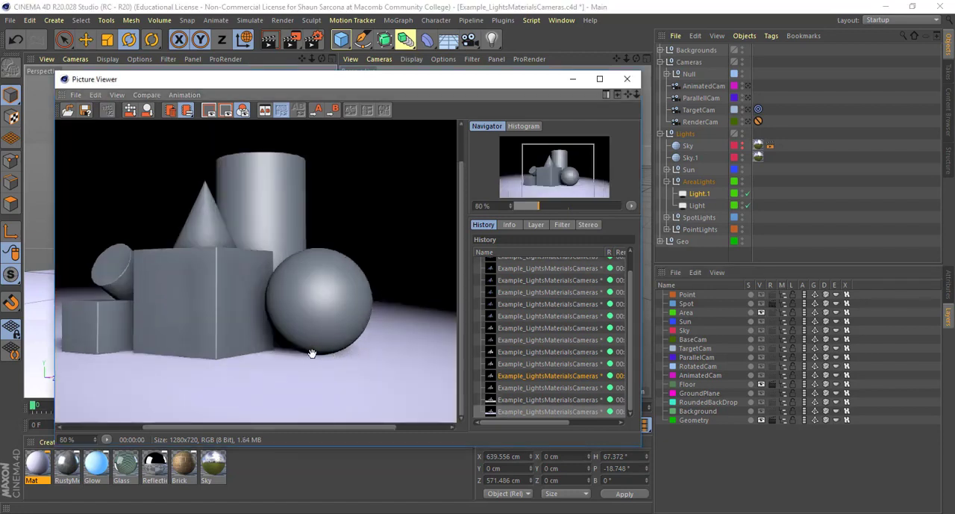
click(774, 304)
click(775, 296)
- Set the shadow of Light.1 in the PointLights group to Shadow Maps (Soft) and render the scene again
click(666, 229)
click(702, 254)
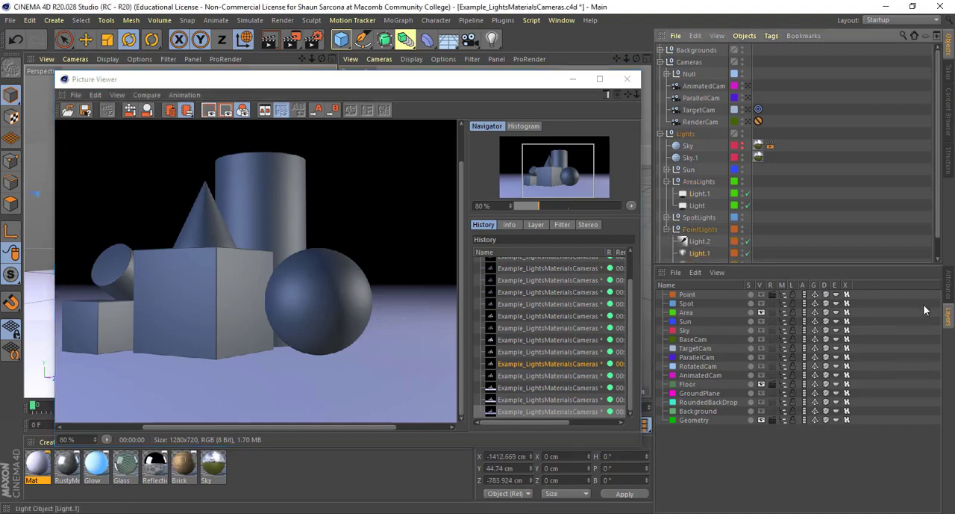
click(948, 295)
click(886, 300)
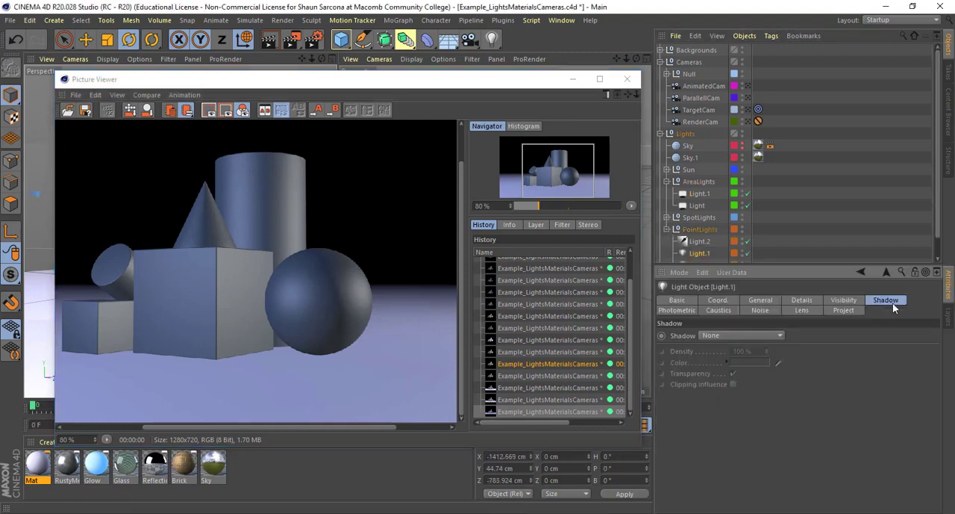
click(756, 334)
click(756, 360)
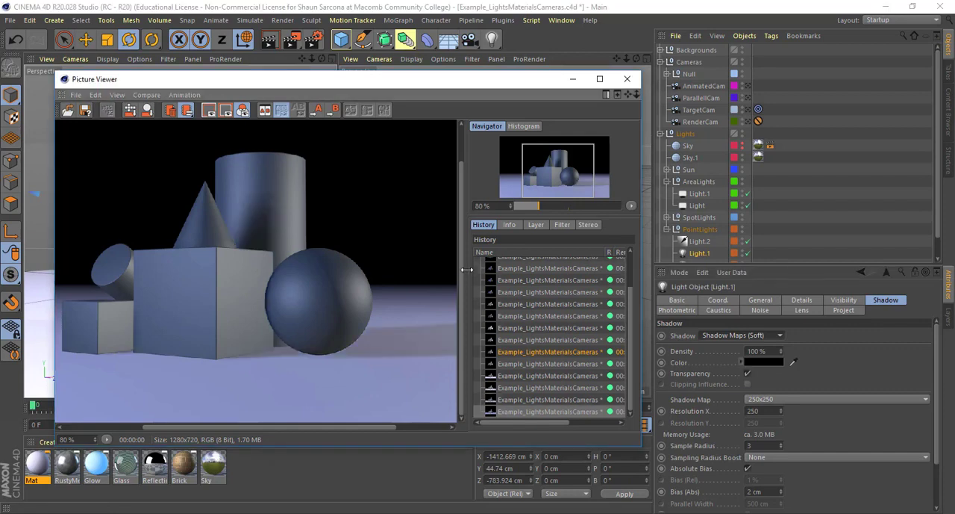
key(shift+r)
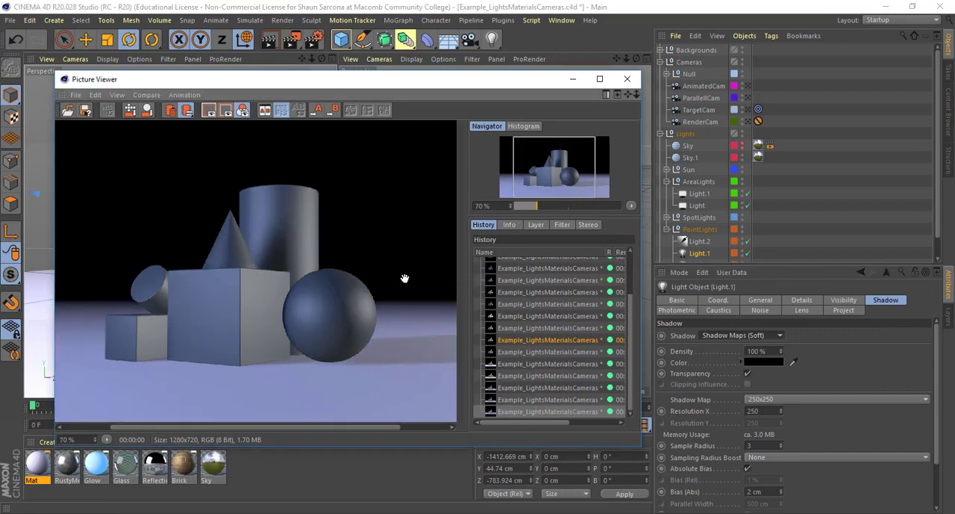
scroll(403, 278, down, 2)
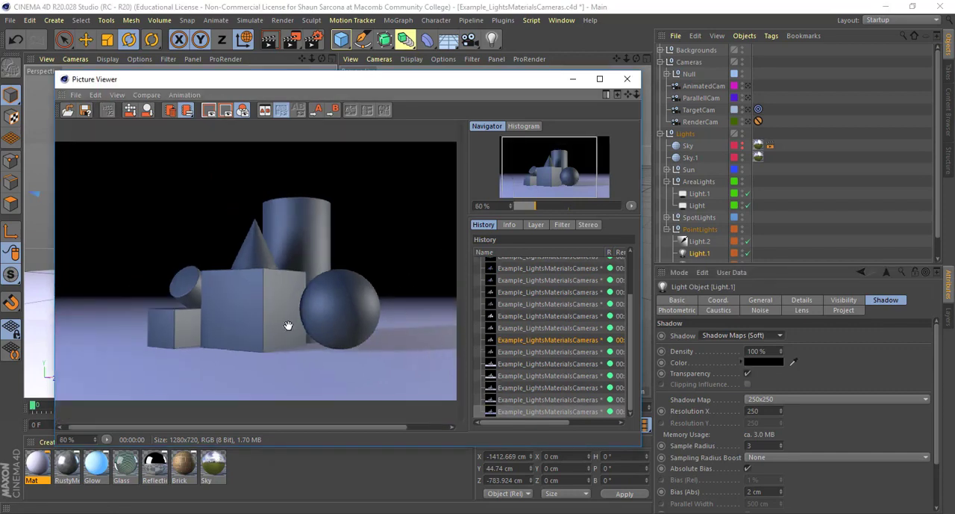
- Switch rendering from the Point layer back to the Area layer, render the scene and inspect the soft shadows around the shapes
click(951, 314)
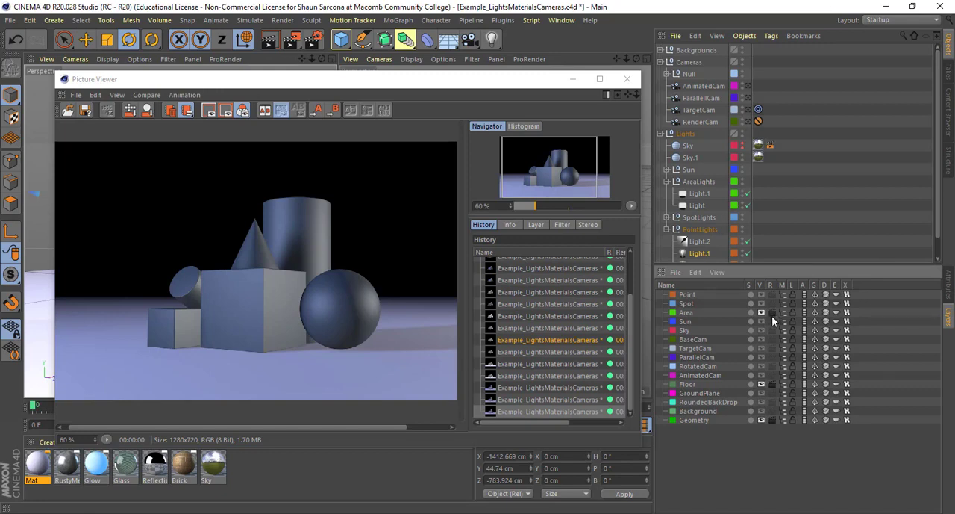
key(shift+r)
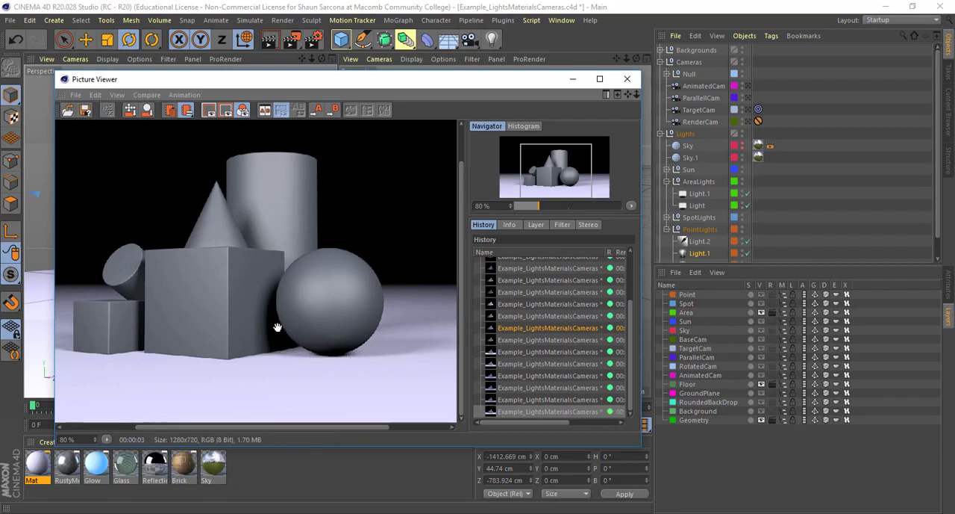
mouse_move(248, 362)
mouse_down()
mouse_move(322, 378)
mouse_move(234, 366)
mouse_up()
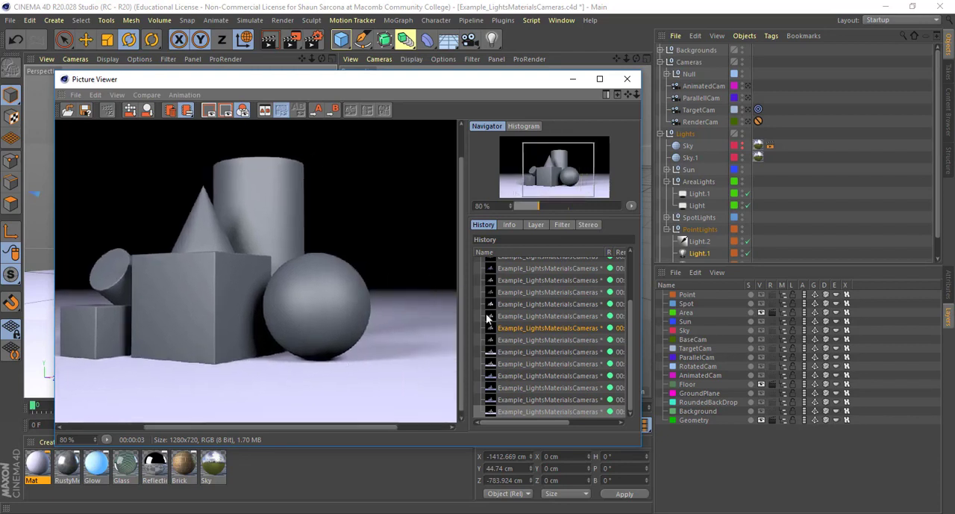
scroll(336, 251, down, 1)
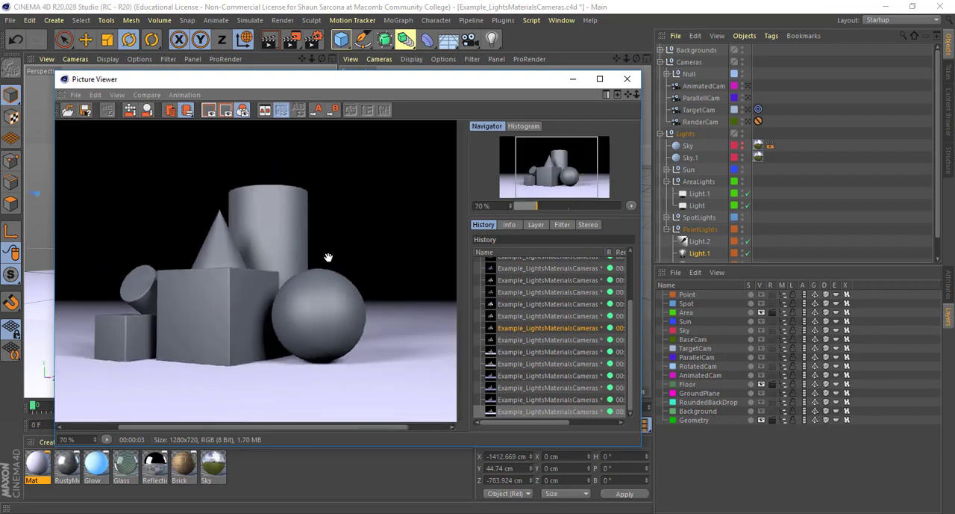
scroll(328, 262, down, 2)
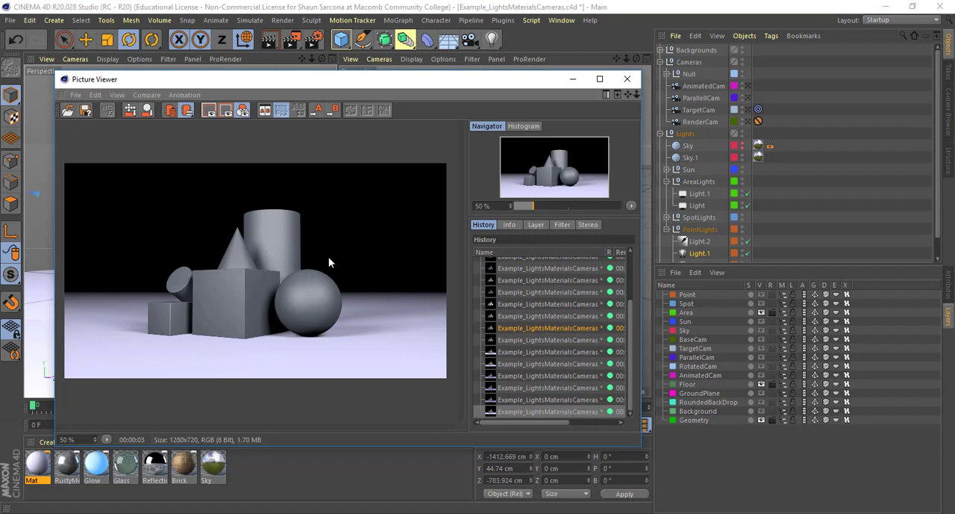
- Close the render window, adjust the view of the area lights and render the scene again
click(627, 79)
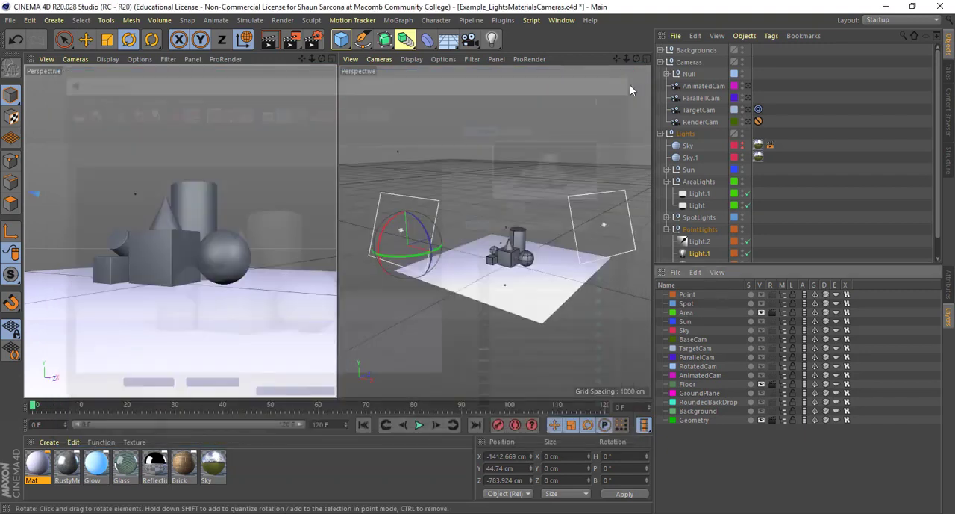
alt+drag(532, 218, 484, 198)
key(shift+r)
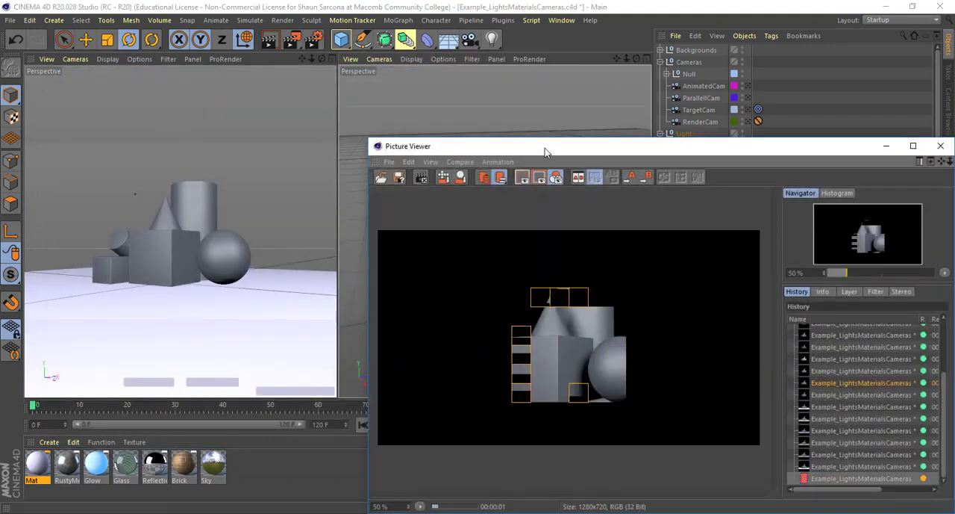
- Inspect the finished area-light render of the shapes on the floor and close the render window
drag(543, 149, 423, 88)
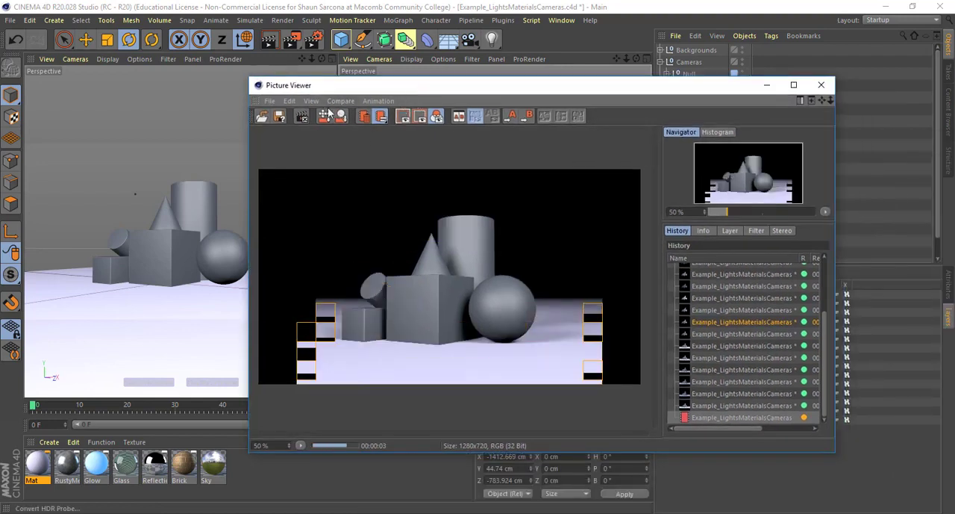
click(378, 102)
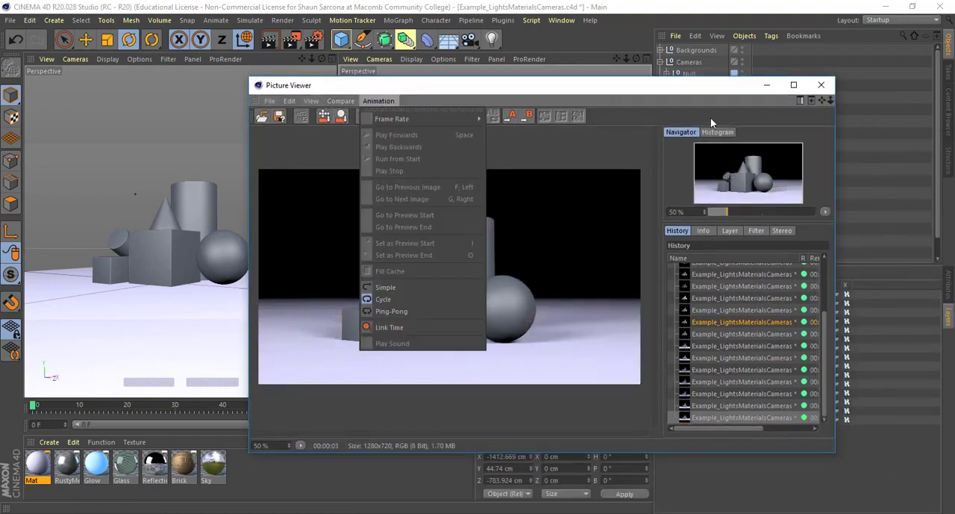
click(819, 86)
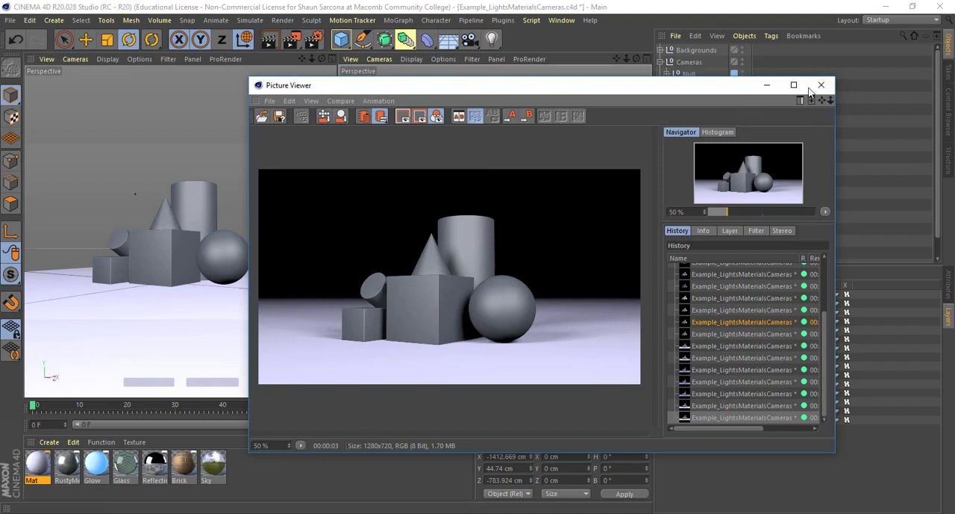
click(821, 85)
- Render the second perspective view with the area lights, then orbit it to look down from above and render it again
key(ctrl+r)
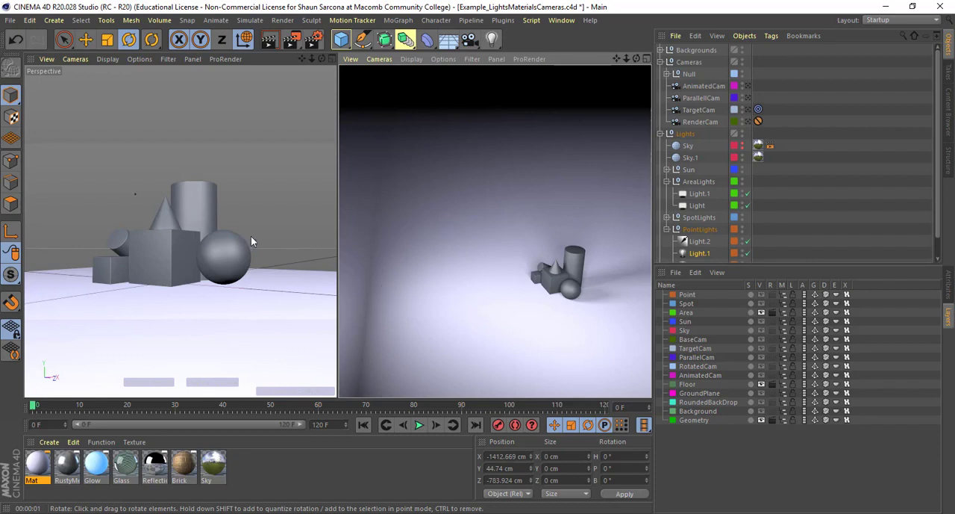
alt+drag(509, 245, 481, 286)
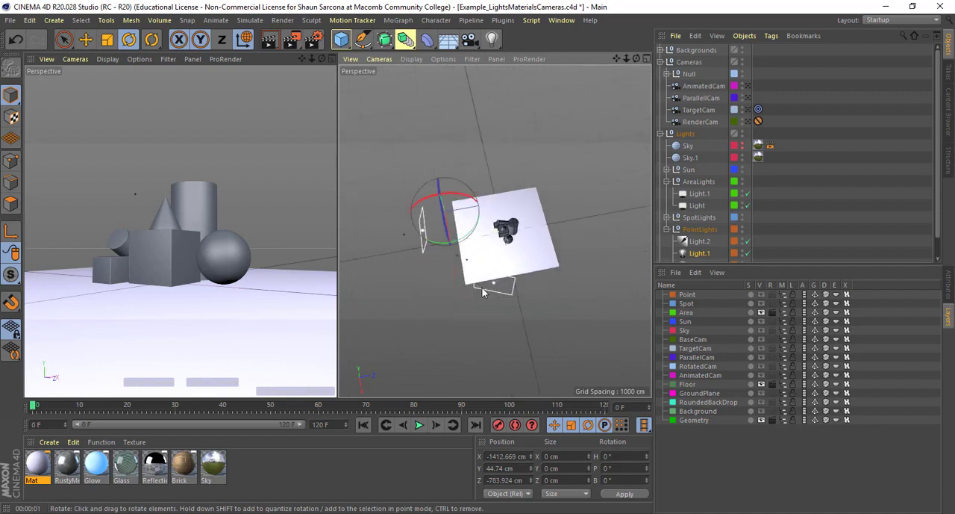
key(ctrl+r)
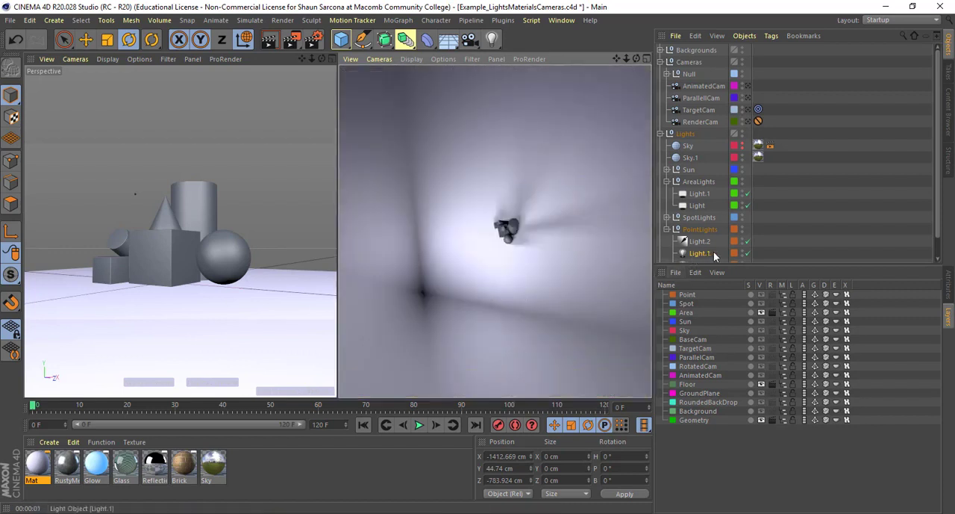
- Render the overhead view with only the Spot layer and again with only the Point layer, then return rendering to the Area layer
click(773, 312)
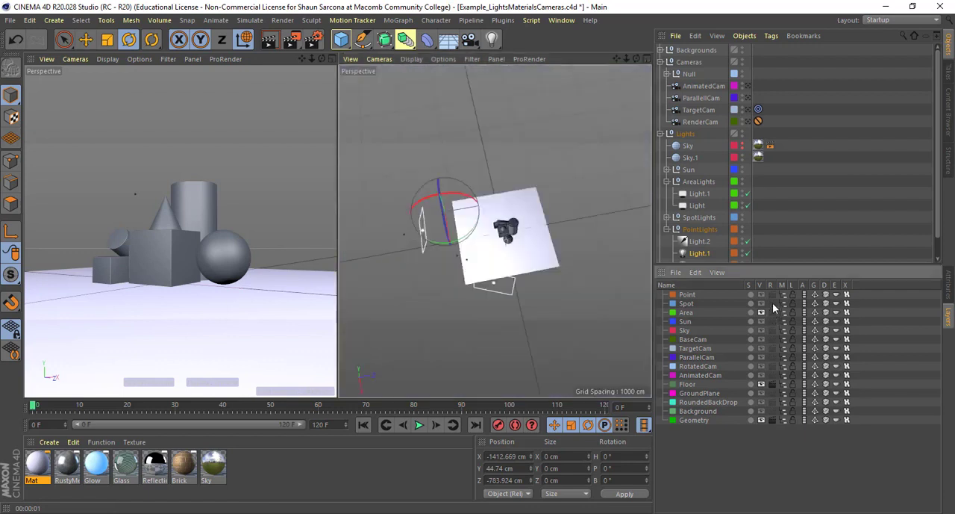
key(ctrl+r)
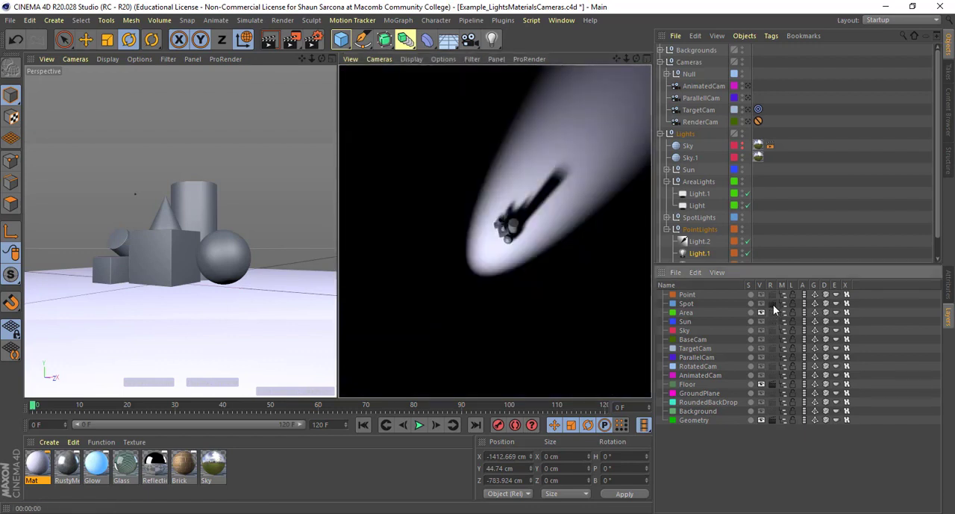
click(773, 304)
key(ctrl+r)
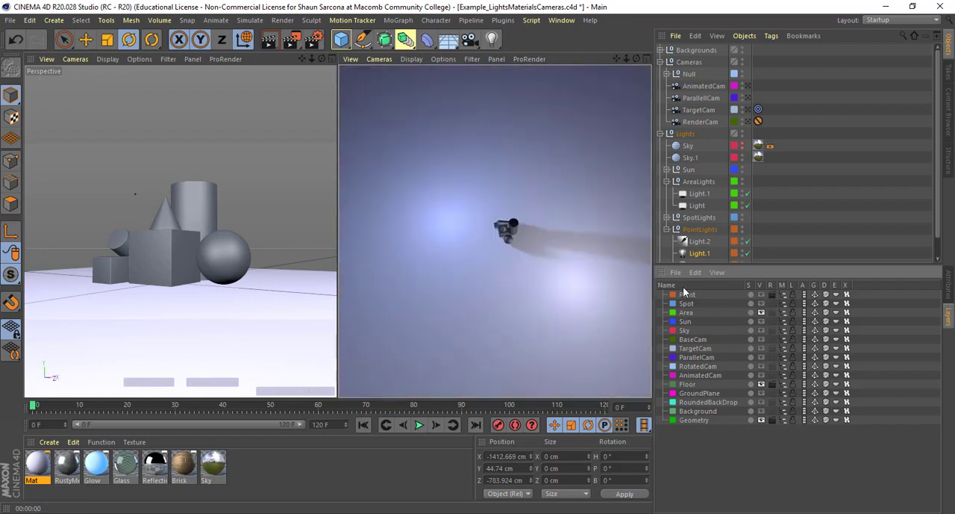
click(772, 295)
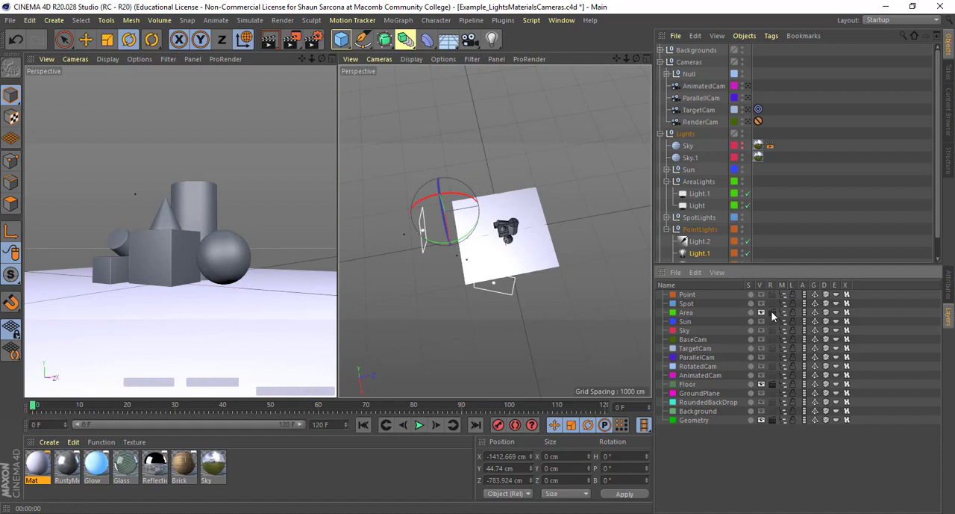
- Switch display and rendering from the Area layer to the Sun layer and show the available light types
alt+drag(498, 299, 435, 226)
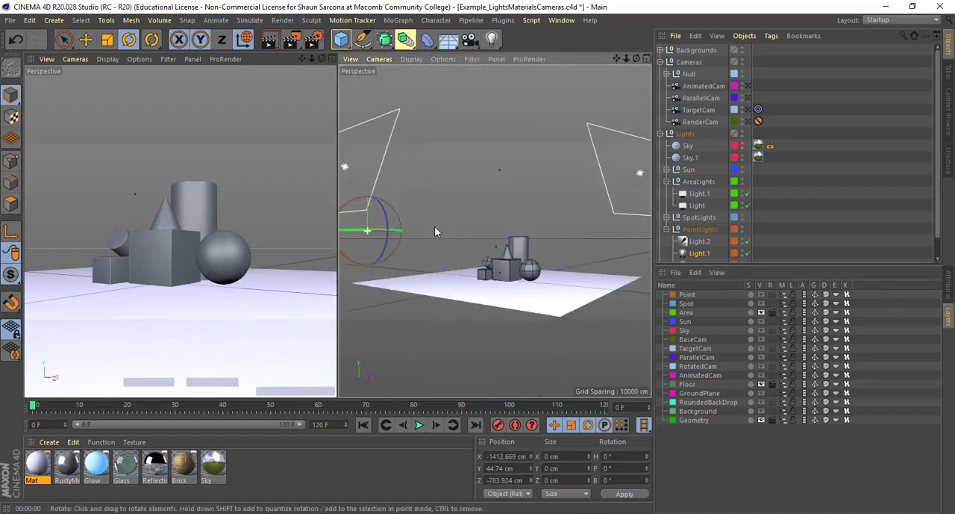
alt+drag(497, 238, 478, 241)
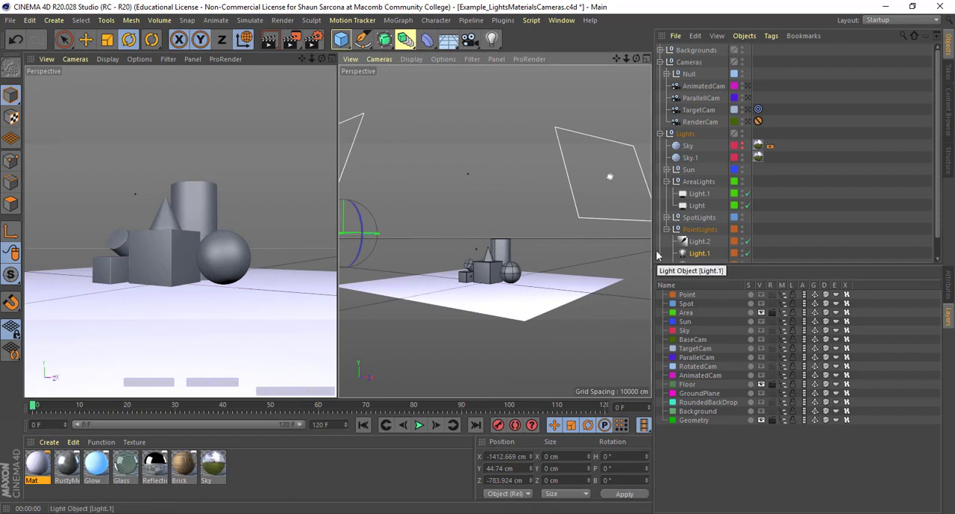
click(762, 312)
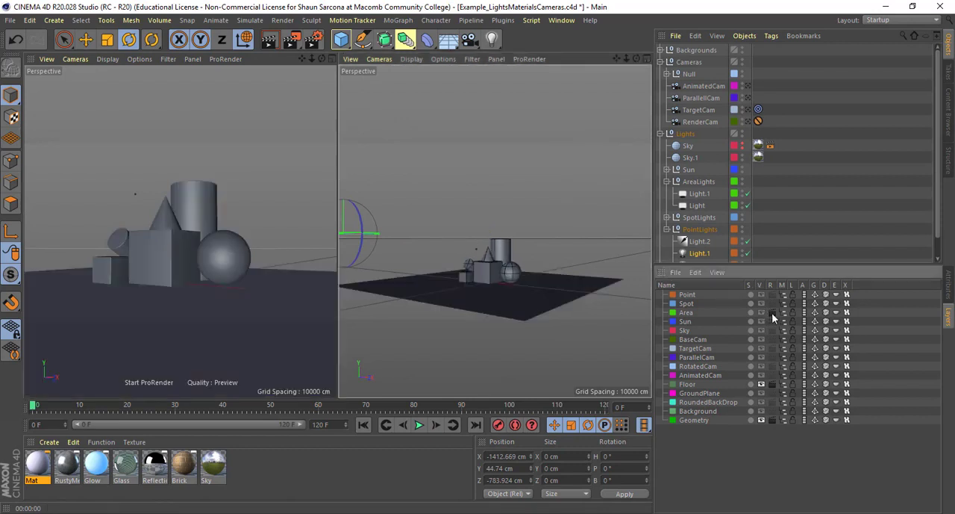
click(762, 320)
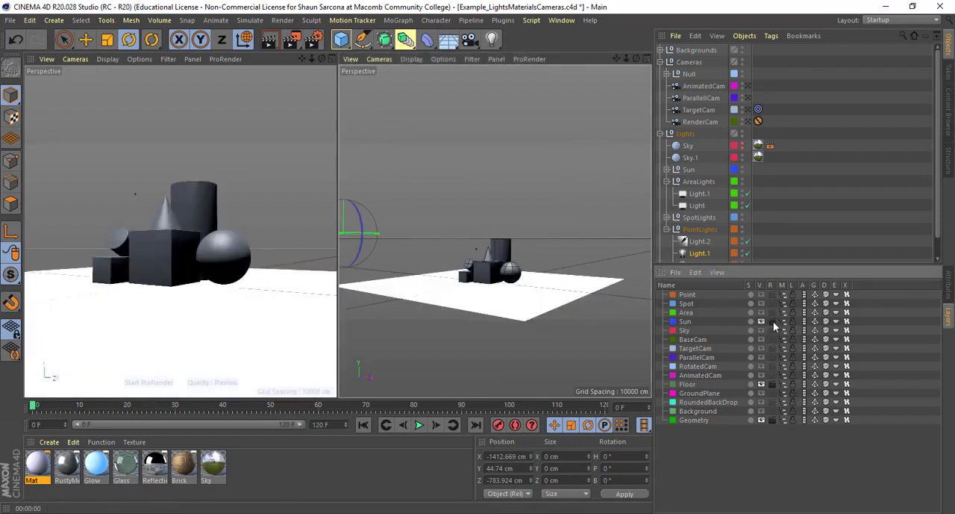
click(490, 41)
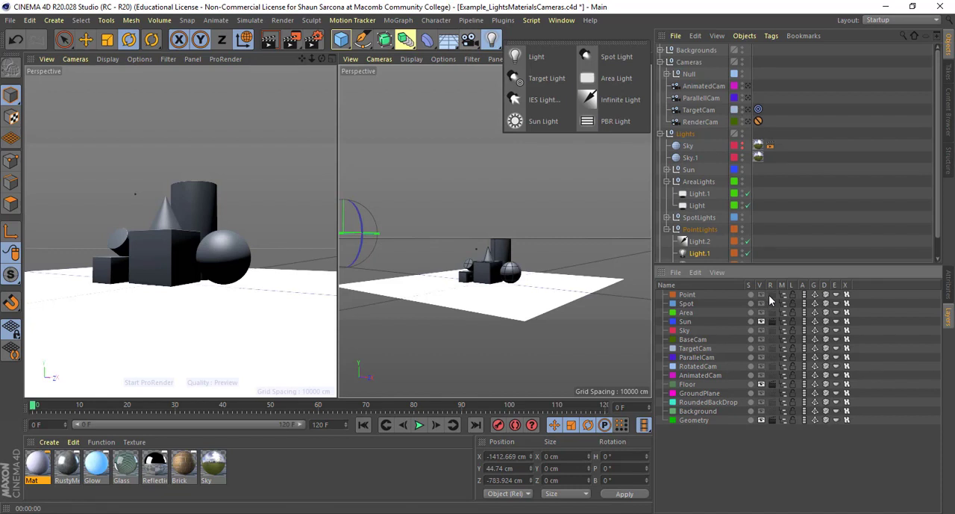
- Select the light inside the Sun group, show its attributes and render the scene with it
click(949, 291)
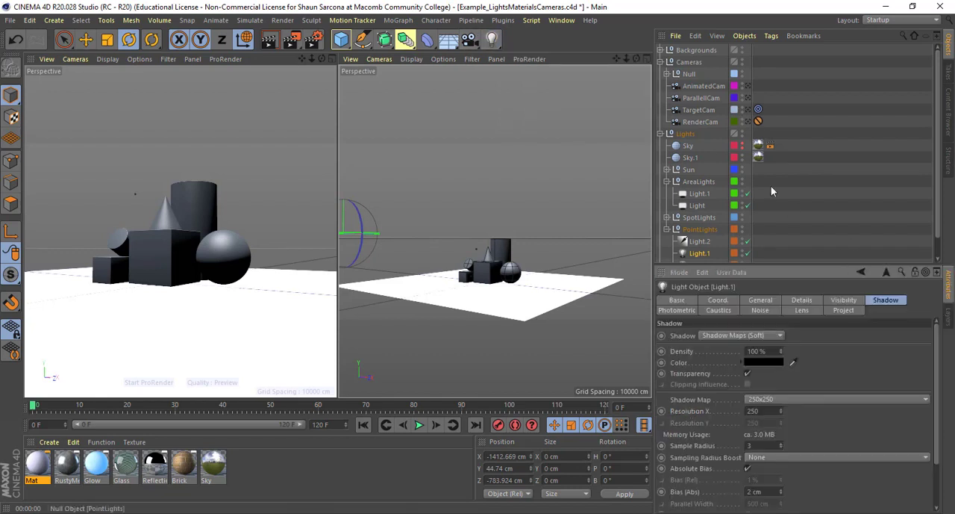
click(687, 170)
click(667, 169)
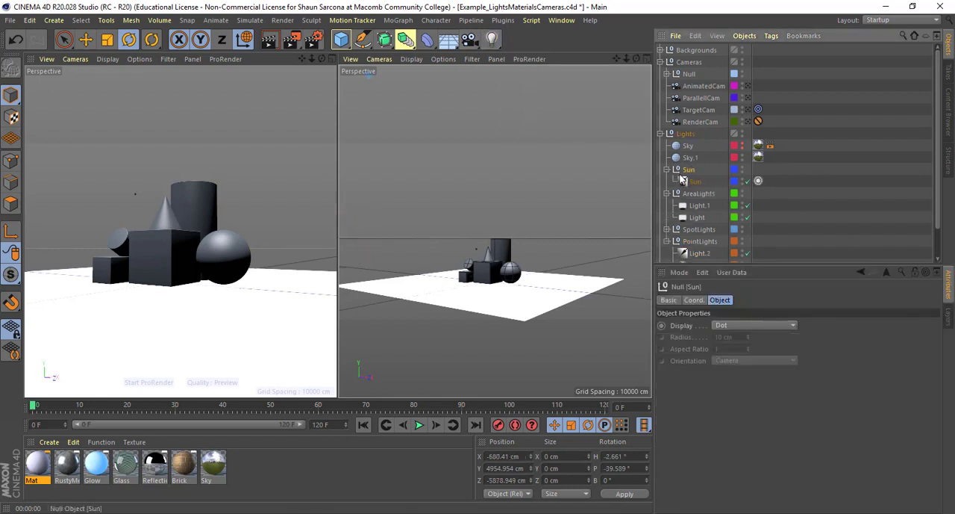
click(695, 181)
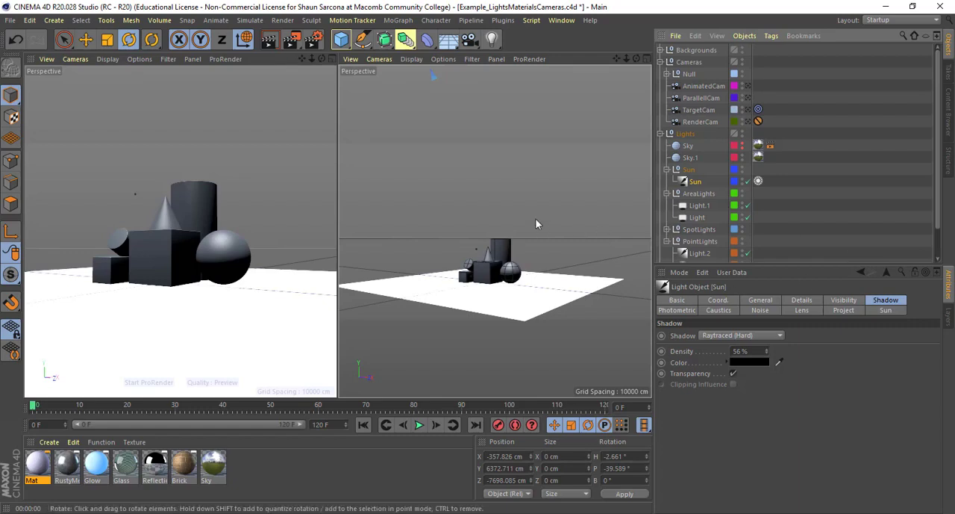
key(shift+r)
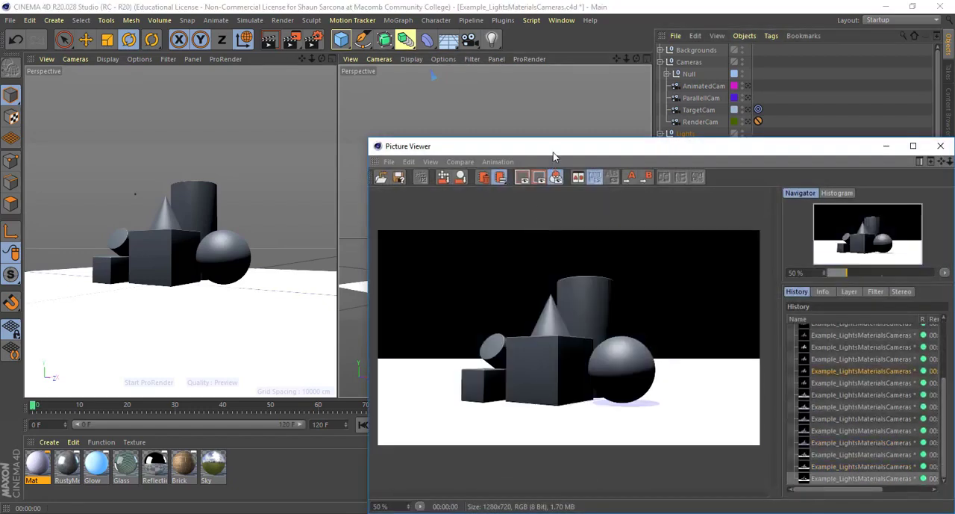
drag(553, 156, 250, 54)
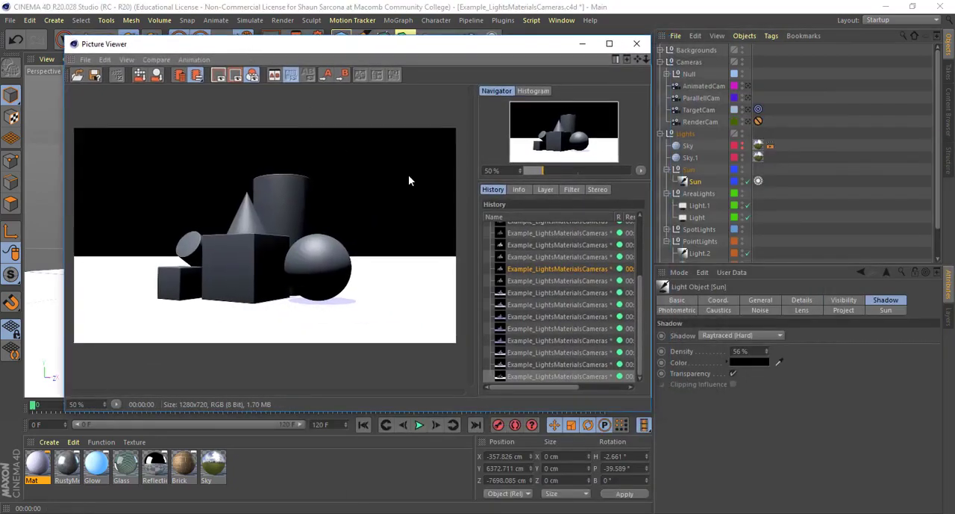
- Review the Sun light's general, details and sun settings beside the render
click(696, 182)
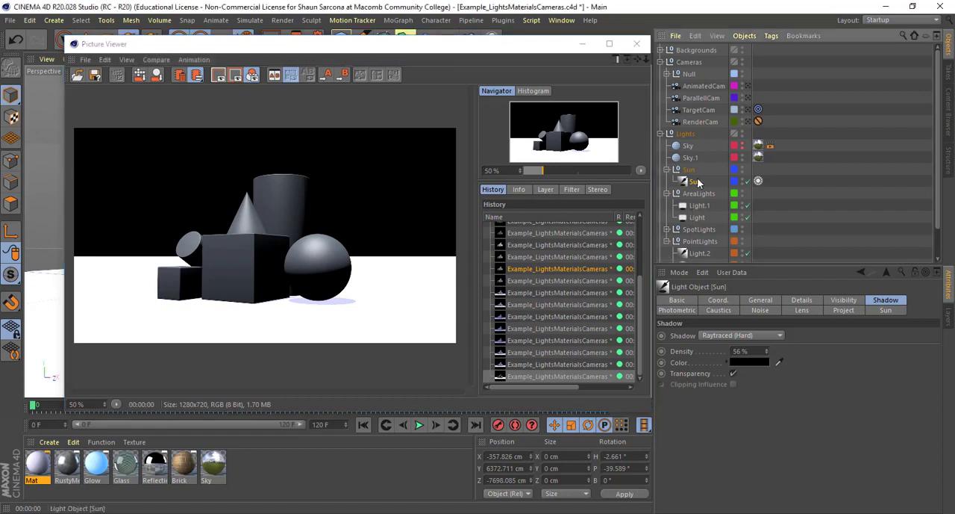
click(765, 300)
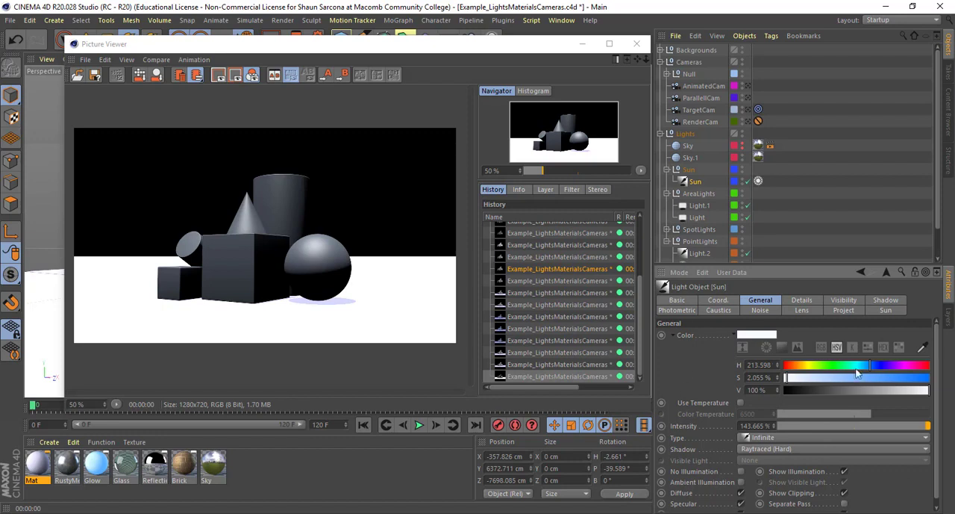
click(814, 301)
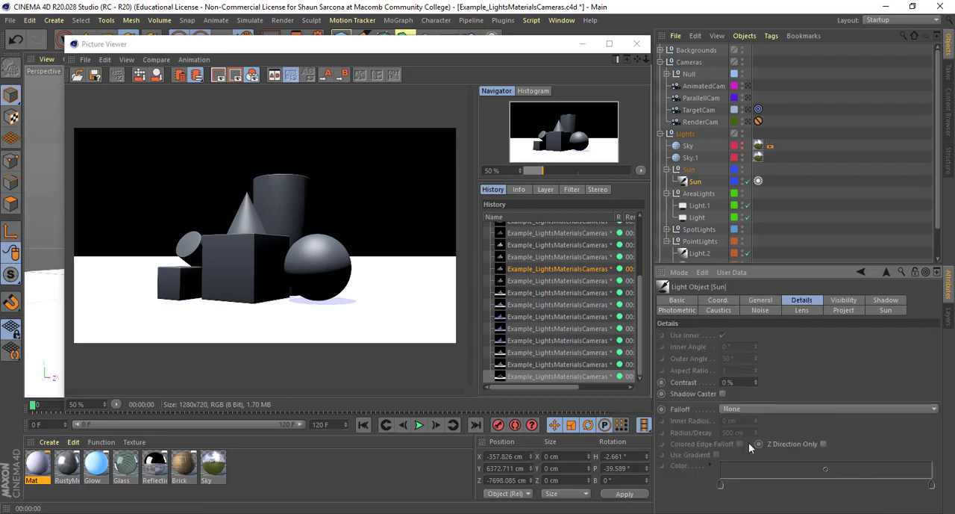
click(888, 310)
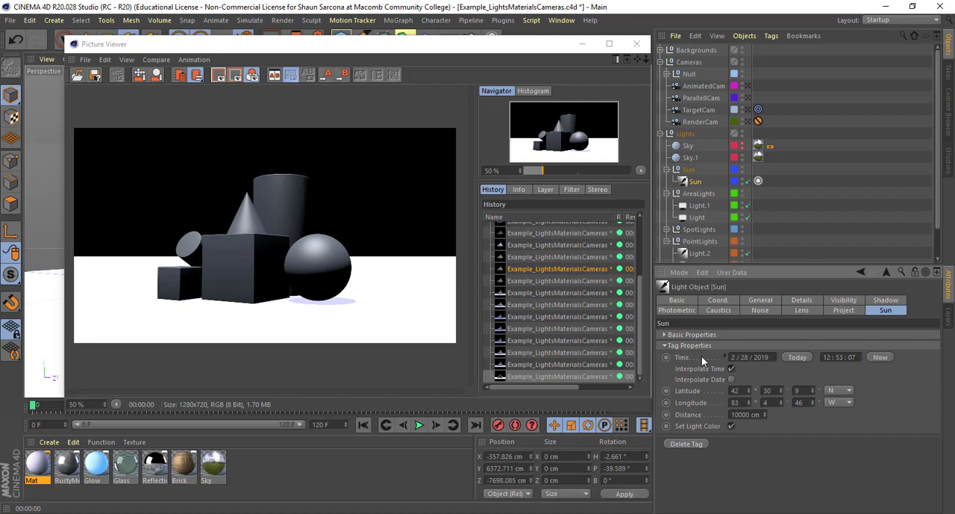
- Point out the sun's date, time and location settings, set its date to 5/28/2019 and render the scene
drag(771, 357, 731, 357)
drag(858, 357, 810, 357)
double_click(736, 402)
click(735, 356)
text(5)
key(shift+r)
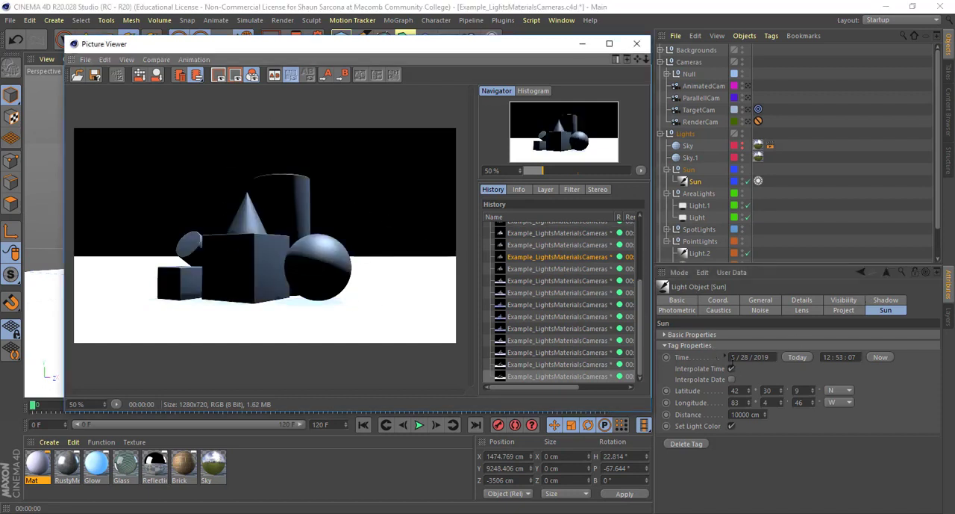
- Set the sun's date to 3/28/2019, render the scene again and close the render window
drag(735, 357, 720, 347)
text(3)
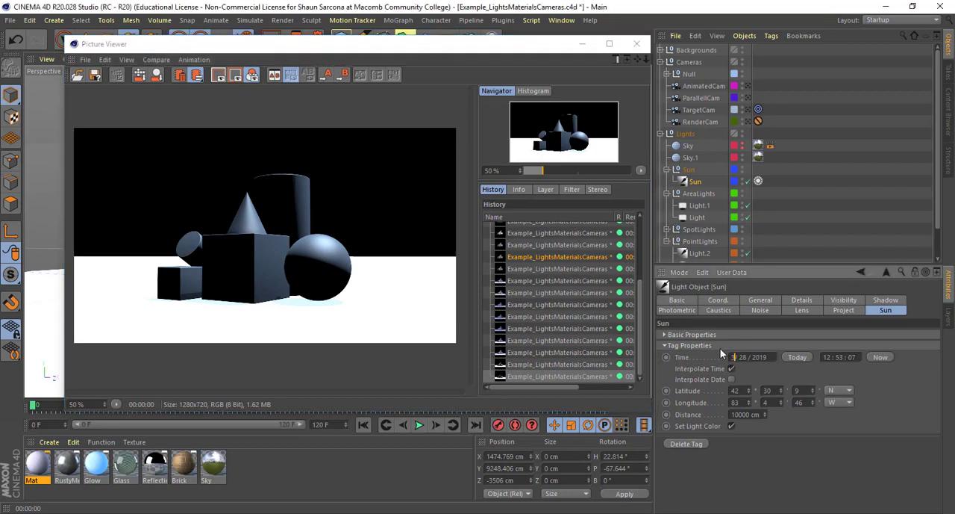
click(612, 319)
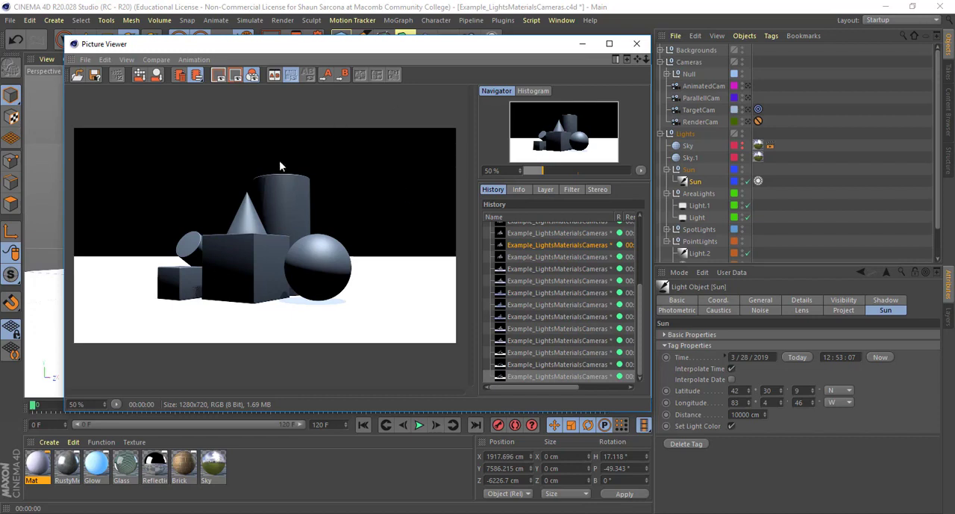
click(637, 44)
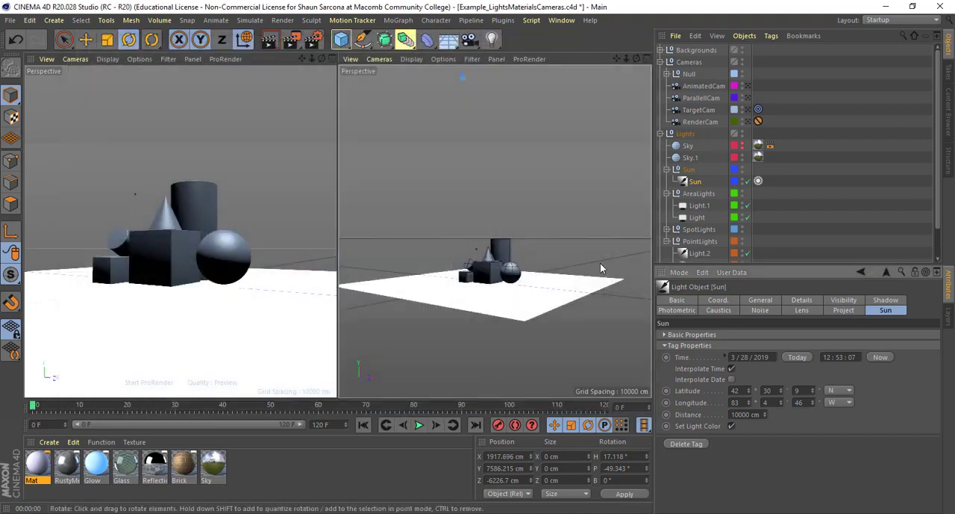
- Switch display and rendering from the Sun layer to the Sky layer and render the scene
click(948, 317)
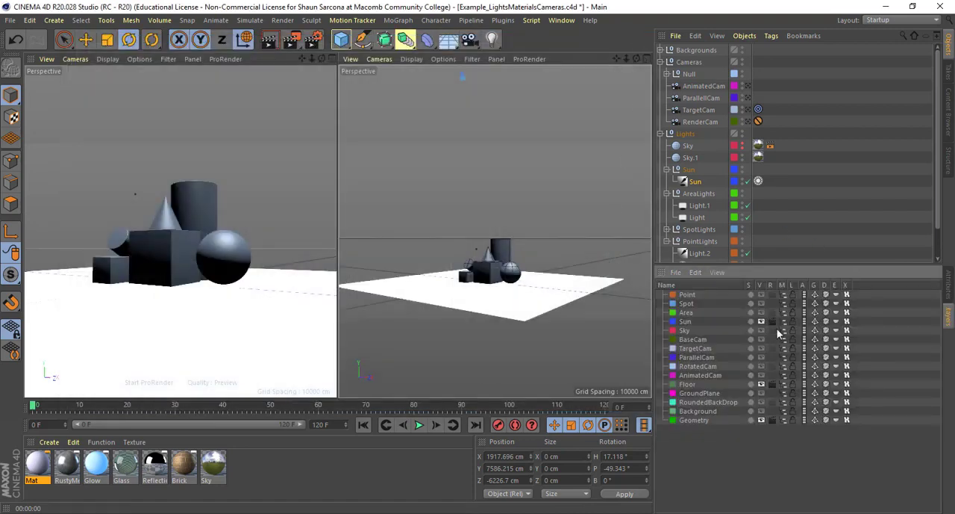
click(762, 322)
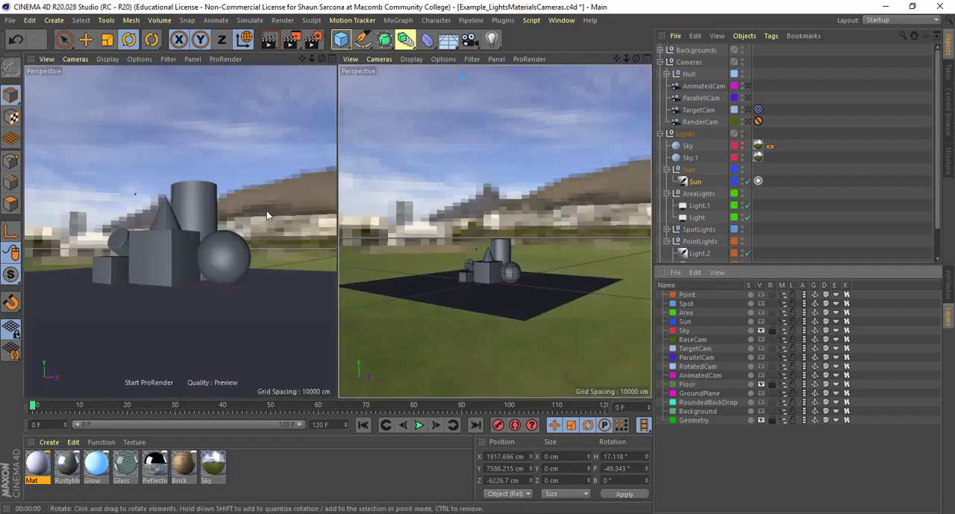
key(shift+r)
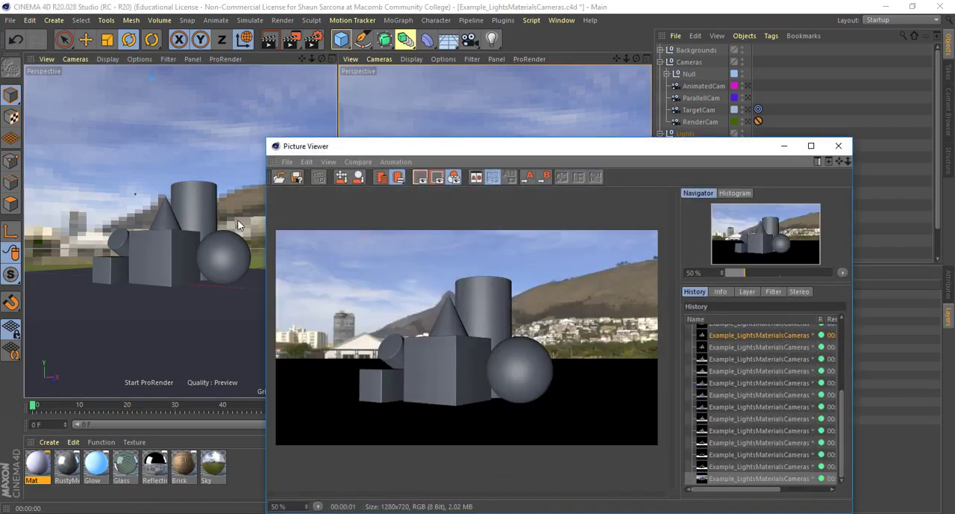
drag(427, 150, 279, 115)
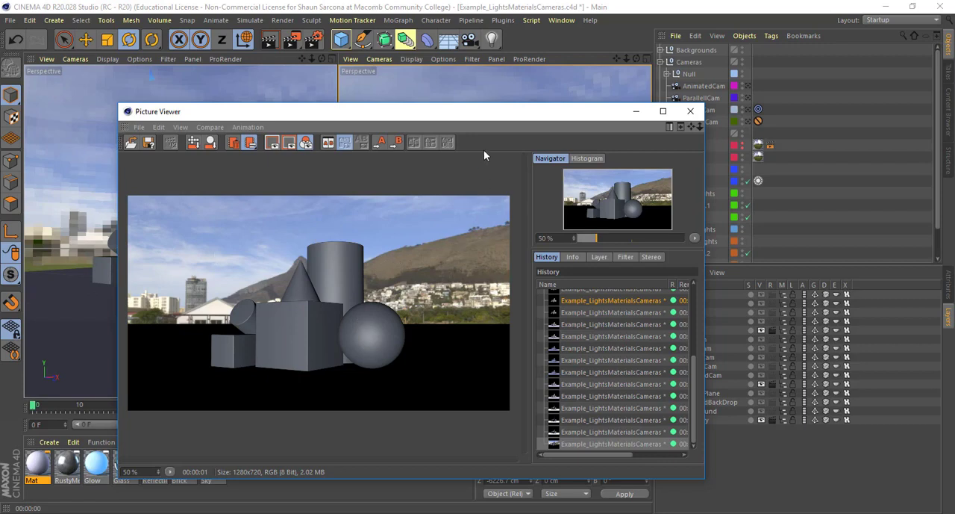
- Move the sky render aside and show which environment objects and light types can be added
drag(502, 116, 432, 114)
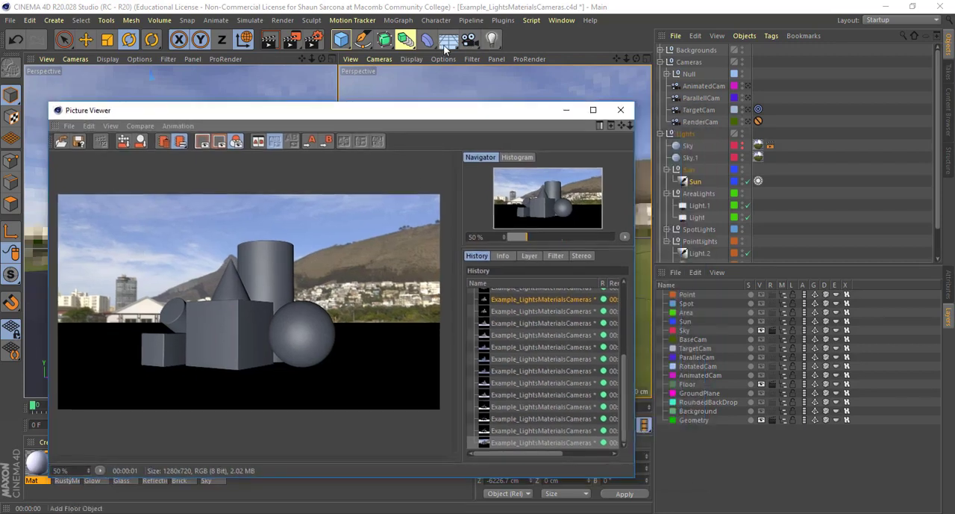
click(448, 41)
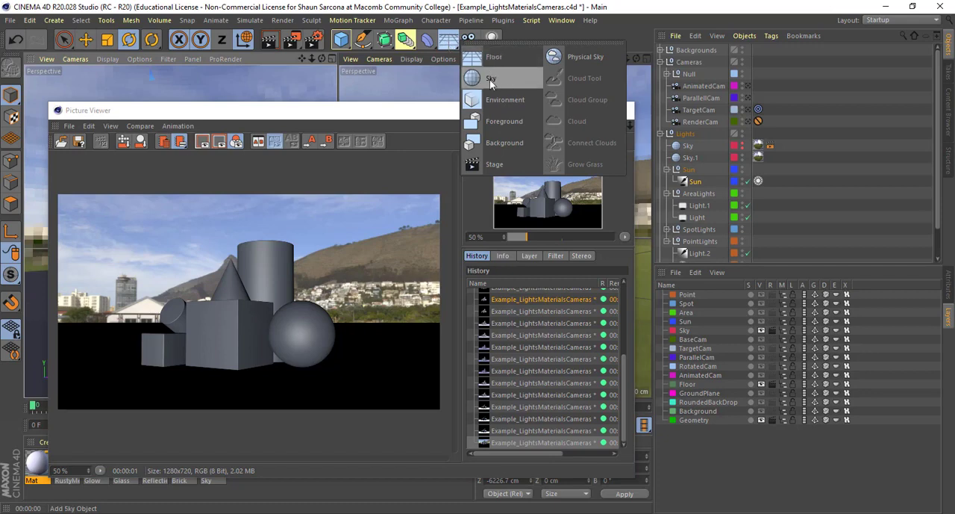
click(493, 41)
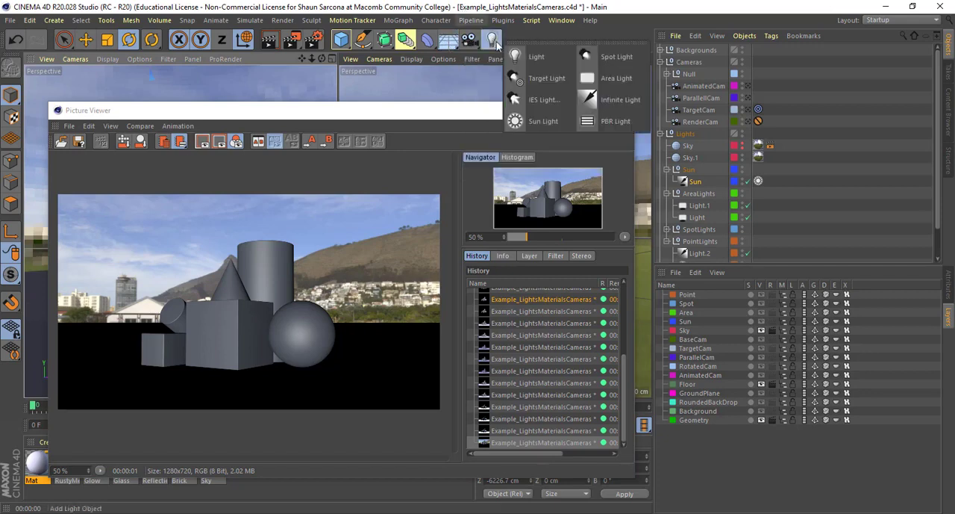
- Close the render window and frame the group of primitives in the second perspective view
click(448, 41)
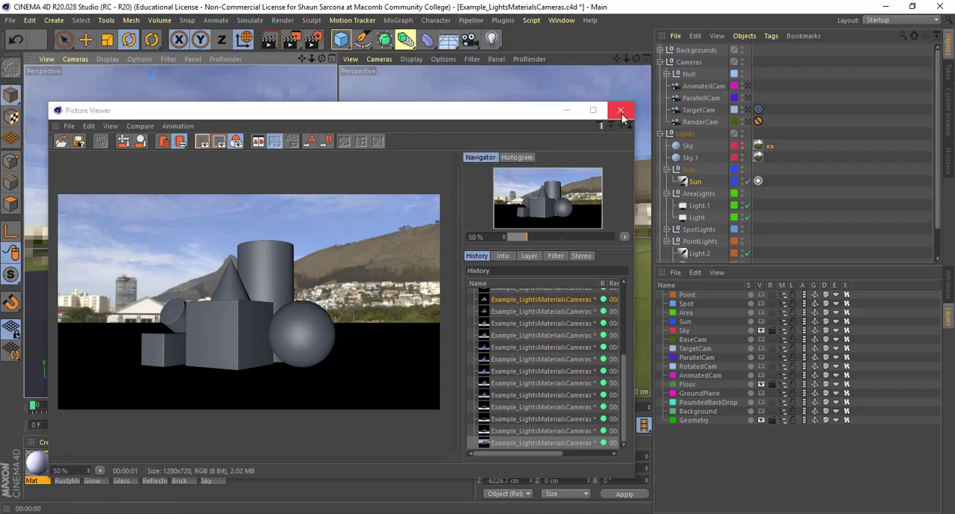
click(621, 114)
scroll(522, 177, down, 10)
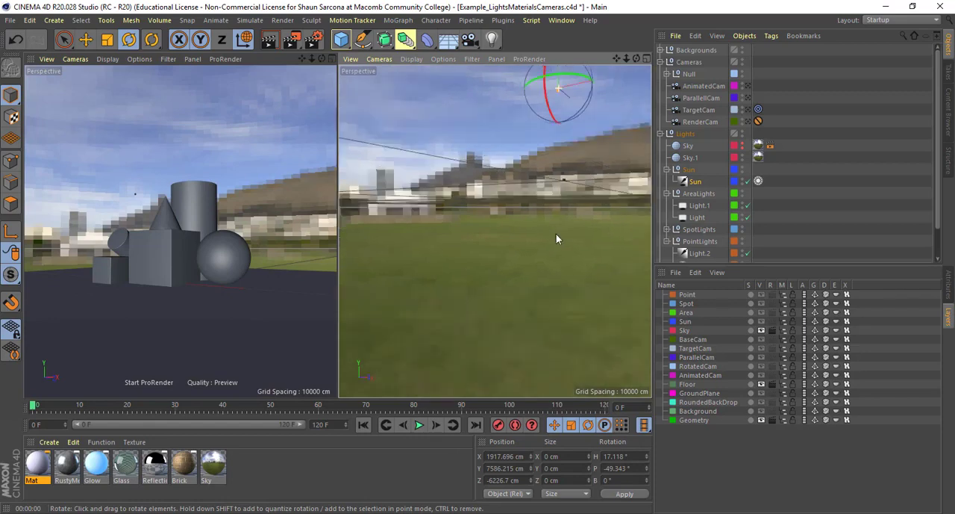
alt+drag(557, 239, 521, 308)
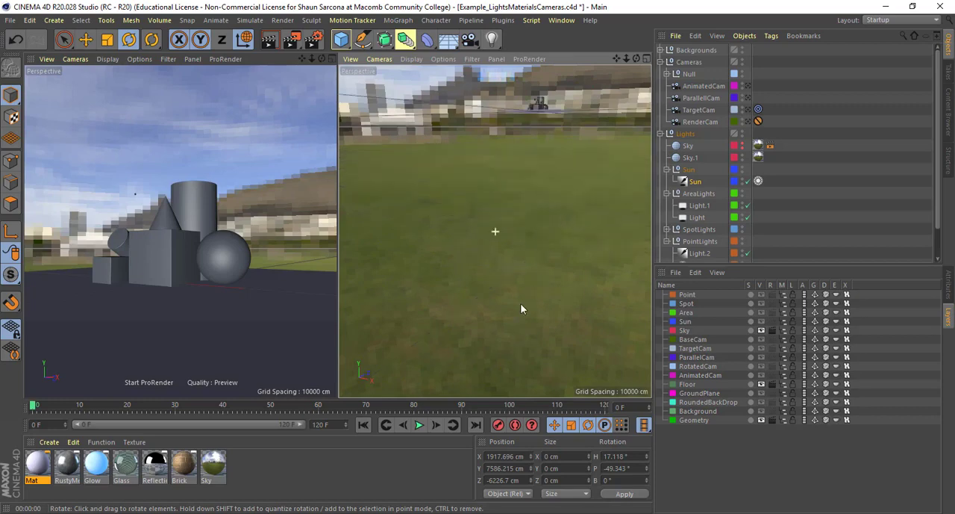
click(543, 107)
key(o)
scroll(565, 237, down, 5)
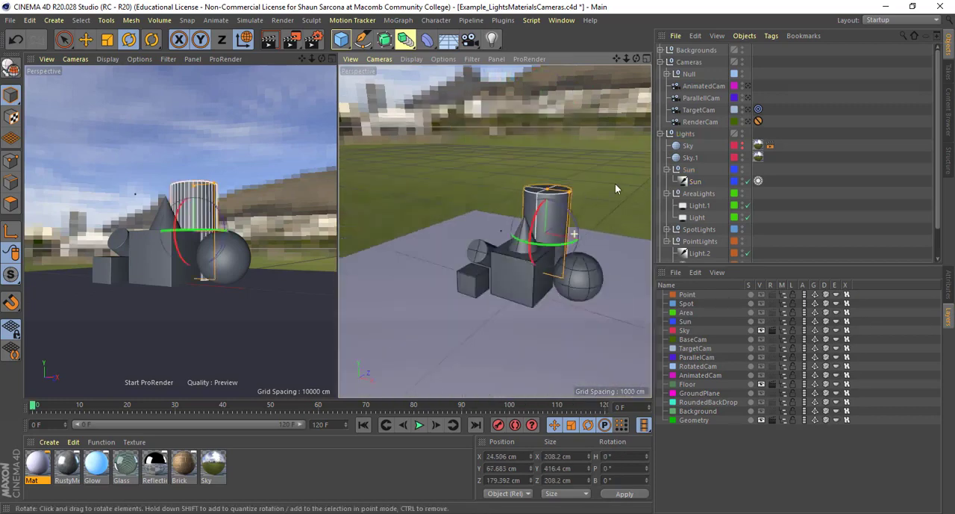
- Select the second sky object and open the green_point_park_4k.hdr texture in the Sky material's color channel for inspection
click(683, 148)
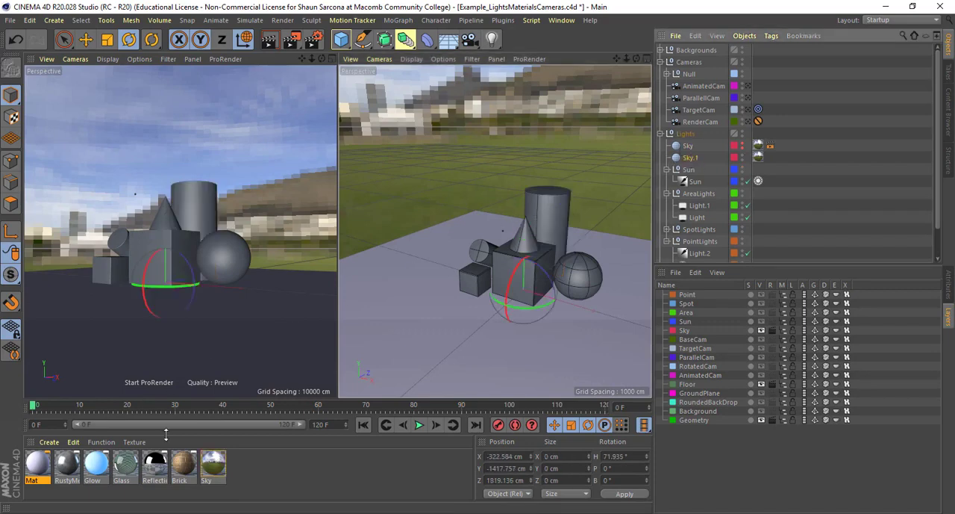
double_click(213, 465)
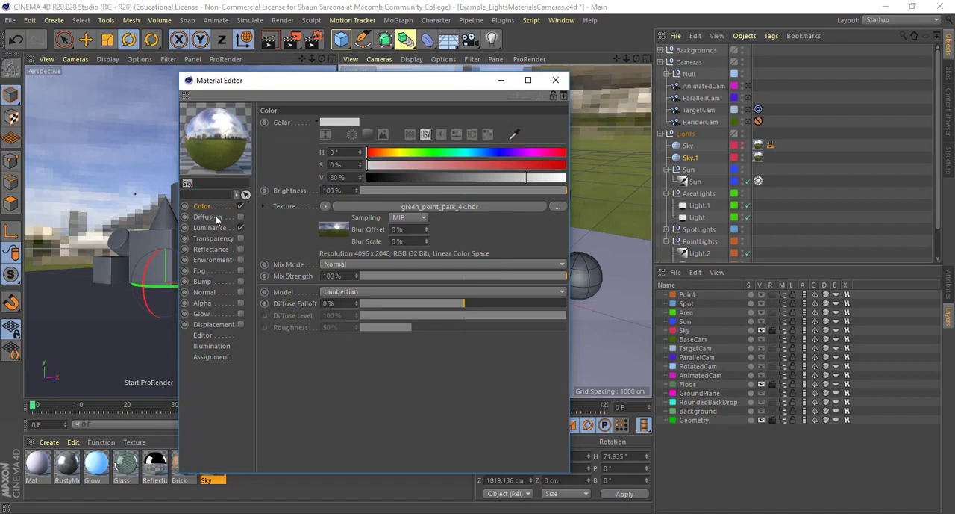
click(396, 206)
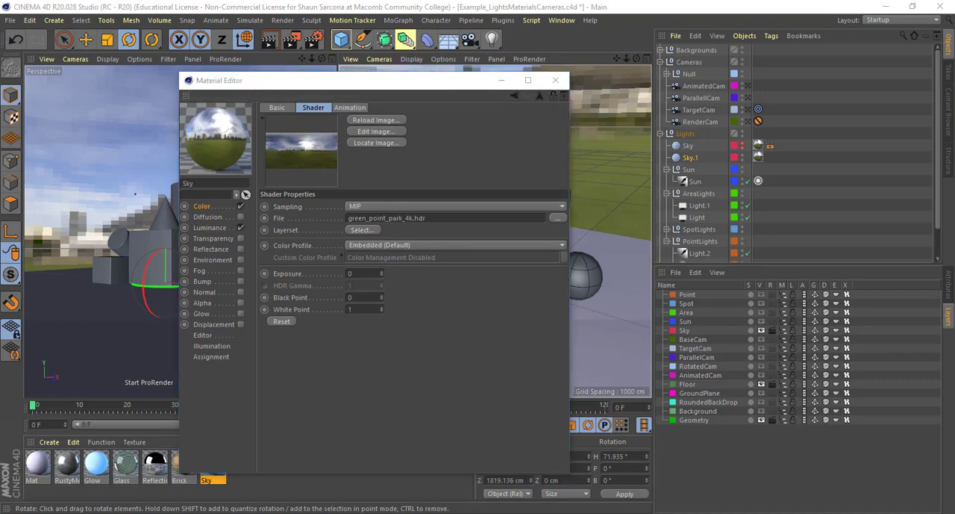
- Switch to the web browser and search Google for "free hdri"
drag(0, 40, 465, 58)
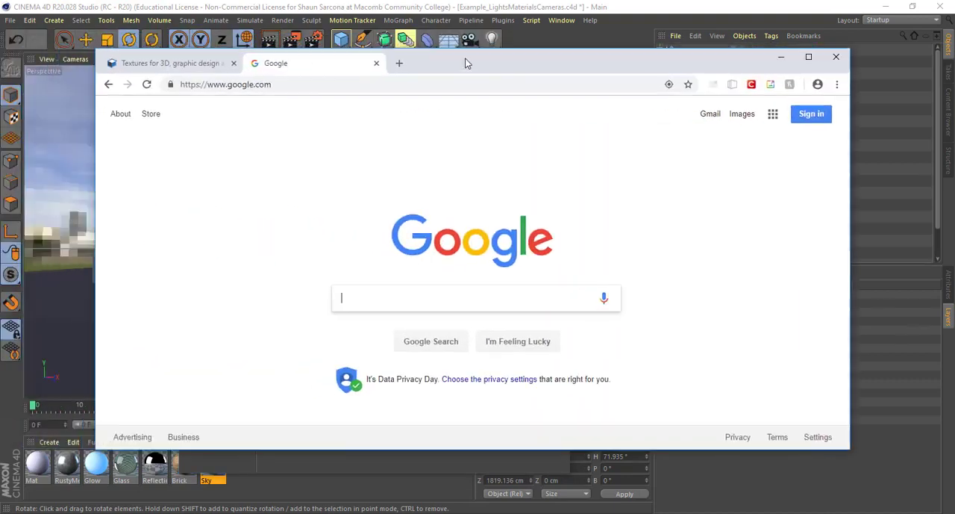
text(free hdr)
key(Return)
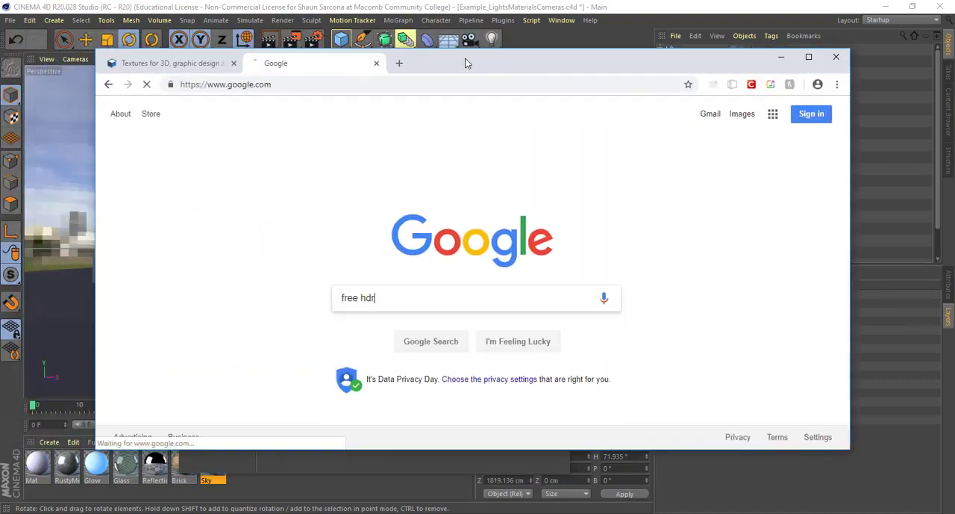
click(369, 119)
text(i)
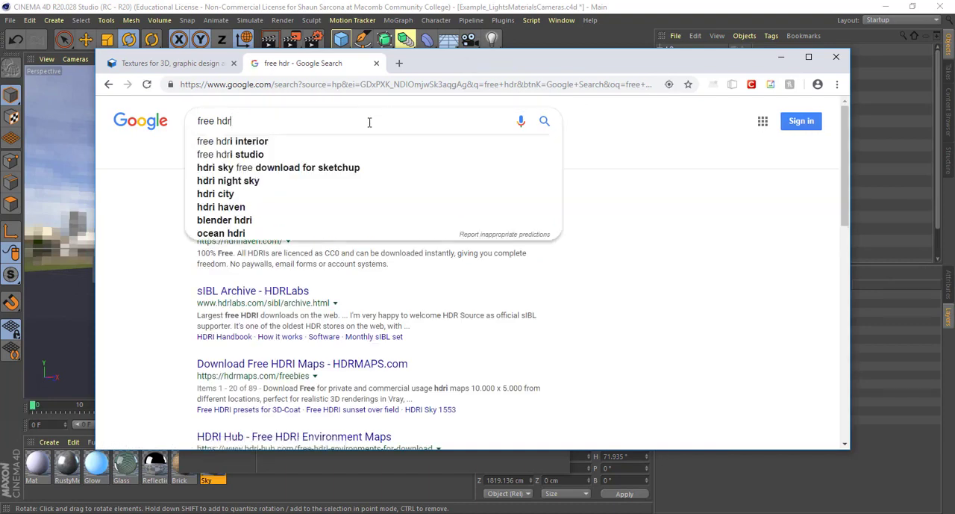
key(Return)
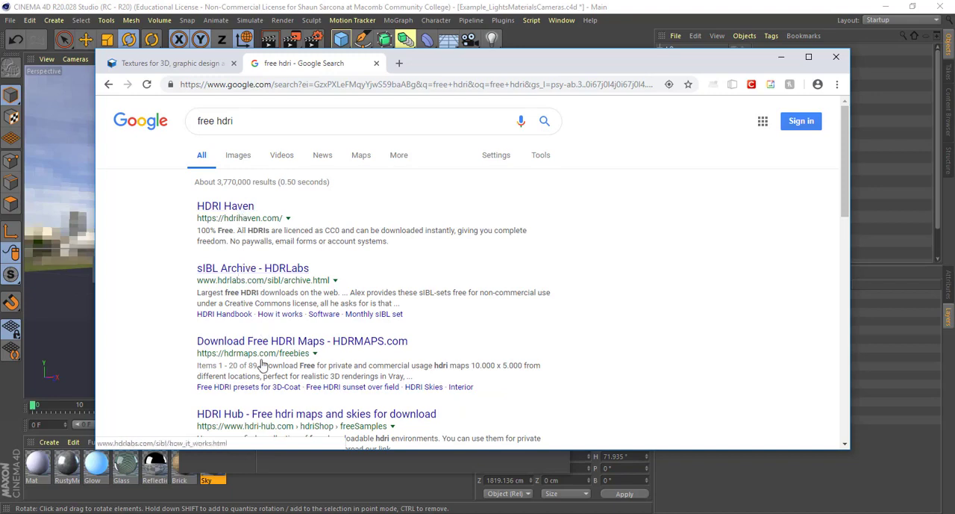
- Open the HDRI Haven site from the search results and go to its HDRIs page
scroll(261, 366, down, 3)
scroll(258, 336, up, 3)
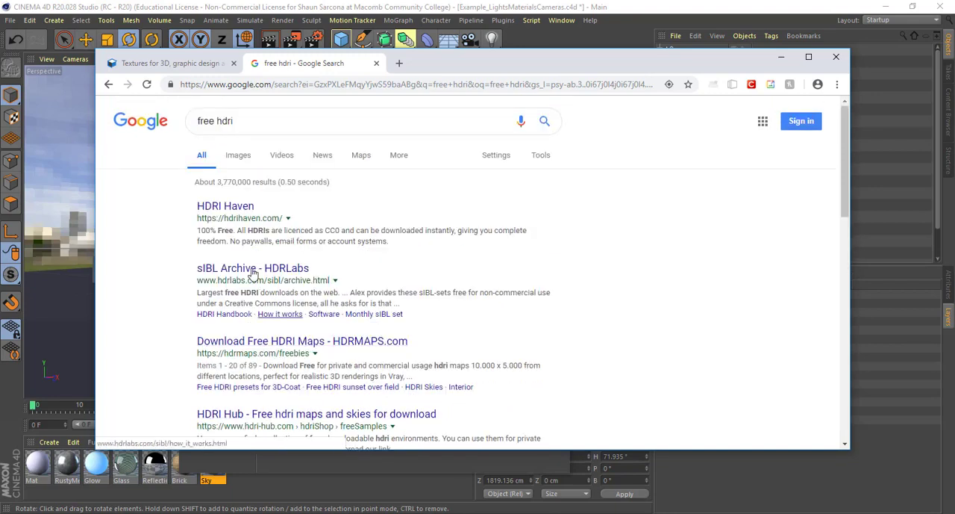
click(224, 206)
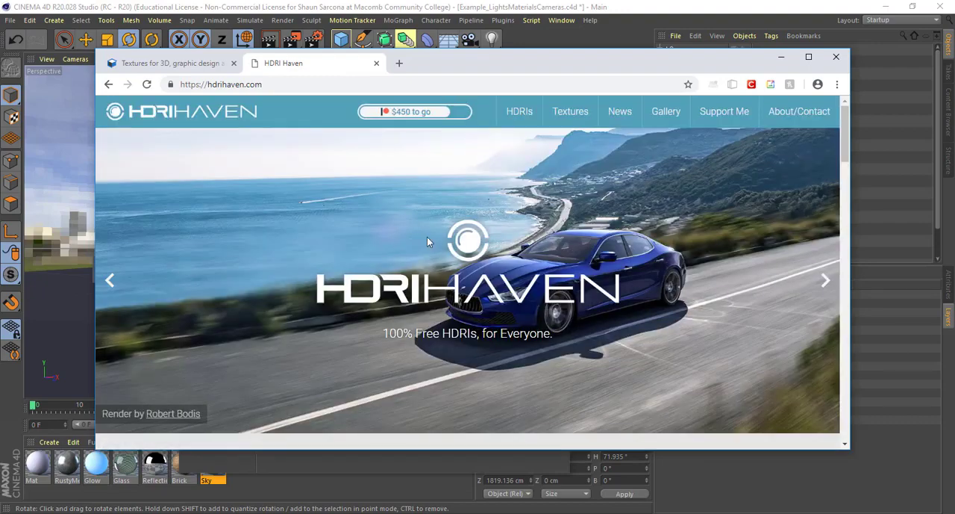
scroll(436, 236, down, 15)
scroll(436, 236, down, 5)
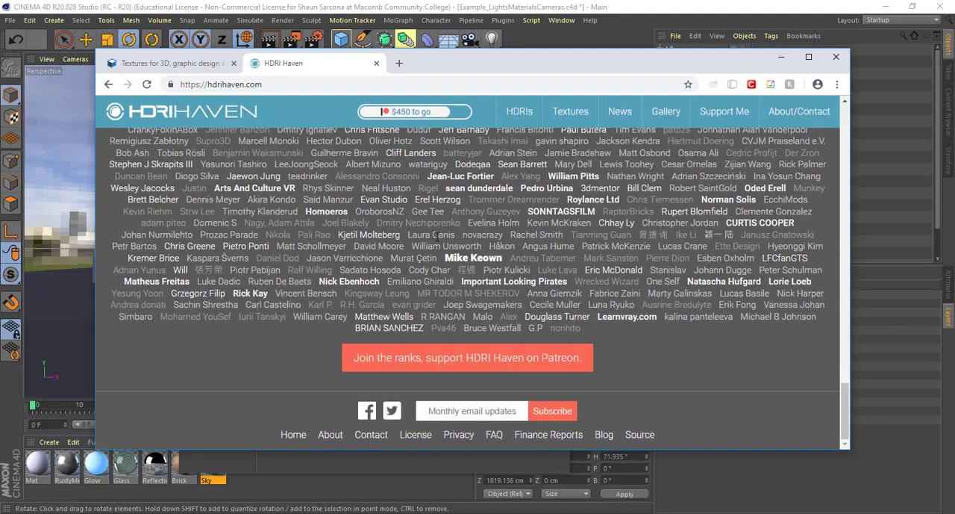
click(495, 124)
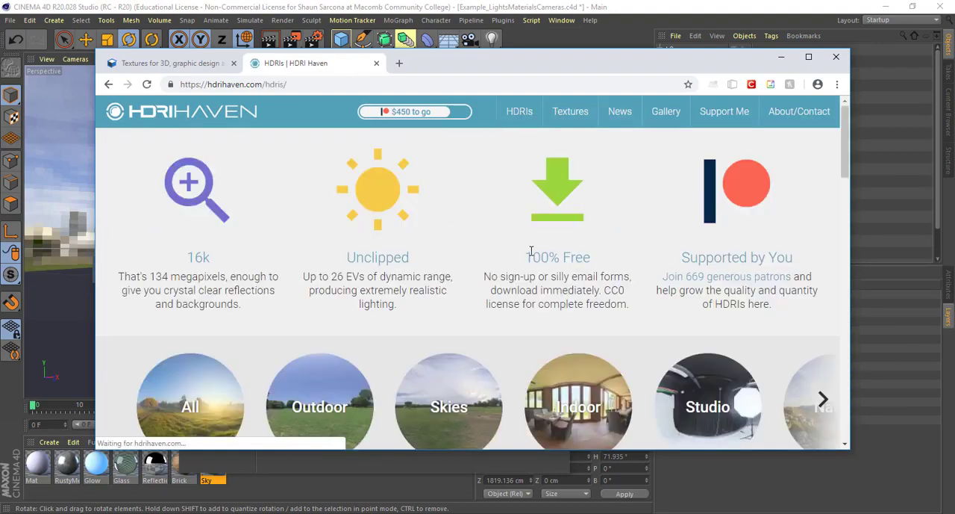
- Open the Outdoor category and browse its HDRIs
scroll(335, 228, down, 3)
click(335, 179)
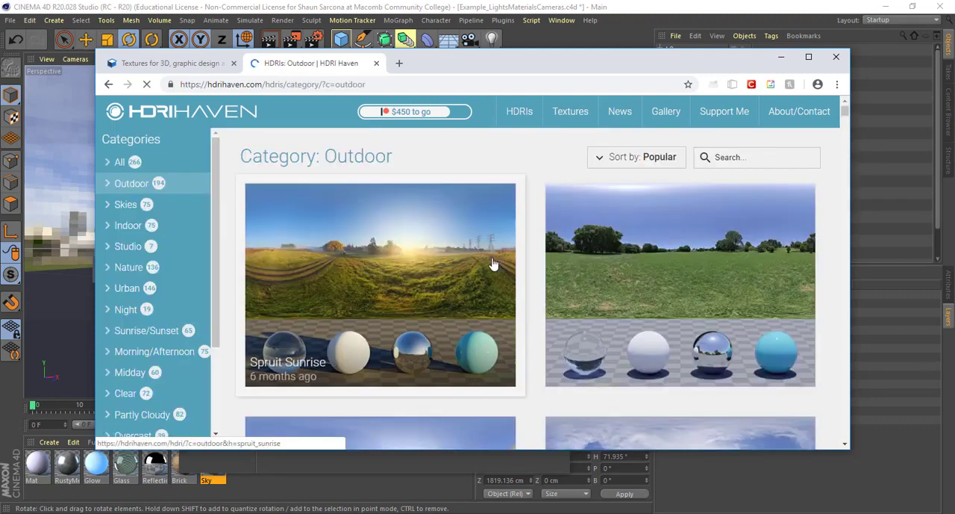
scroll(343, 209, down, 1)
scroll(350, 245, up, 1)
scroll(358, 266, down, 3)
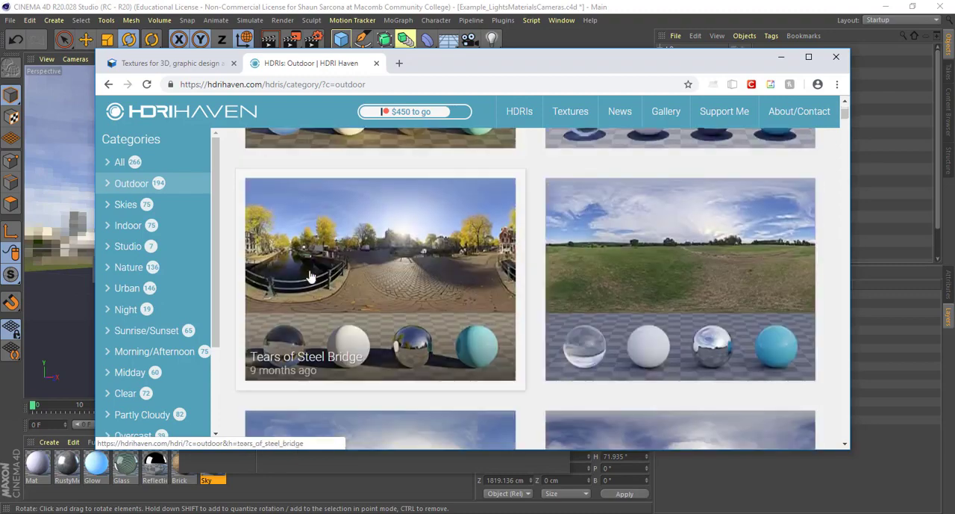
scroll(447, 288, down, 3)
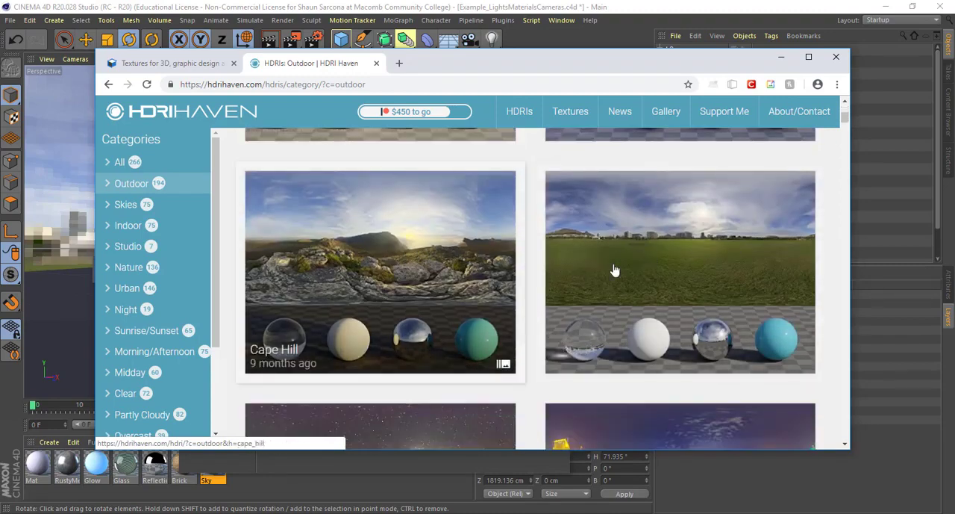
scroll(565, 341, down, 3)
scroll(452, 298, down, 9)
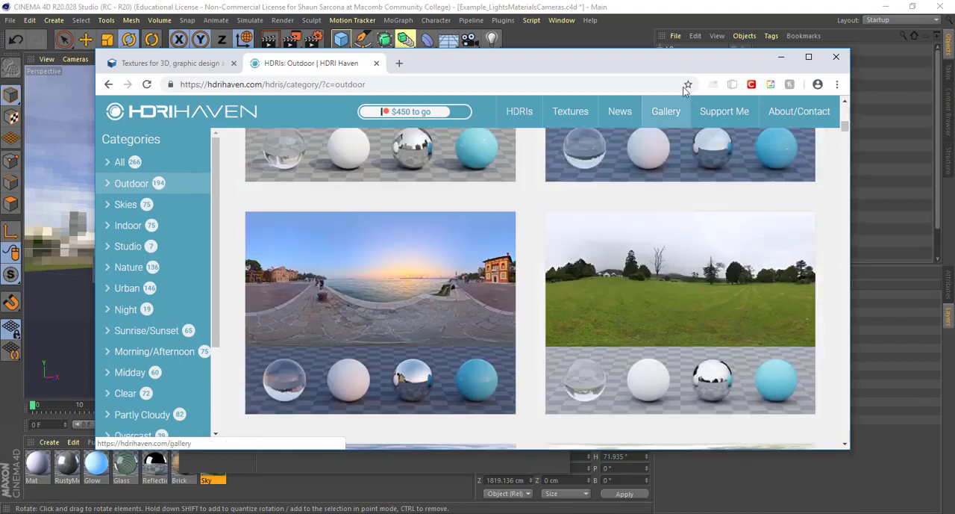
- Open the Lythwood Field HDRI and examine its download resolutions from 1k to 16k
click(686, 248)
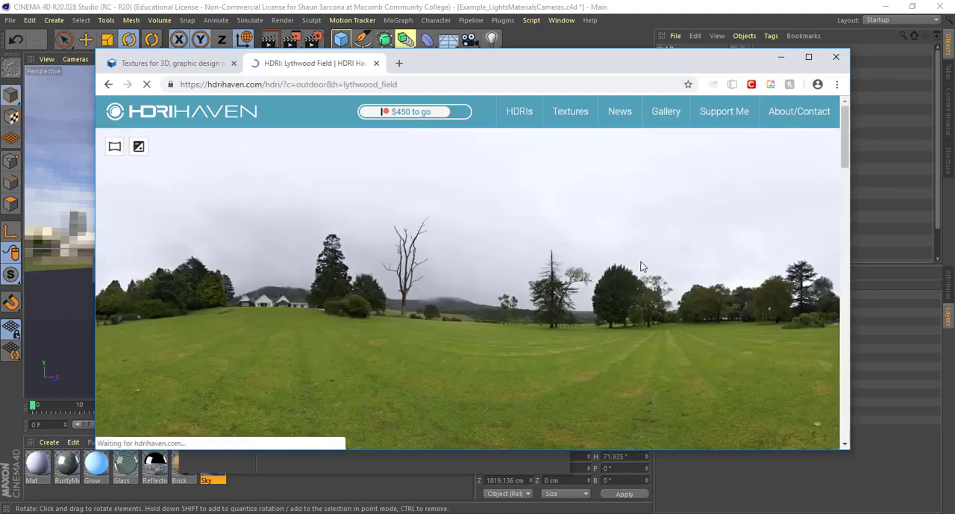
scroll(640, 266, down, 10)
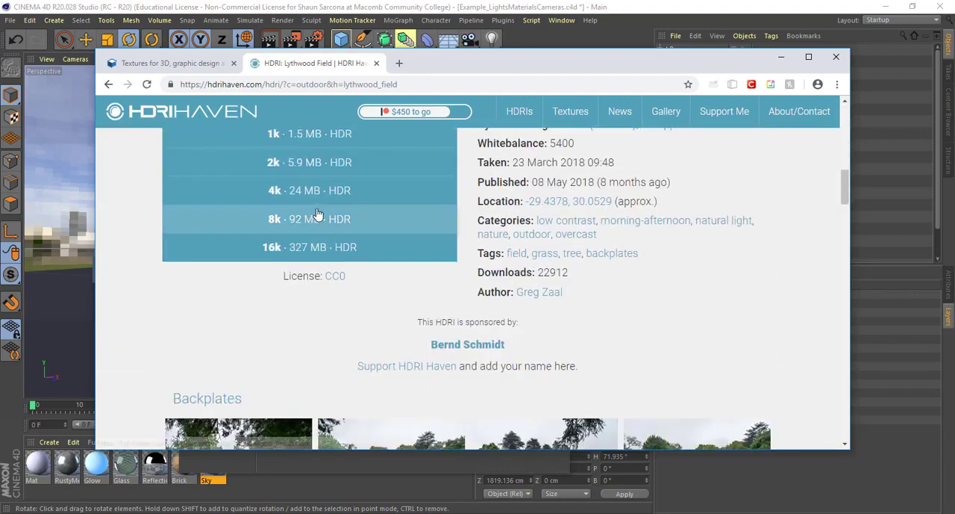
scroll(310, 201, up, 1)
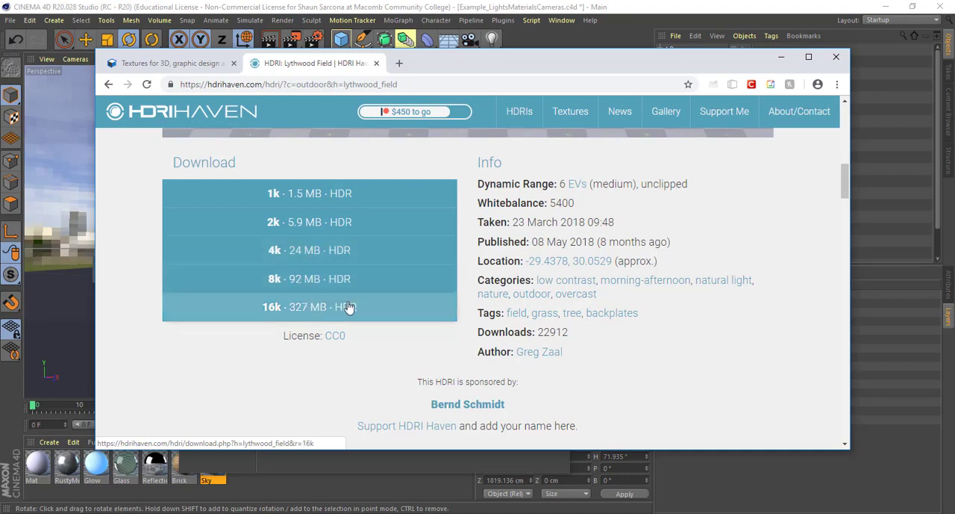
- Return to Cinema 4D, review the texture in the Sky material's color and luminance channels, and close the Material Editor
drag(362, 68, 299, 69)
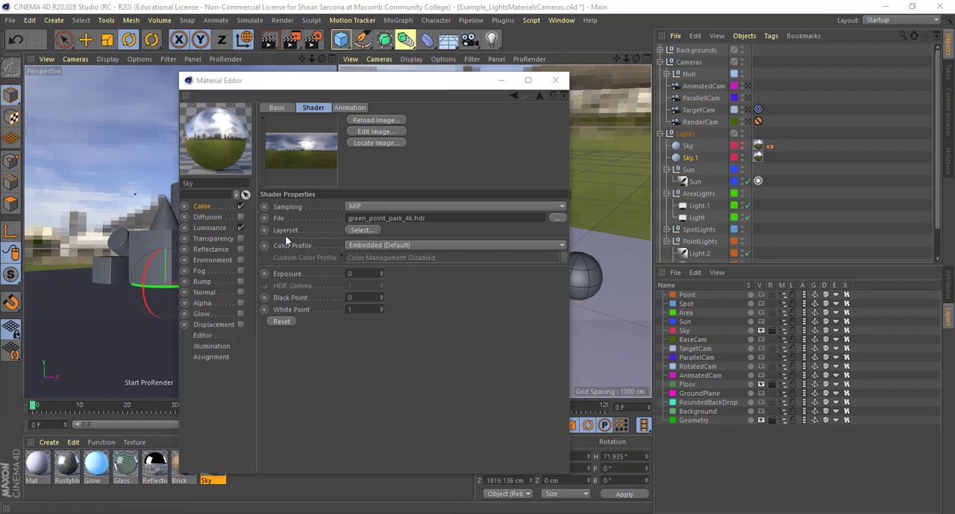
click(201, 206)
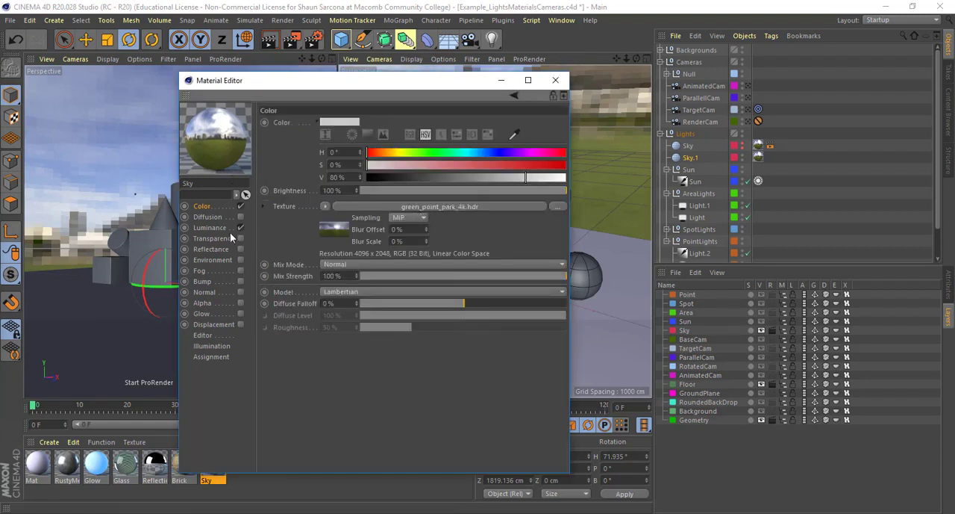
click(209, 228)
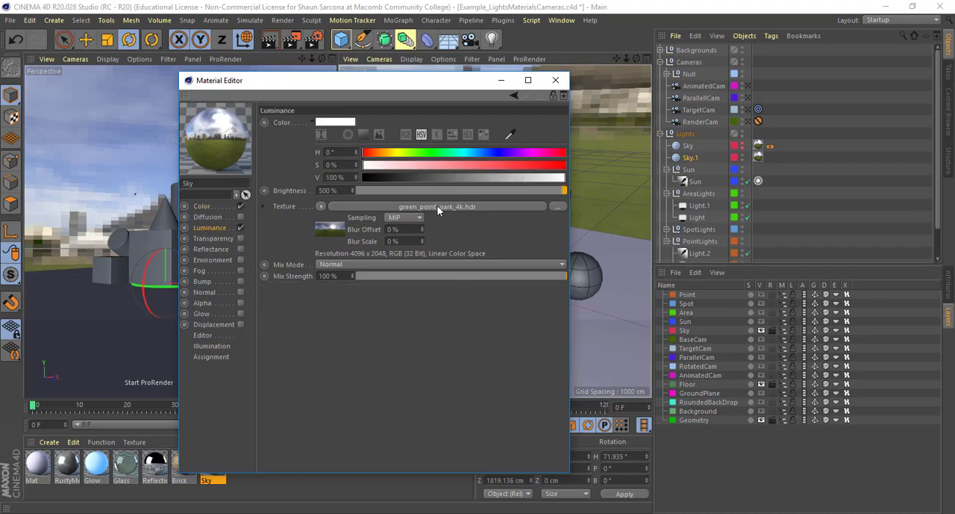
click(555, 80)
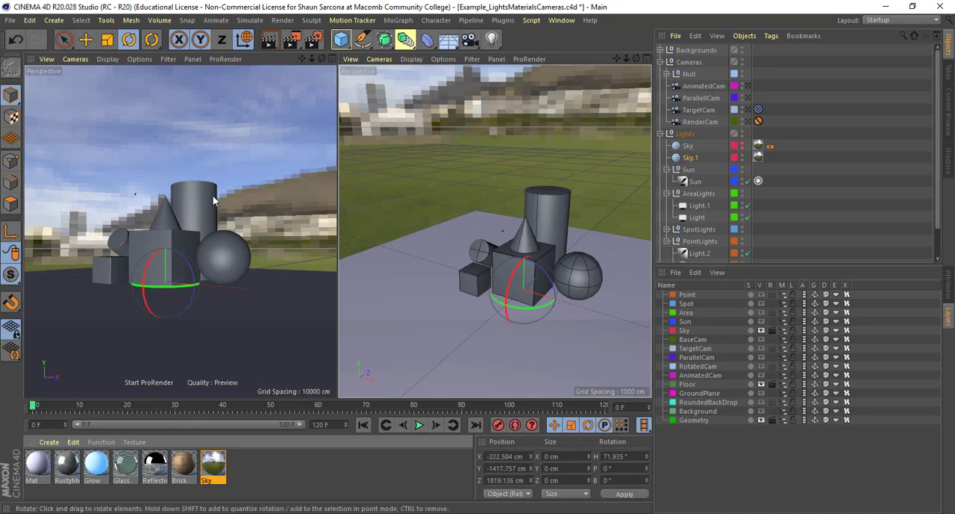
- Render the sky scene with the Standard render setting and close the render window
key(shift+r)
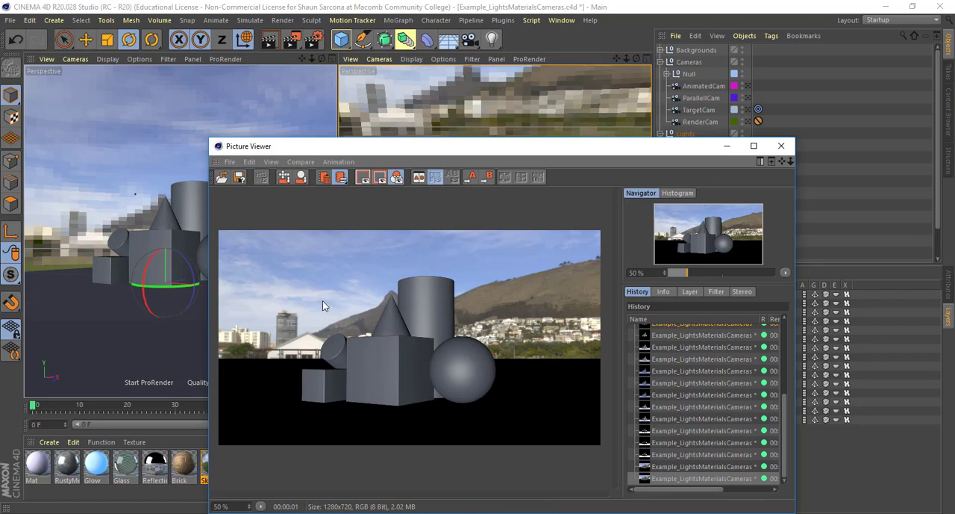
click(781, 145)
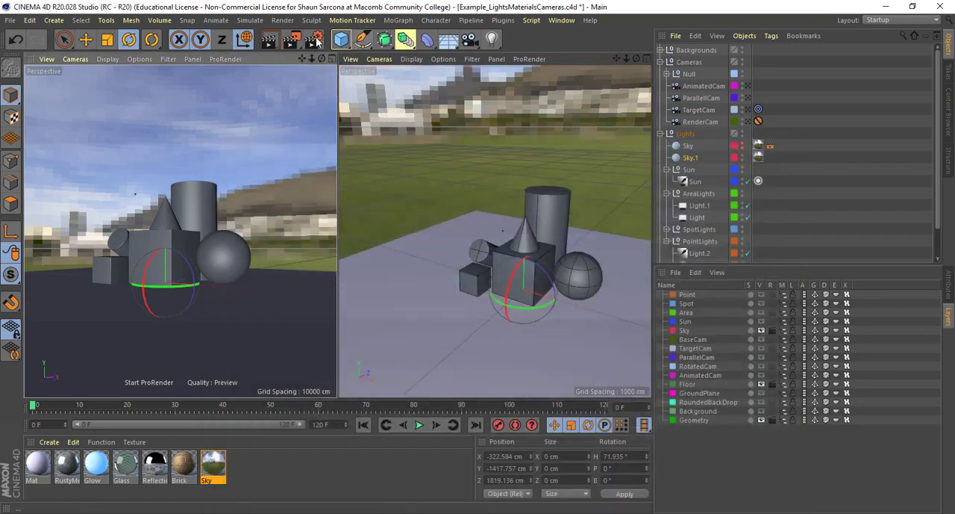
- Open the render settings and make the Physical setting the active one instead of Standard
click(316, 41)
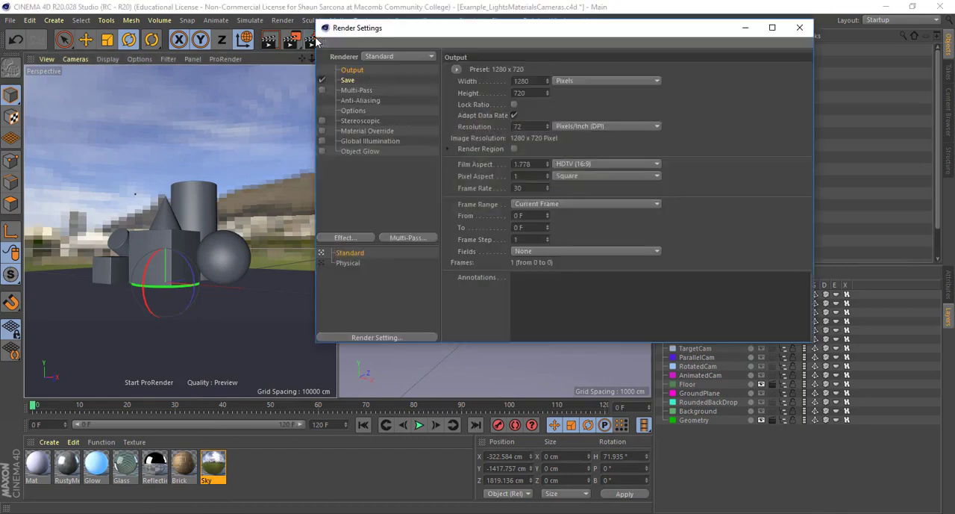
click(376, 57)
click(379, 60)
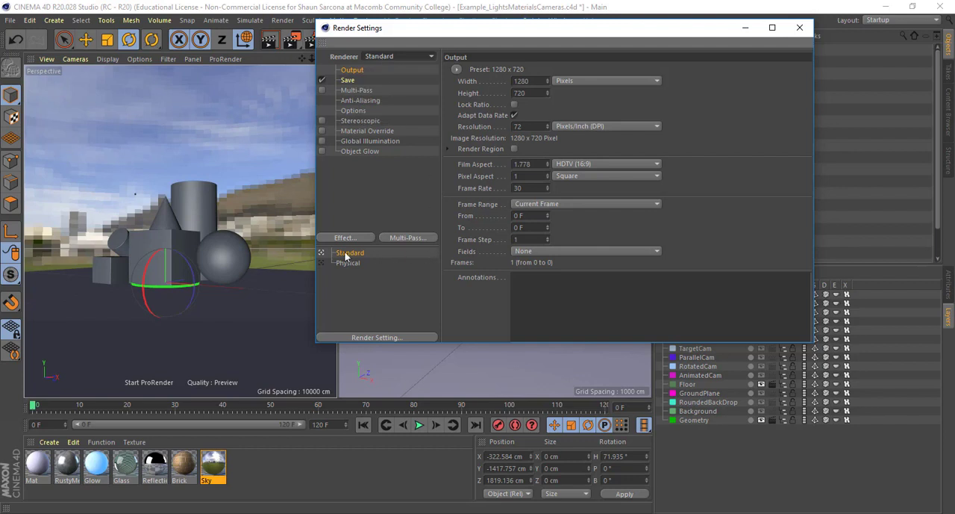
click(344, 264)
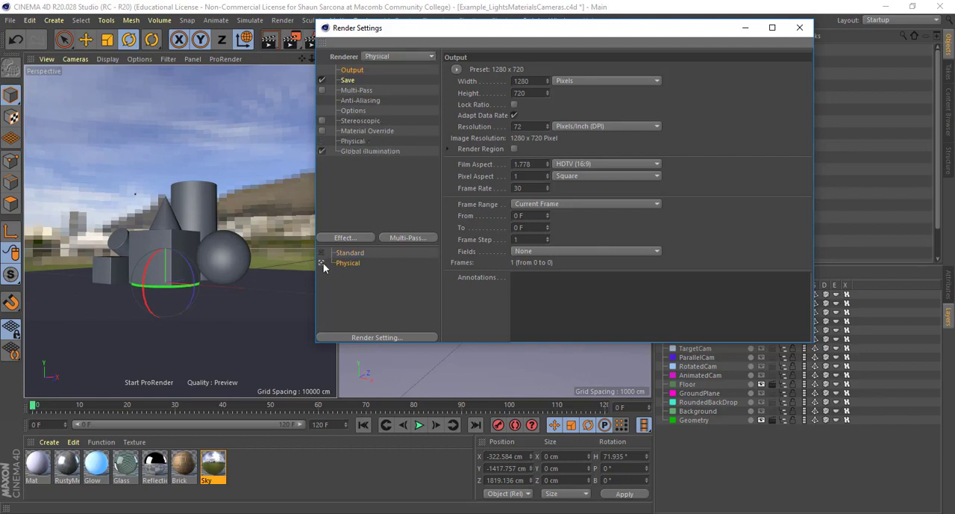
- Review the Global Illumination options and the available render effects, close the render settings and render the scene
click(351, 151)
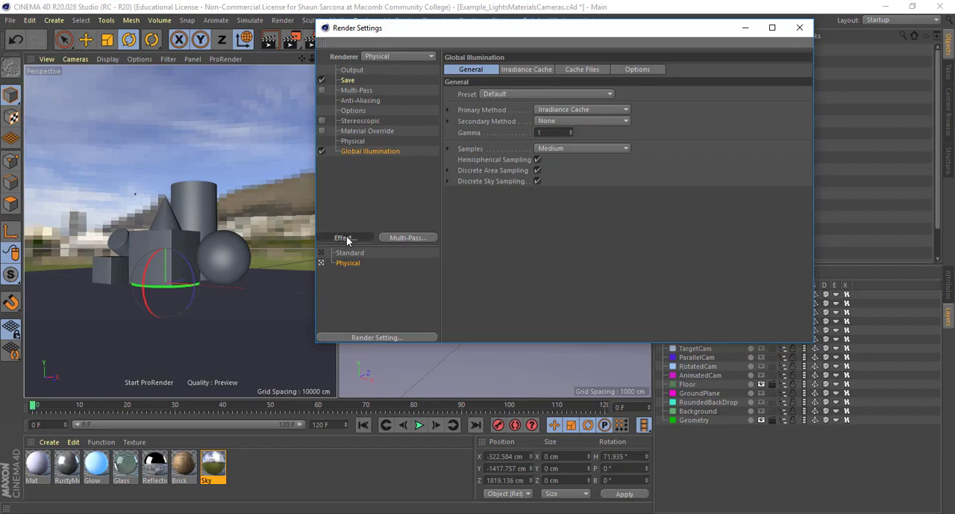
click(345, 237)
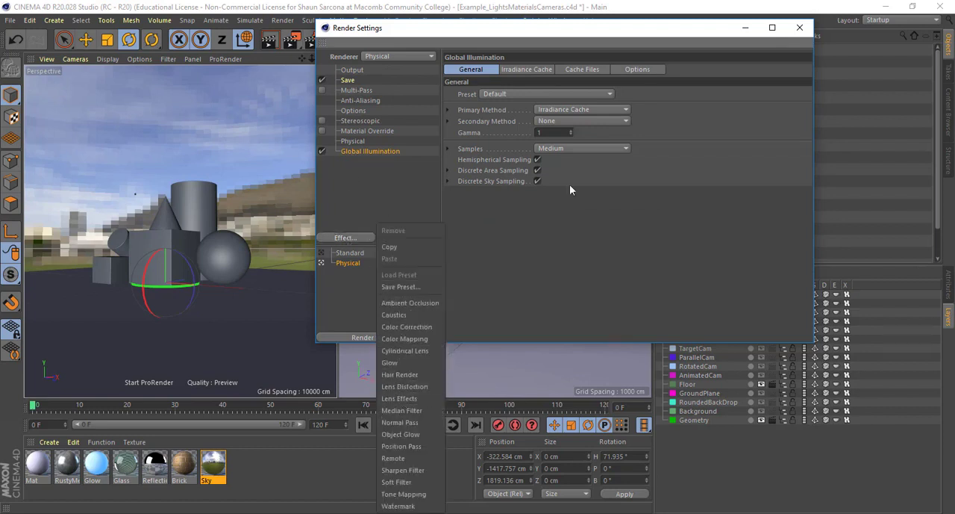
click(800, 28)
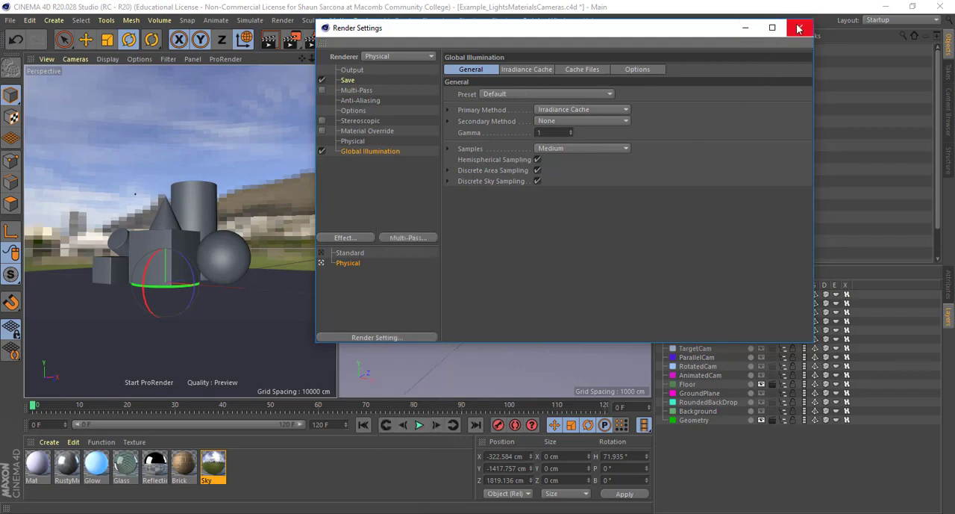
click(801, 27)
key(shift+r)
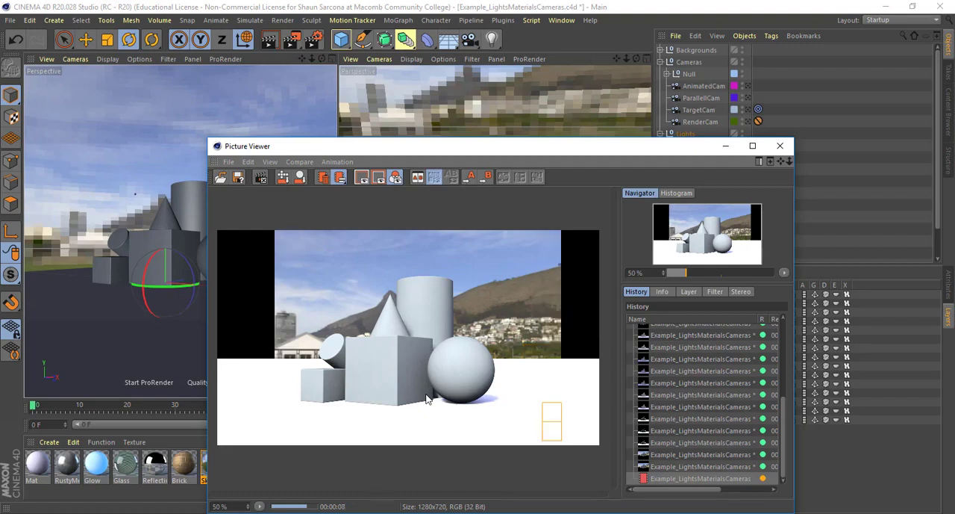
- Compare the earlier Standard sky render with the new Physical render in the history and close the render window
click(692, 466)
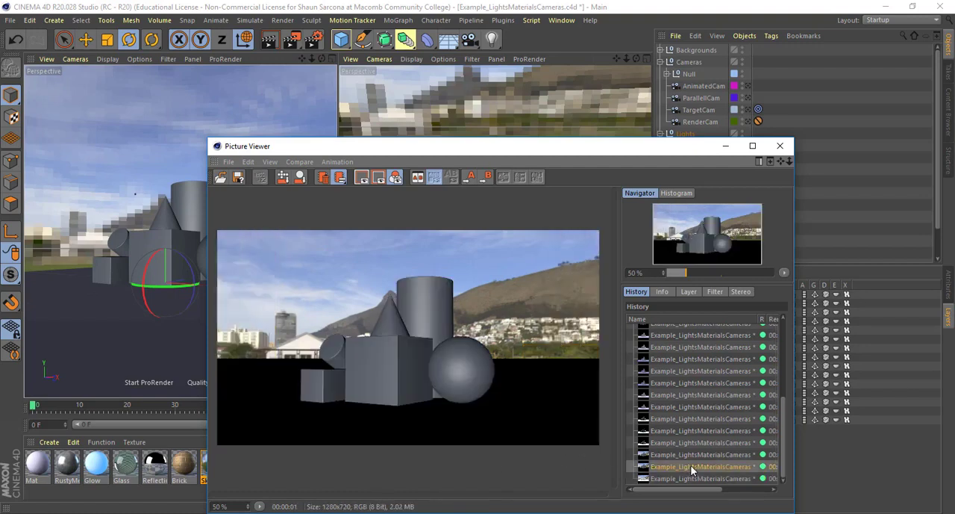
click(692, 479)
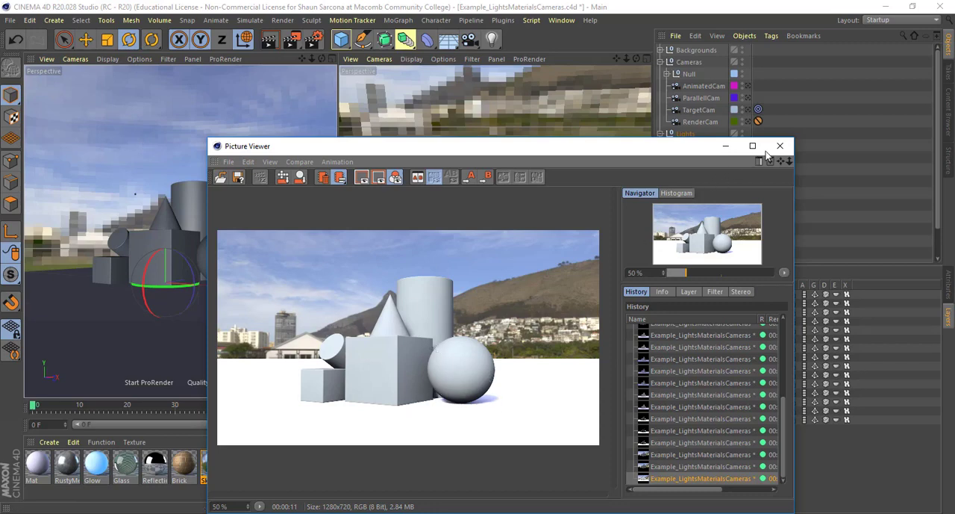
click(780, 146)
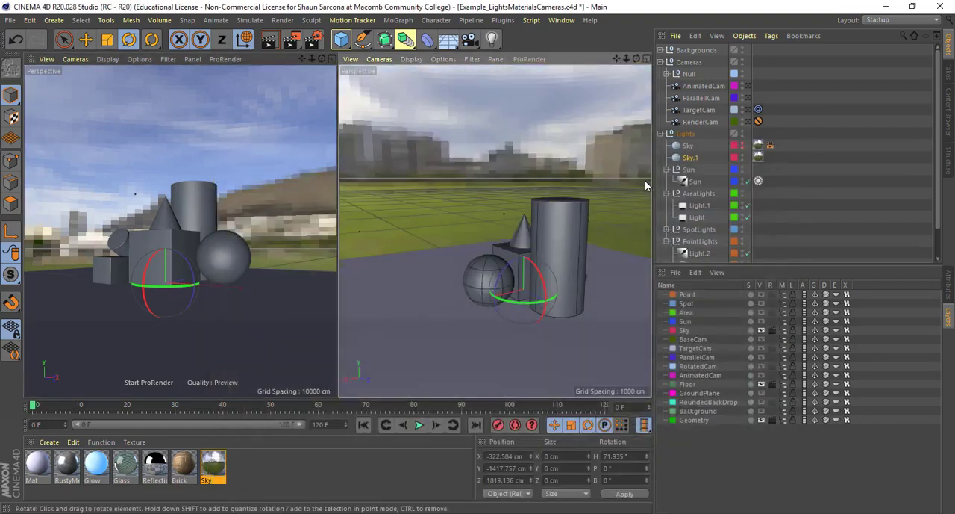
- Rotate the Sky.1 object about its vertical axis to a heading of about 47.5°
alt+drag(647, 186, 564, 150)
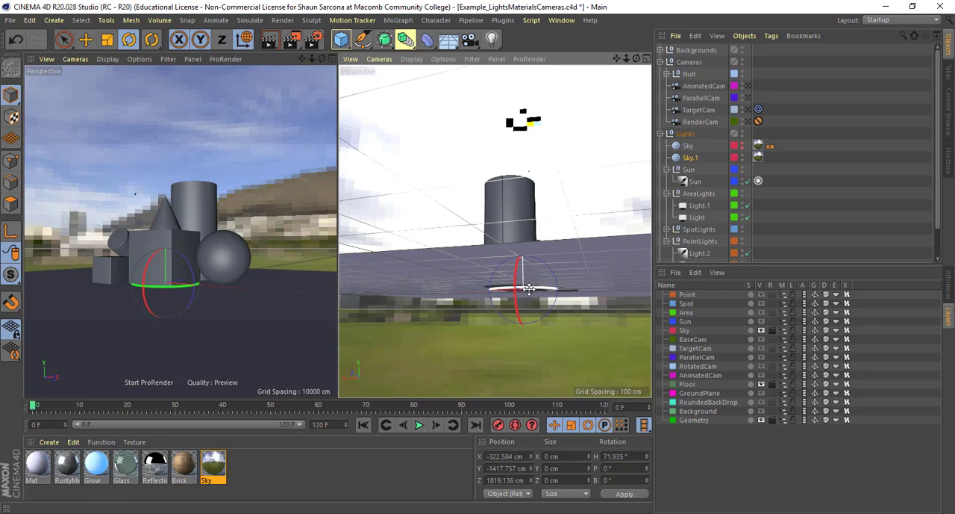
drag(532, 288, 498, 274)
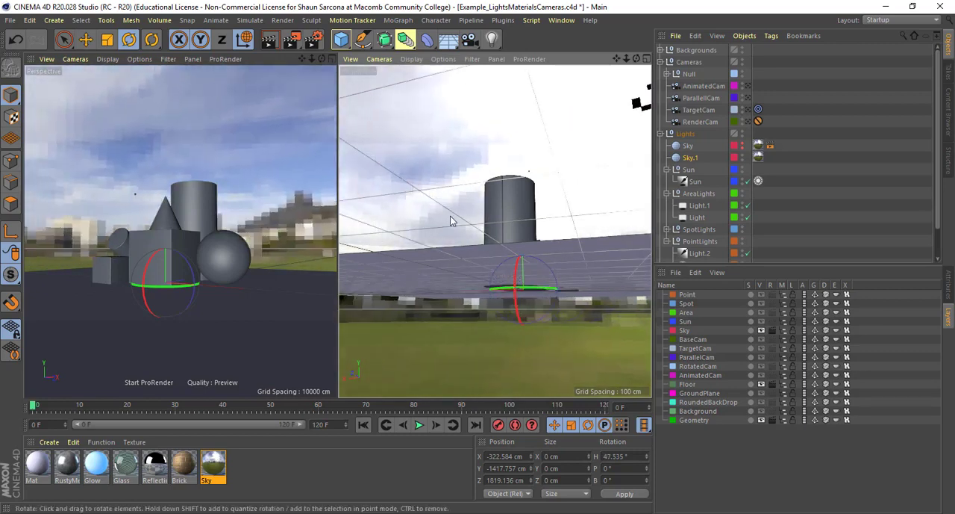
alt+drag(450, 217, 273, 216)
alt+drag(431, 234, 536, 249)
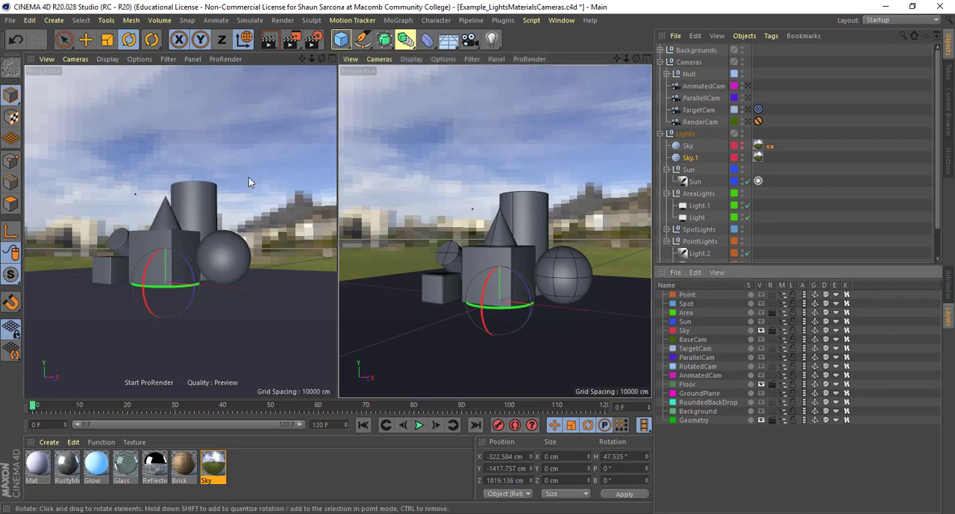
- Render the scene with the rotated sky, compare the result with the previous render in the history, and close the render window
key(shift+r)
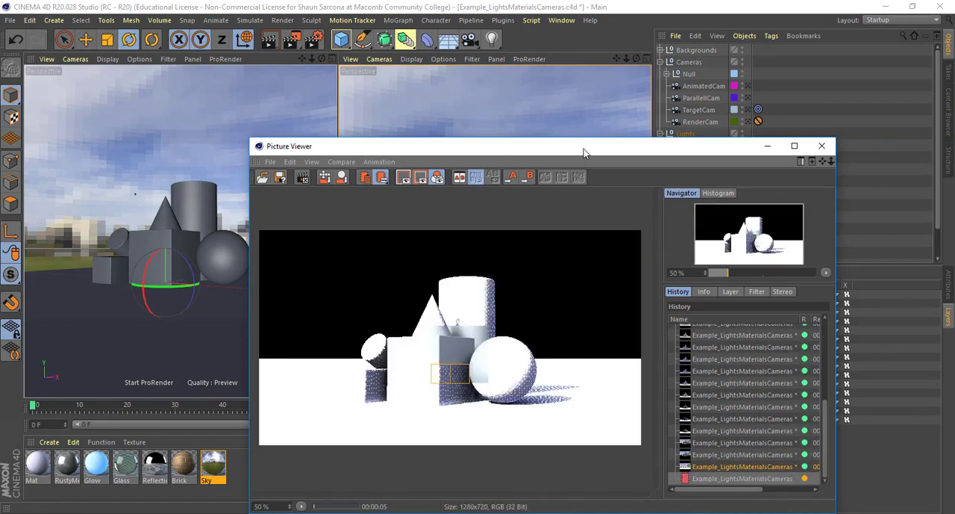
drag(583, 149, 503, 111)
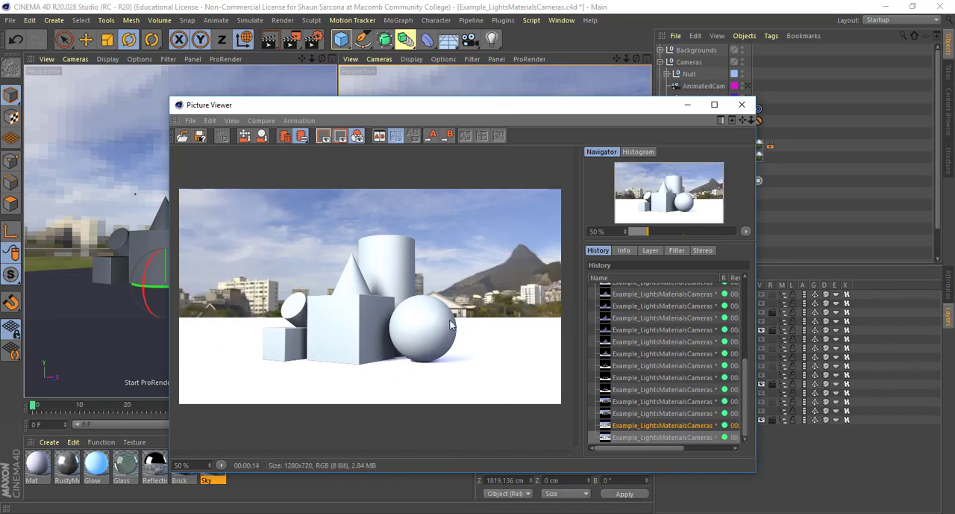
click(630, 427)
click(630, 437)
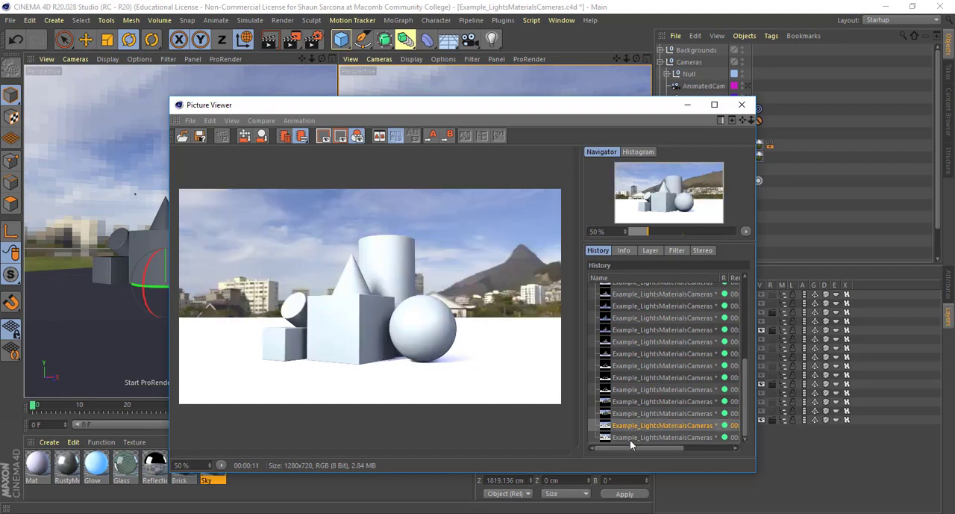
click(631, 428)
click(630, 439)
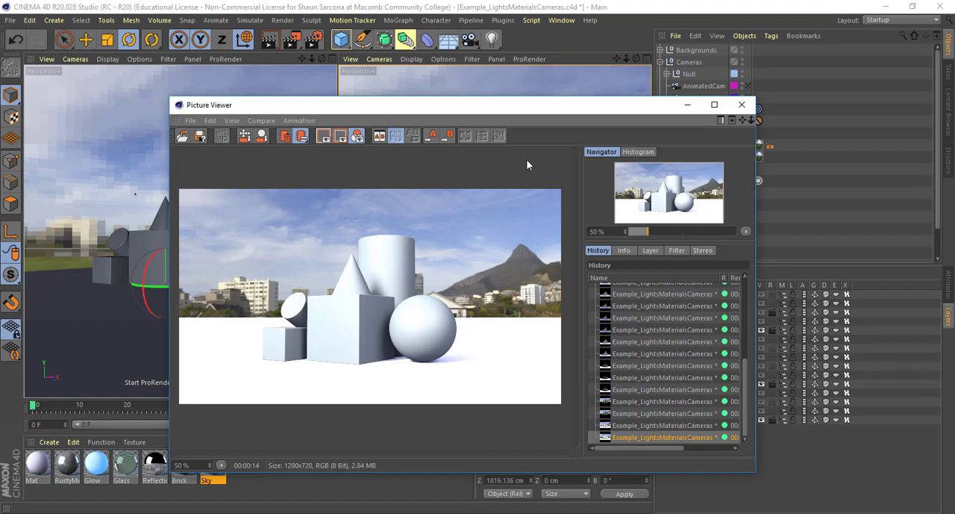
click(742, 105)
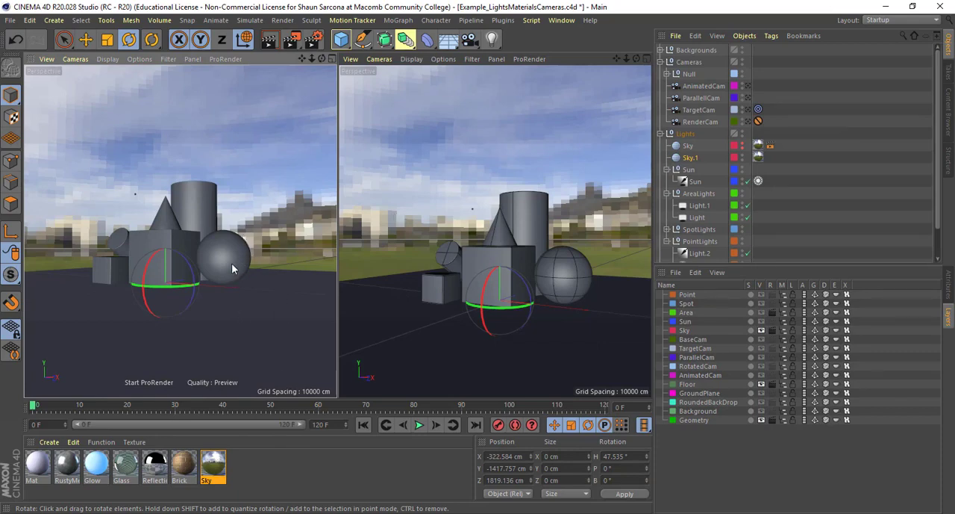
- Render the scene once more and close the render window
key(shift+r)
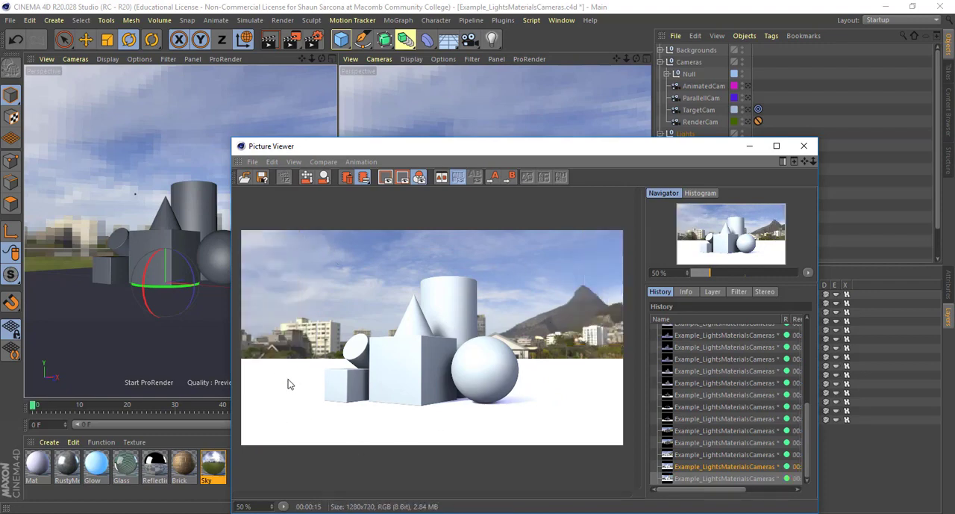
click(804, 146)
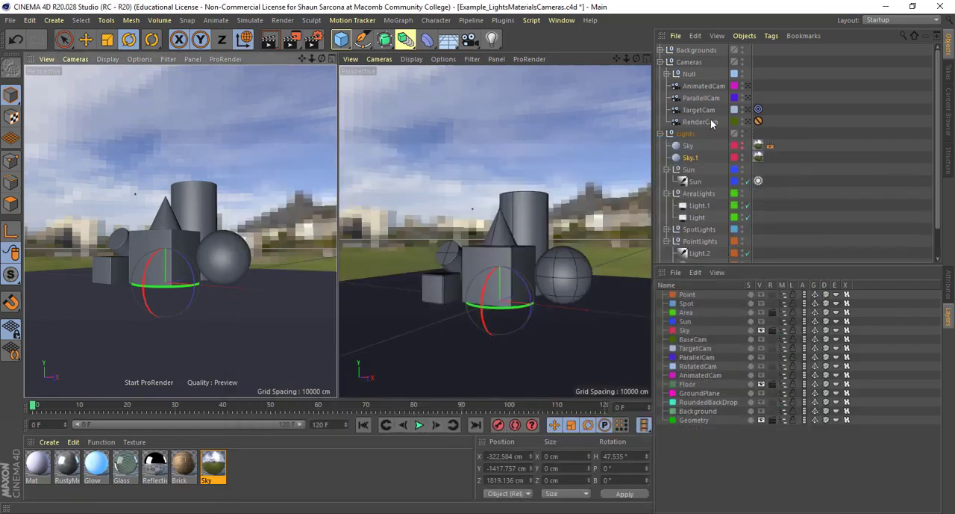
- Expand the Backgrounds group, locate Compositing among the Cinema 4D tags, and display the properties of the Floor object's compositing tag
scroll(689, 176, down, 2)
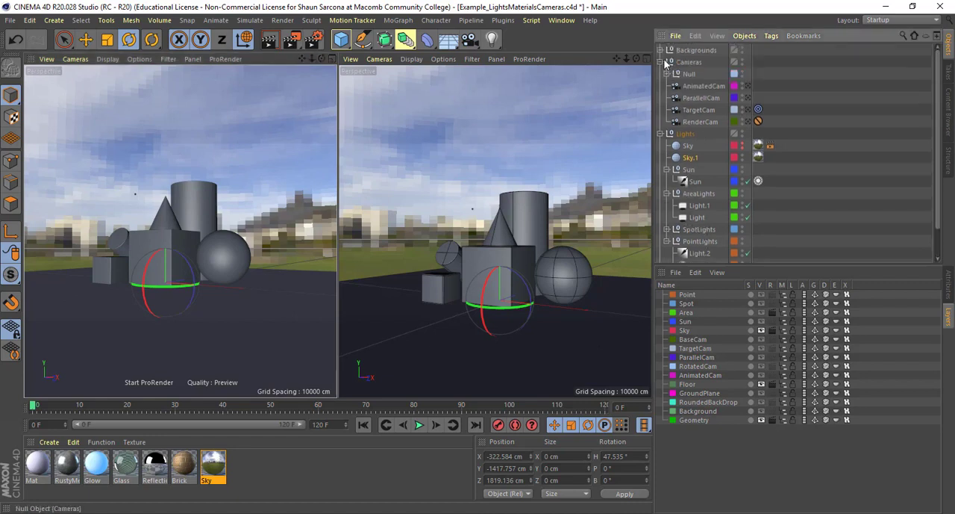
scroll(661, 54, up, 4)
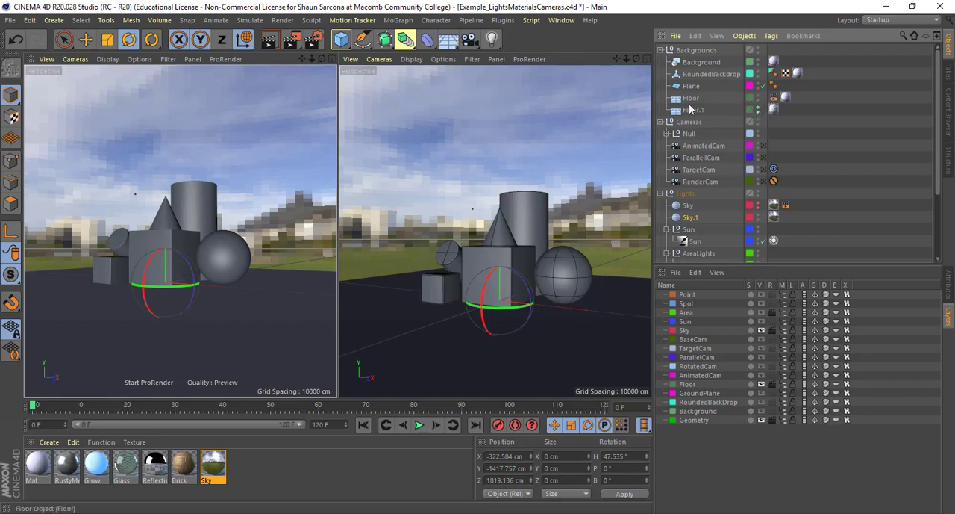
click(691, 109)
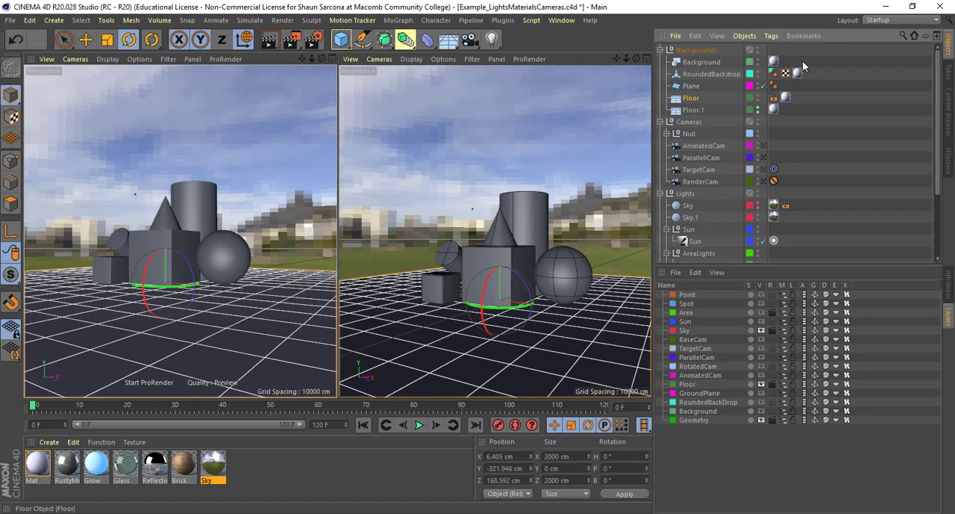
click(771, 35)
mouse_move(797, 55)
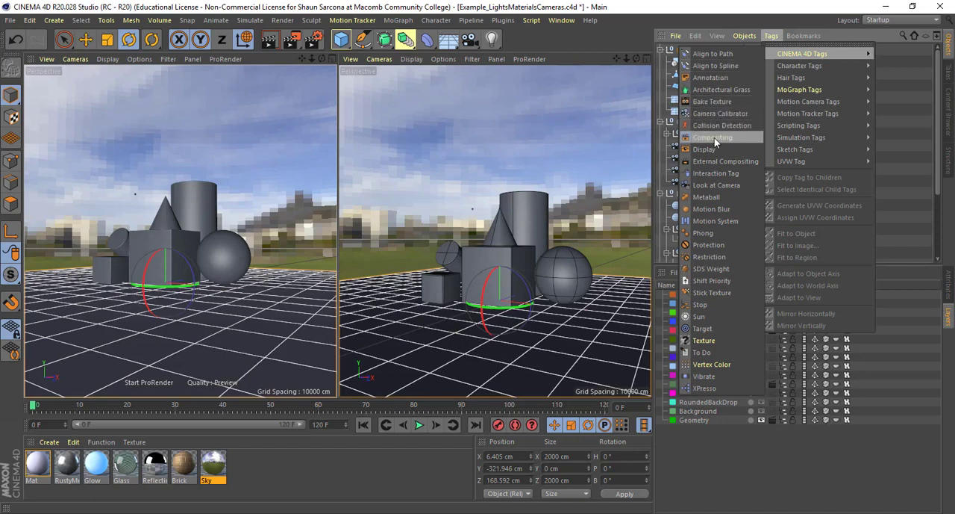
click(903, 138)
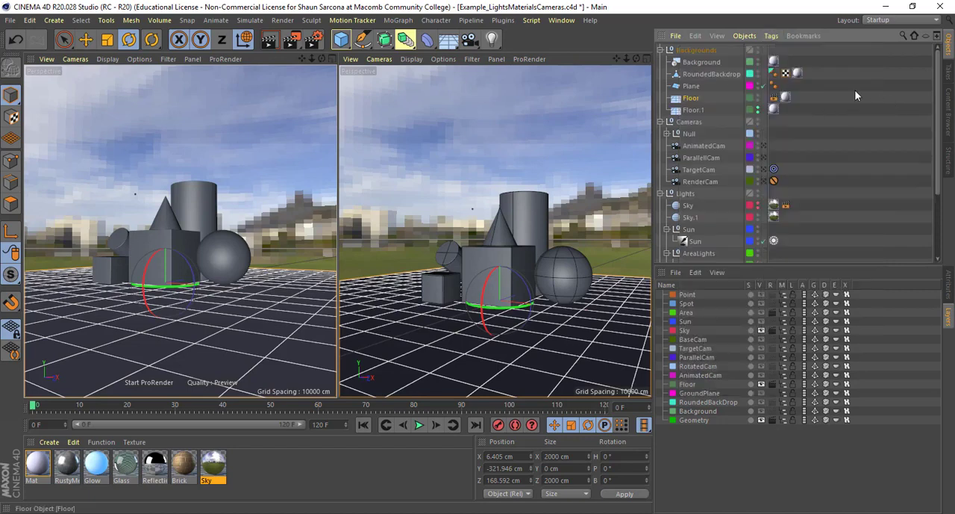
click(774, 98)
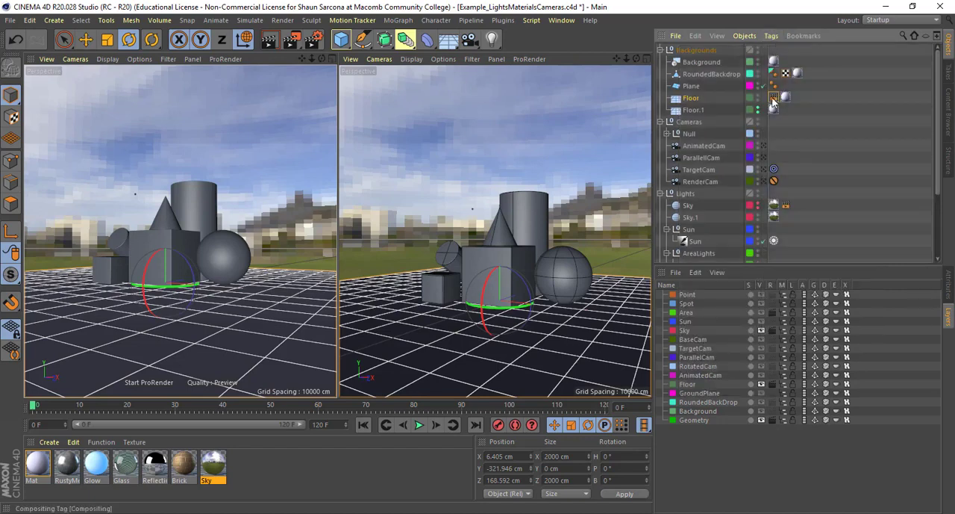
click(948, 288)
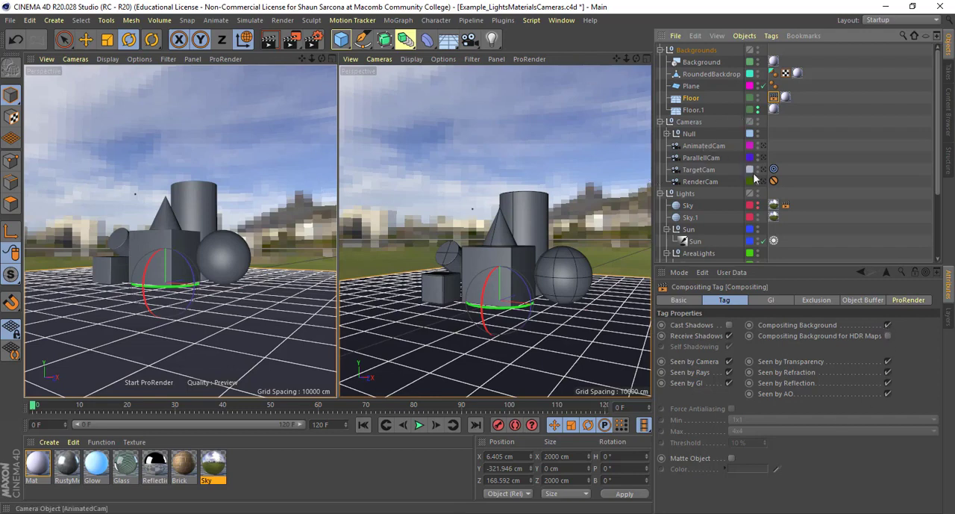
- Switch off Sky.1 in both the editor and the render, leaving the Sky object with the compositing tag enabled
scroll(754, 205, down, 3)
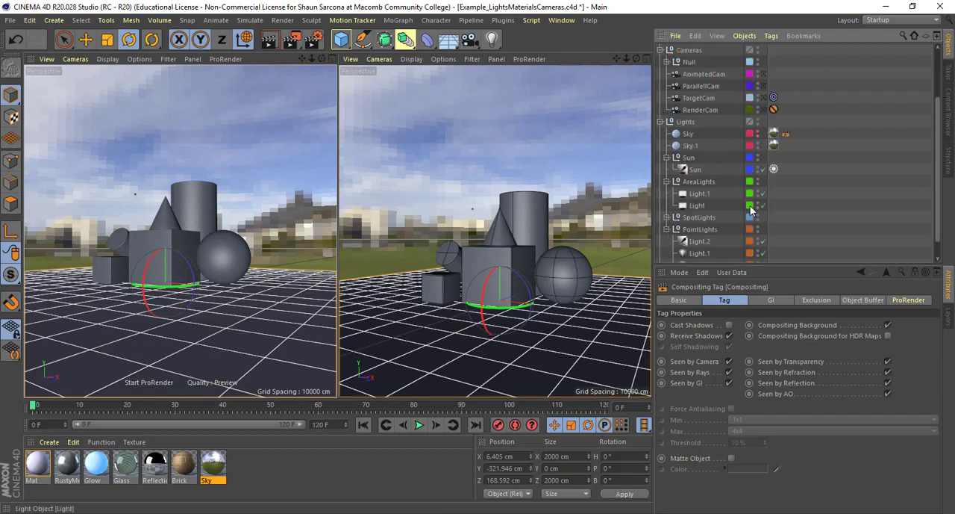
click(761, 147)
click(758, 143)
click(758, 148)
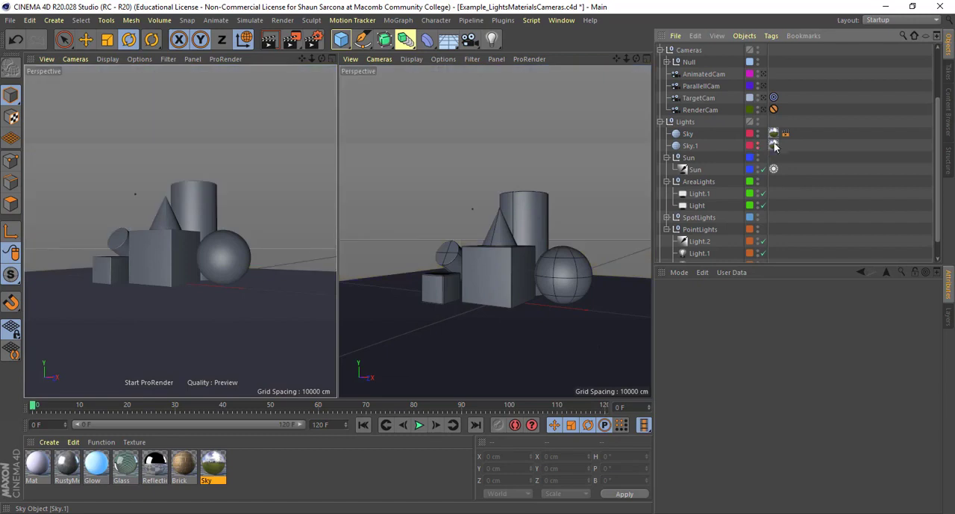
- Review the compositing tag properties of the Sky object and of the Floor object
click(785, 134)
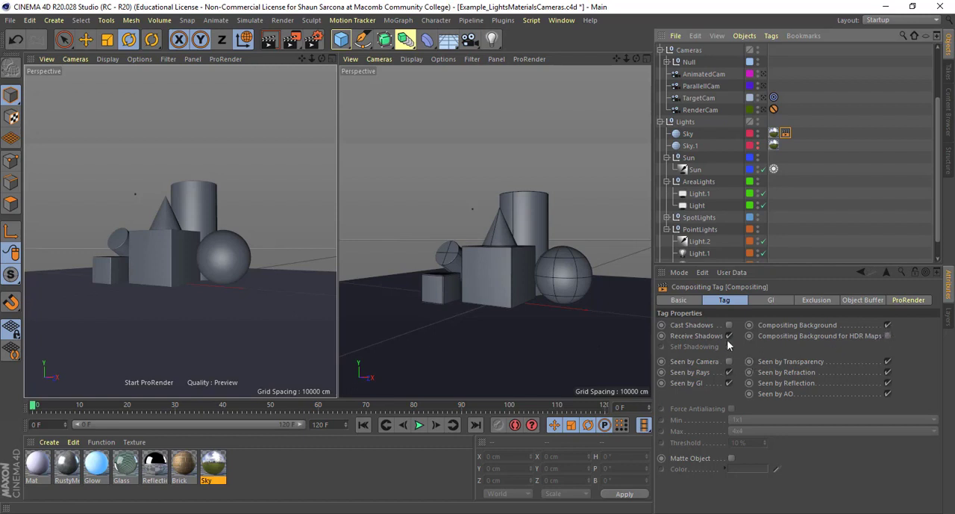
scroll(747, 207, up, 3)
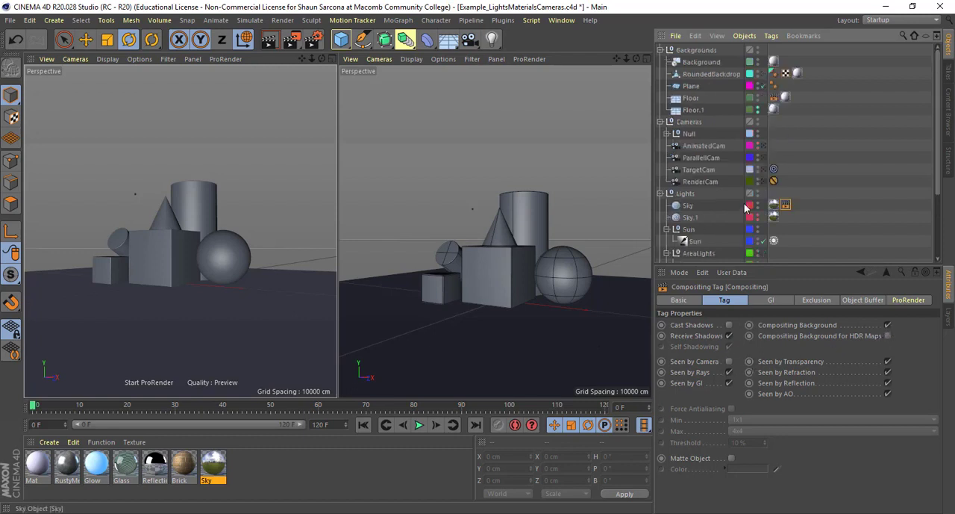
click(774, 98)
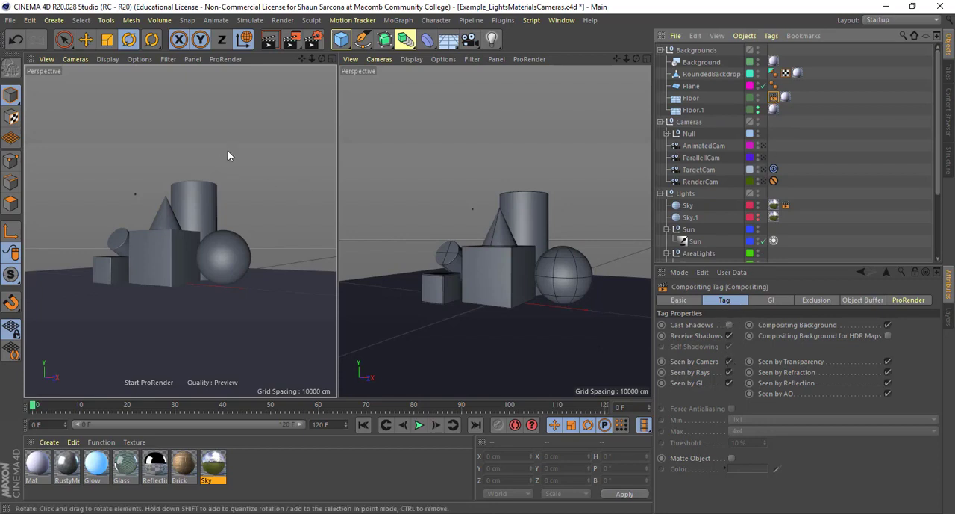
- Render the scene without Sky.1, compare it repeatedly with the previous sky render in the history, and close the render window
key(shift+r)
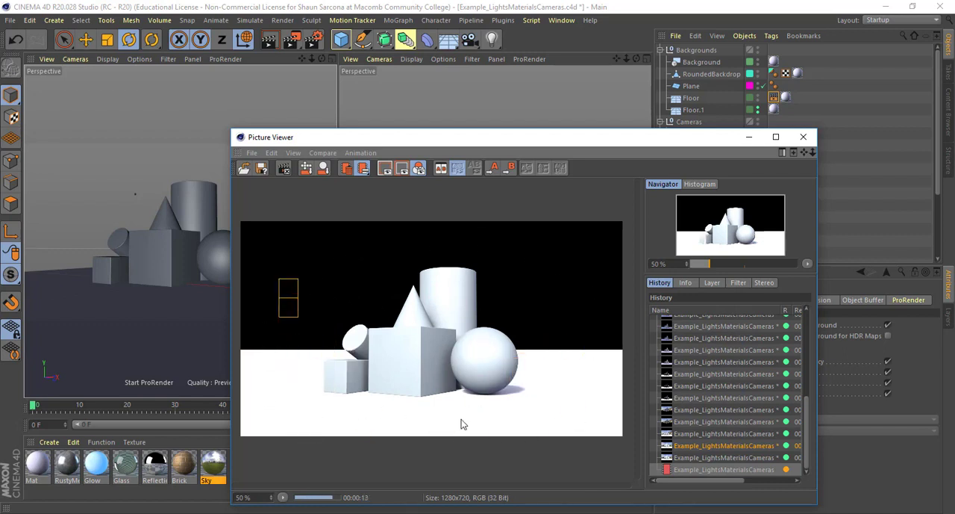
click(696, 469)
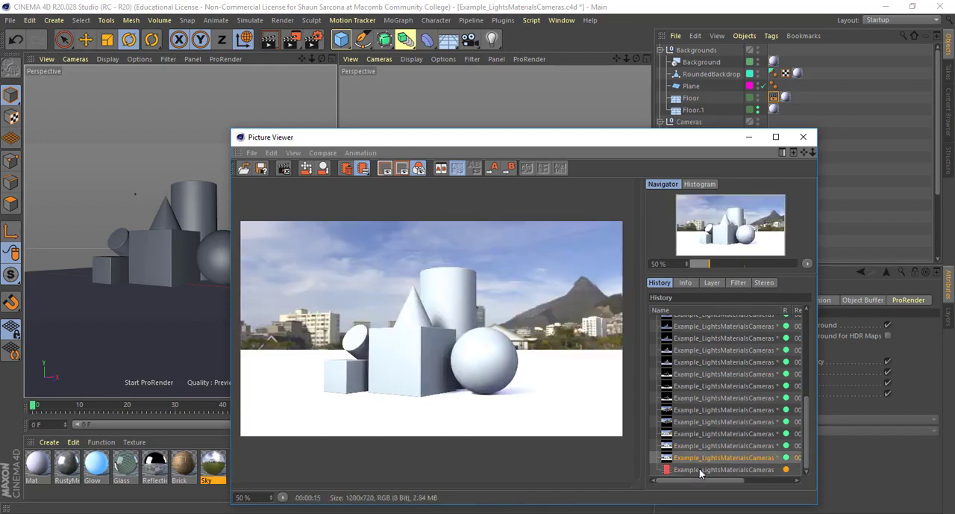
click(700, 458)
click(701, 470)
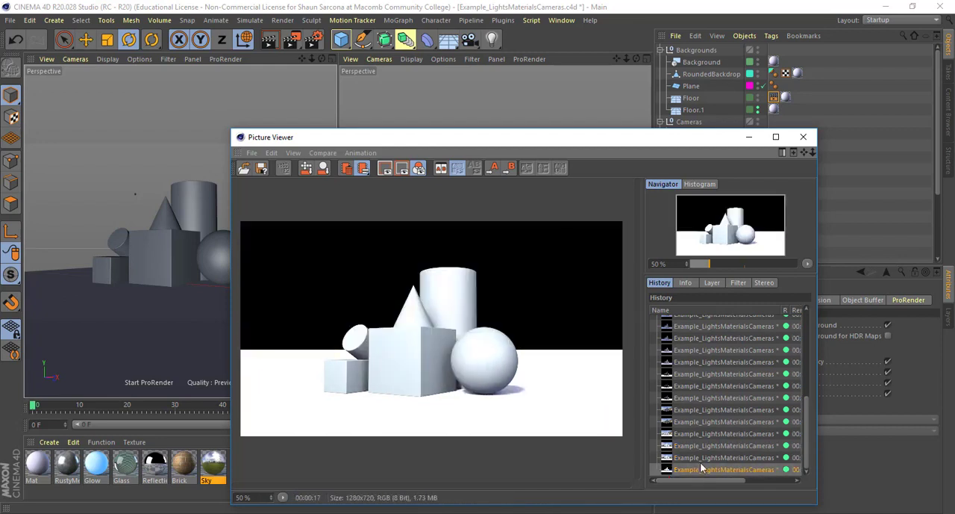
click(700, 458)
click(701, 470)
click(702, 460)
click(702, 469)
click(703, 459)
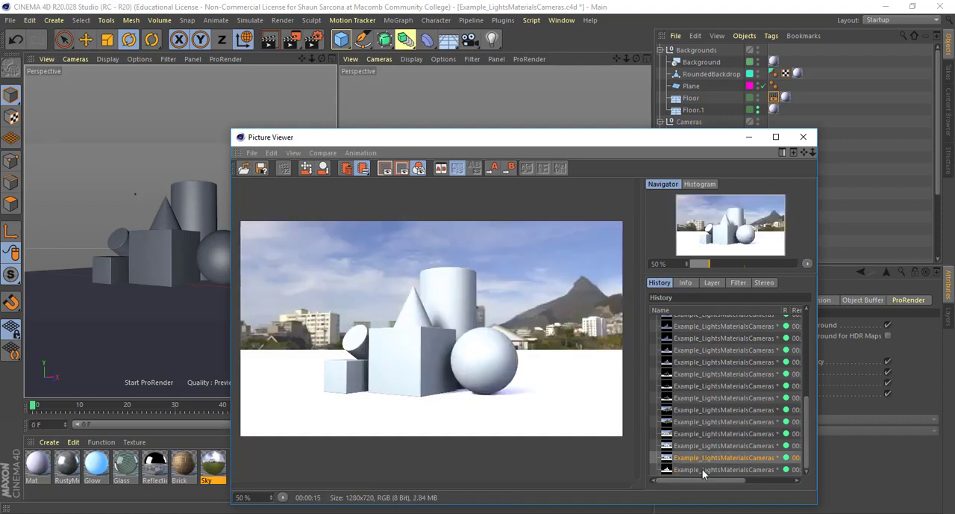
click(702, 468)
click(702, 462)
click(703, 469)
click(703, 458)
click(803, 137)
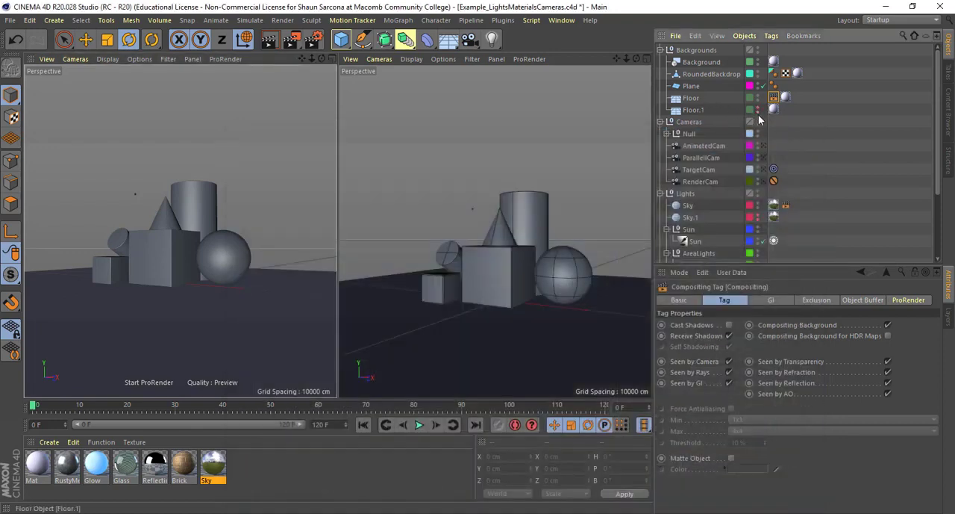
- Render the scene with Floor.1 switched off and delete the previous black-background render from the history
key(shift+r)
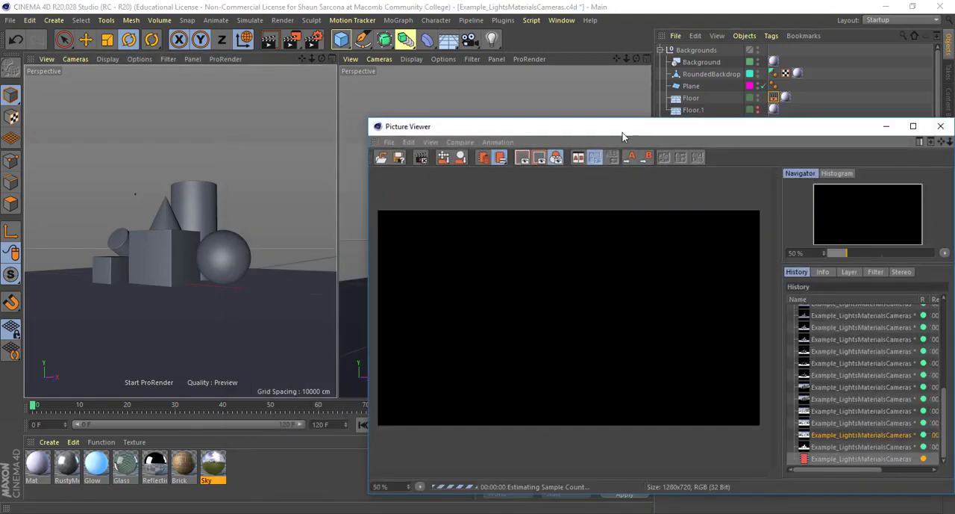
drag(538, 125, 374, 91)
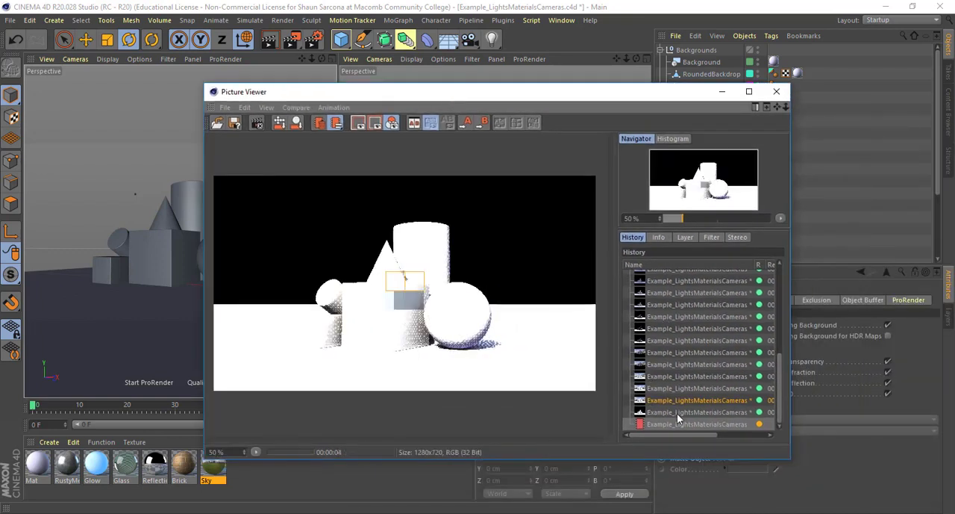
key(Delete)
key(Return)
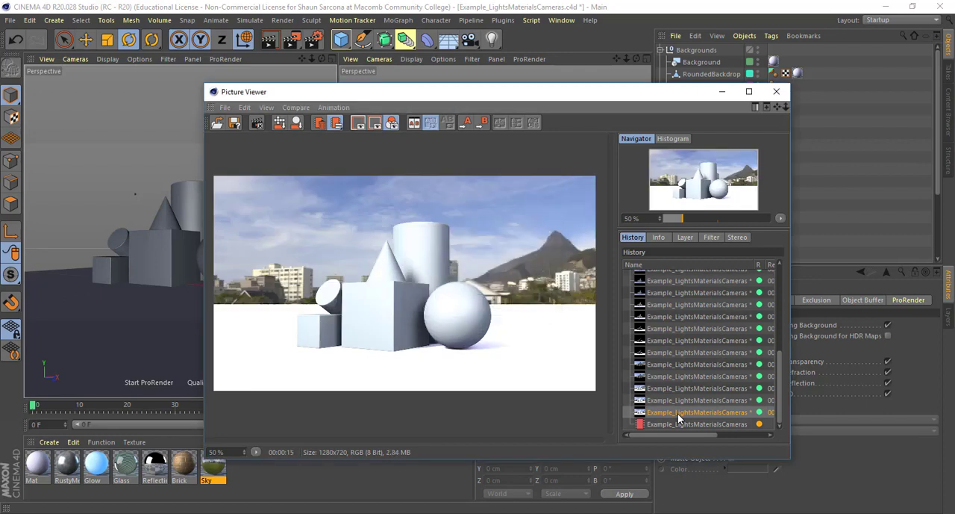
- Compare the render in progress with the earlier render showing the sky background
click(678, 420)
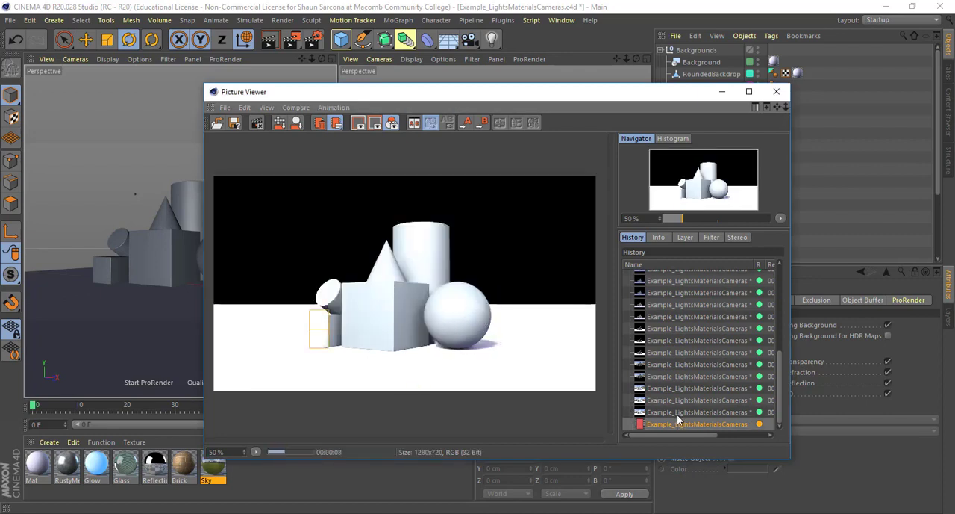
click(677, 413)
click(677, 423)
click(677, 415)
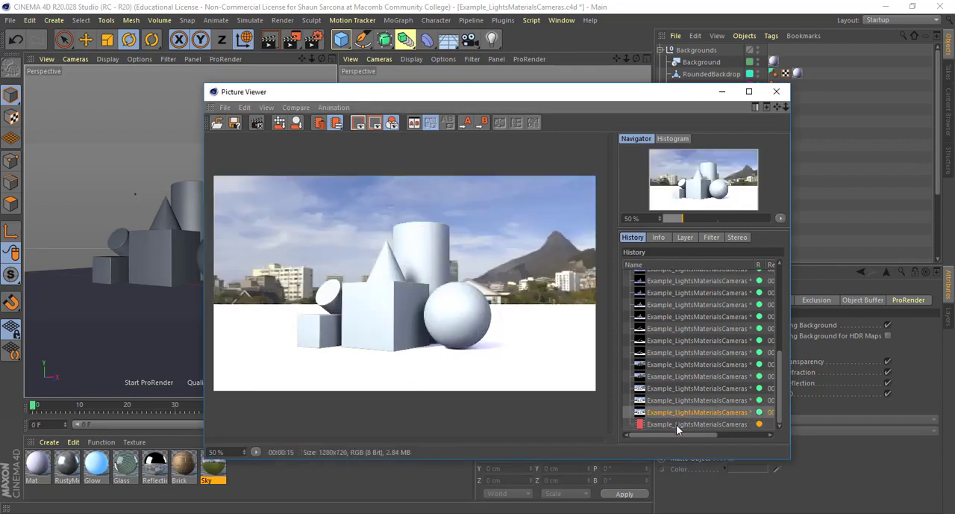
- Stop the render in progress and switch off Cast Shadows and Compositing Background in the Floor's compositing tag
click(676, 424)
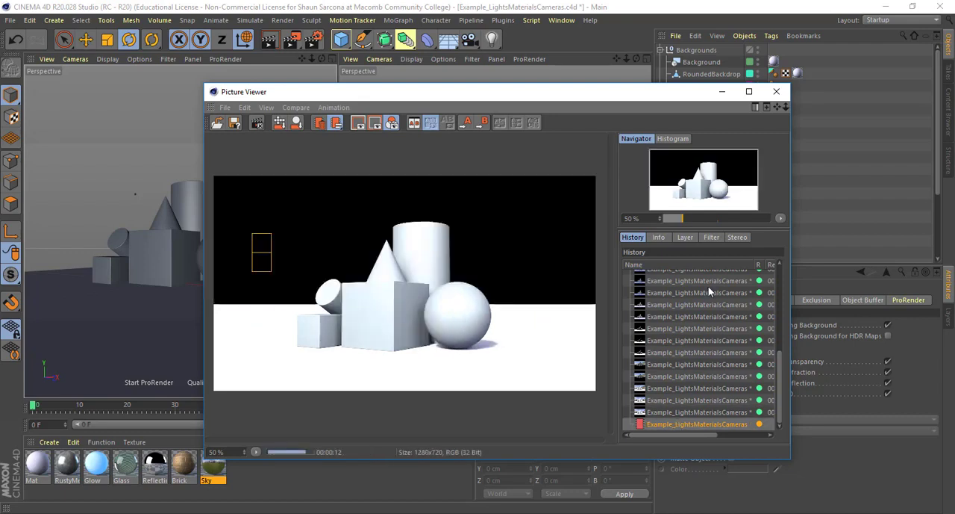
click(775, 92)
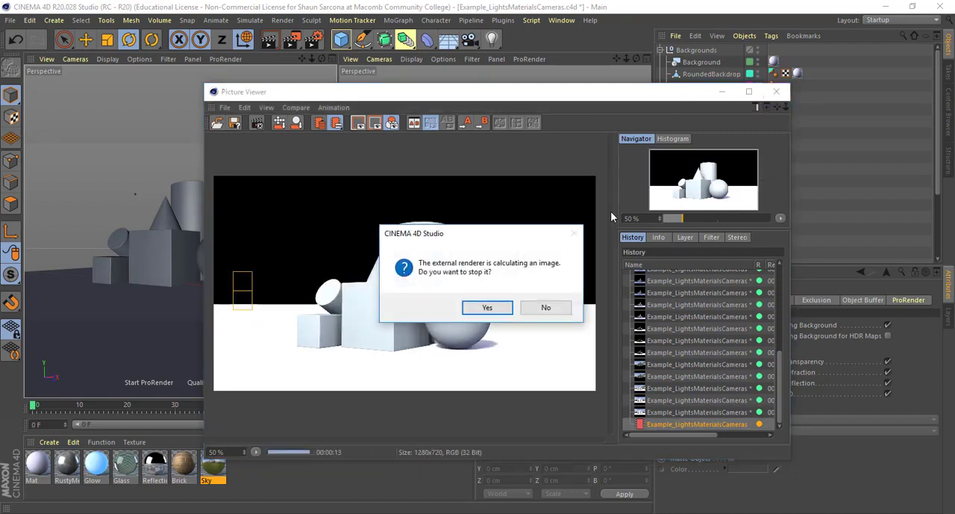
key(Return)
click(727, 323)
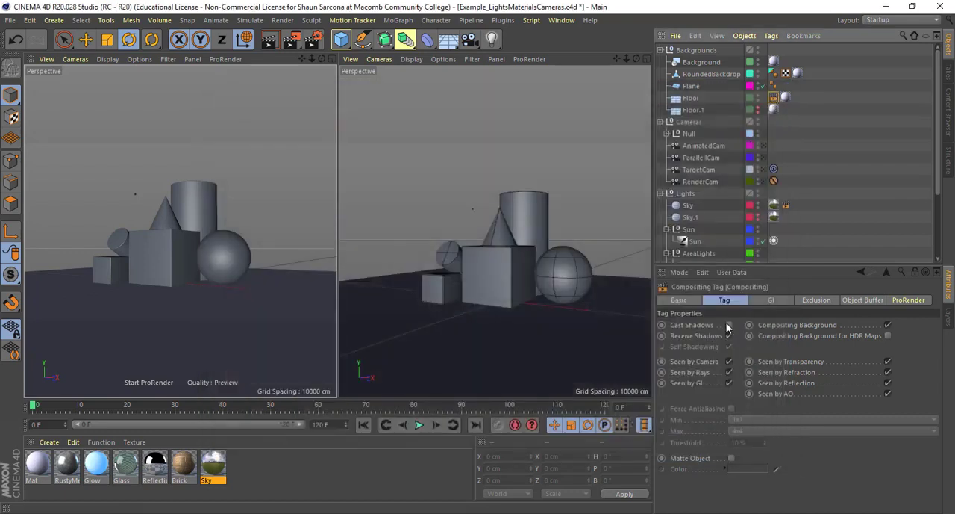
click(888, 325)
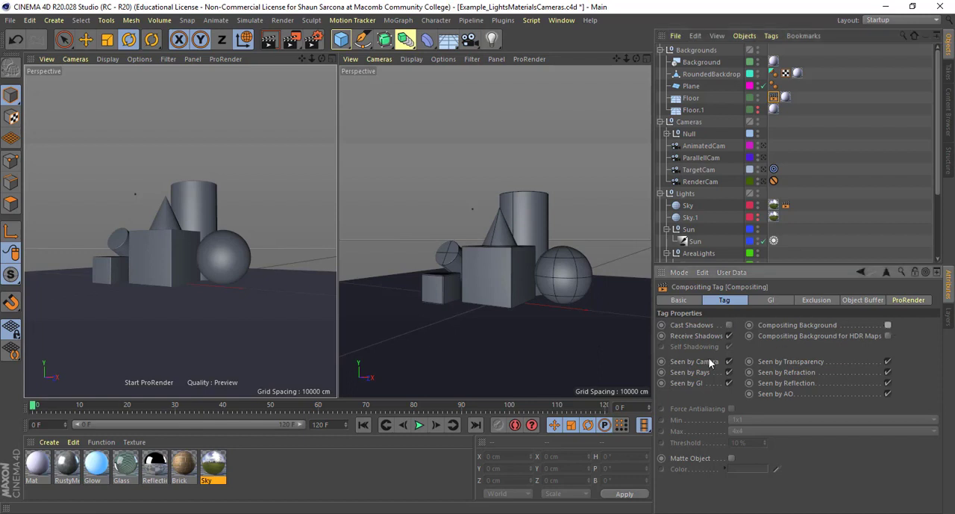
- Darken the Mat material's color to a V of 68% and check its reflectance settings
double_click(36, 464)
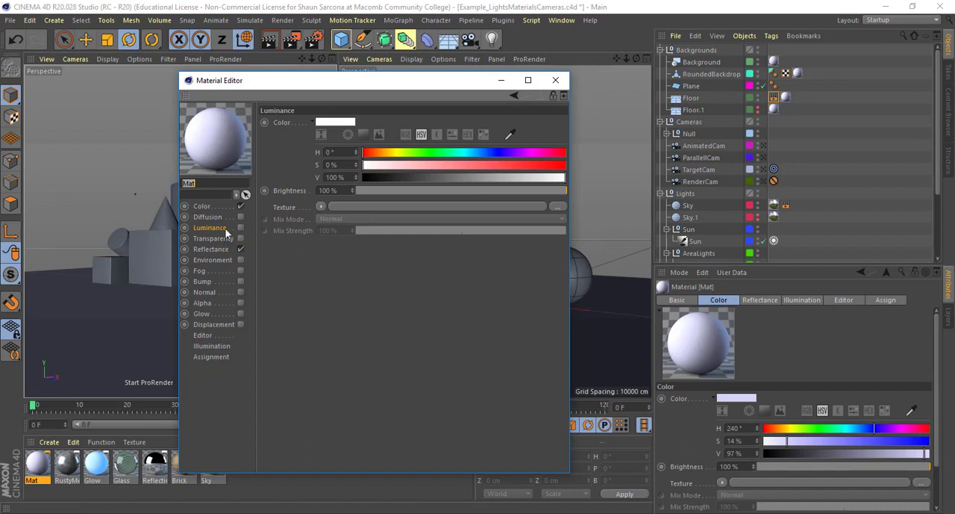
click(224, 206)
drag(482, 177, 501, 178)
click(212, 247)
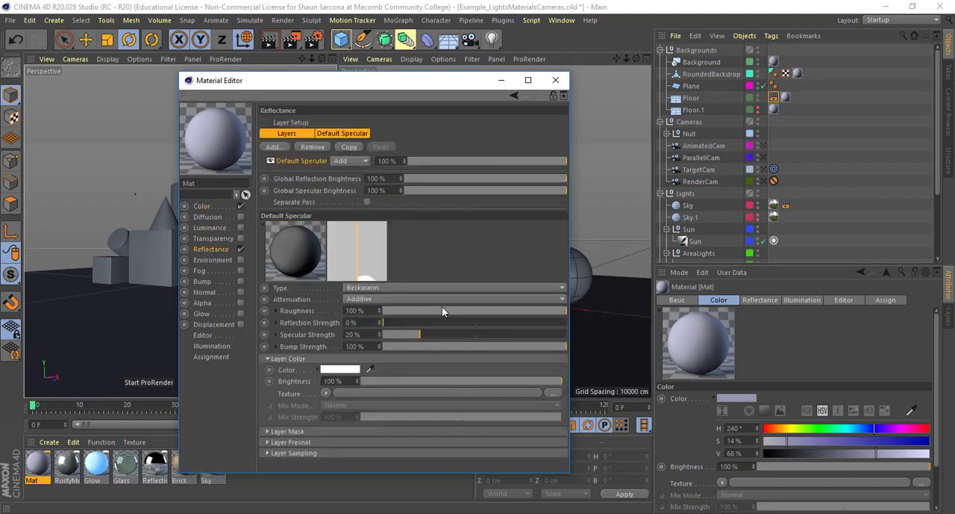
click(555, 80)
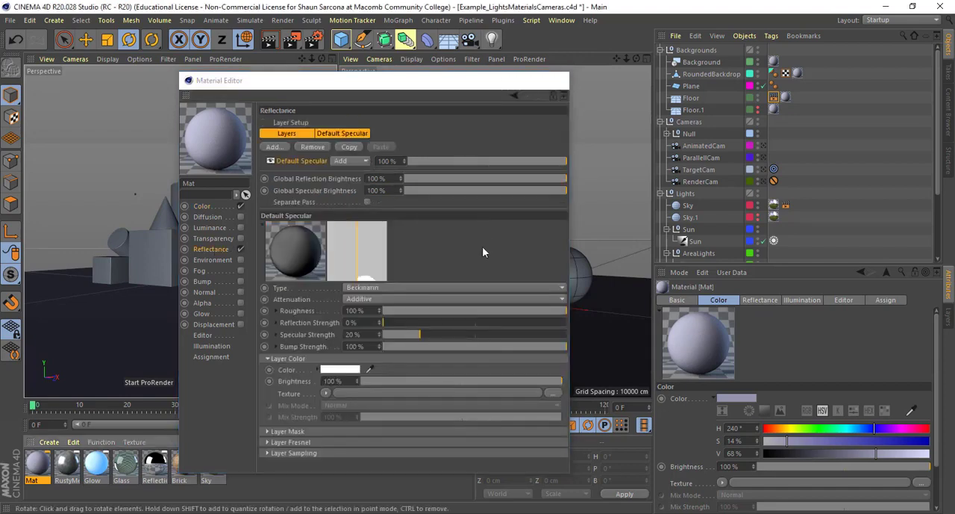
- Render the scene with the darkened Mat material, watch the result, and close the render window
key(shift+r)
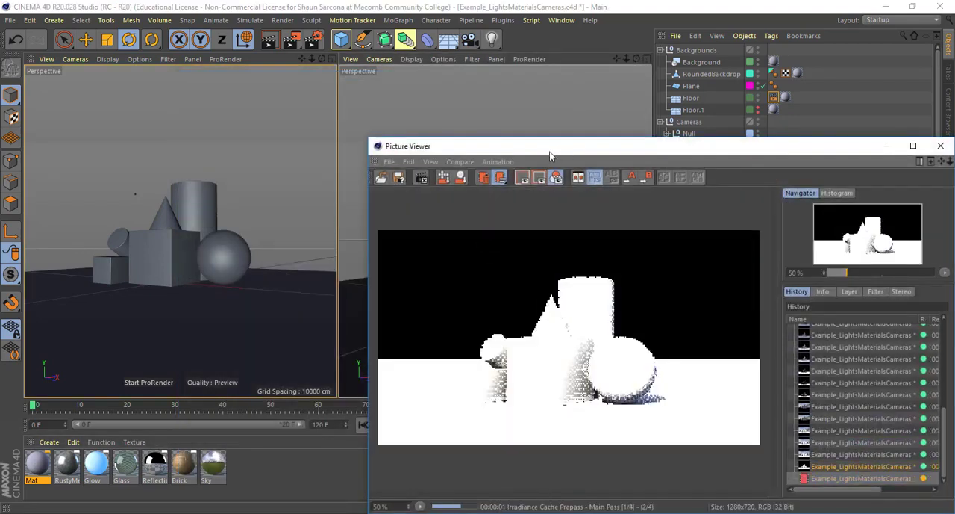
drag(552, 149, 332, 107)
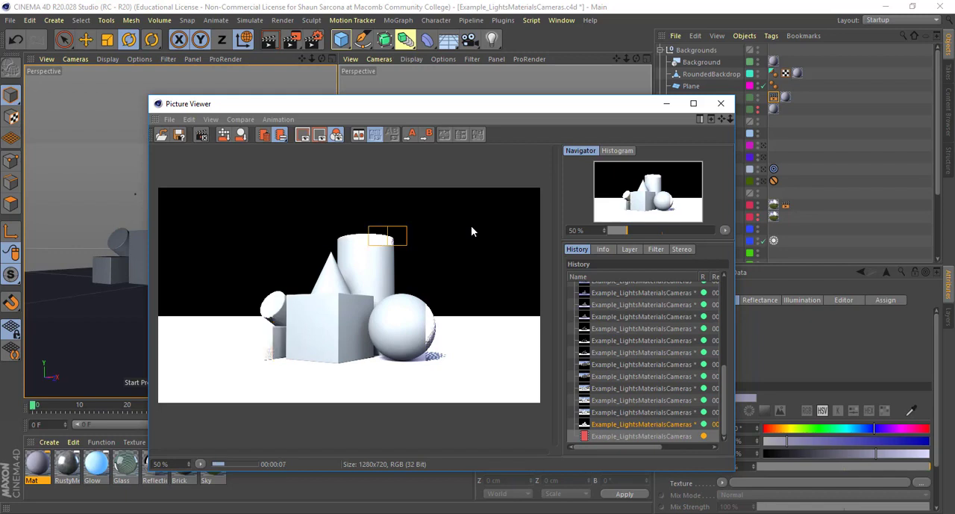
click(721, 106)
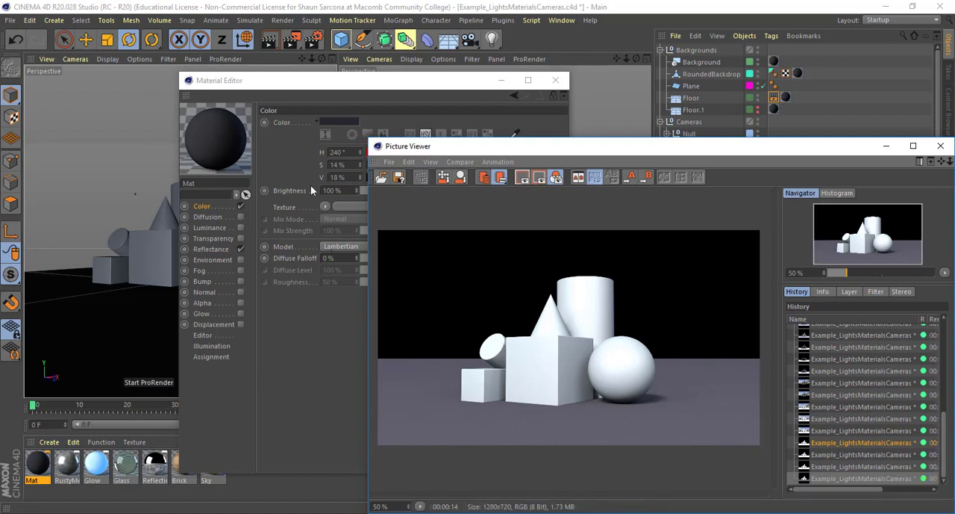
- Set the Mat material's color V to 52% and close the render and material windows
click(301, 89)
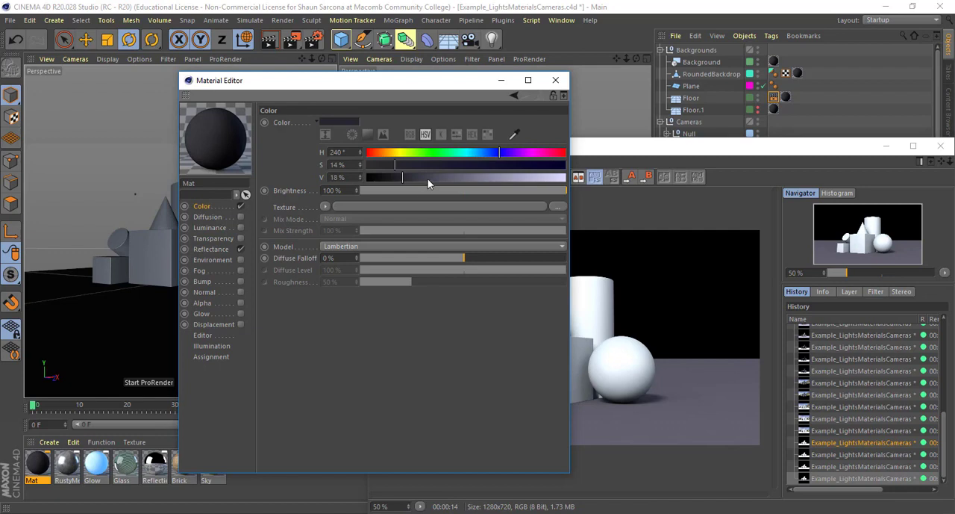
drag(428, 179, 471, 181)
click(609, 361)
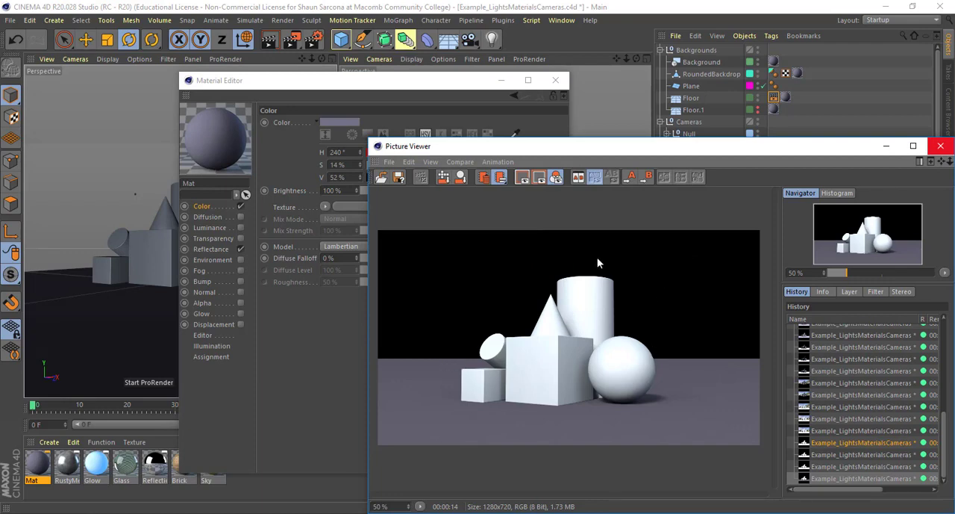
click(940, 146)
click(556, 80)
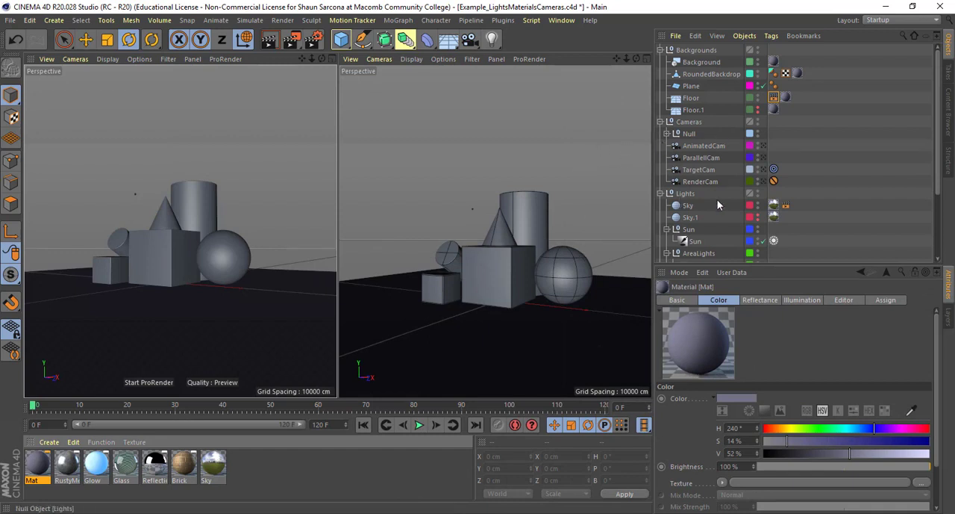
- Look through the sky, sun and area light objects, collapse the light subgroups, and clear the selection
scroll(717, 199, down, 3)
click(688, 125)
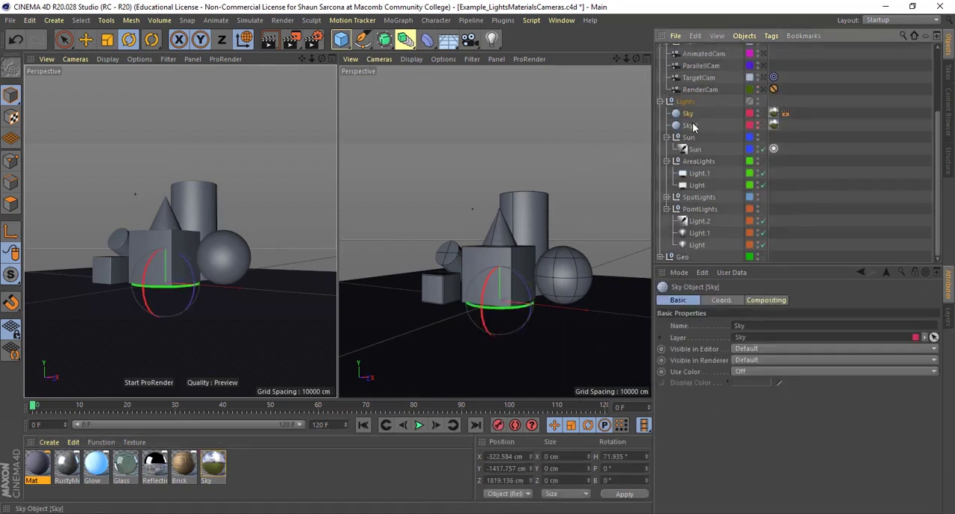
click(689, 137)
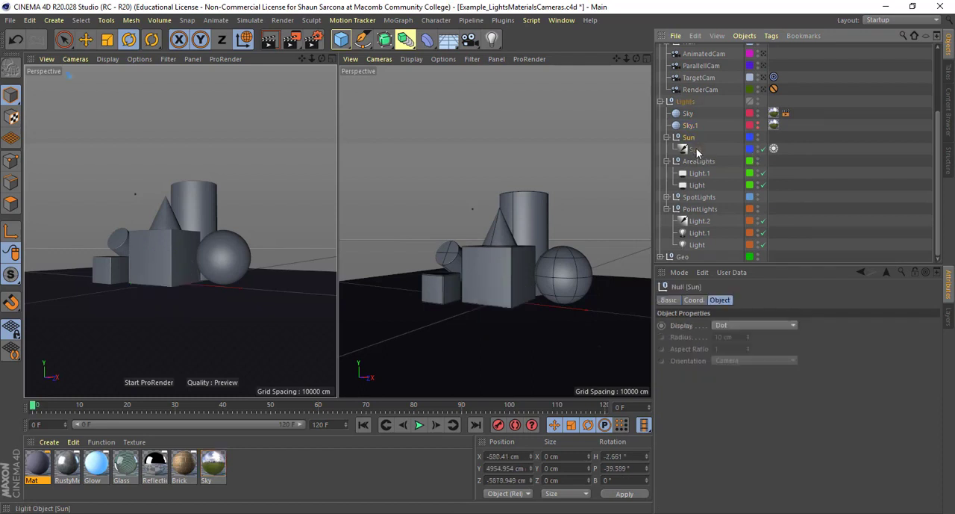
click(695, 149)
click(698, 161)
click(697, 185)
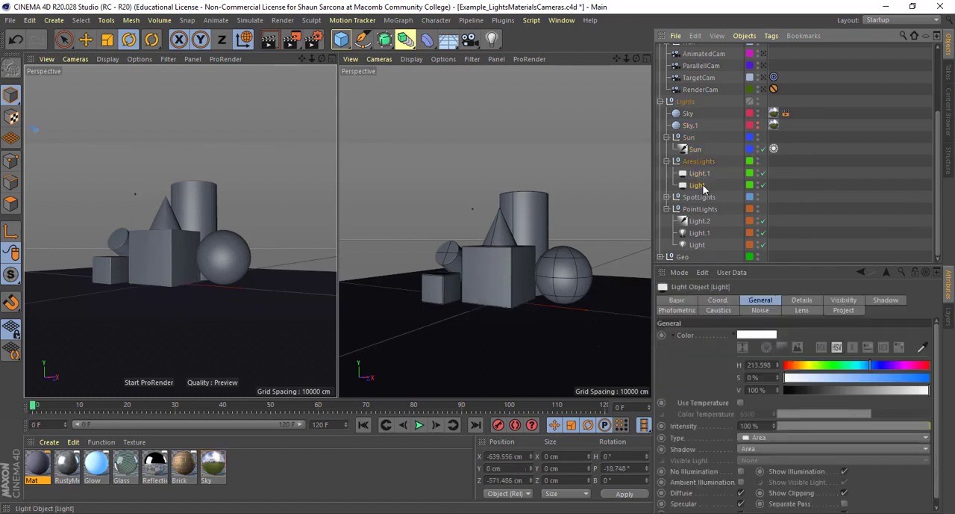
click(666, 210)
click(666, 198)
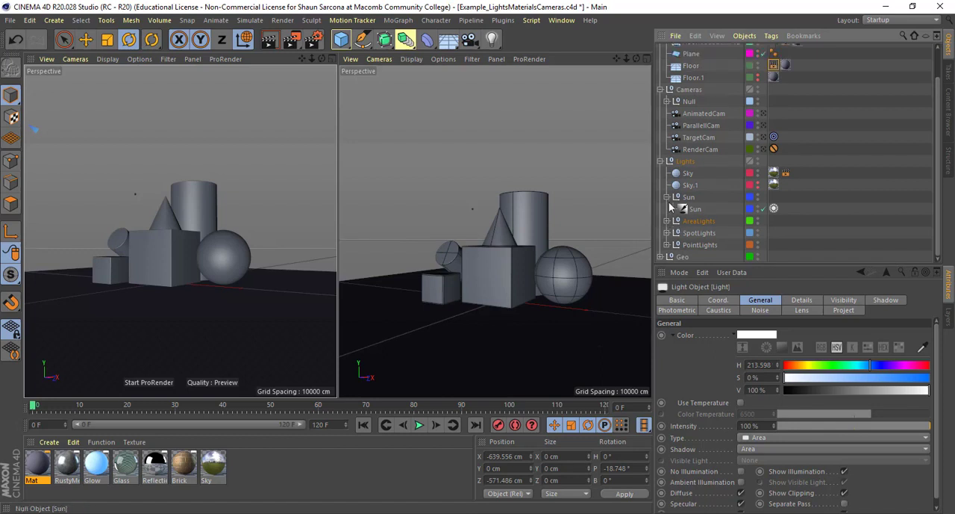
click(692, 223)
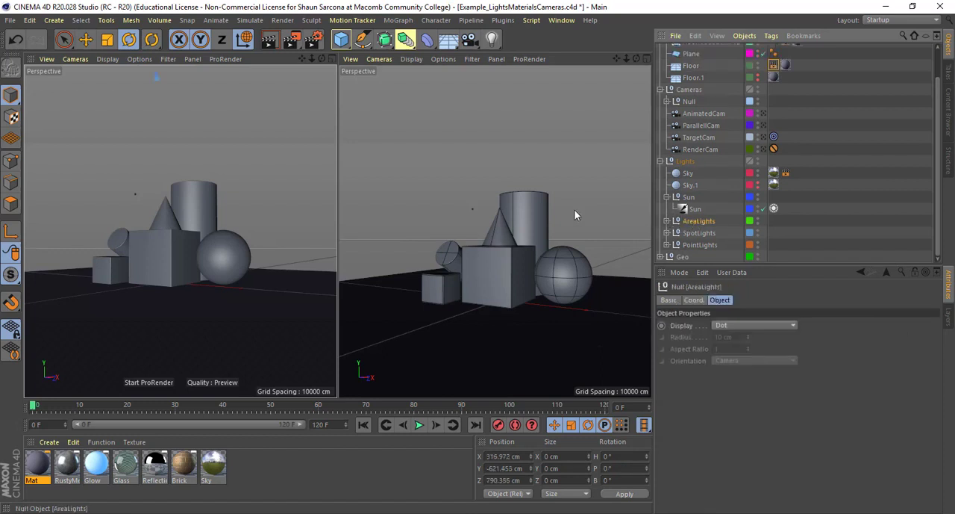
click(278, 154)
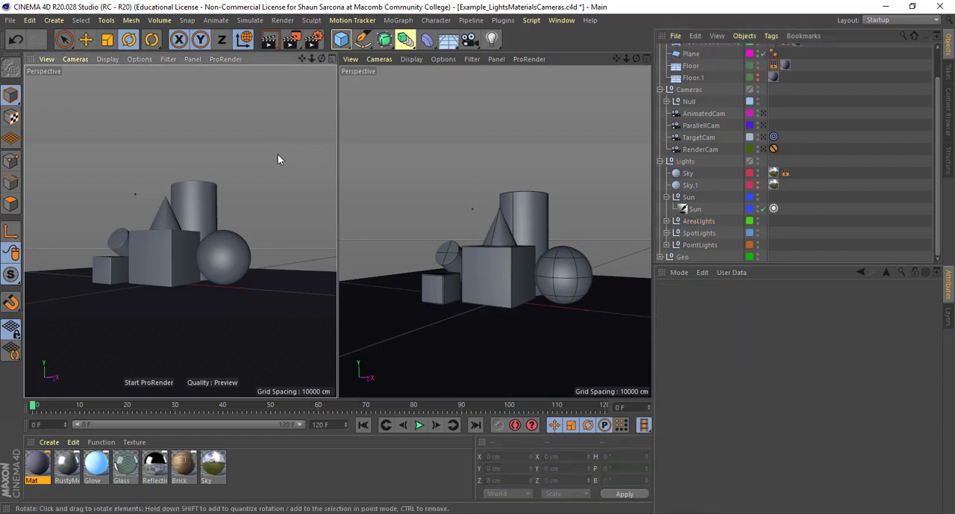
- Add a cube and scale it uniformly to about 5440 cm so it encloses the shapes
click(341, 41)
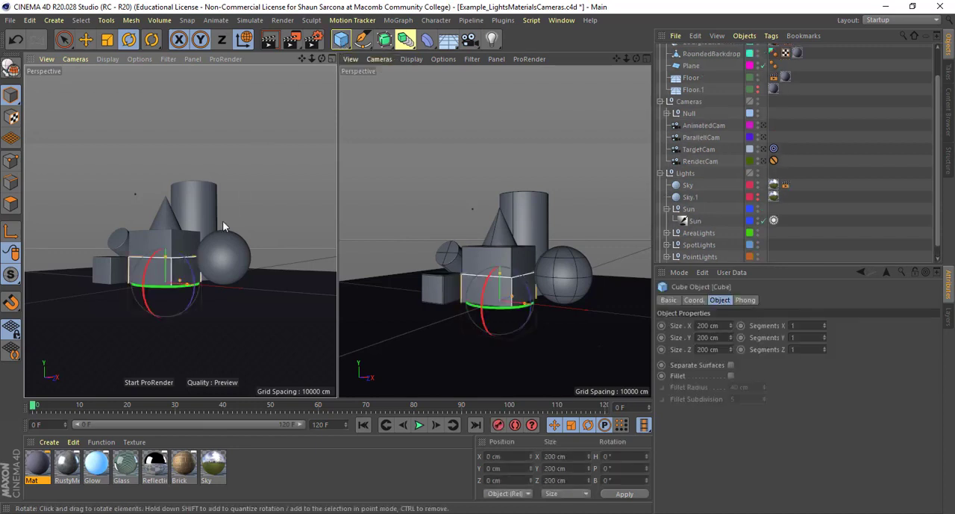
key(r)
key(t)
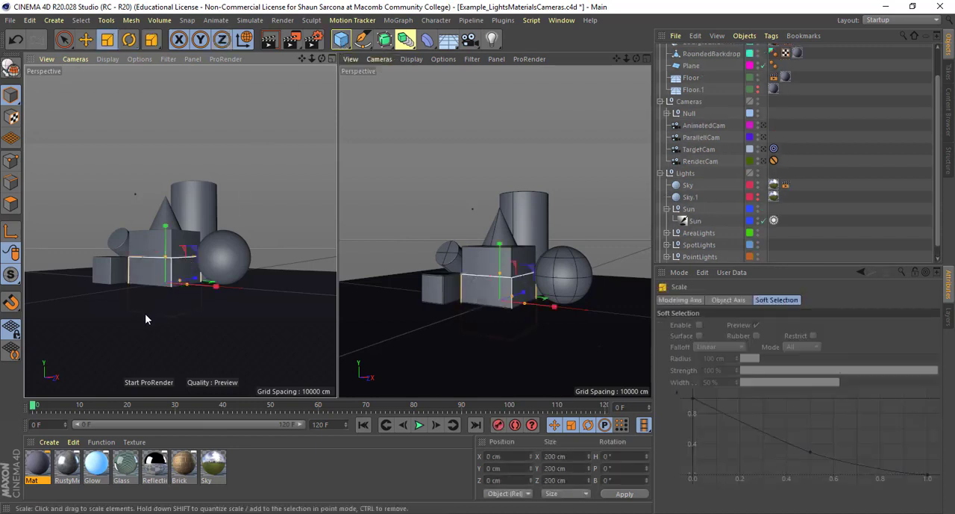
drag(145, 315, 205, 315)
drag(216, 224, 410, 224)
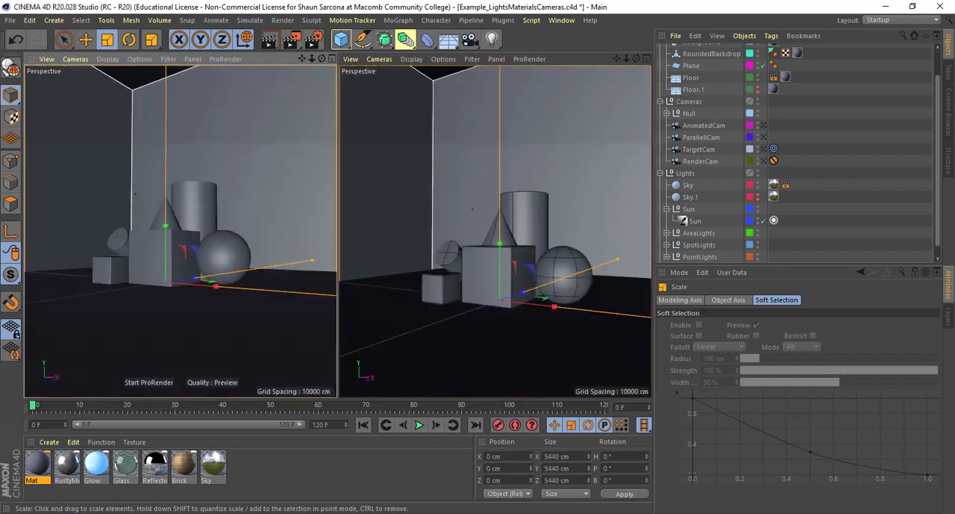
- Render the scene inside the enclosing cube, compare it repeatedly with the previous render in the history, and stop the render
drag(0, 201, 292, 79)
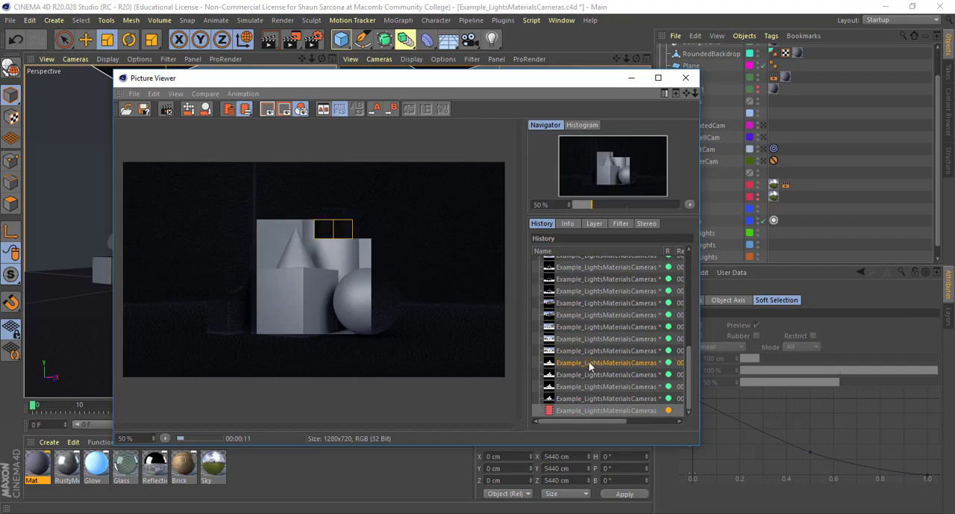
click(591, 409)
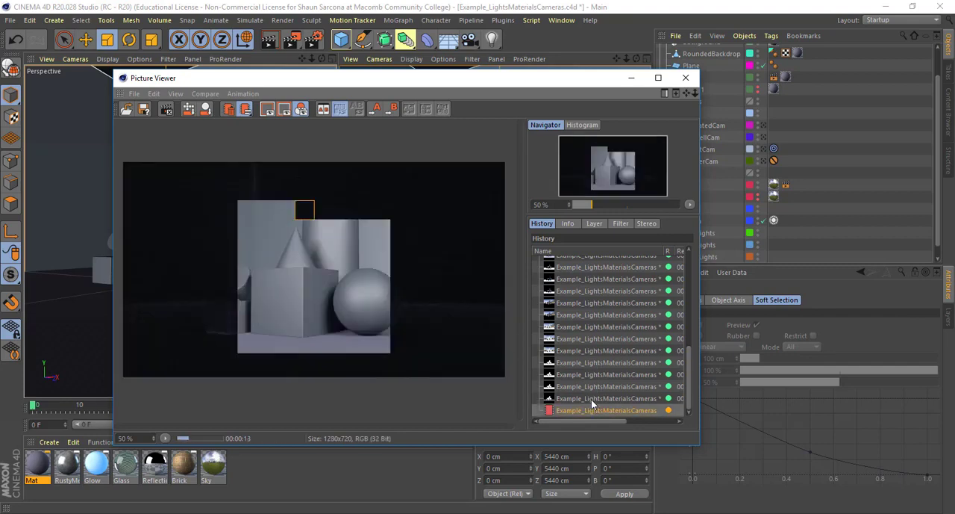
click(592, 399)
click(592, 410)
click(590, 401)
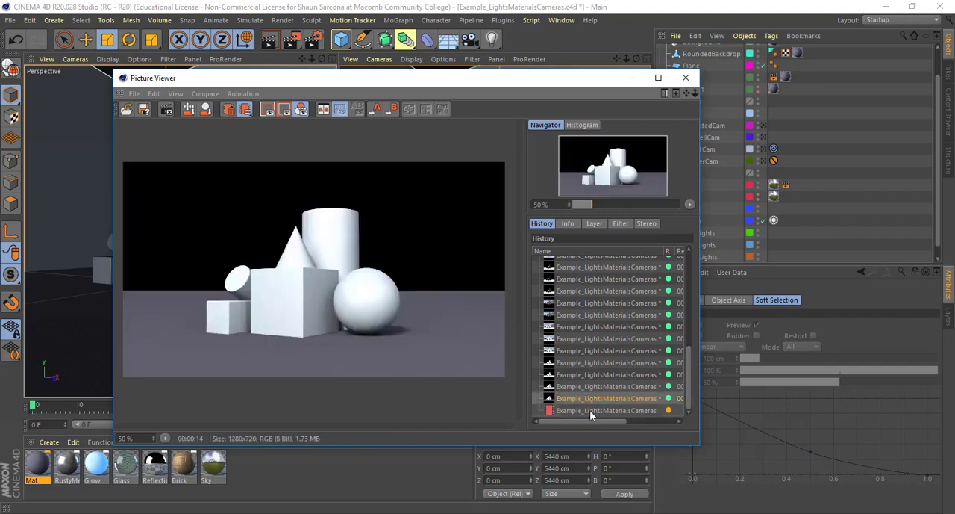
click(588, 414)
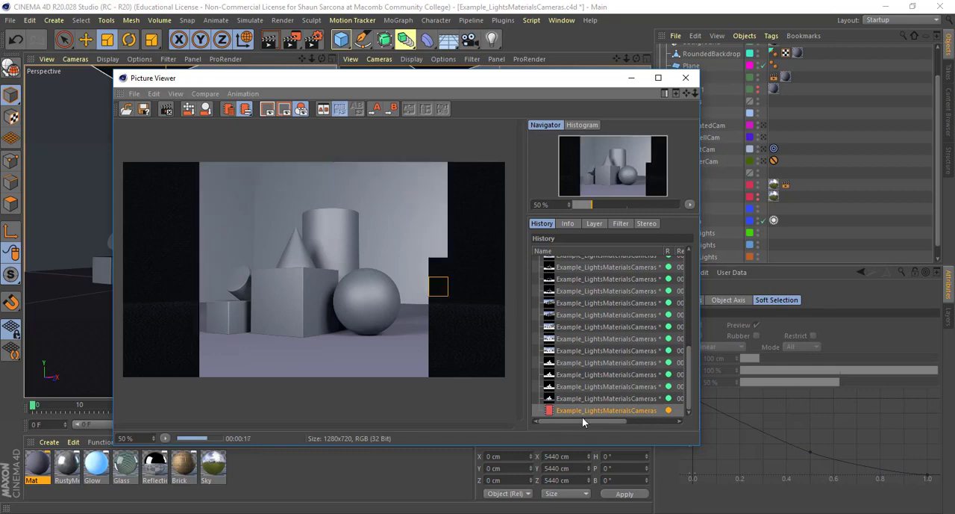
click(582, 401)
click(582, 410)
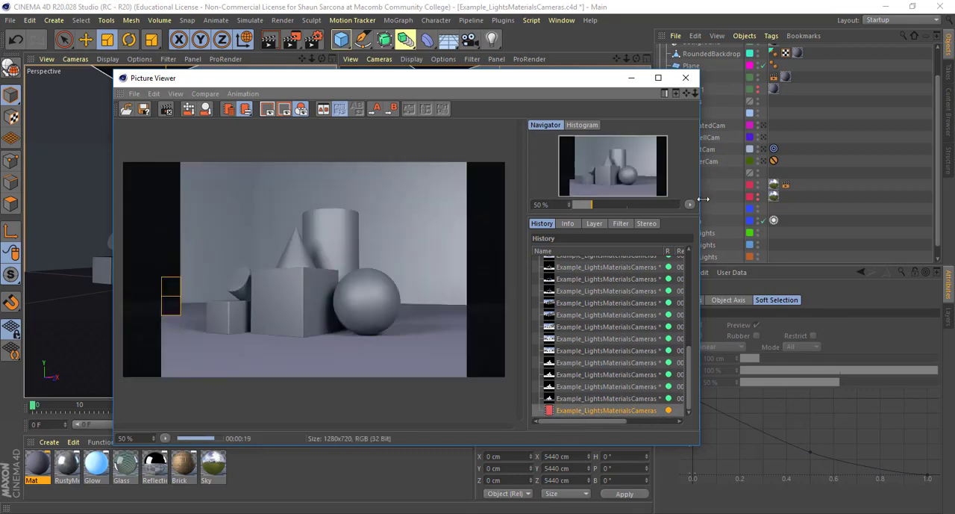
click(686, 78)
key(Return)
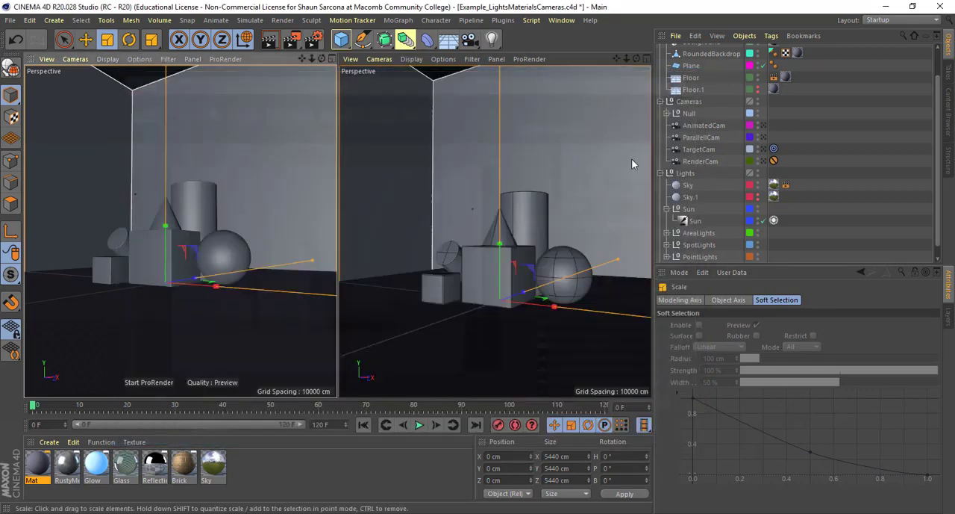
- Convert the enclosing cube to an editable polygon object and delete its top face
alt+drag(559, 221, 491, 191)
scroll(513, 210, down, 6)
click(492, 191)
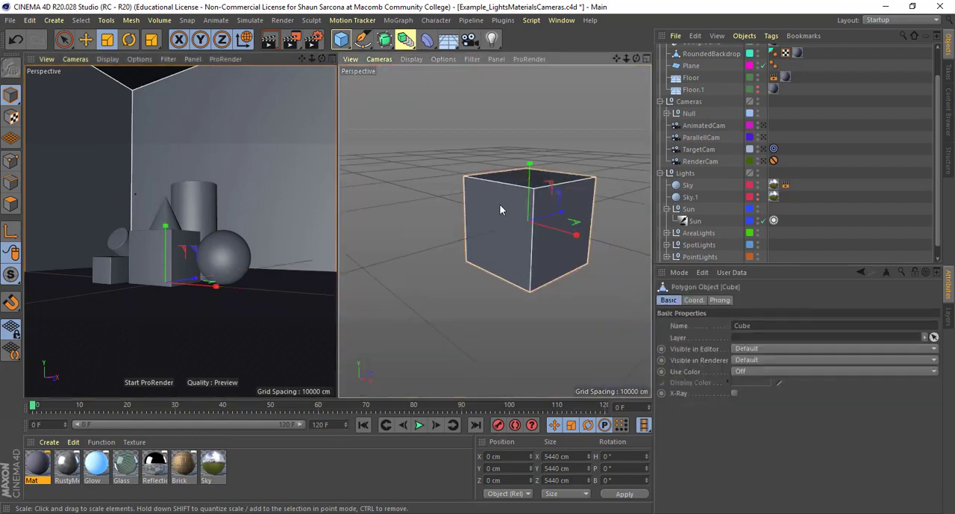
click(11, 203)
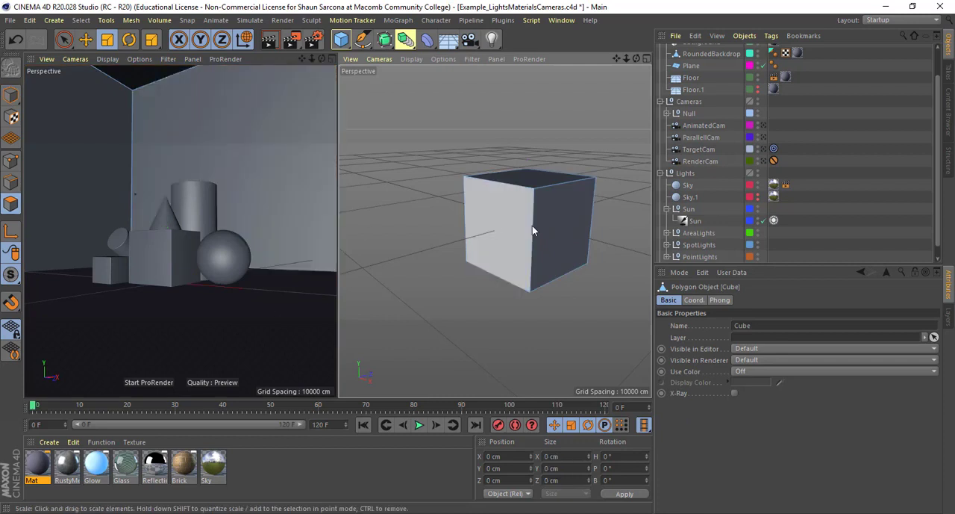
click(536, 187)
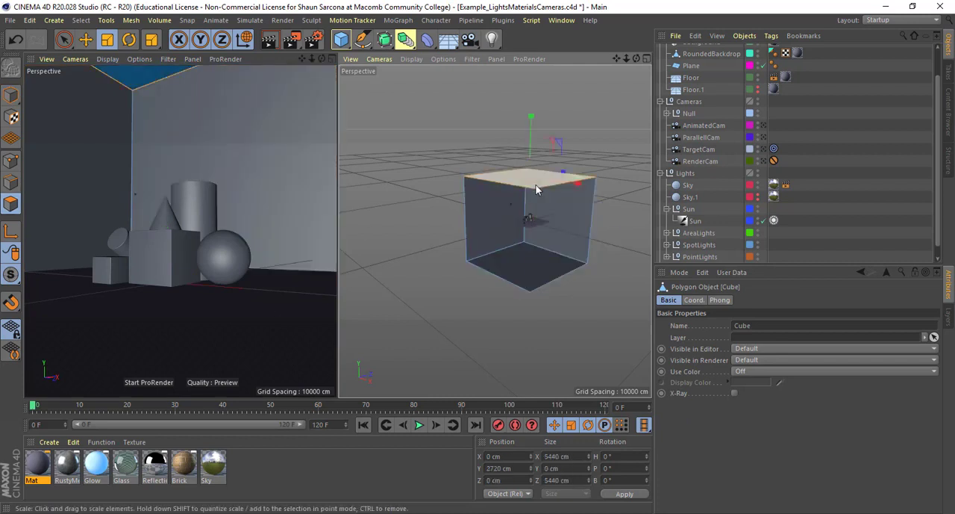
key(Delete)
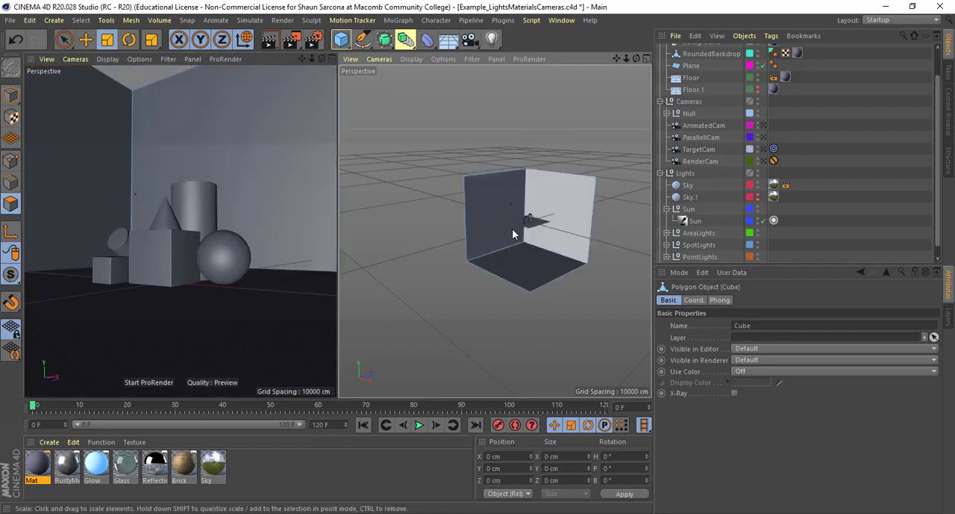
- Raise the whole open-topped cube along Y to about 2439 cm, bringing its base closer to the floor
drag(507, 195, 625, 214)
alt+right_drag(626, 214, 686, 222)
alt+middle_drag(494, 230, 409, 191)
alt+right_drag(505, 198, 571, 230)
alt+drag(456, 312, 527, 210)
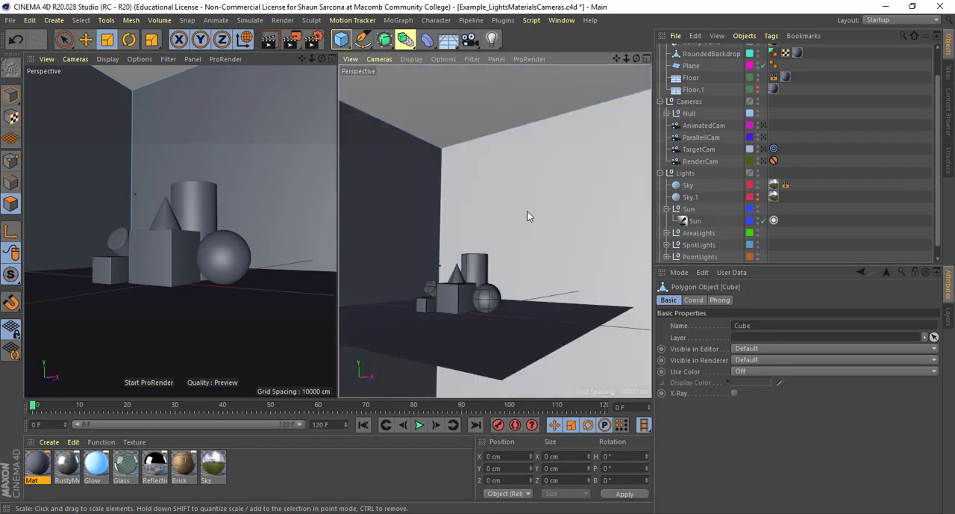
alt+right_drag(527, 210, 528, 239)
alt+middle_drag(528, 238, 555, 194)
alt+drag(555, 194, 478, 213)
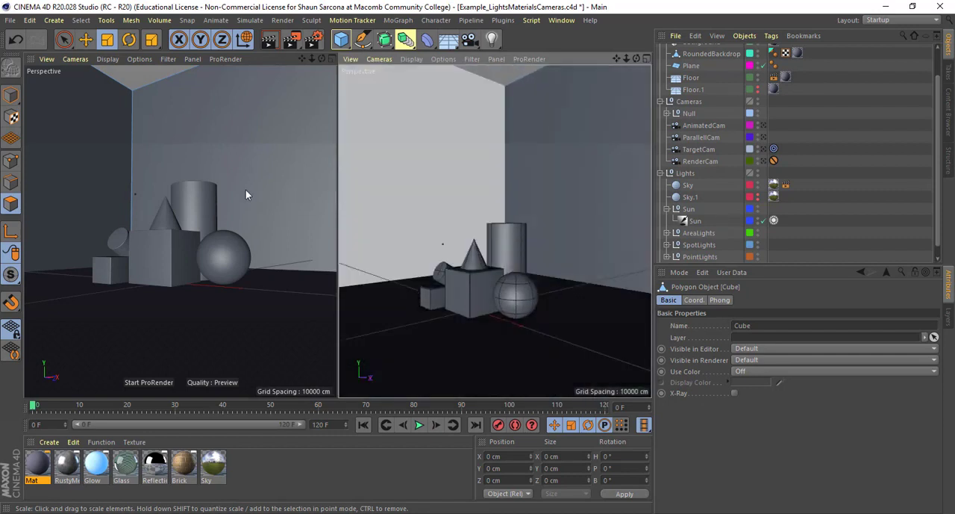
click(11, 95)
scroll(515, 172, down, 6)
key(e)
drag(505, 170, 529, 141)
alt+right_drag(578, 227, 575, 227)
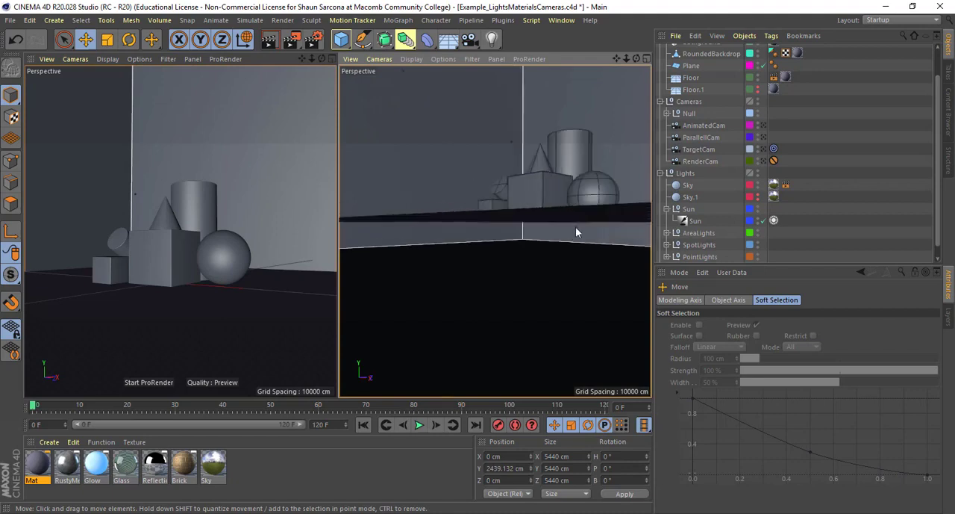
- Render the scene with the raised open-topped cube around the shapes, inspect the image, and close the render window
alt+middle_drag(576, 227, 537, 288)
alt+drag(536, 288, 569, 304)
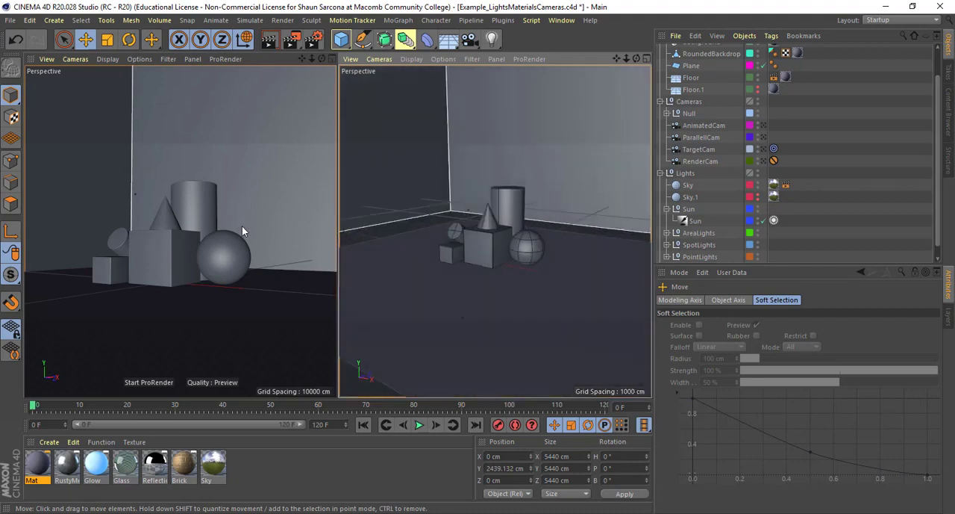
key(shift+r)
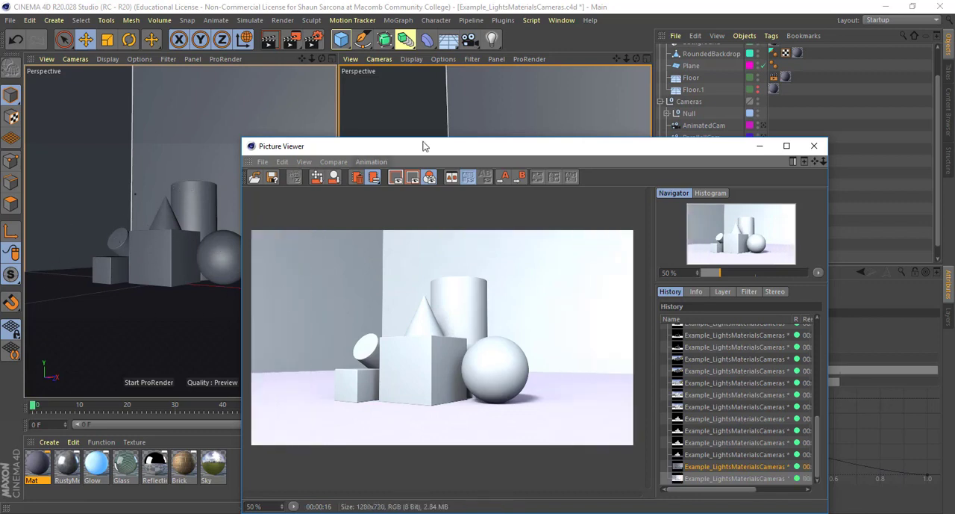
drag(430, 150, 273, 83)
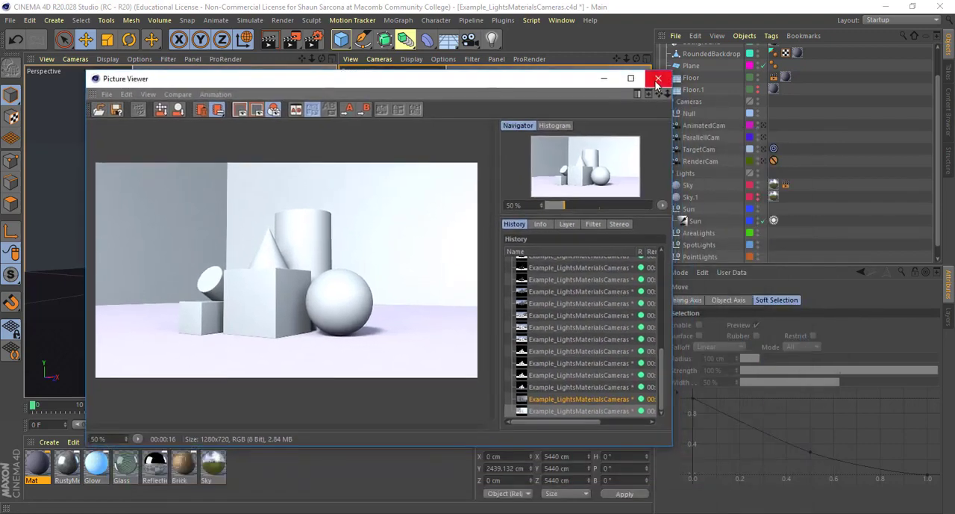
click(657, 80)
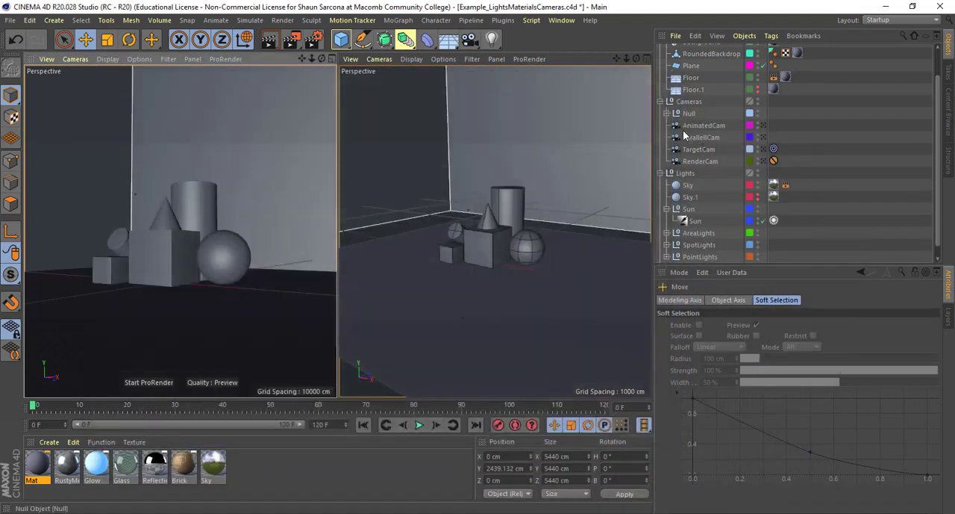
- Collapse the Sun and Lights groups in the object hierarchy and select the Lights null
scroll(716, 170, down, 1)
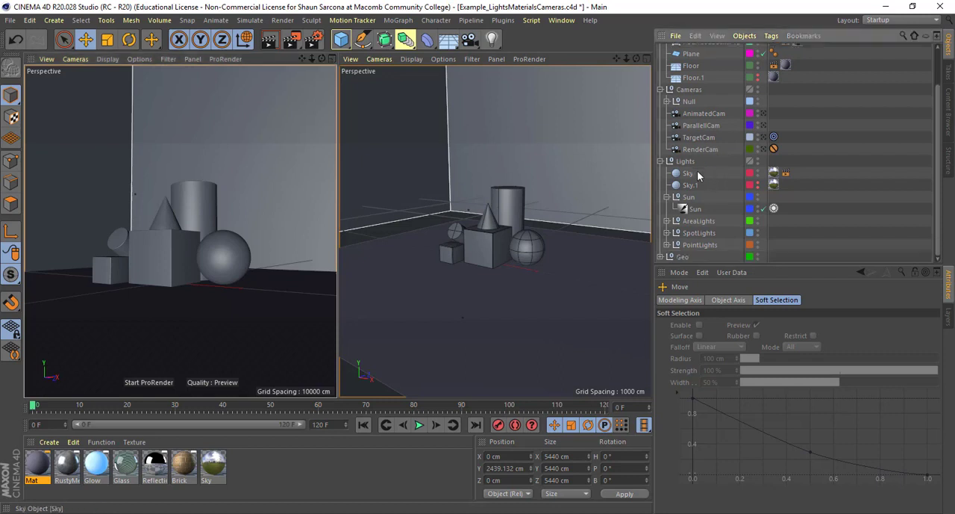
click(691, 185)
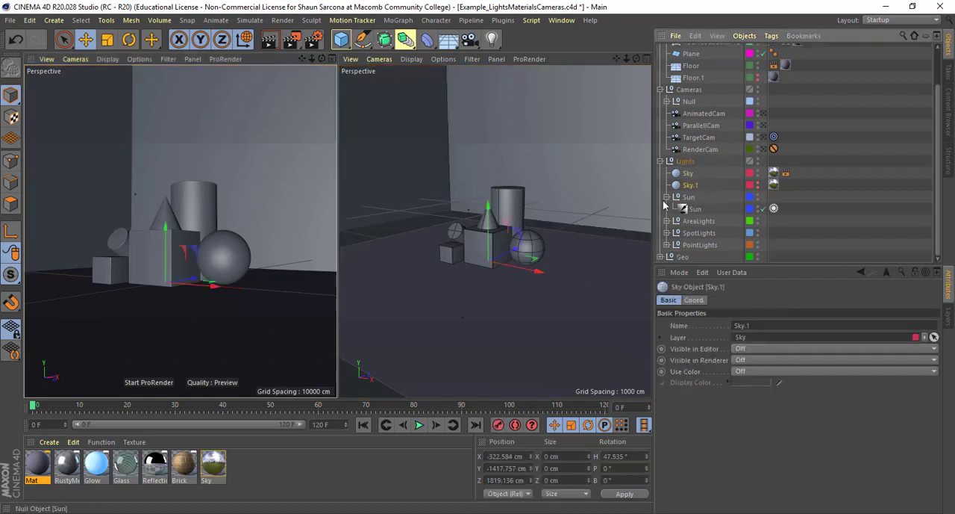
click(668, 198)
click(661, 173)
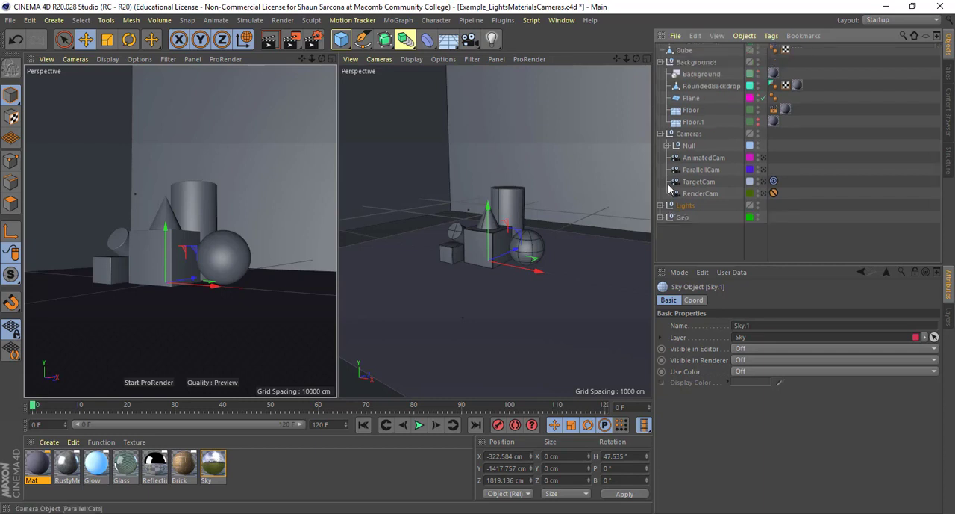
click(689, 205)
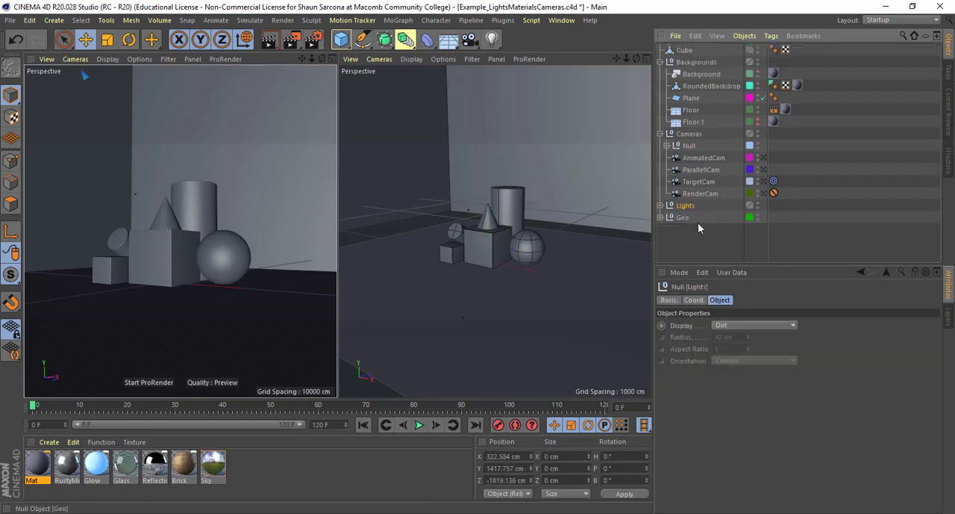